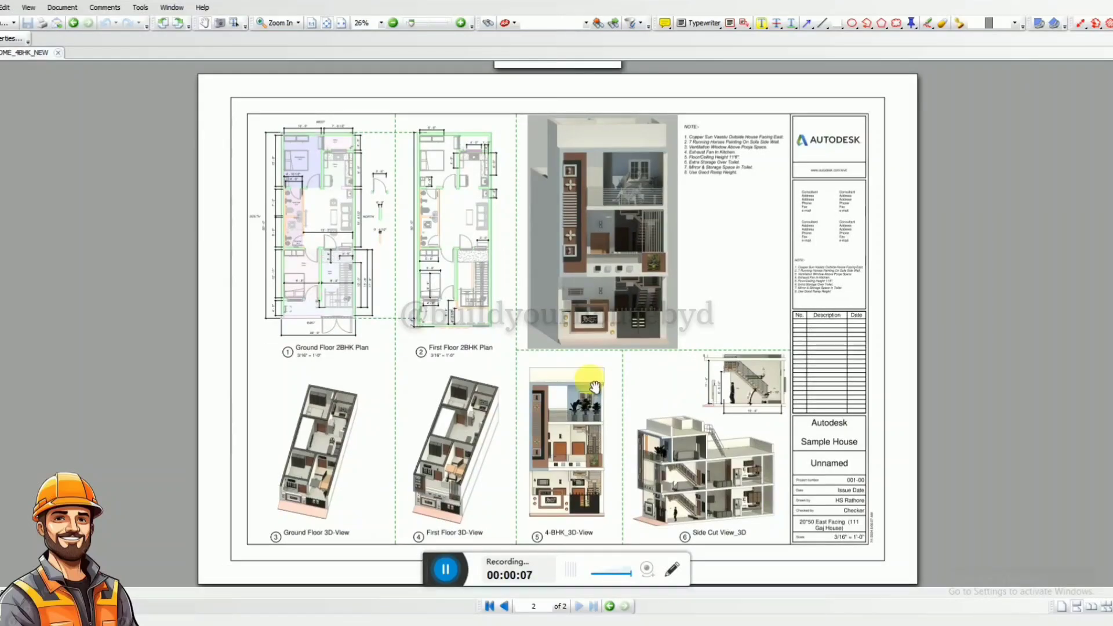
Examine the 4-BHK_3D-View and Side Cut View_3D drawings on page 2 of the house plan PDF
{"action": "scroll", "coordinate": [721, 471], "scroll_direction": "up", "scroll_amount": 2, "text": "ctrl"}
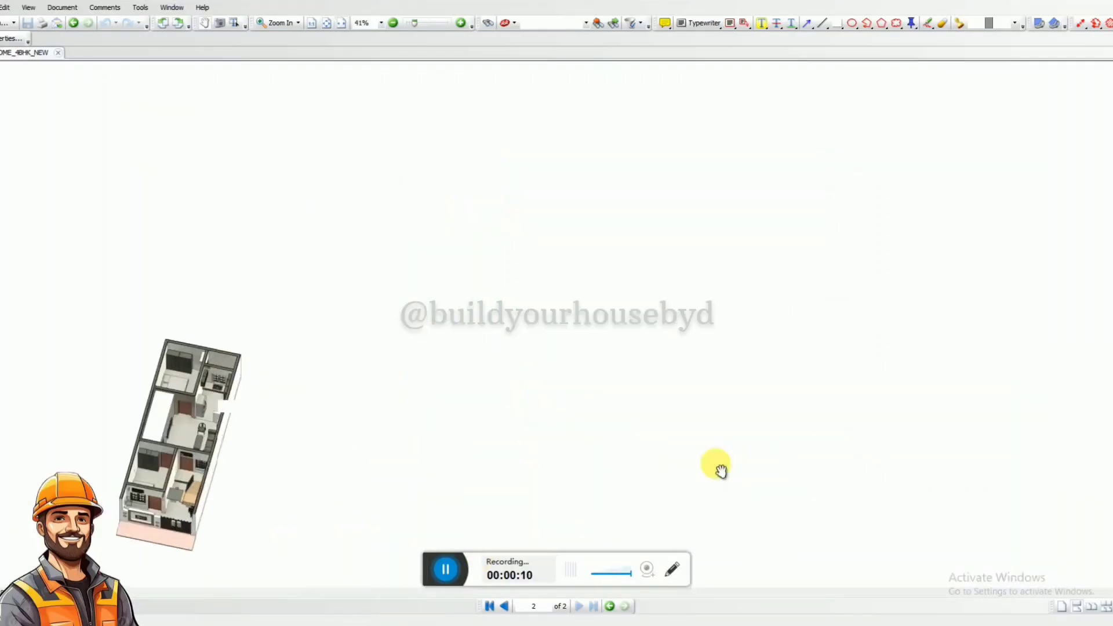
{"action": "left_click_drag", "start_coordinate": [709, 503], "coordinate": [636, 419]}
{"action": "scroll", "coordinate": [716, 369], "scroll_direction": "up", "scroll_amount": 4, "text": "ctrl"}
{"action": "scroll", "coordinate": [776, 310], "scroll_direction": "down", "scroll_amount": 3, "text": "ctrl"}
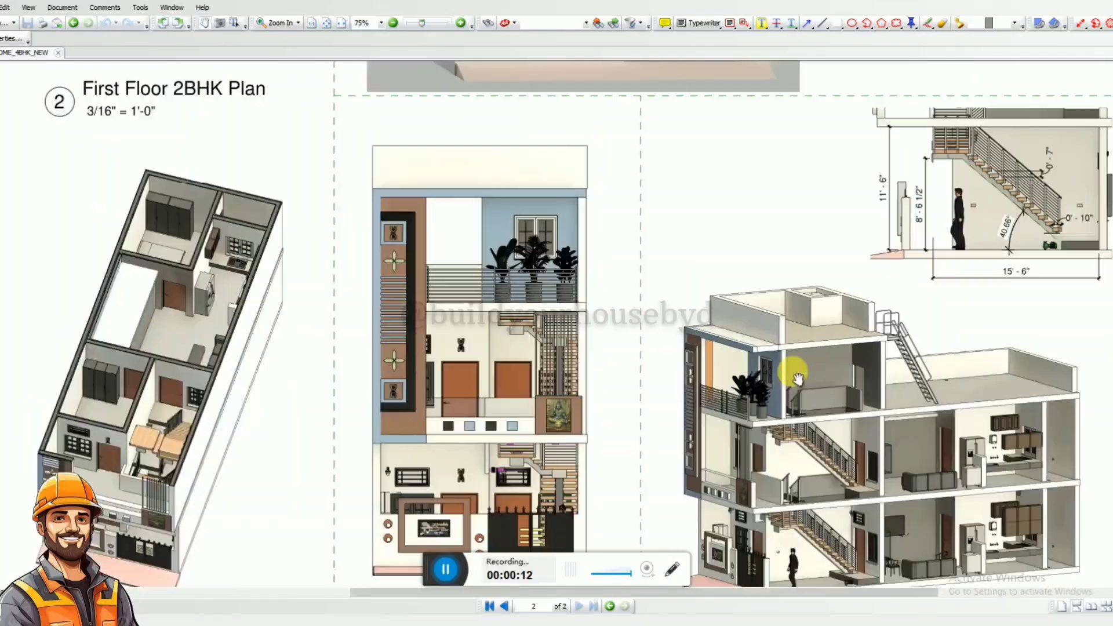
{"action": "scroll", "coordinate": [795, 377], "scroll_direction": "up", "scroll_amount": 1, "text": "ctrl"}
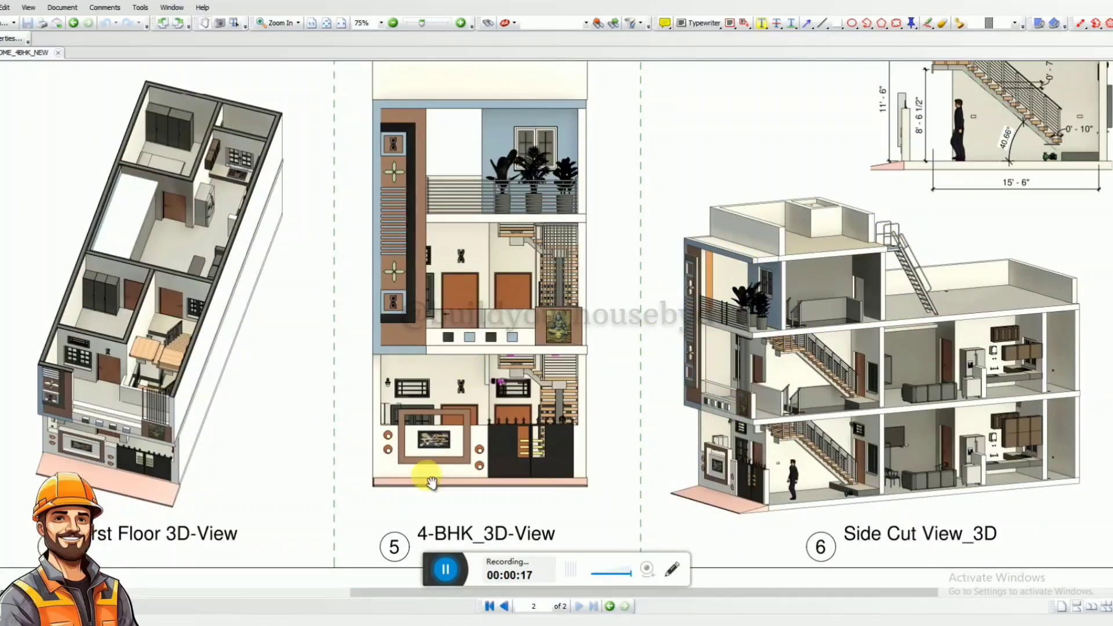
{"action": "scroll", "coordinate": [376, 492], "scroll_direction": "down", "scroll_amount": 1, "text": "ctrl"}
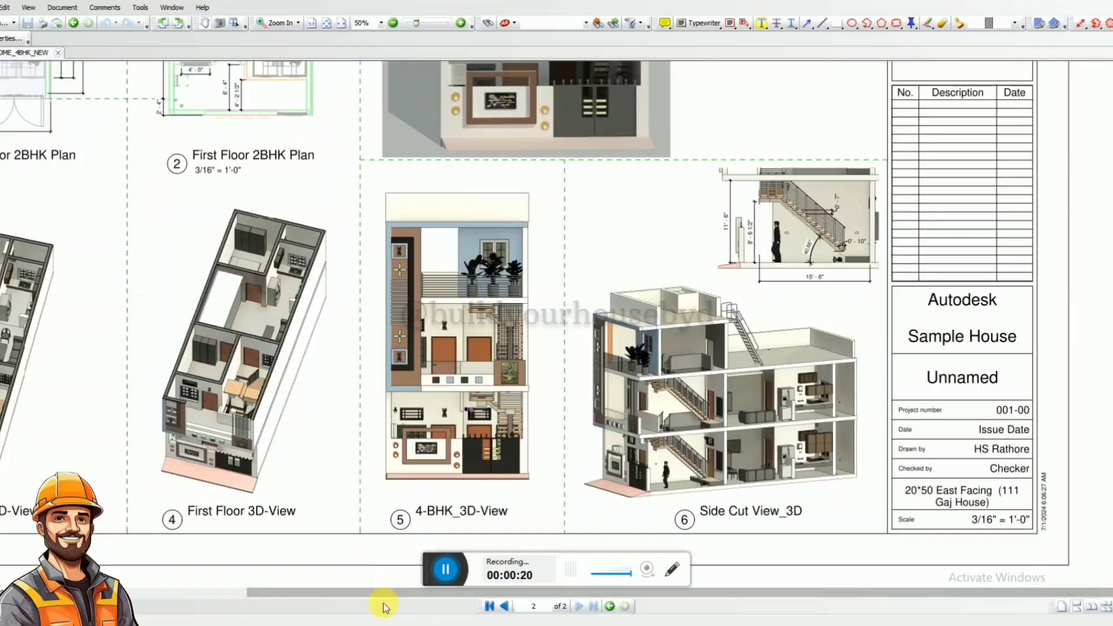
Switch to the Revit 2022 window showing the HSR_HOME11_detached house in its 3D view
{"action": "mouse_move", "coordinate": [428, 625]}
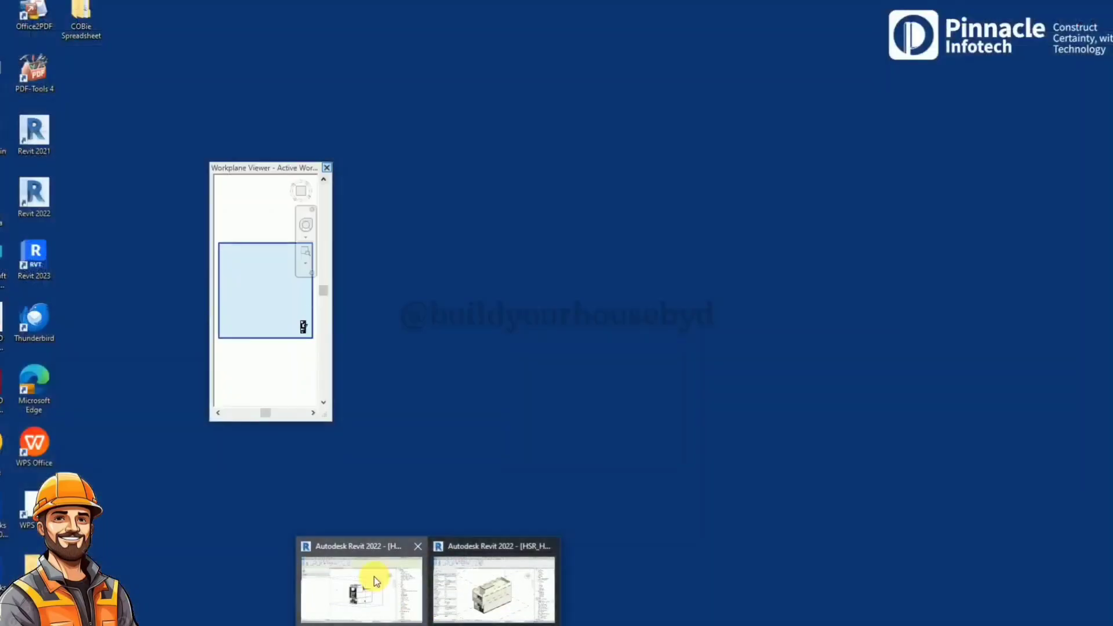
{"action": "left_click", "coordinate": [374, 576]}
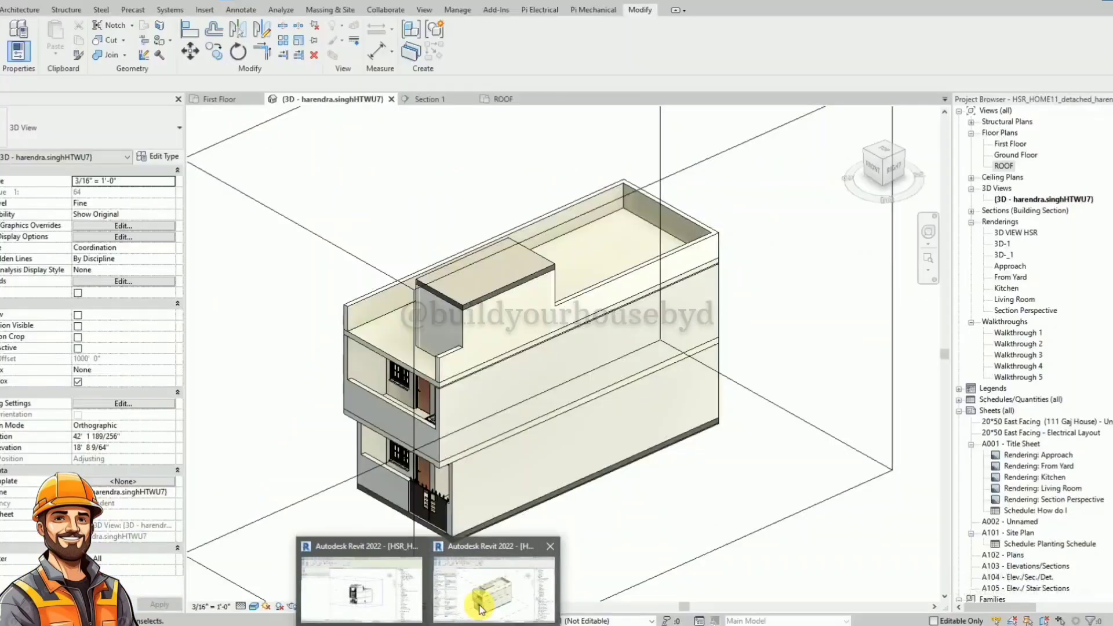
{"action": "left_click", "coordinate": [459, 580]}
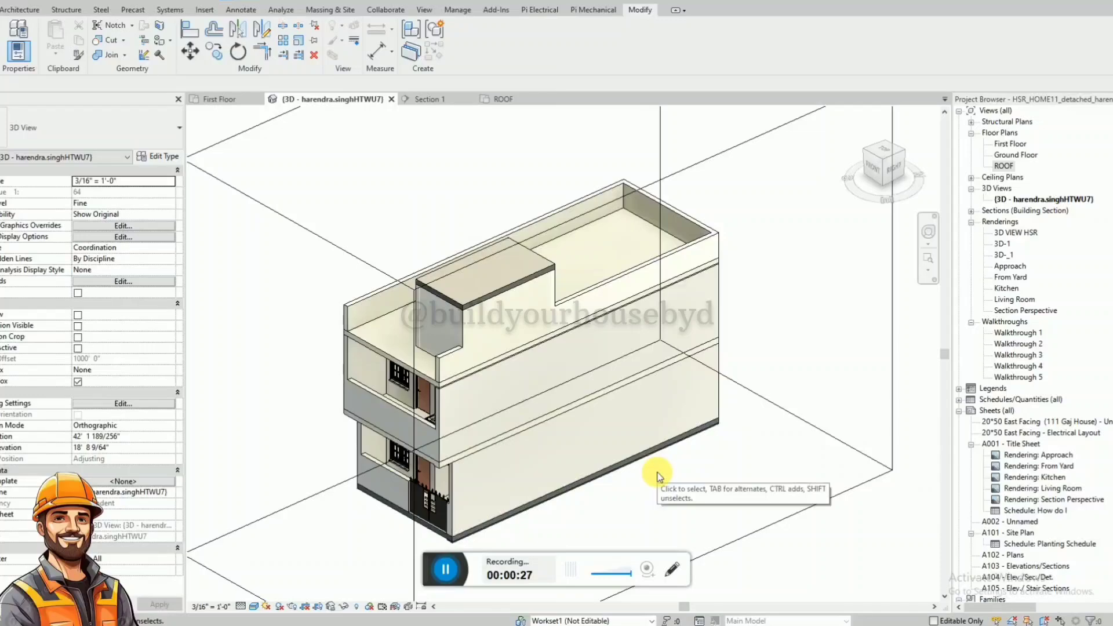
Edit the boundary of the stair room's roof slab so it extends across the full house width to the opposite parapet
{"action": "scroll", "coordinate": [661, 468], "scroll_direction": "down", "scroll_amount": 2}
{"action": "middle_click_drag", "start_coordinate": [643, 472], "coordinate": [568, 439], "text": "shift"}
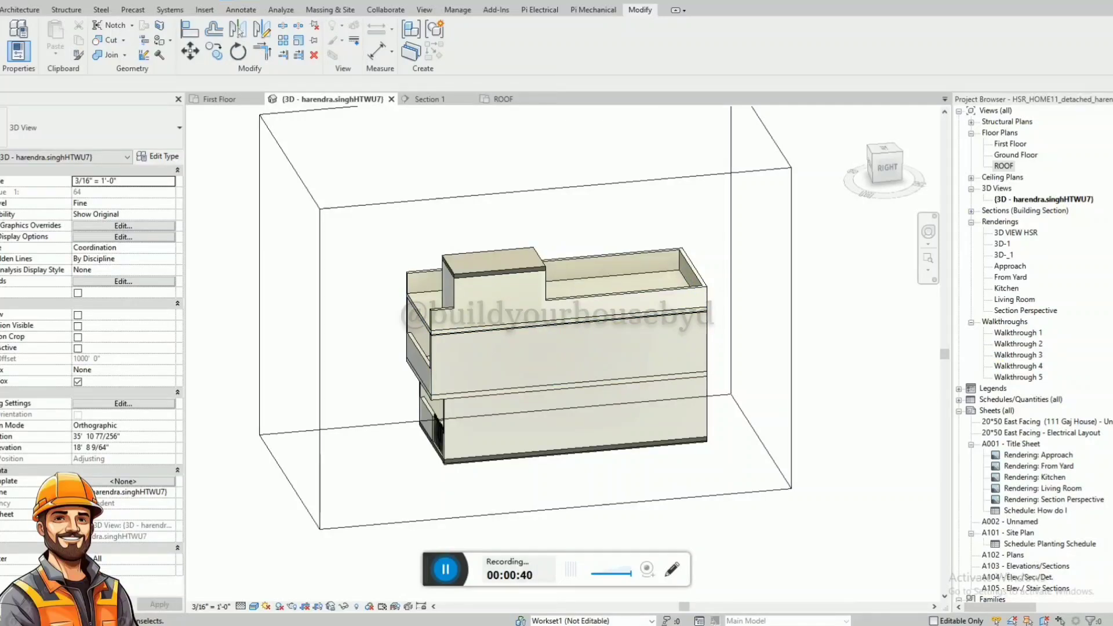
{"action": "middle_click_drag", "start_coordinate": [504, 249], "coordinate": [786, 336], "text": "shift"}
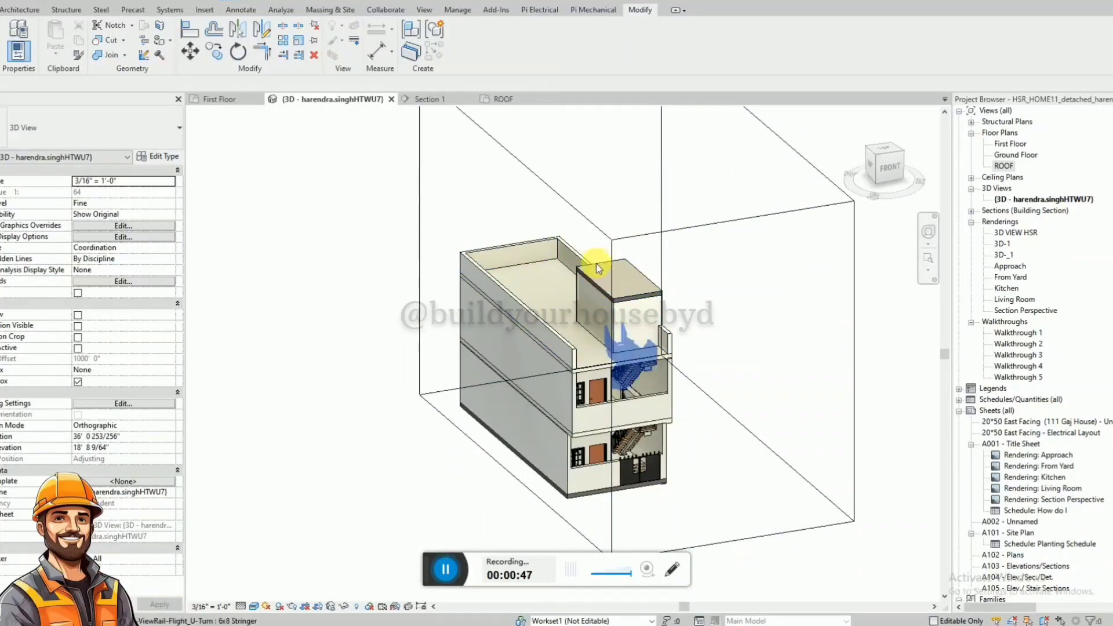
{"action": "scroll", "coordinate": [584, 278], "scroll_direction": "up", "scroll_amount": 3}
{"action": "left_click", "coordinate": [629, 302]}
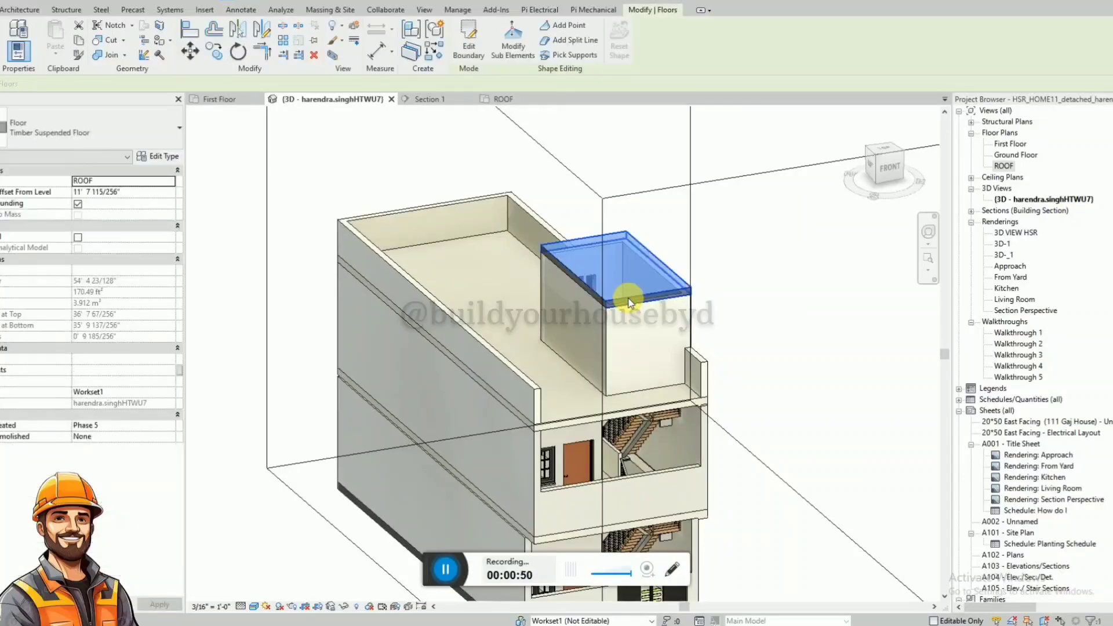
{"action": "left_click", "coordinate": [897, 156]}
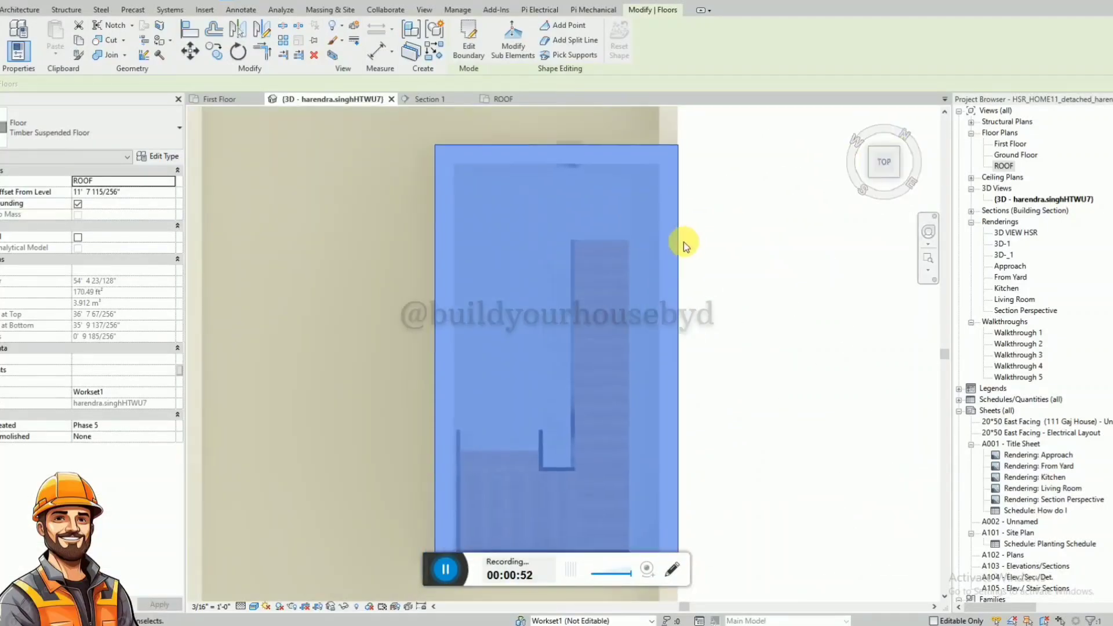
{"action": "left_click", "coordinate": [468, 36]}
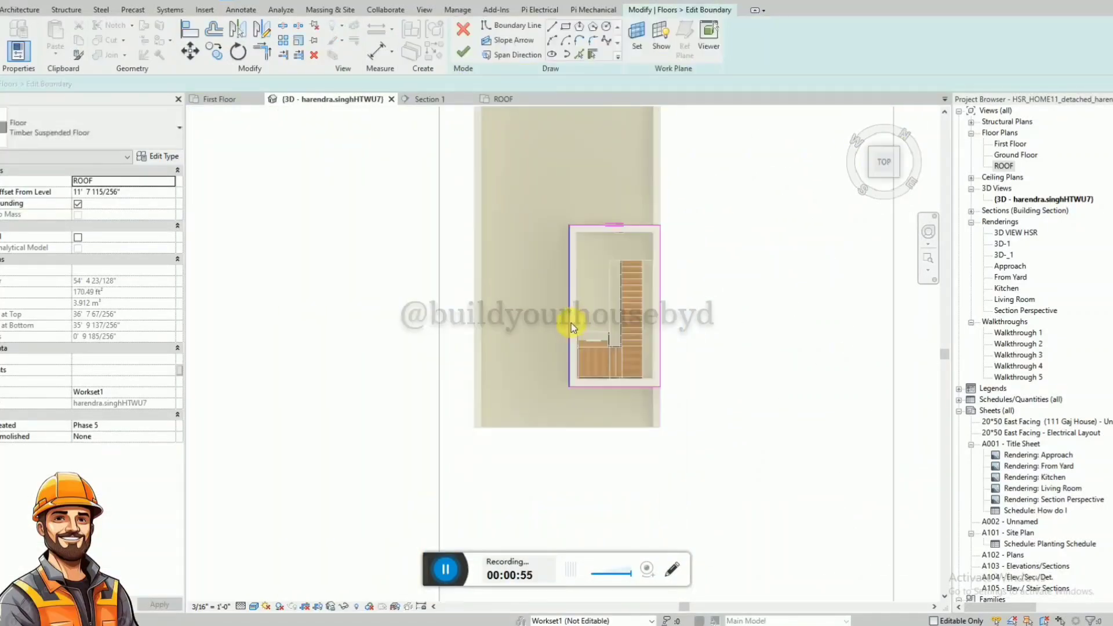
{"action": "mouse_move", "coordinate": [573, 320]}
{"action": "left_mouse_down"}
{"action": "mouse_move", "coordinate": [467, 331]}
{"action": "mouse_move", "coordinate": [475, 335]}
{"action": "left_mouse_up"}
{"action": "left_click", "coordinate": [463, 52]}
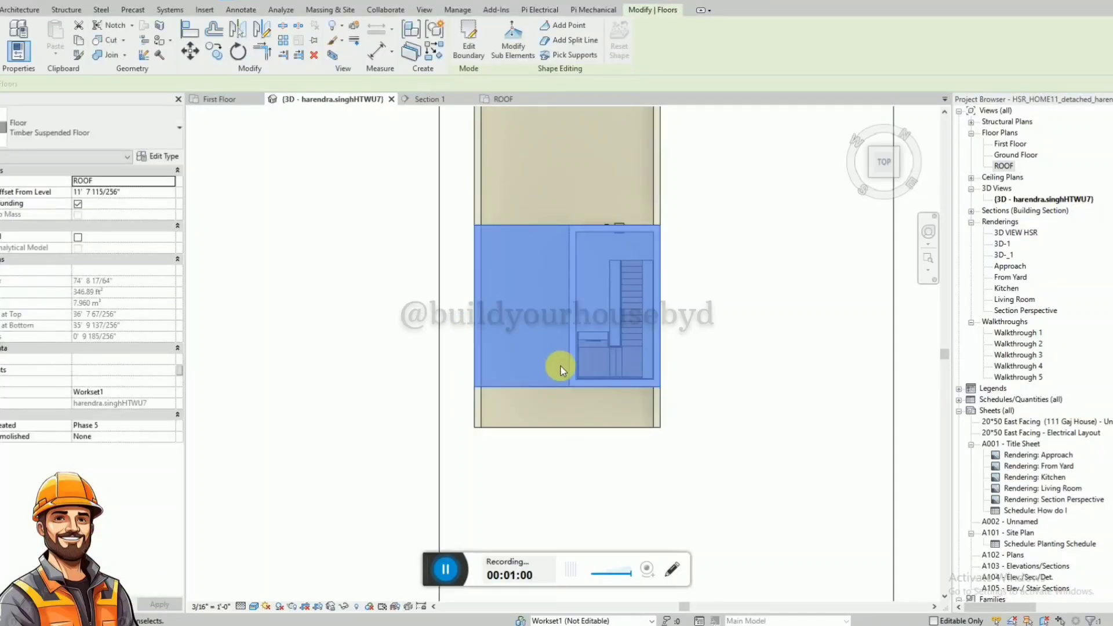
In the ROOF floor plan, delete the long parapet wall on the side opposite the stair room
{"action": "mouse_move", "coordinate": [562, 365]}
{"action": "middle_mouse_down", "text": "shift"}
{"action": "mouse_move", "coordinate": [654, 335]}
{"action": "mouse_move", "coordinate": [646, 130]}
{"action": "mouse_move", "coordinate": [676, 376]}
{"action": "middle_mouse_up", "text": "shift"}
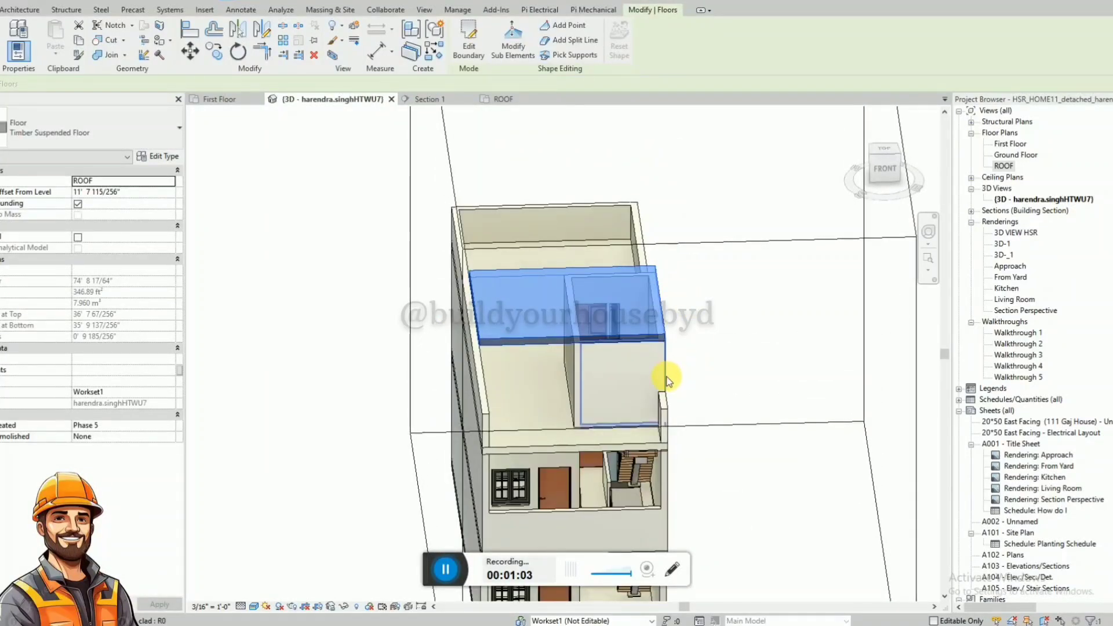
{"action": "left_click", "coordinate": [485, 397]}
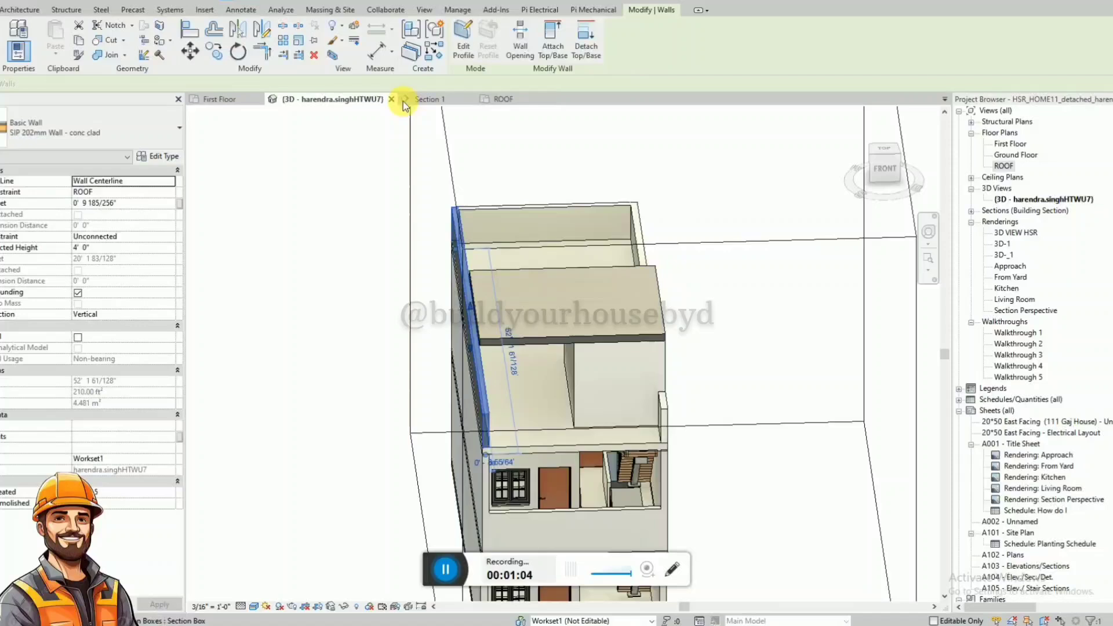
{"action": "left_click", "coordinate": [499, 103]}
{"action": "scroll", "coordinate": [660, 479], "scroll_direction": "down", "scroll_amount": 4}
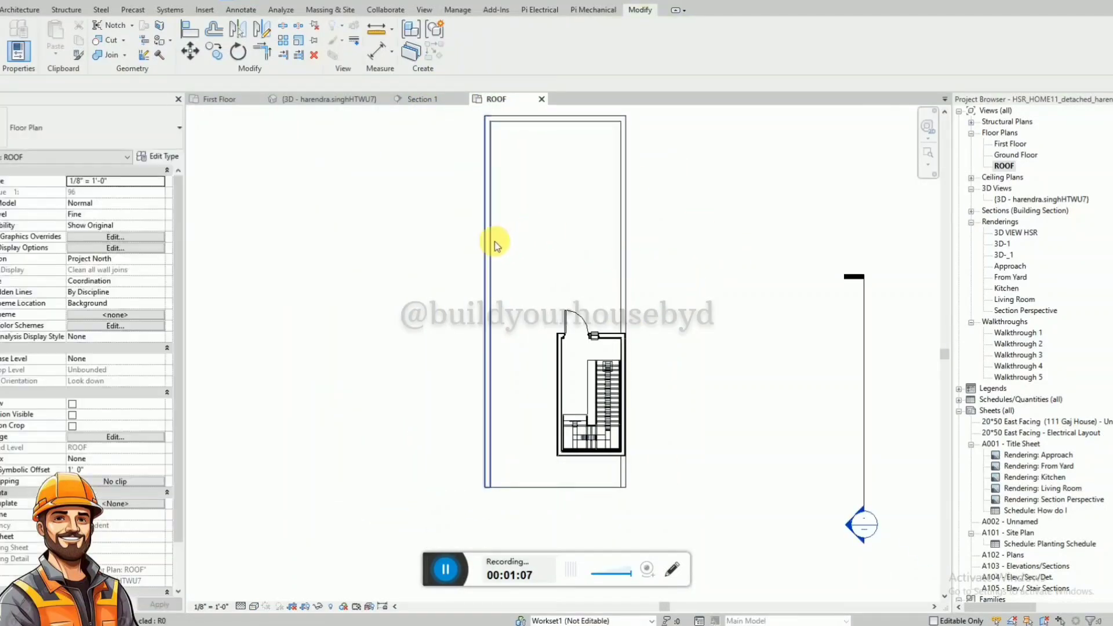
{"action": "left_click", "coordinate": [495, 241]}
Copy the stair-side stair-room wall and its two adjoining parapet walls about 18' across to the opposite side of the roof
{"action": "left_click", "coordinate": [616, 220]}
{"action": "left_click", "coordinate": [622, 223]}
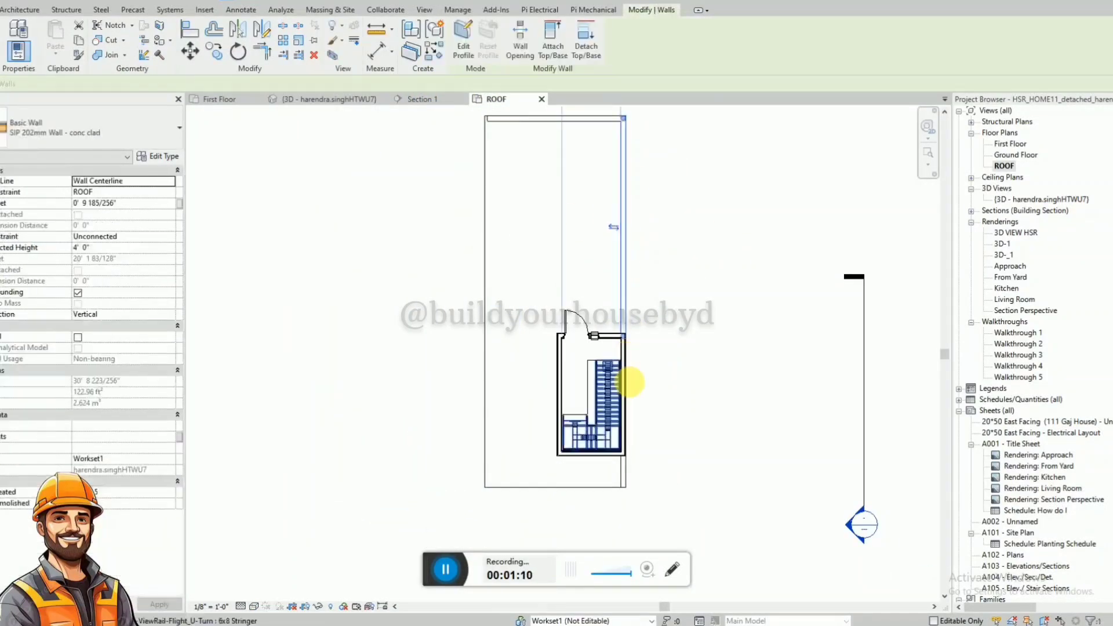
{"action": "left_click", "coordinate": [624, 472], "text": "ctrl"}
{"action": "scroll", "coordinate": [631, 364], "scroll_direction": "up", "scroll_amount": 2}
{"action": "left_click", "coordinate": [623, 355], "text": "ctrl"}
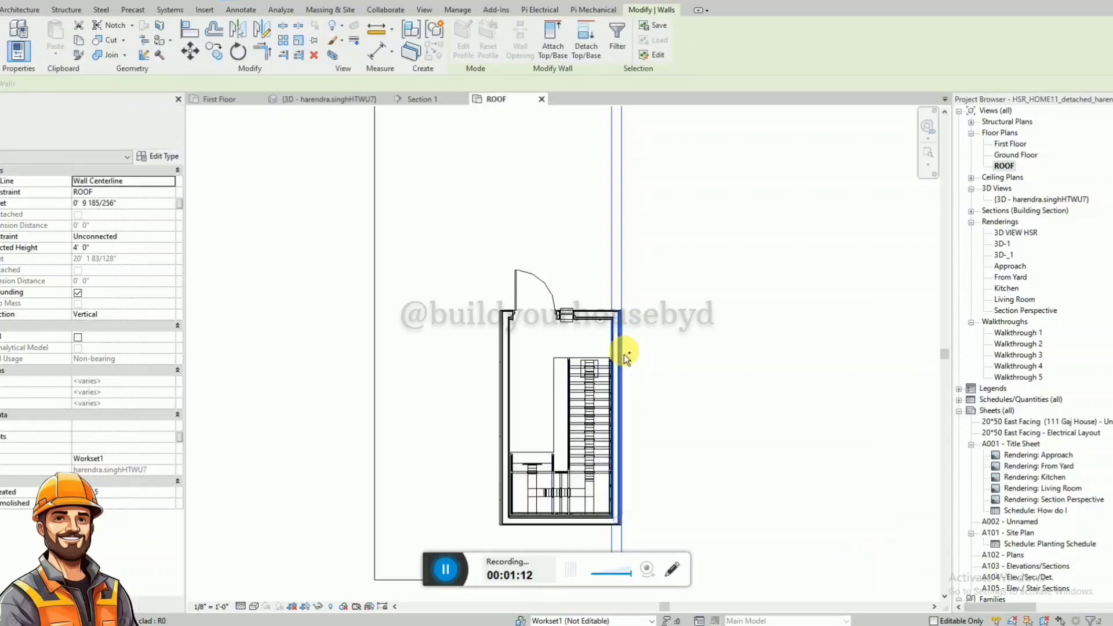
{"action": "scroll", "coordinate": [628, 366], "scroll_direction": "down", "scroll_amount": 2}
{"action": "scroll", "coordinate": [614, 174], "scroll_direction": "up", "scroll_amount": 4}
{"action": "key", "text": "c"}
{"action": "key", "text": "o"}
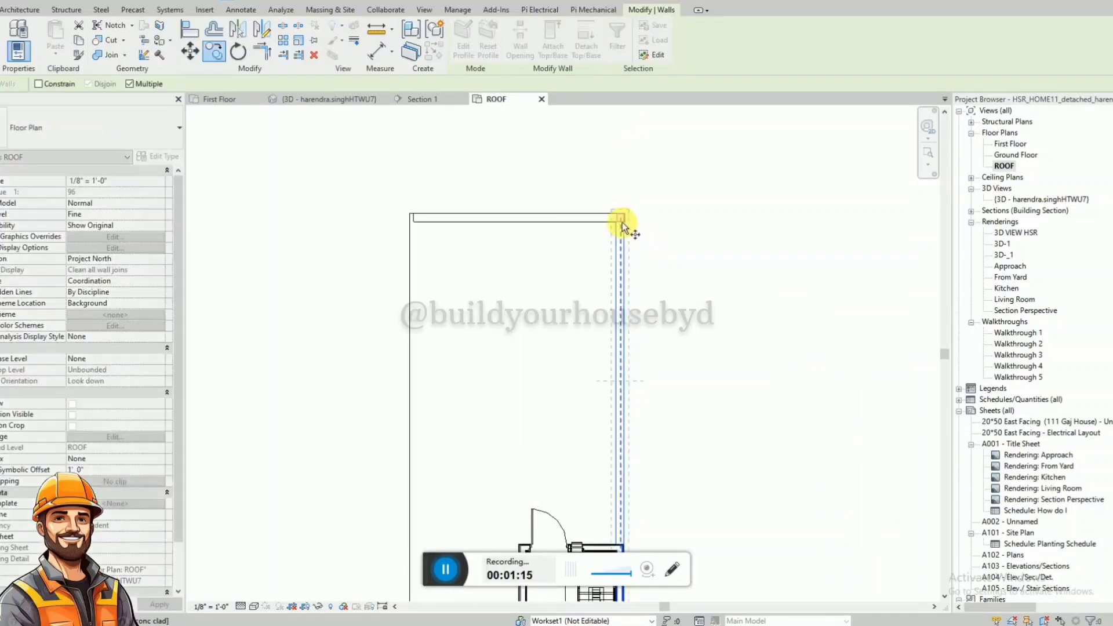
{"action": "left_click", "coordinate": [623, 219]}
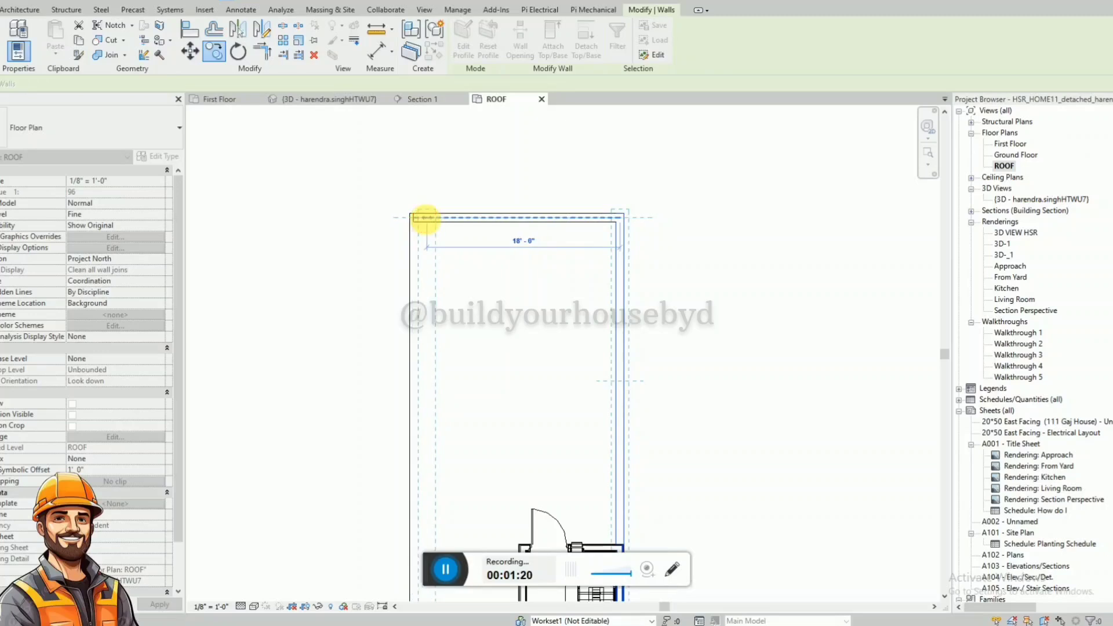
{"action": "left_click", "coordinate": [428, 219]}
{"action": "key", "text": "Escape"}
Align the copied side walls flush with the outer edge of the roof floor below
{"action": "scroll", "coordinate": [449, 247], "scroll_direction": "up", "scroll_amount": 2}
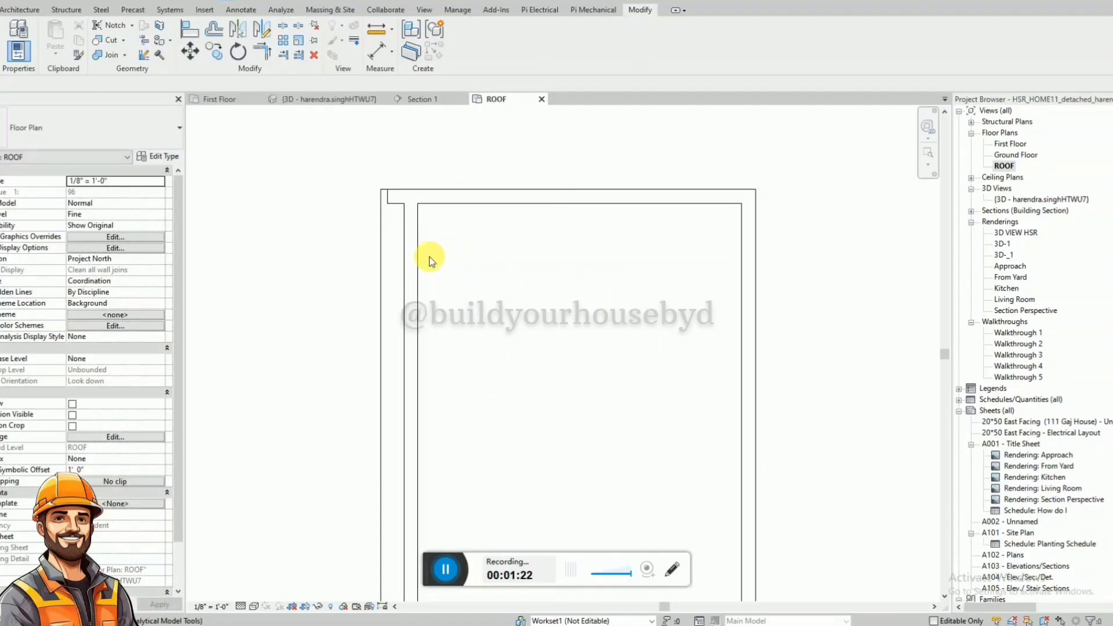
{"action": "key", "text": "a"}
{"action": "key", "text": "l"}
{"action": "left_click", "coordinate": [406, 302]}
{"action": "scroll", "coordinate": [408, 188], "scroll_direction": "down", "scroll_amount": 4}
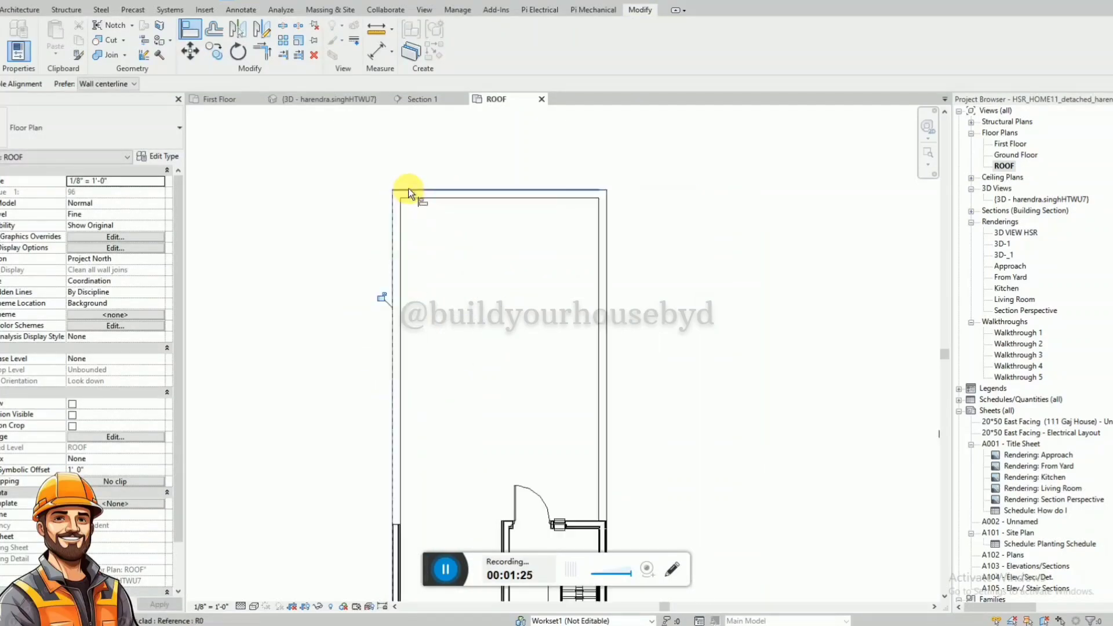
{"action": "scroll", "coordinate": [406, 413], "scroll_direction": "up", "scroll_amount": 4}
{"action": "key", "text": "Escape"}
{"action": "key", "text": "Escape"}
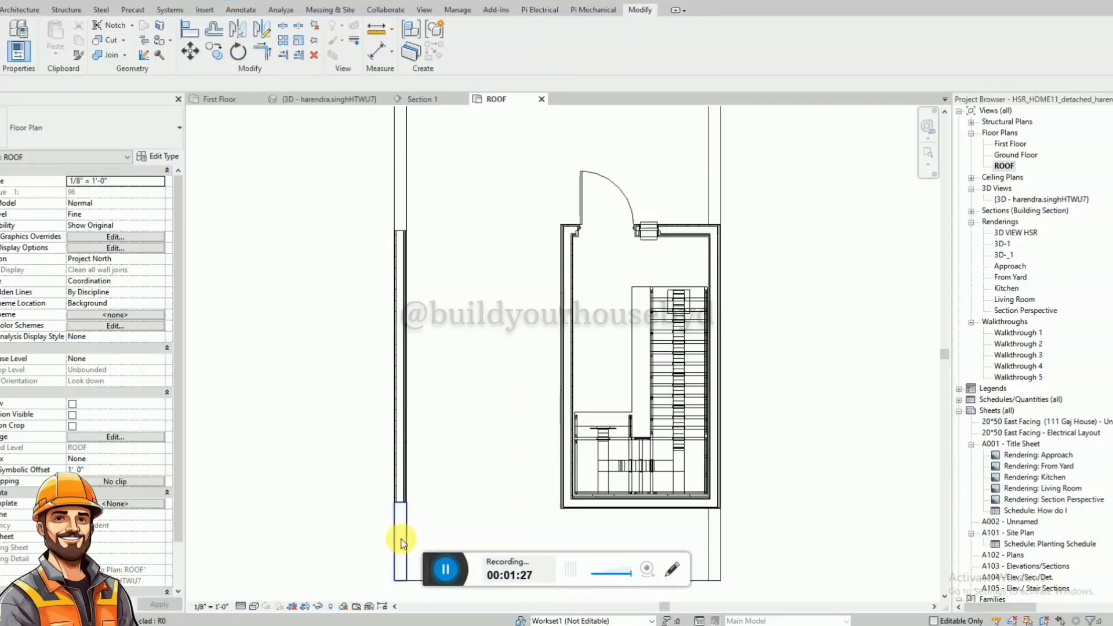
In the 3D view, edit the widened top slab's boundary so it extends forward to the house's front edge
{"action": "left_click", "coordinate": [328, 99]}
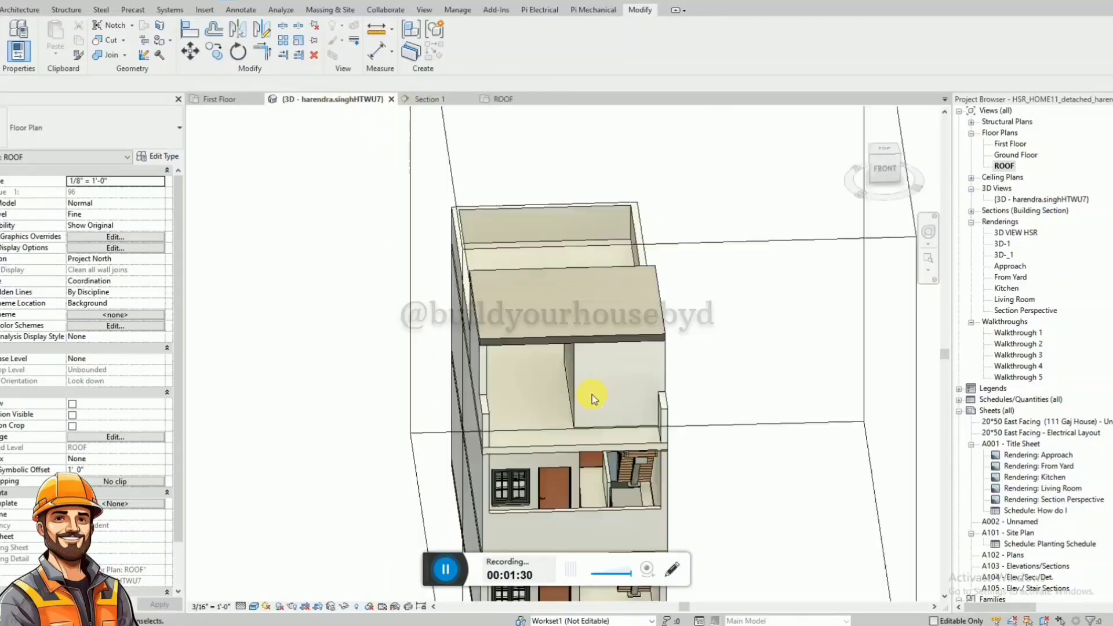
{"action": "middle_click_drag", "start_coordinate": [367, 414], "coordinate": [480, 357], "text": "shift"}
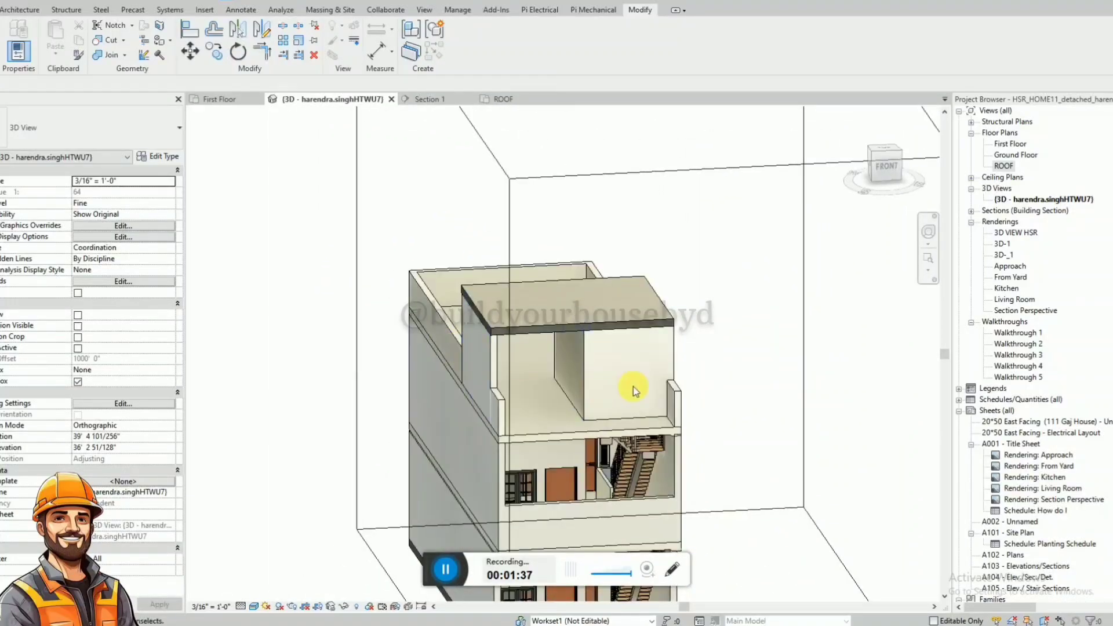
{"action": "left_click", "coordinate": [623, 329]}
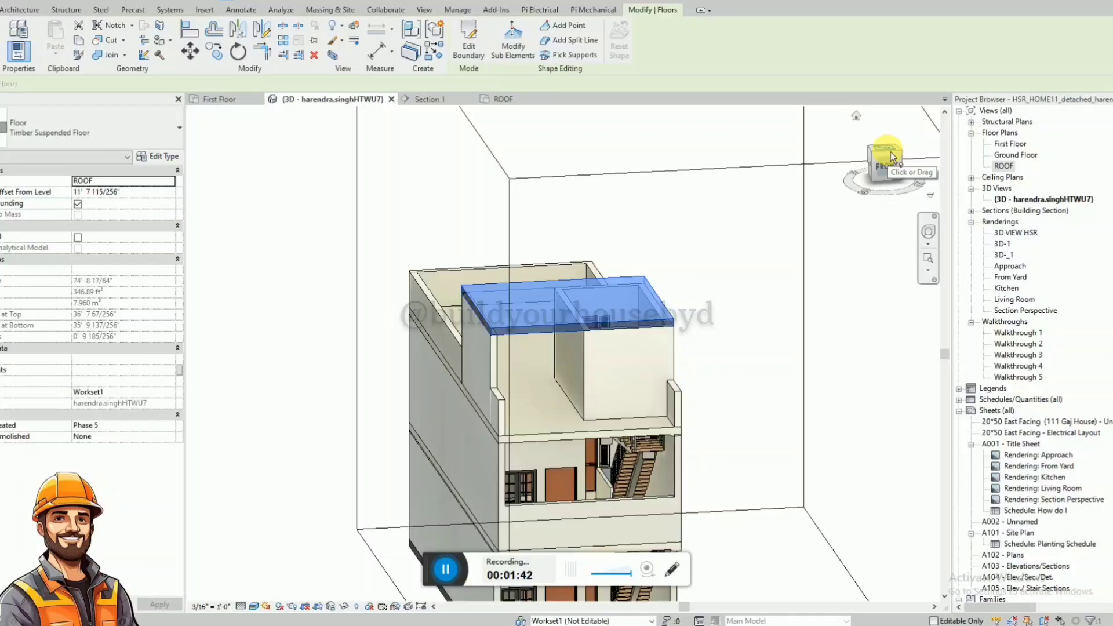
{"action": "left_click", "coordinate": [891, 155]}
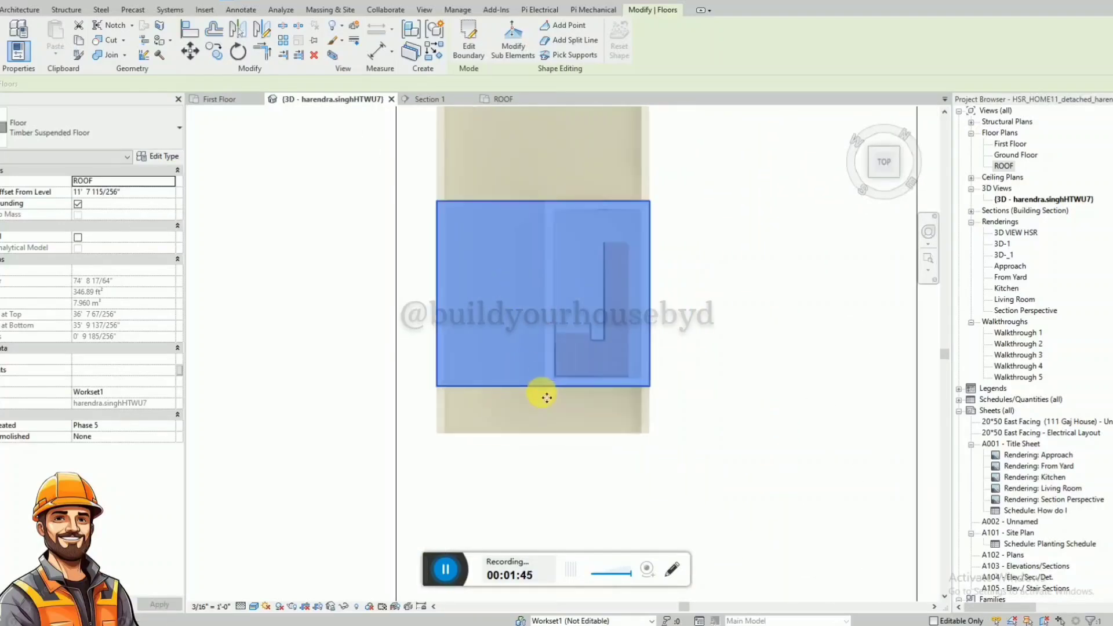
{"action": "left_click", "coordinate": [468, 31]}
{"action": "left_click_drag", "start_coordinate": [505, 386], "coordinate": [526, 443]}
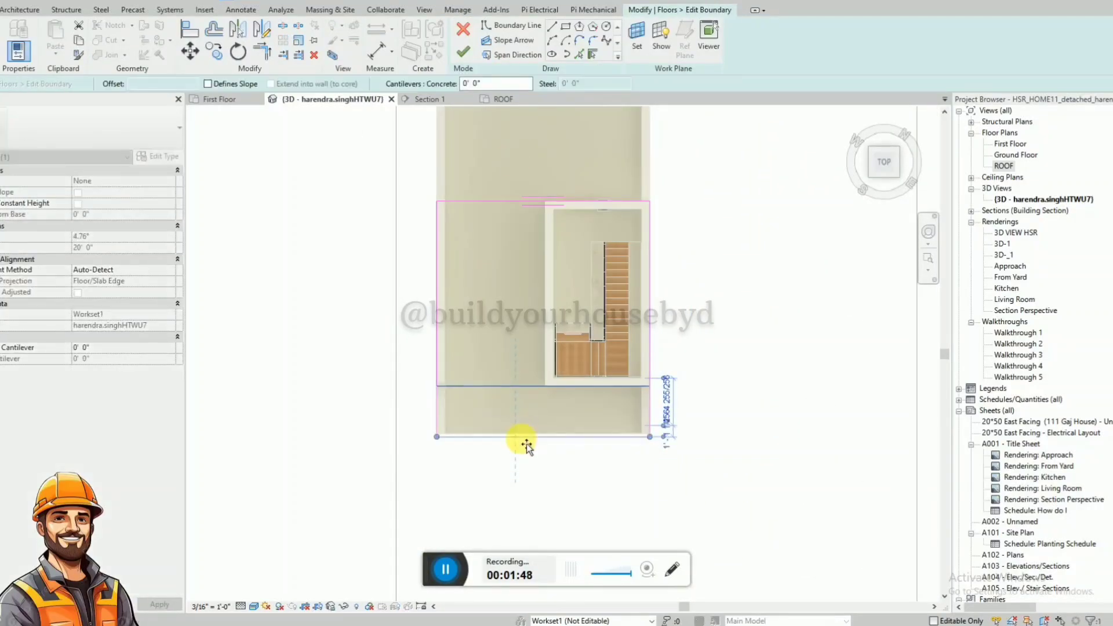
{"action": "left_click", "coordinate": [463, 52]}
{"action": "left_click", "coordinate": [725, 367]}
Raise the short front parapet wall on the house's left elevation to 10' 0", meeting the top slab's underside
{"action": "middle_click_drag", "start_coordinate": [684, 422], "coordinate": [827, 298], "text": "shift"}
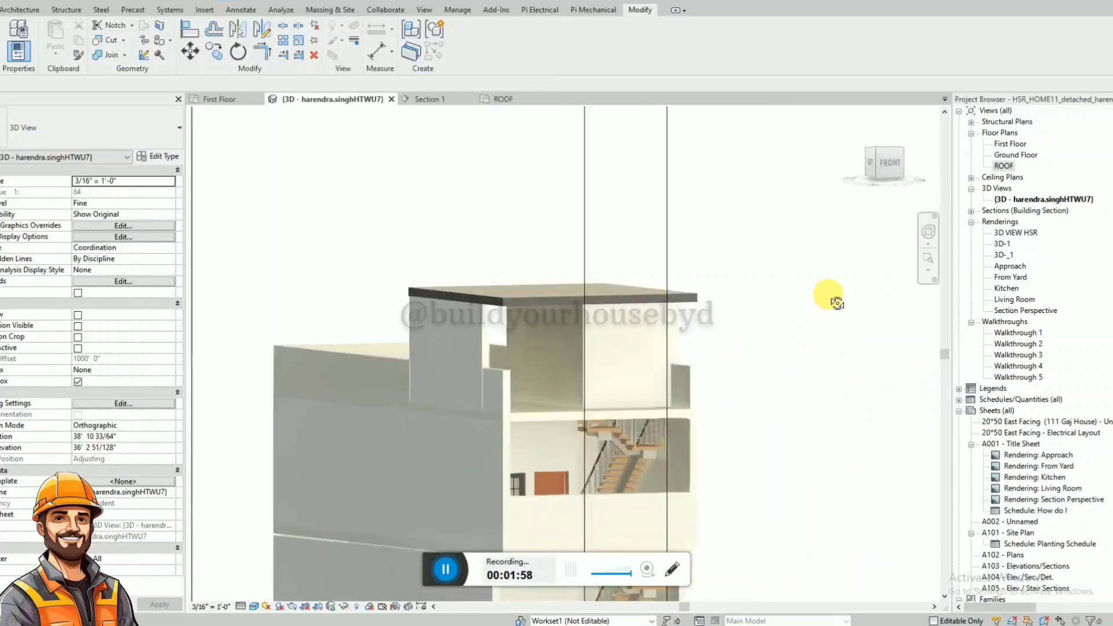
{"action": "left_click", "coordinate": [874, 166]}
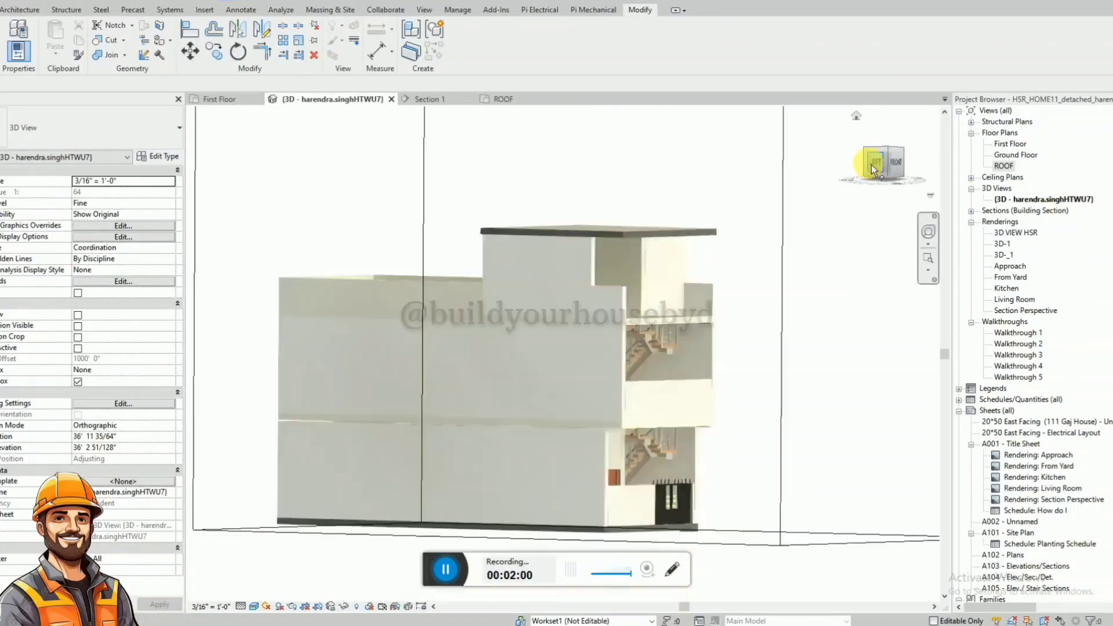
{"action": "scroll", "coordinate": [742, 277], "scroll_direction": "up", "scroll_amount": 4}
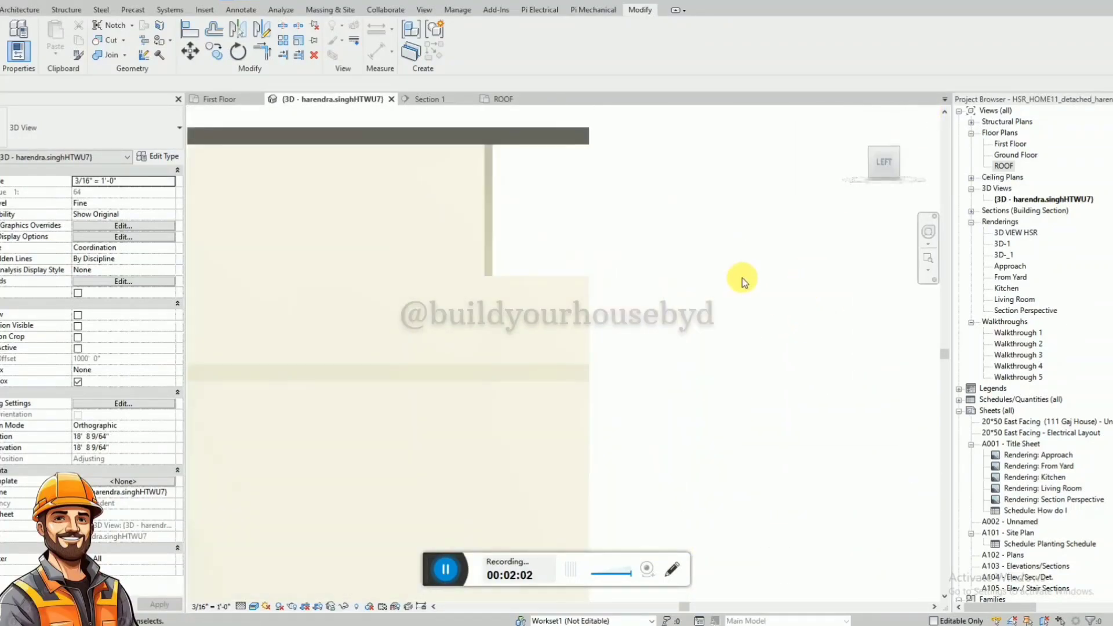
{"action": "left_click", "coordinate": [562, 283]}
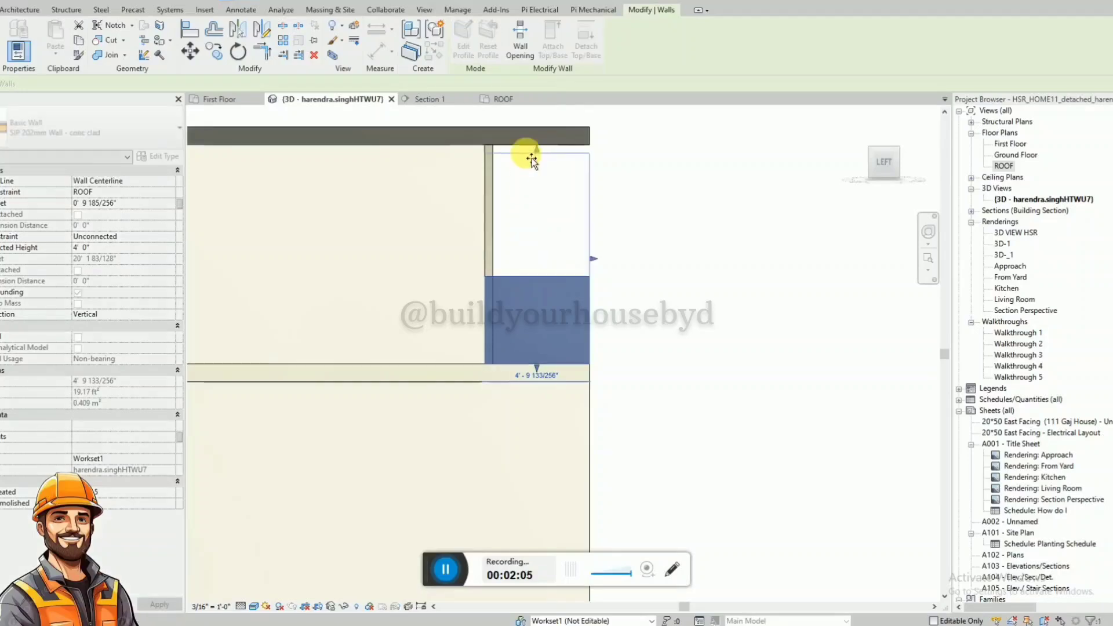
{"action": "left_click_drag", "start_coordinate": [532, 154], "coordinate": [533, 151]}
Raise the short front parapet wall on the house's right elevation to 10' 0", meeting the top slab's underside
{"action": "middle_click_drag", "start_coordinate": [698, 227], "coordinate": [293, 272], "text": "shift"}
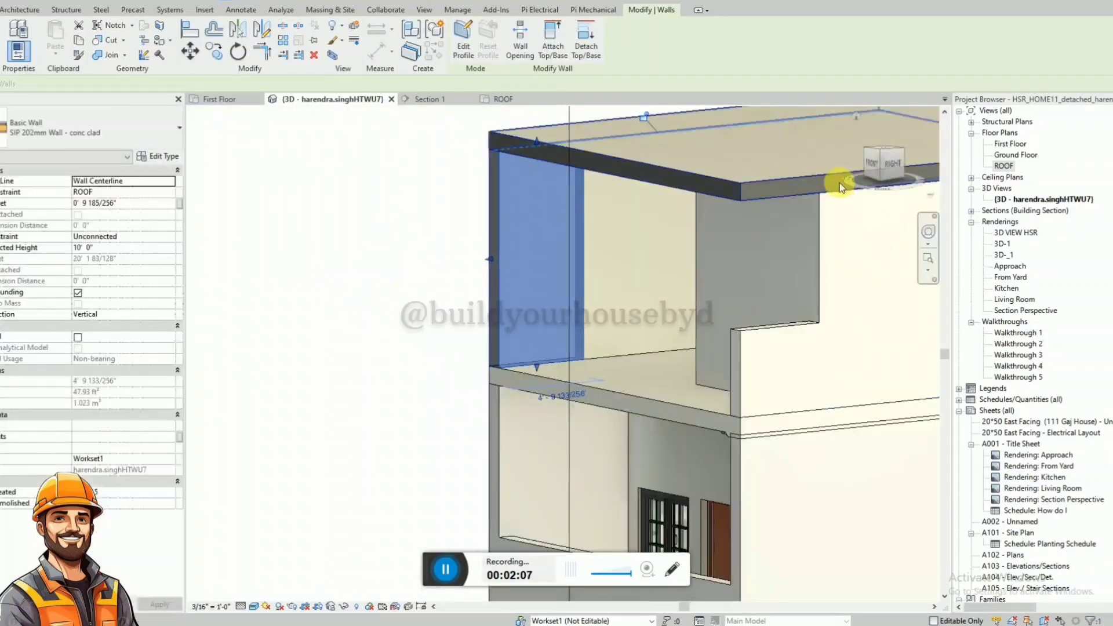
{"action": "left_click", "coordinate": [895, 165]}
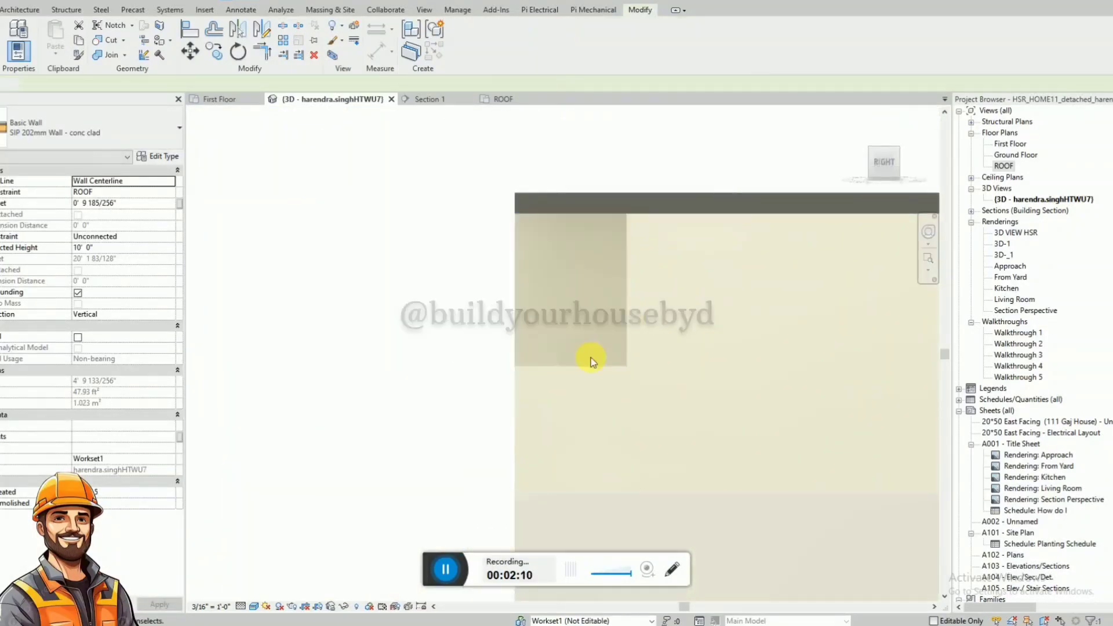
{"action": "left_click", "coordinate": [582, 366]}
{"action": "left_click_drag", "start_coordinate": [571, 366], "coordinate": [573, 214]}
{"action": "key", "text": "Escape"}
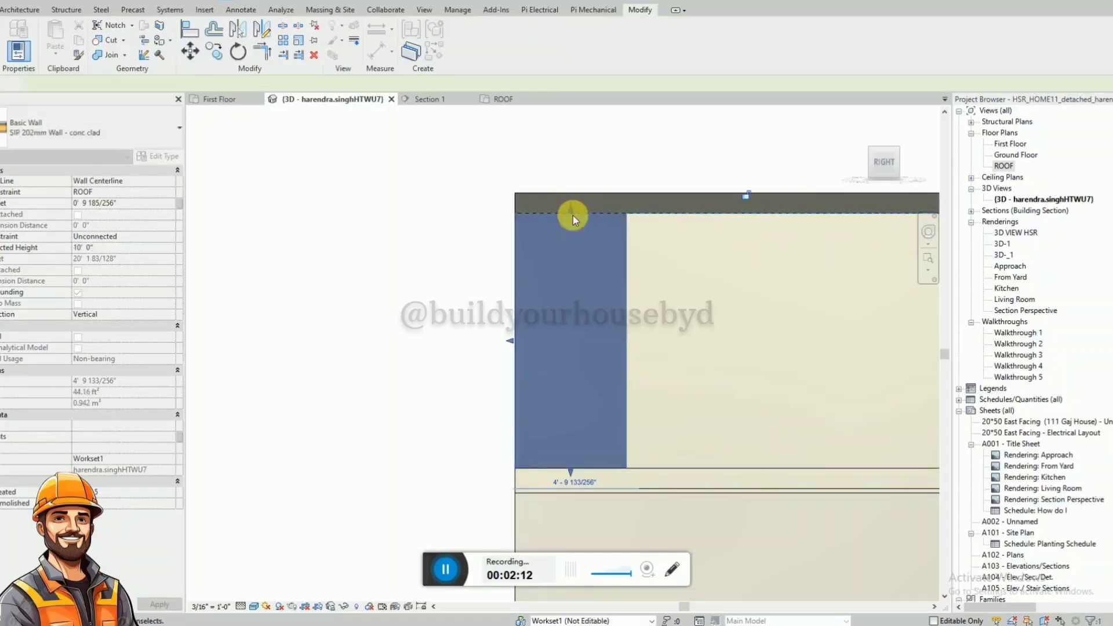
{"action": "scroll", "coordinate": [542, 224], "scroll_direction": "down", "scroll_amount": 5}
{"action": "middle_click_drag", "start_coordinate": [506, 233], "coordinate": [684, 264], "text": "shift"}
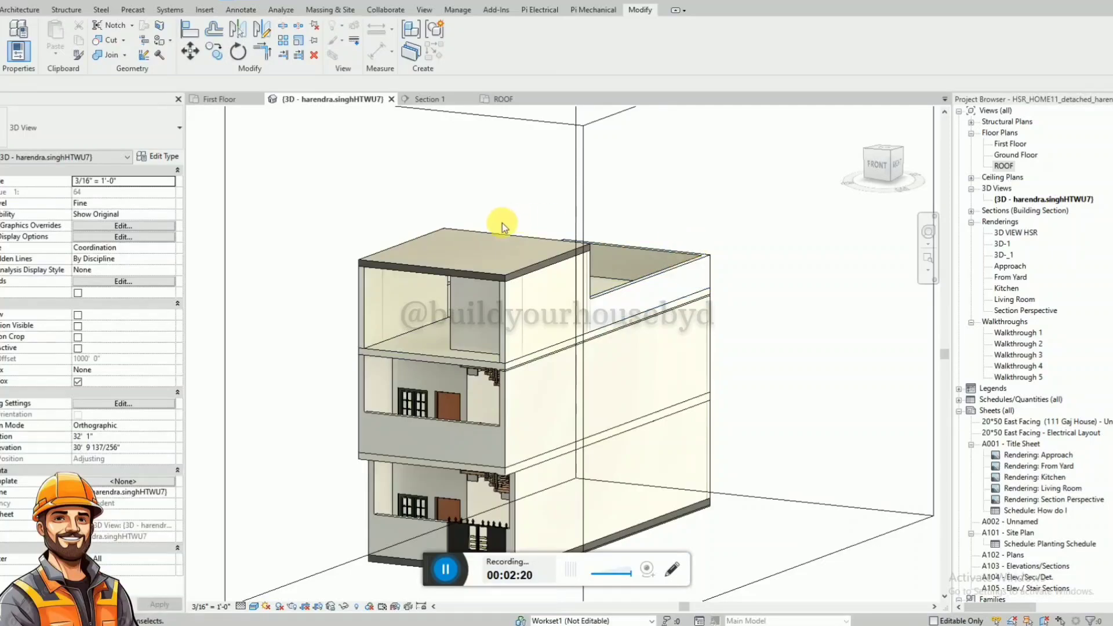
{"action": "middle_click_drag", "start_coordinate": [490, 286], "coordinate": [586, 266], "text": "shift"}
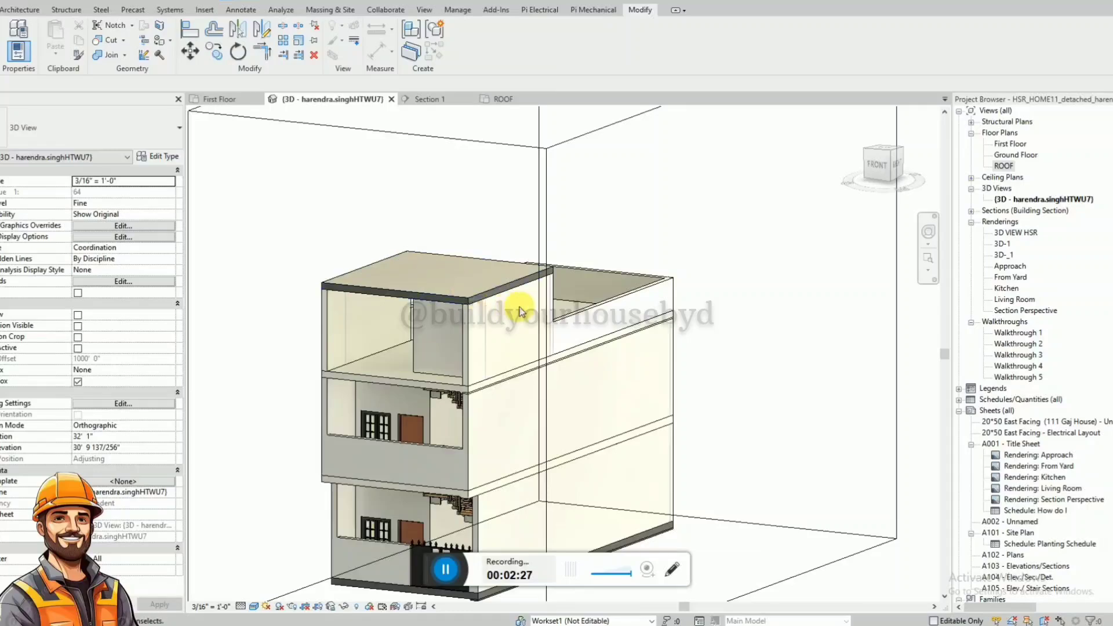
{"action": "middle_click_drag", "start_coordinate": [468, 365], "coordinate": [597, 325], "text": "shift"}
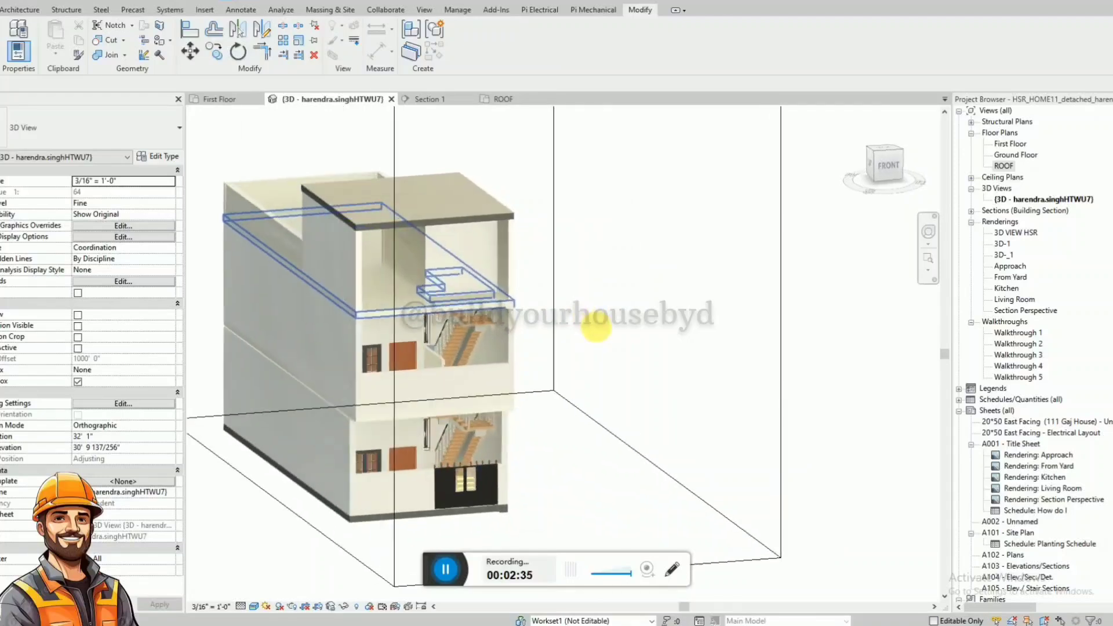
On the ROOF plan, draw a closed rectangle of 4' 0" high SIP 202mm walls, 19' 0" wide, in the empty space beside the stair room
{"action": "left_click", "coordinate": [501, 99]}
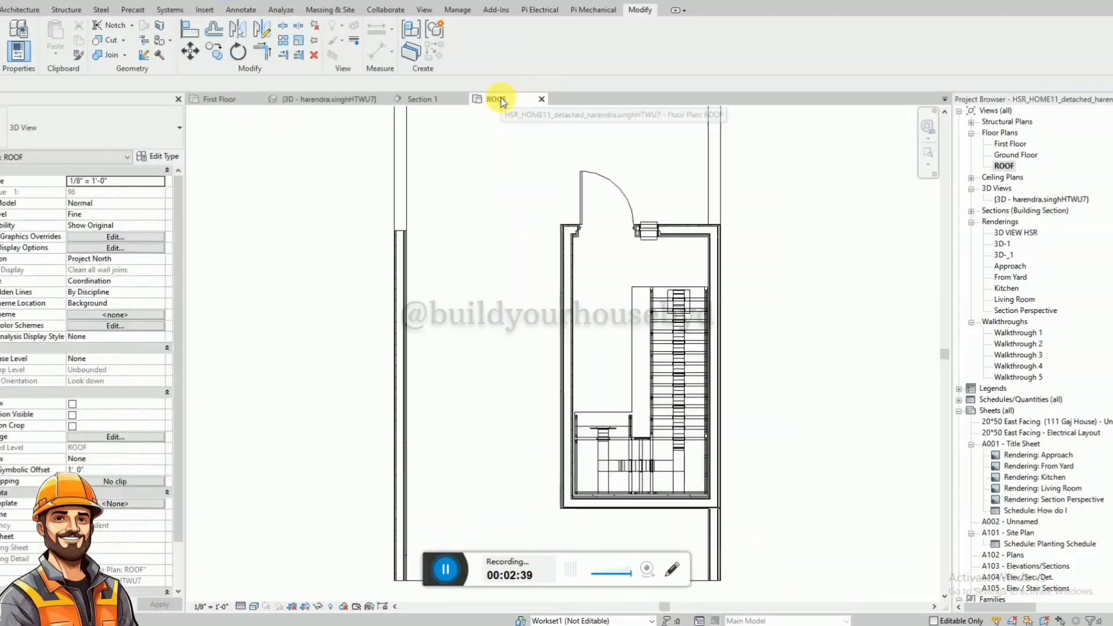
{"action": "left_click", "coordinate": [716, 184]}
{"action": "key", "text": "w"}
{"action": "key", "text": "a"}
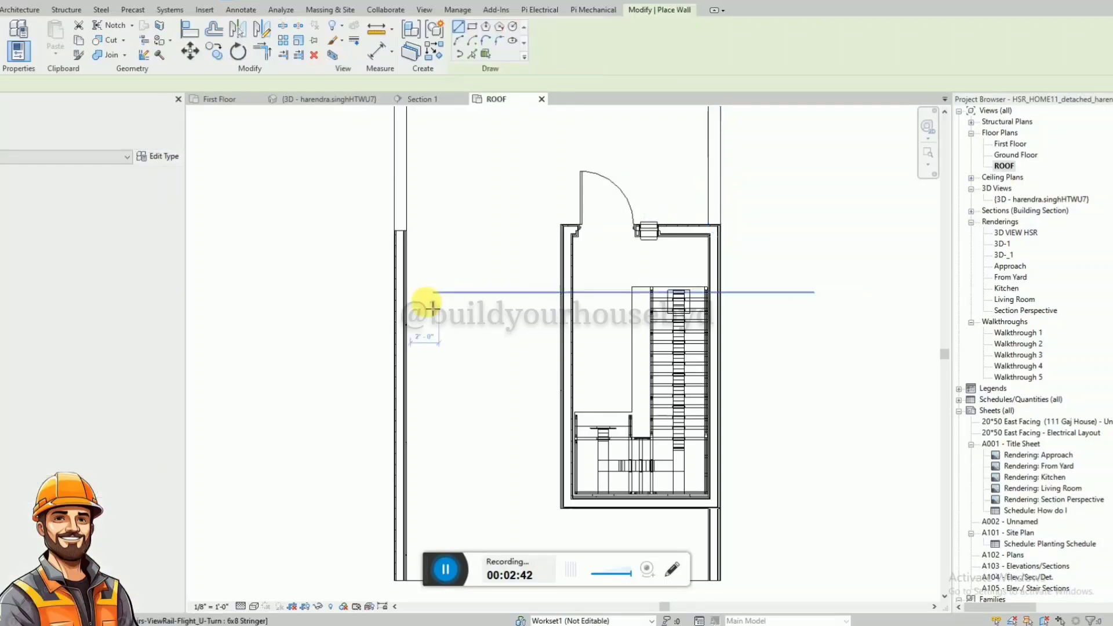
{"action": "scroll", "coordinate": [429, 302], "scroll_direction": "down", "scroll_amount": 2}
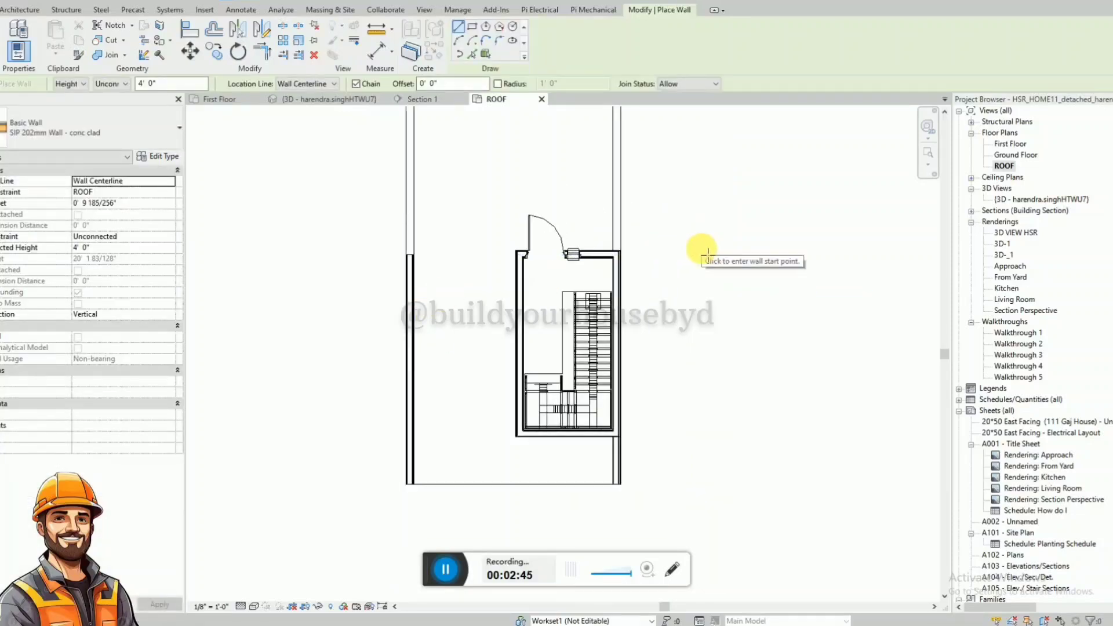
{"action": "left_click", "coordinate": [639, 246]}
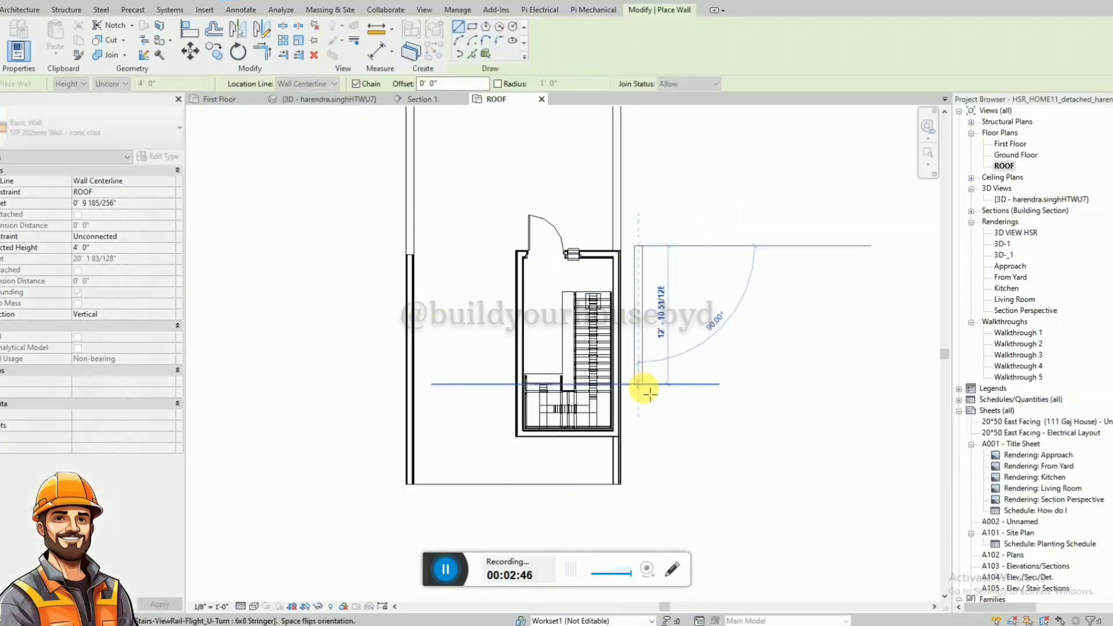
{"action": "left_click", "coordinate": [639, 428]}
{"action": "left_click", "coordinate": [842, 428]}
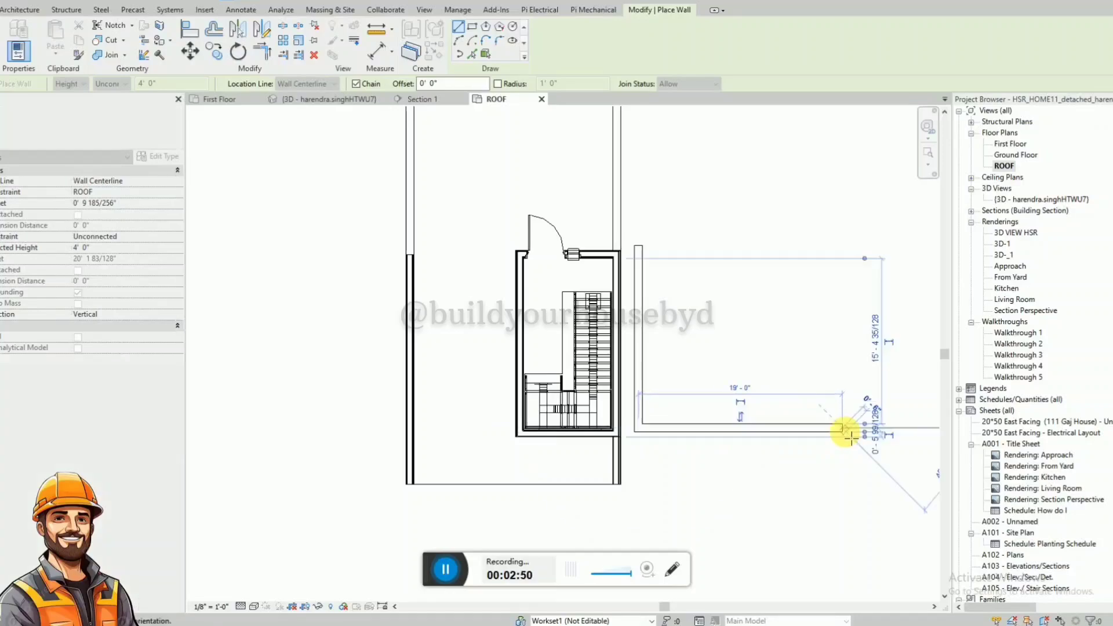
{"action": "left_click", "coordinate": [842, 243]}
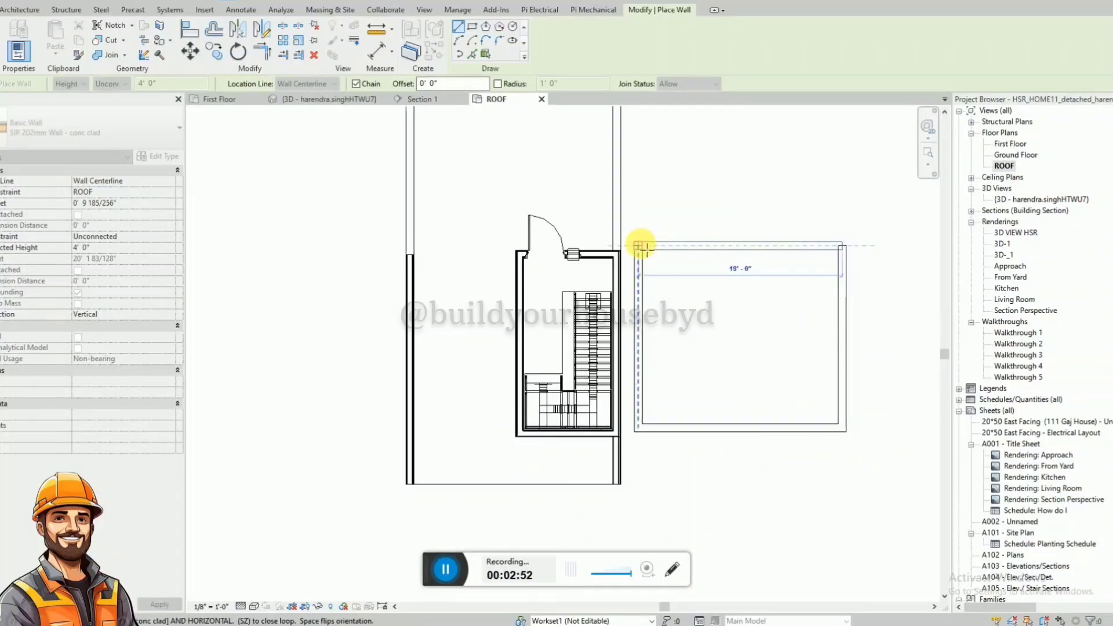
{"action": "left_click", "coordinate": [639, 245]}
{"action": "key", "text": "Escape"}
{"action": "key", "text": "Escape"}
In the 3D view, raise the four new walls vertically from the roof floor to just above the top slab's level
{"action": "left_click", "coordinate": [316, 102]}
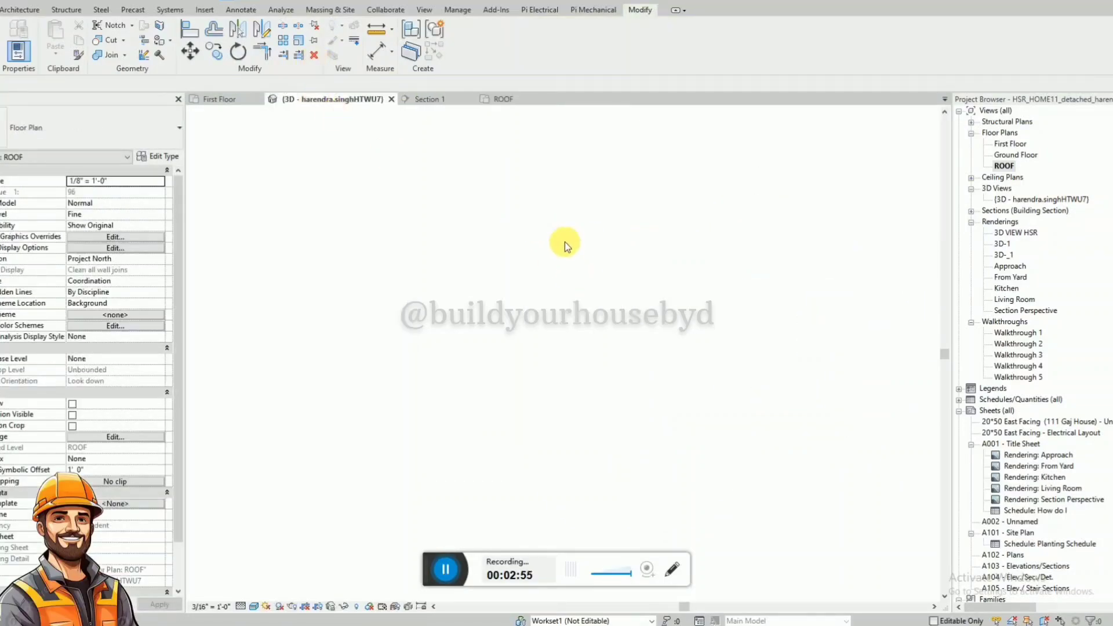
{"action": "middle_click_drag", "start_coordinate": [638, 310], "coordinate": [609, 282], "text": "shift"}
{"action": "left_click", "coordinate": [614, 283]}
{"action": "left_click", "coordinate": [611, 263], "text": "ctrl"}
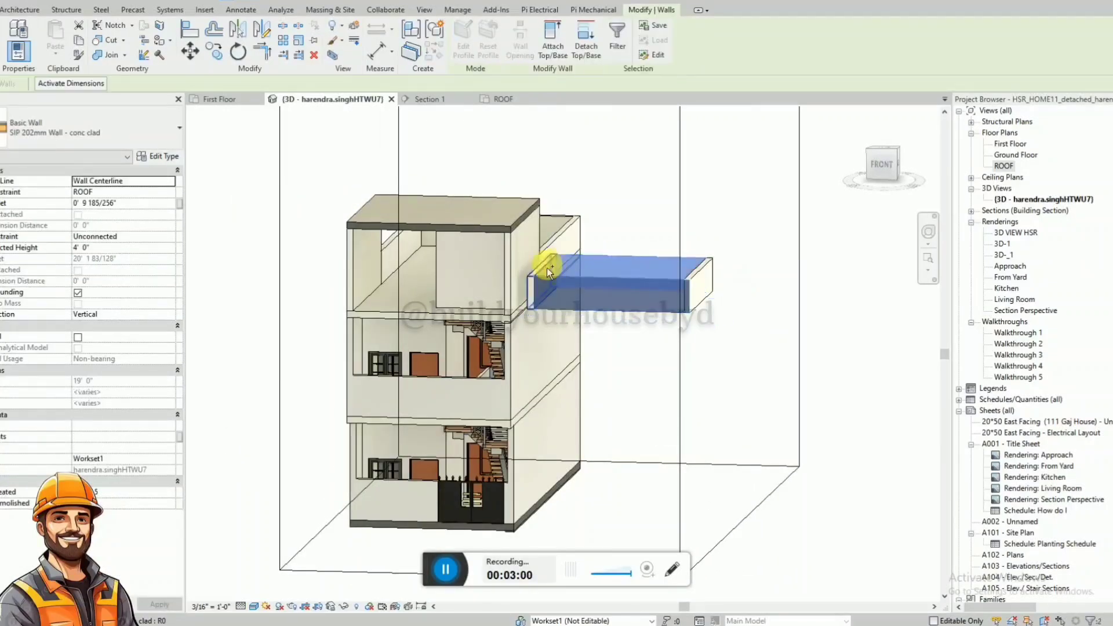
{"action": "left_click", "coordinate": [548, 269], "text": "ctrl"}
{"action": "left_click", "coordinate": [701, 282], "text": "ctrl"}
{"action": "left_click", "coordinate": [884, 165]}
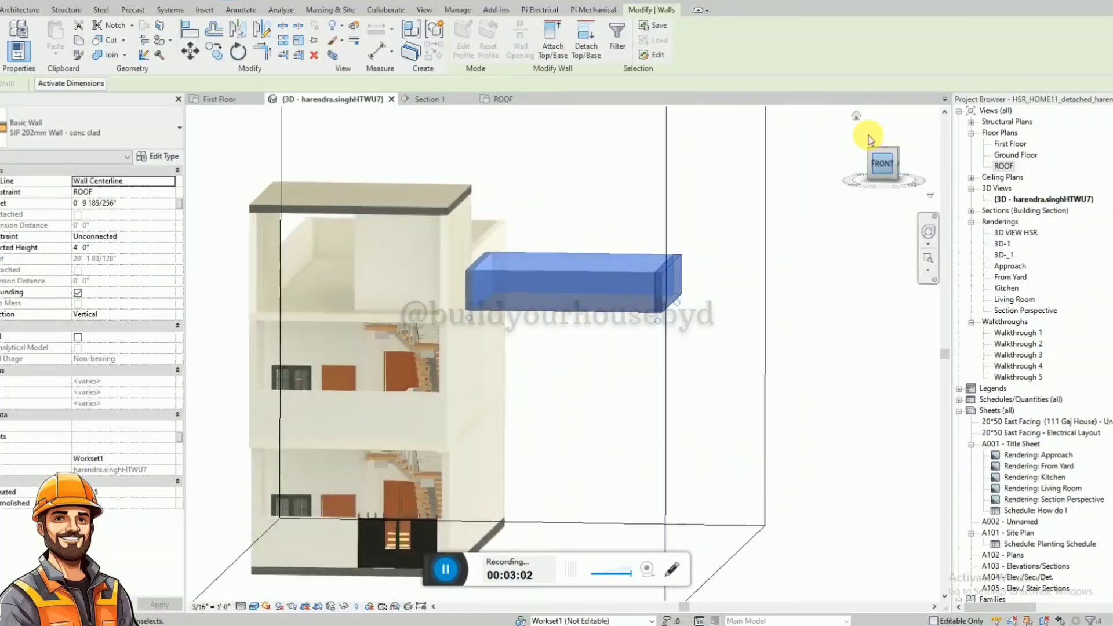
{"action": "scroll", "coordinate": [535, 341], "scroll_direction": "up", "scroll_amount": 5}
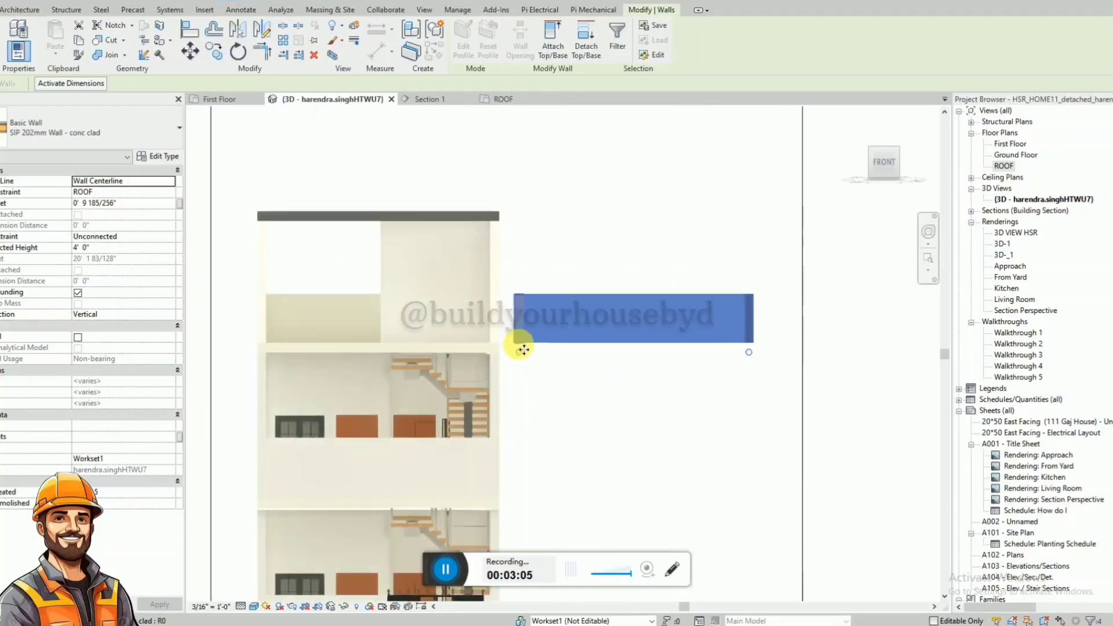
{"action": "key", "text": "m"}
{"action": "key", "text": "v"}
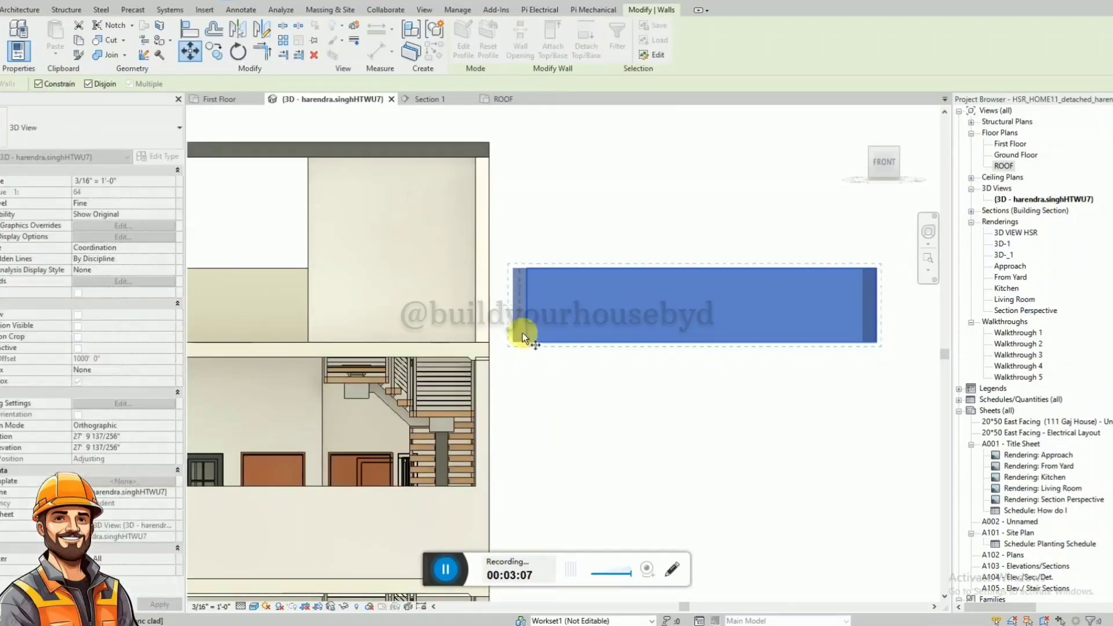
{"action": "left_click", "coordinate": [511, 344]}
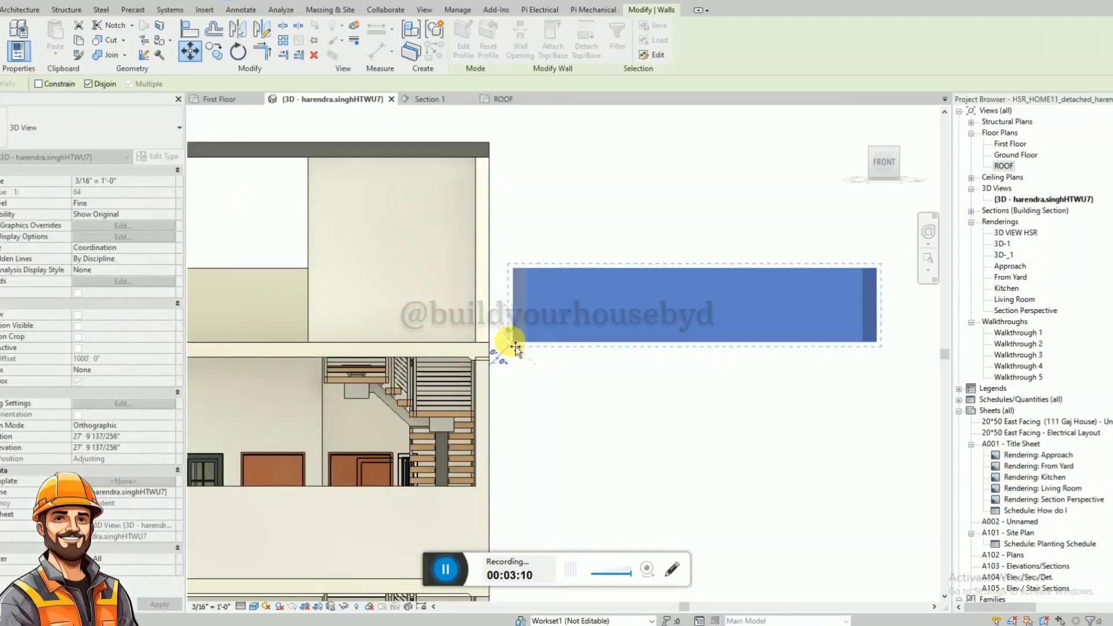
{"action": "left_click", "coordinate": [514, 143]}
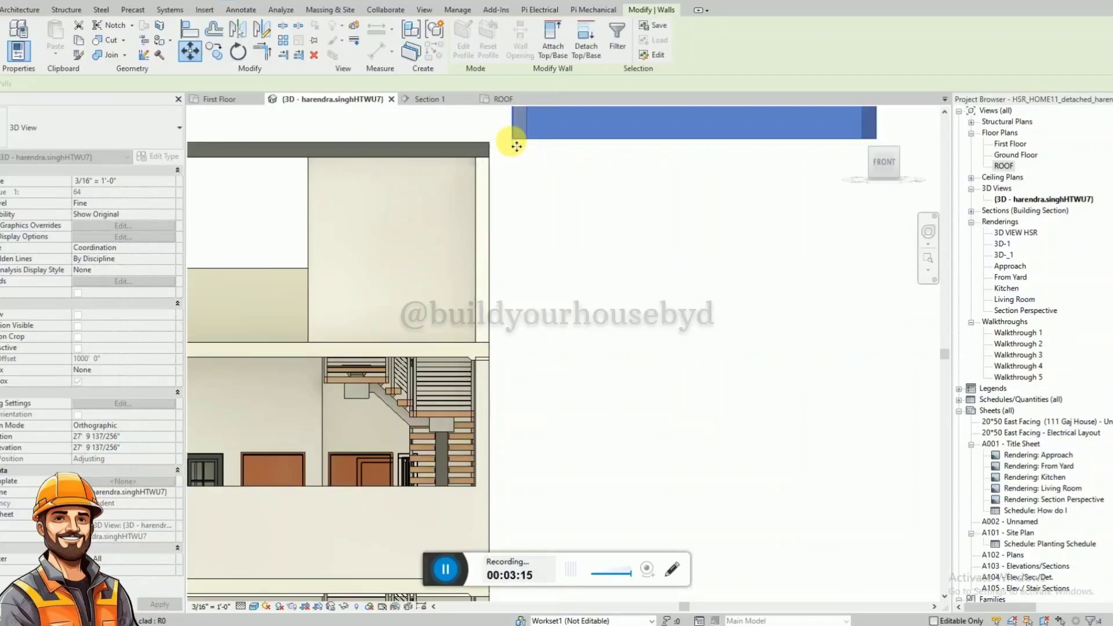
{"action": "left_click", "coordinate": [580, 323]}
Align the raised parapet's left wall flush with the left edge of the top slab
{"action": "scroll", "coordinate": [581, 326], "scroll_direction": "down", "scroll_amount": 6}
{"action": "scroll", "coordinate": [426, 233], "scroll_direction": "up", "scroll_amount": 3}
{"action": "middle_click_drag", "start_coordinate": [398, 232], "coordinate": [505, 286], "text": "shift"}
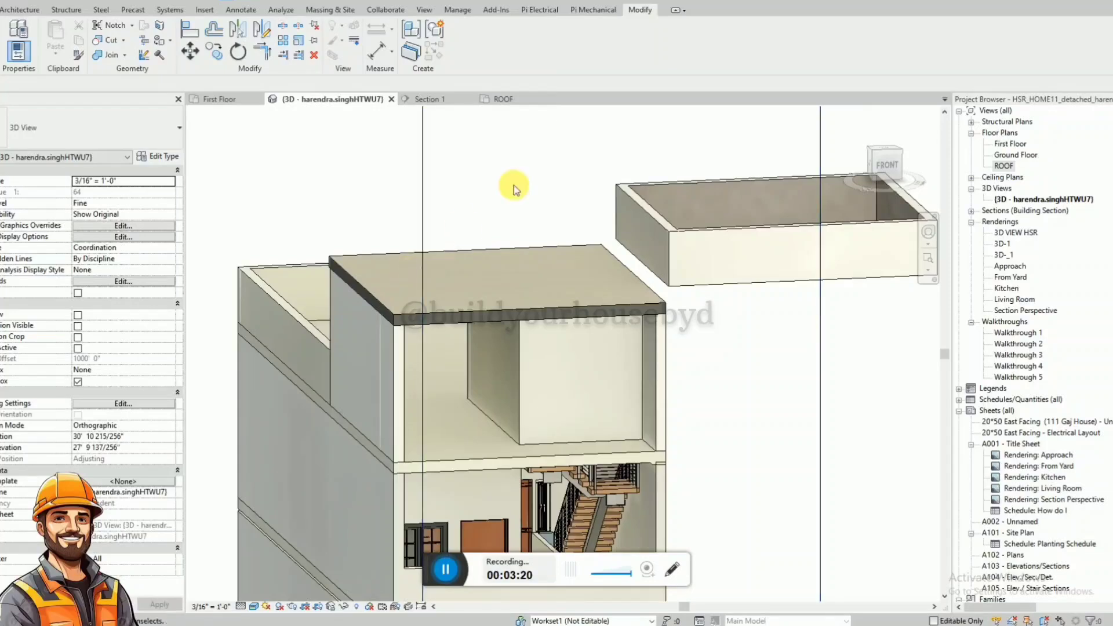
{"action": "key", "text": "a"}
{"action": "key", "text": "l"}
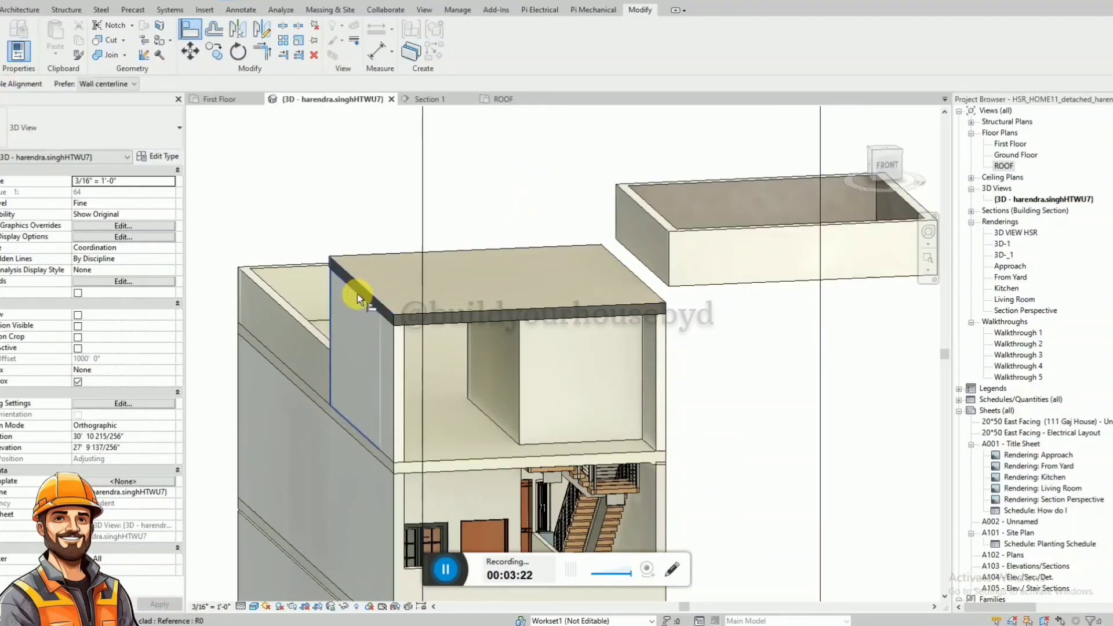
{"action": "left_click", "coordinate": [597, 242]}
{"action": "left_click", "coordinate": [658, 221]}
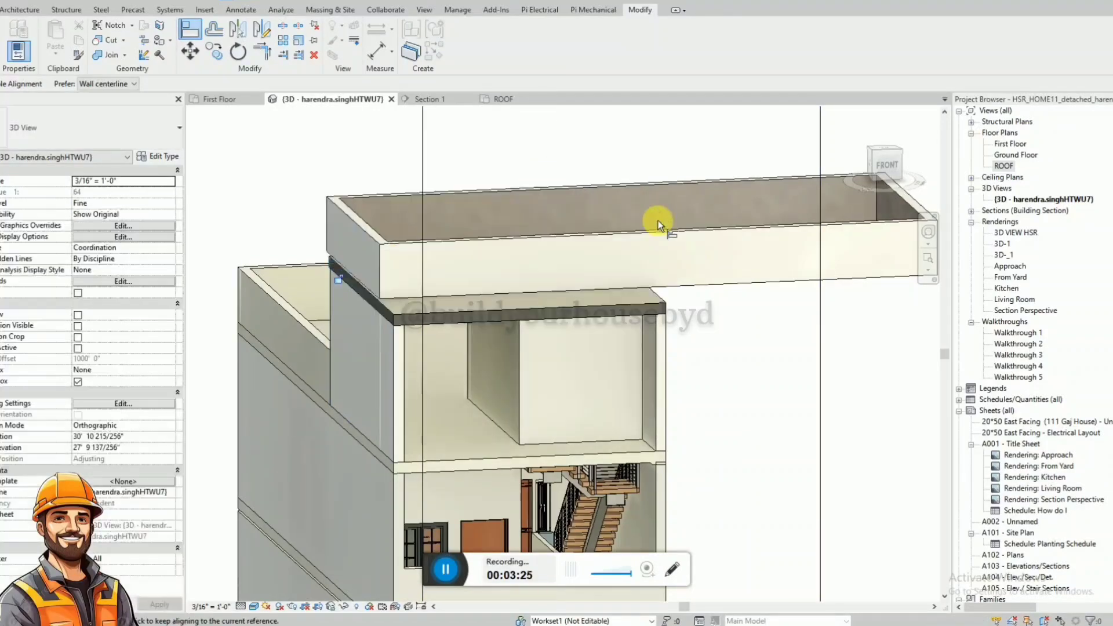
{"action": "key", "text": "Escape"}
Align the overhanging right parapet wall flush with the right edge of the top slab
{"action": "middle_click_drag", "start_coordinate": [655, 223], "coordinate": [833, 347], "text": "shift"}
{"action": "key", "text": "a"}
{"action": "key", "text": "l"}
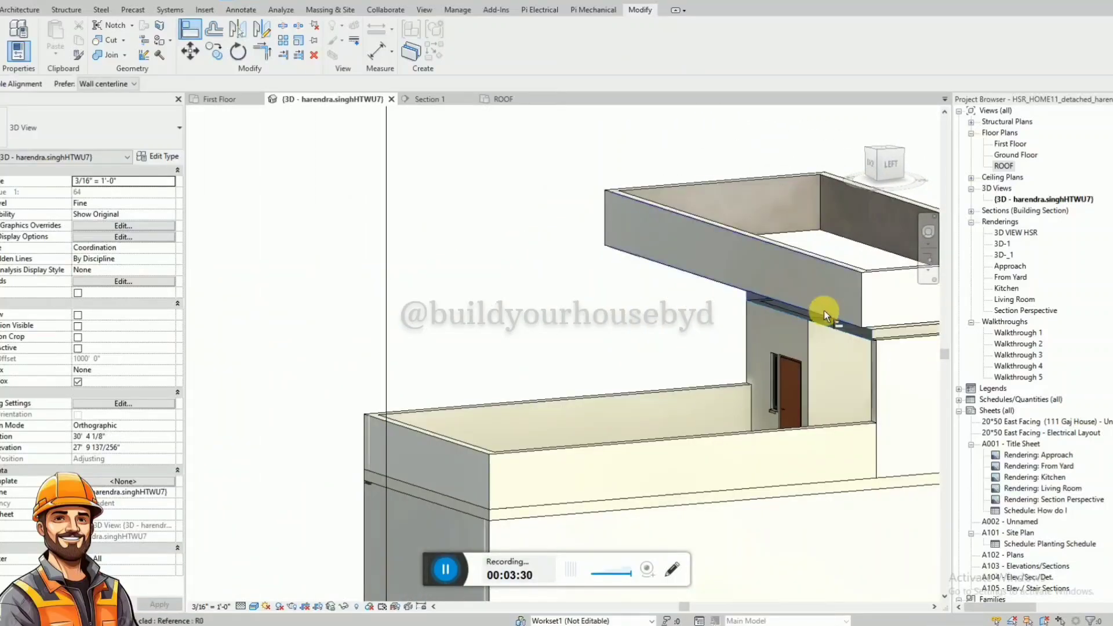
{"action": "middle_click_drag", "start_coordinate": [680, 255], "coordinate": [676, 231], "text": "shift"}
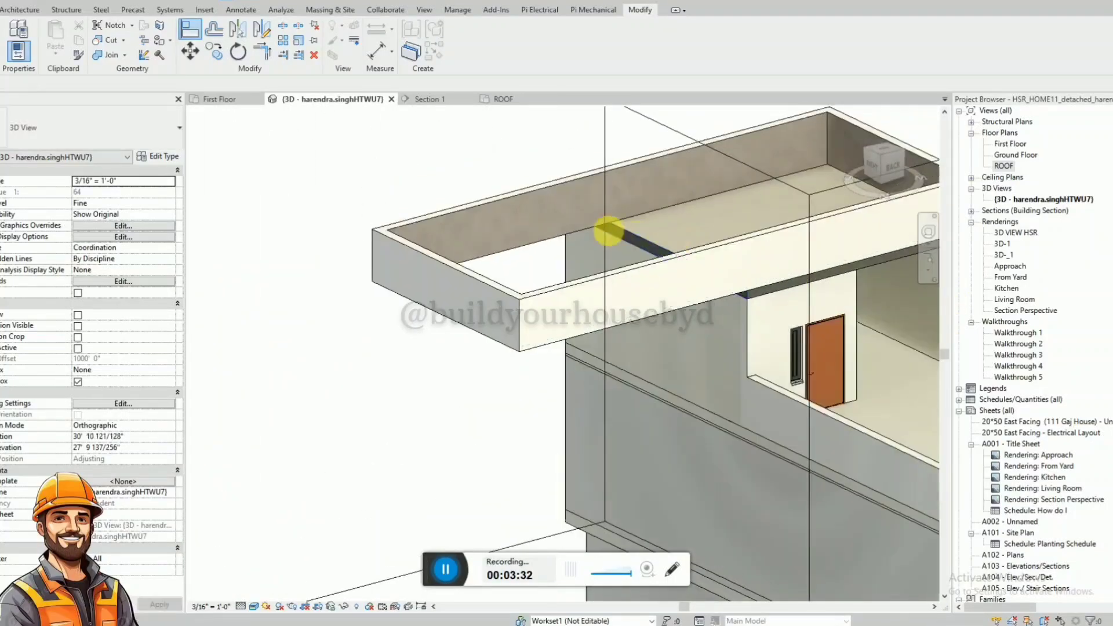
{"action": "left_click", "coordinate": [612, 235]}
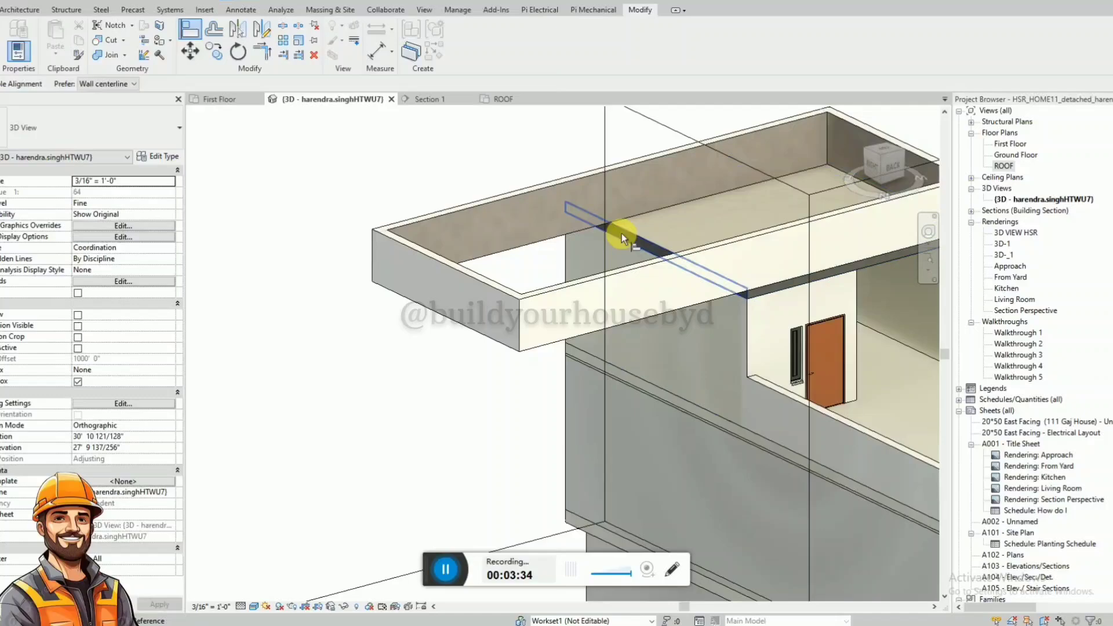
{"action": "left_click", "coordinate": [518, 307]}
{"action": "key", "text": "Escape"}
{"action": "key", "text": "Escape"}
Align the rear parapet wall flush with the back edge of the top slab
{"action": "middle_click_drag", "start_coordinate": [617, 278], "coordinate": [785, 269], "text": "shift"}
{"action": "key", "text": "a"}
{"action": "key", "text": "l"}
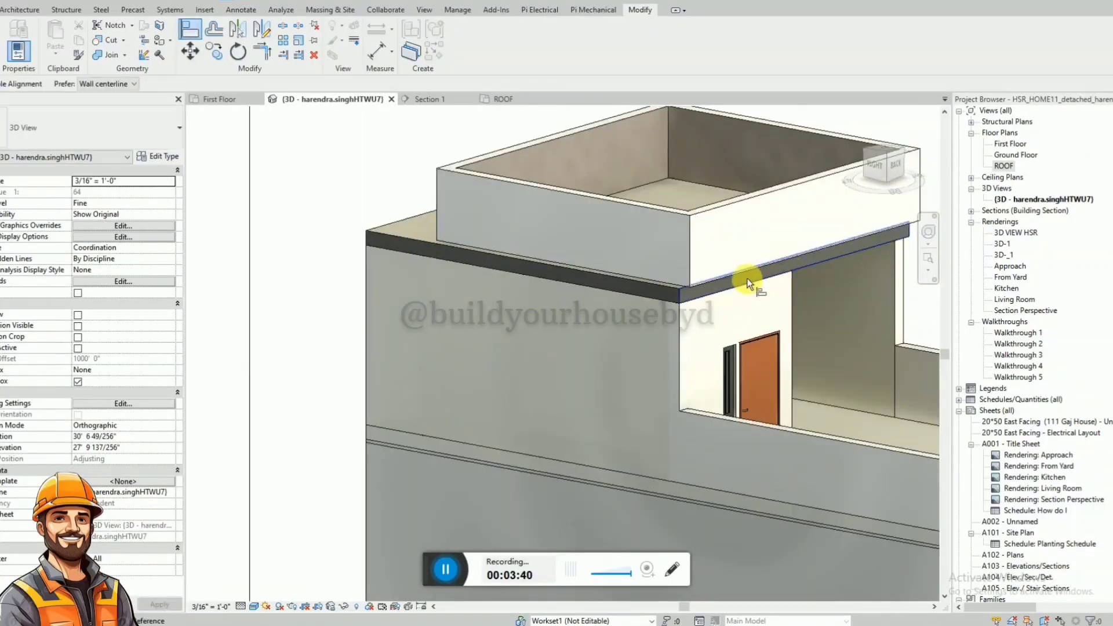
{"action": "left_click", "coordinate": [747, 278]}
{"action": "left_click", "coordinate": [743, 203]}
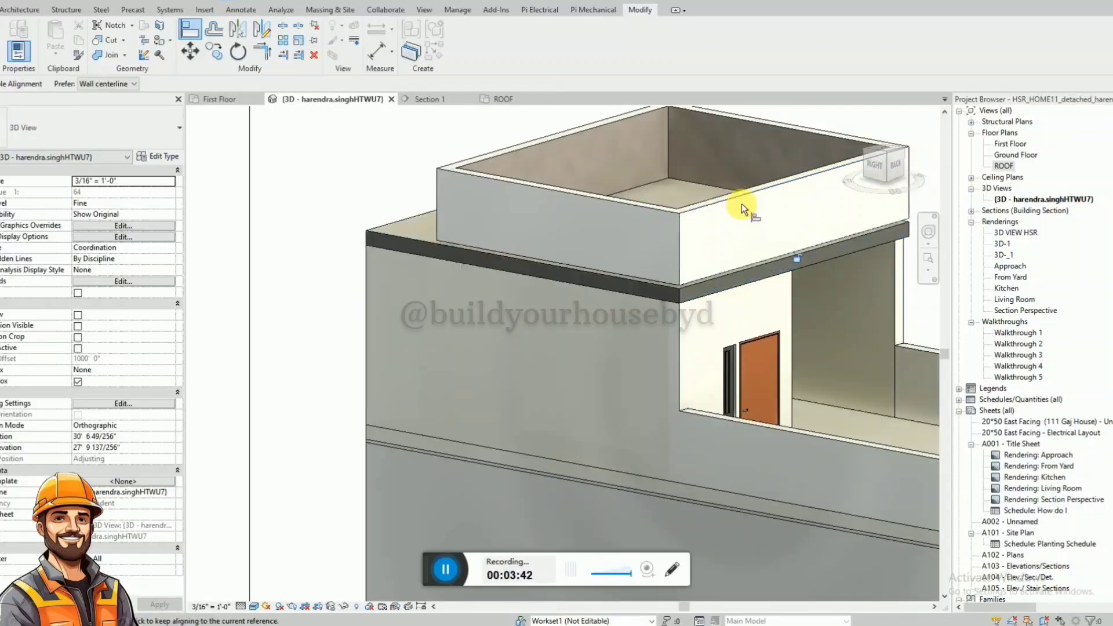
{"action": "key", "text": "Escape"}
{"action": "key", "text": "Escape"}
Lower all four connected parapet walls together so their base rests on the top slab's upper surface
{"action": "middle_click_drag", "start_coordinate": [742, 203], "coordinate": [484, 239], "text": "shift"}
{"action": "key", "text": "Tab"}
{"action": "left_click", "coordinate": [484, 239]}
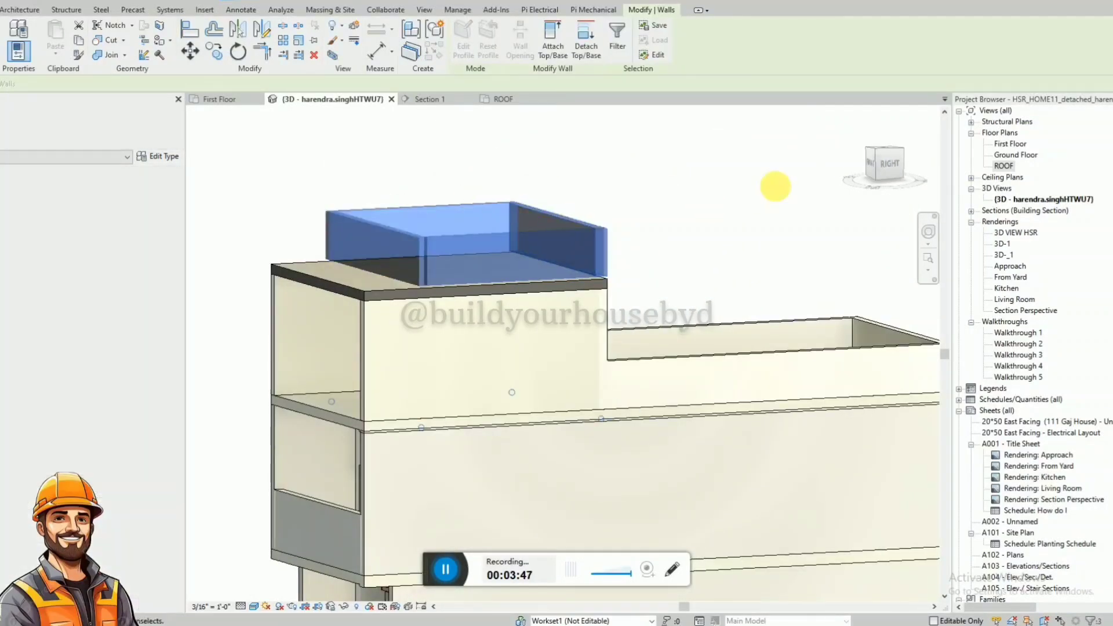
{"action": "left_click", "coordinate": [882, 165]}
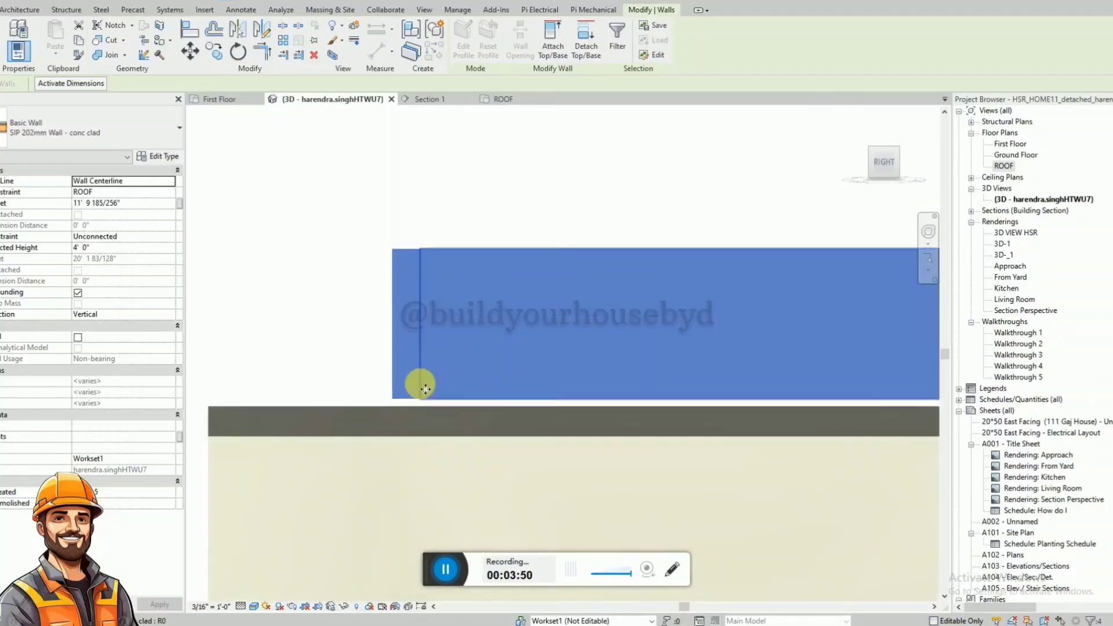
{"action": "key", "text": "m"}
{"action": "key", "text": "v"}
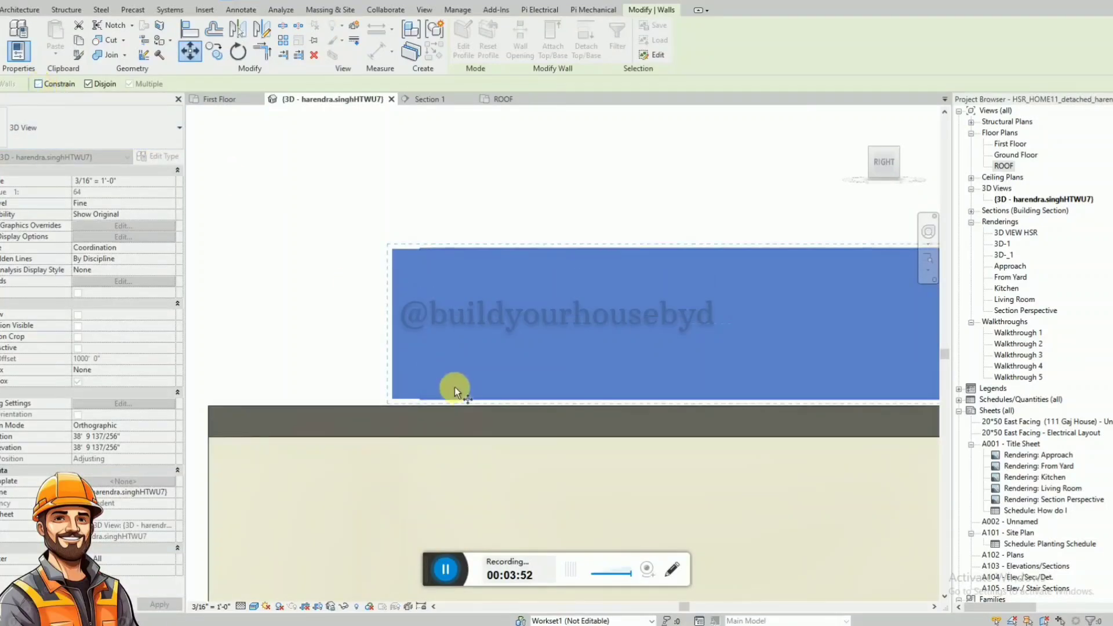
{"action": "scroll", "coordinate": [392, 397], "scroll_direction": "up", "scroll_amount": 4}
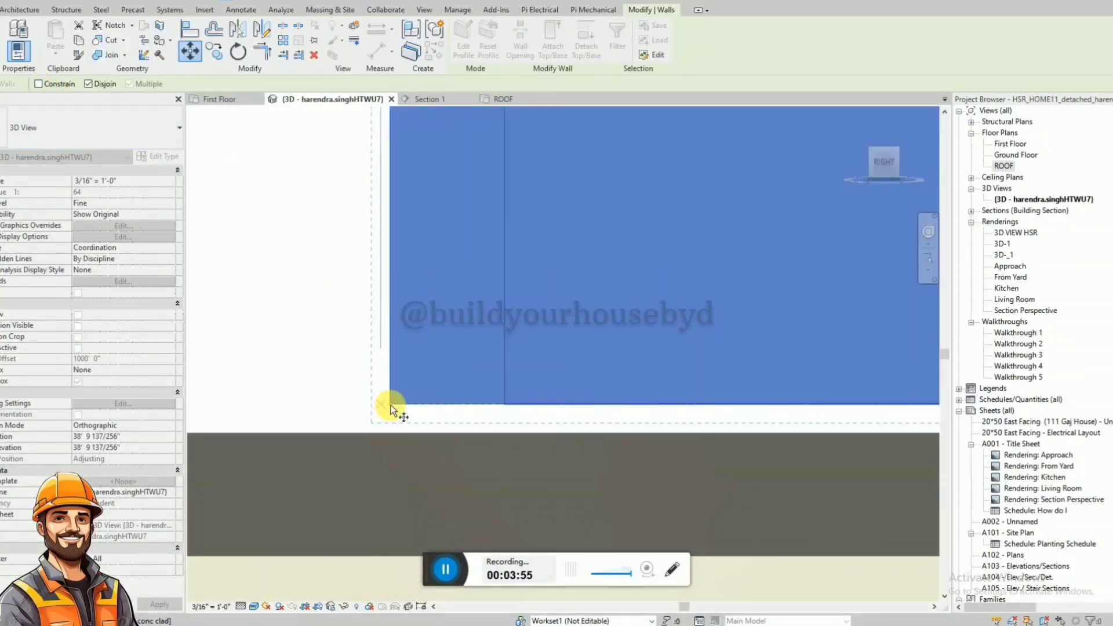
{"action": "left_click", "coordinate": [391, 405]}
{"action": "left_click", "coordinate": [394, 436]}
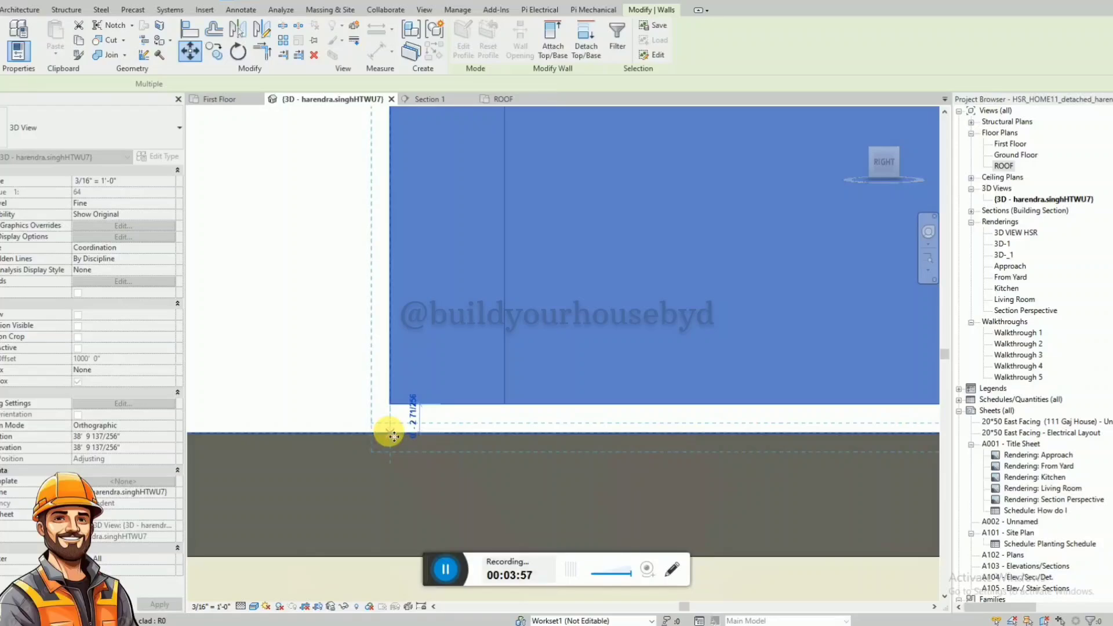
{"action": "scroll", "coordinate": [430, 421], "scroll_direction": "down", "scroll_amount": 5}
{"action": "key", "text": "Escape"}
Paint the top slab's right, front and left edge faces with ARCAT - Composite - Laminated MDF - White
{"action": "middle_click_drag", "start_coordinate": [491, 376], "coordinate": [469, 217], "text": "shift"}
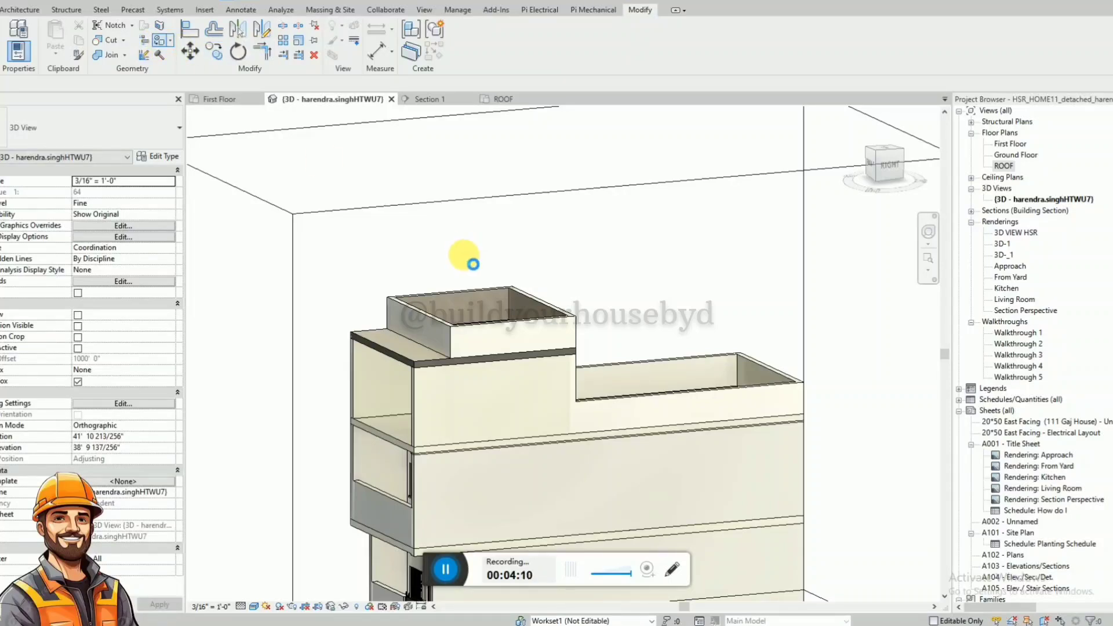
{"action": "key", "text": "p"}
{"action": "key", "text": "t"}
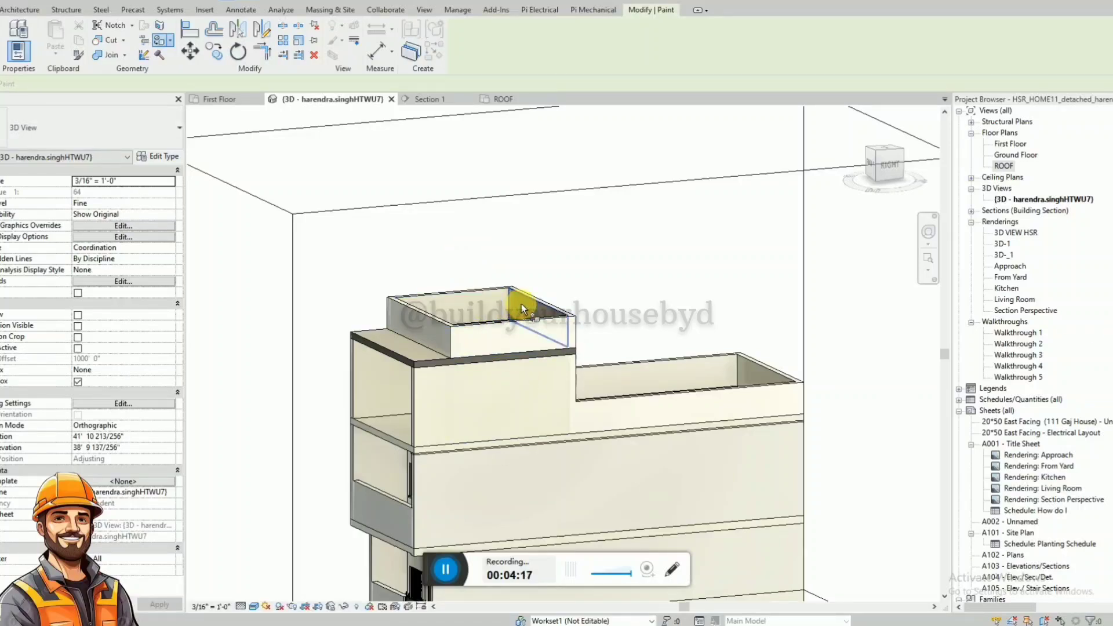
{"action": "left_click", "coordinate": [430, 364]}
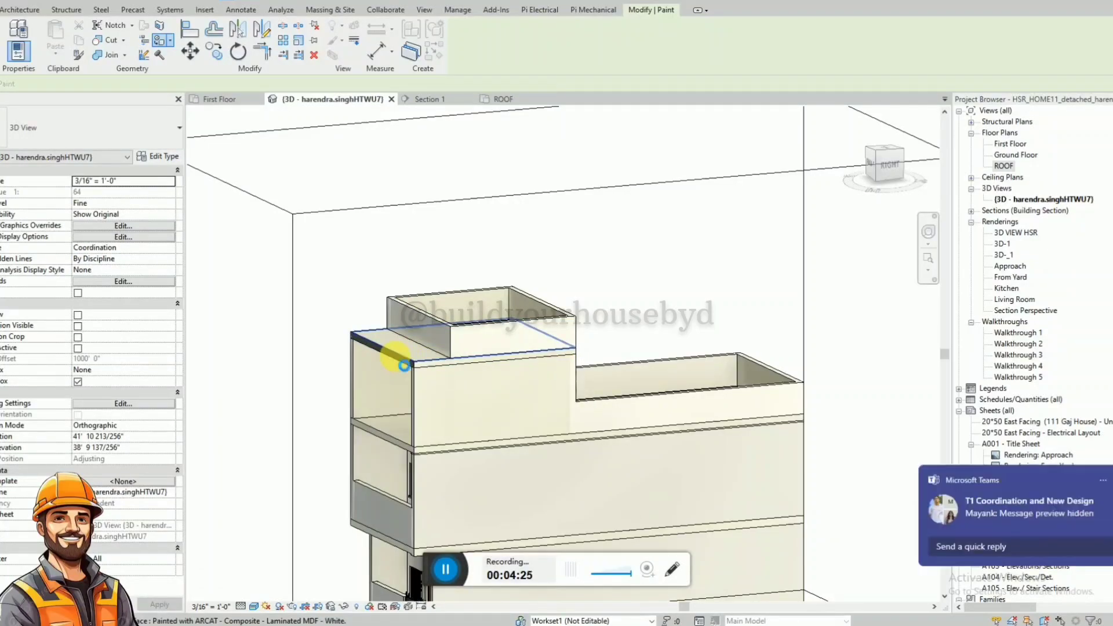
{"action": "left_click", "coordinate": [395, 356]}
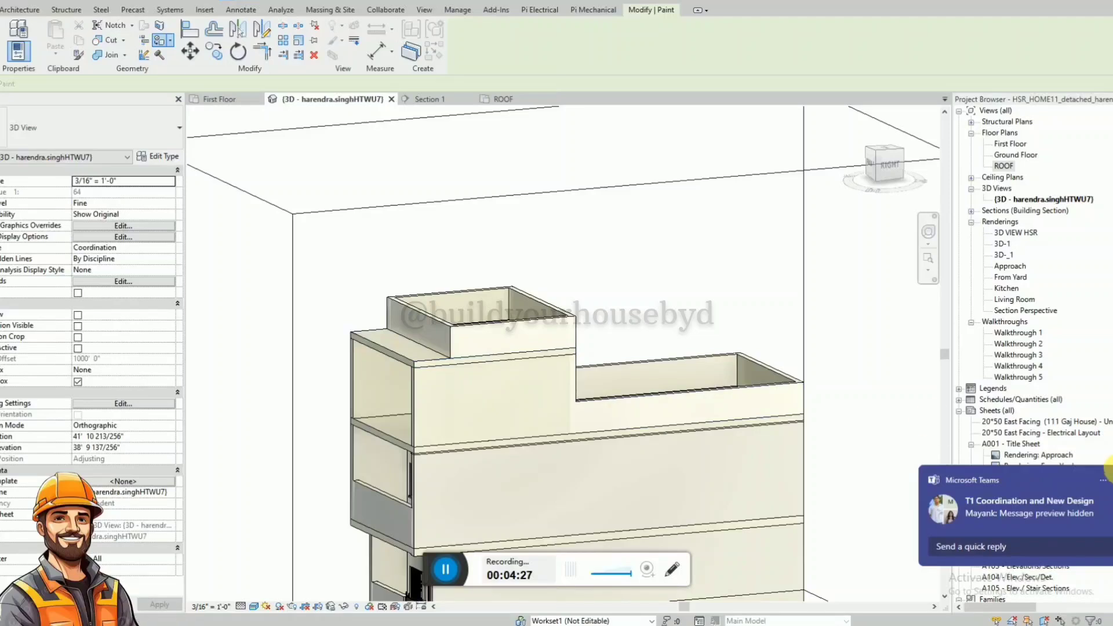
{"action": "middle_click_drag", "start_coordinate": [435, 348], "coordinate": [657, 384], "text": "shift"}
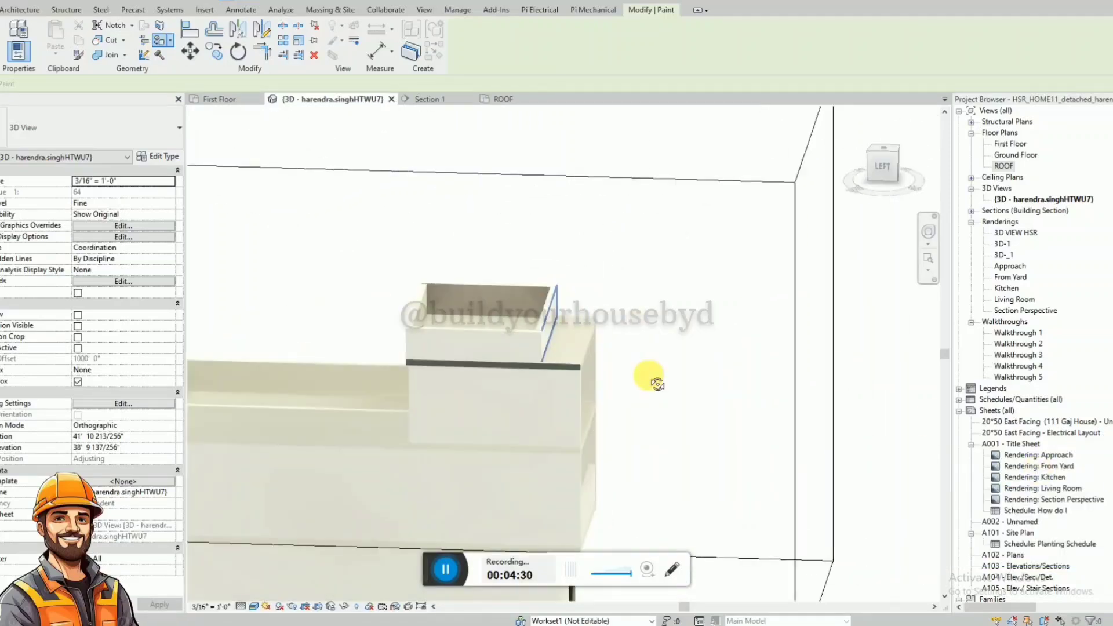
{"action": "left_click", "coordinate": [541, 364]}
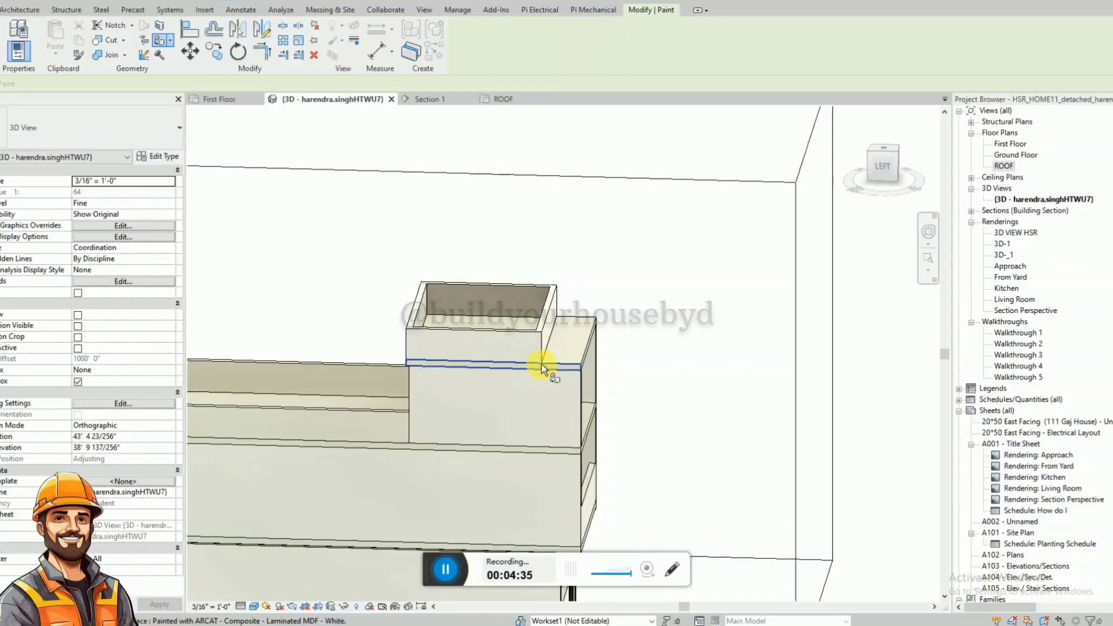
Paint the top slab's rear edge face and the exposed inner parapet face with ARCAT - Composite - Laminated MDF - White
{"action": "mouse_move", "coordinate": [524, 364]}
{"action": "middle_mouse_down", "text": "shift"}
{"action": "mouse_move", "coordinate": [589, 364]}
{"action": "mouse_move", "coordinate": [502, 367]}
{"action": "middle_mouse_up", "text": "shift"}
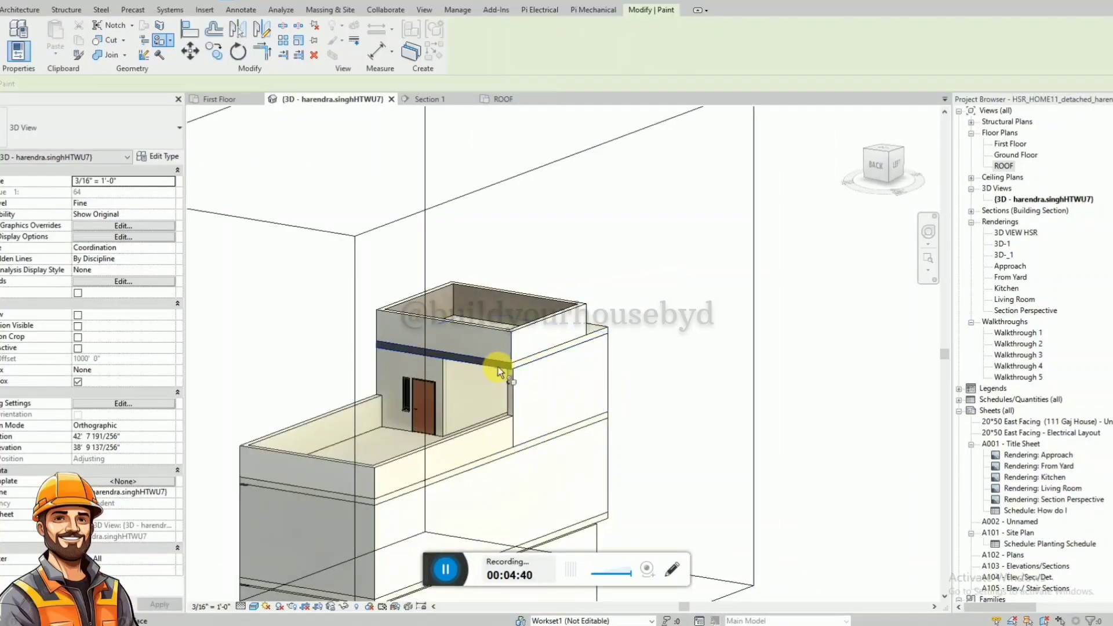
{"action": "left_click", "coordinate": [499, 366]}
{"action": "left_click", "coordinate": [439, 291]}
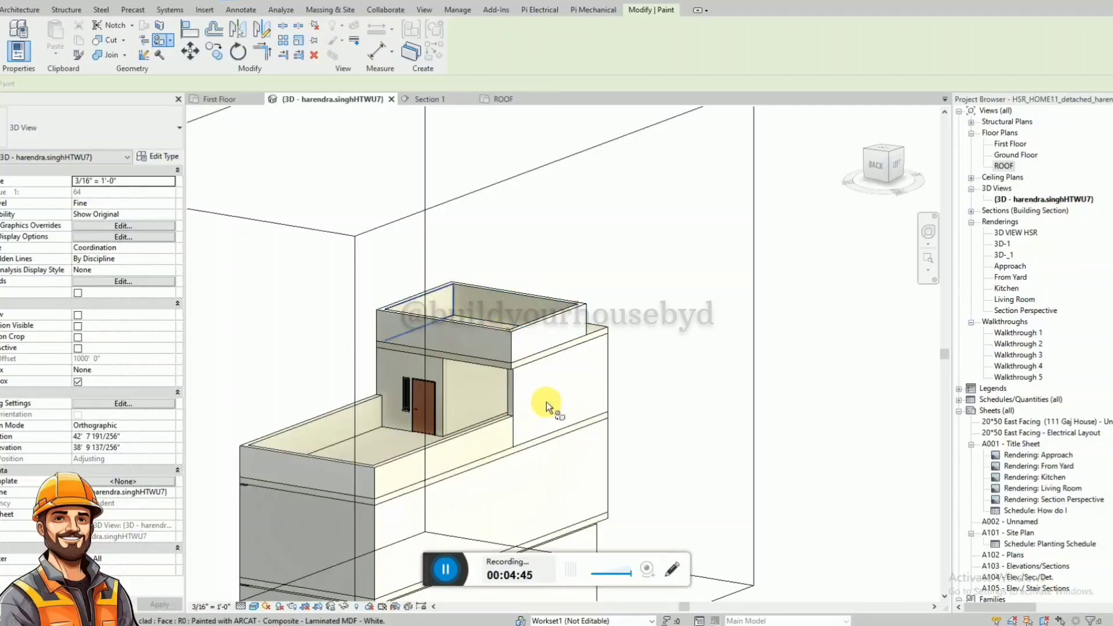
{"action": "mouse_move", "coordinate": [555, 411]}
{"action": "middle_mouse_down", "text": "shift"}
{"action": "mouse_move", "coordinate": [845, 437]}
{"action": "mouse_move", "coordinate": [858, 341]}
{"action": "mouse_move", "coordinate": [623, 392]}
{"action": "mouse_move", "coordinate": [566, 311]}
{"action": "mouse_move", "coordinate": [579, 316]}
{"action": "middle_mouse_up", "text": "shift"}
{"action": "key", "text": "Escape"}
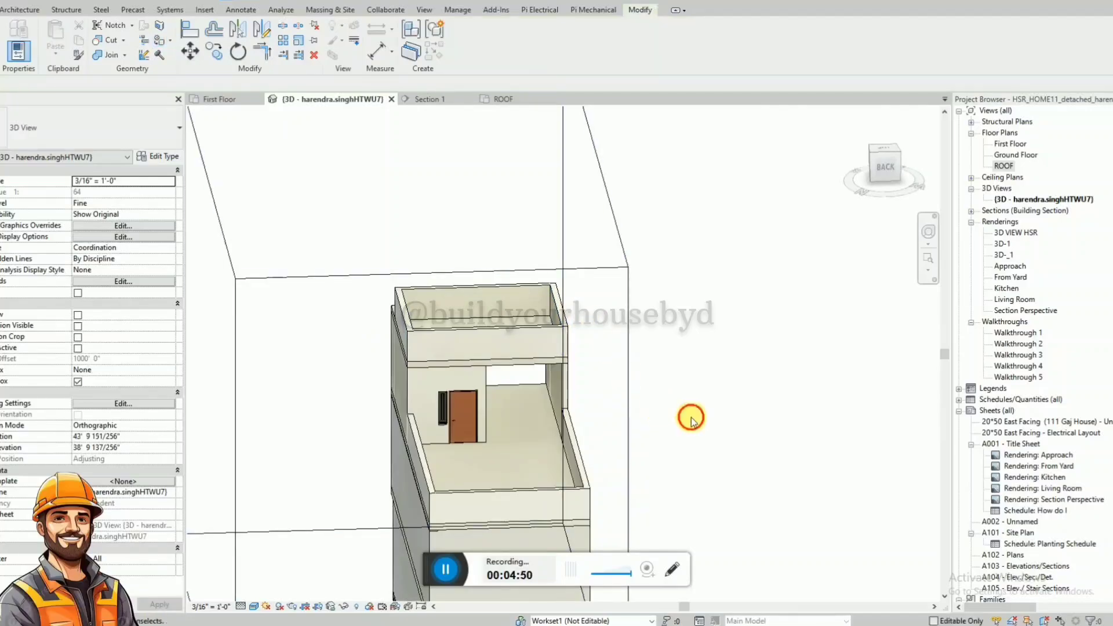
Lower the top of the section box in the right-side view to cut the house open at ground-floor level
{"action": "scroll", "coordinate": [429, 346], "scroll_direction": "up", "scroll_amount": 4}
{"action": "middle_click_drag", "start_coordinate": [429, 346], "coordinate": [751, 293], "text": "shift"}
{"action": "scroll", "coordinate": [400, 313], "scroll_direction": "down", "scroll_amount": 2}
{"action": "middle_click_drag", "start_coordinate": [653, 256], "coordinate": [422, 296], "text": "shift"}
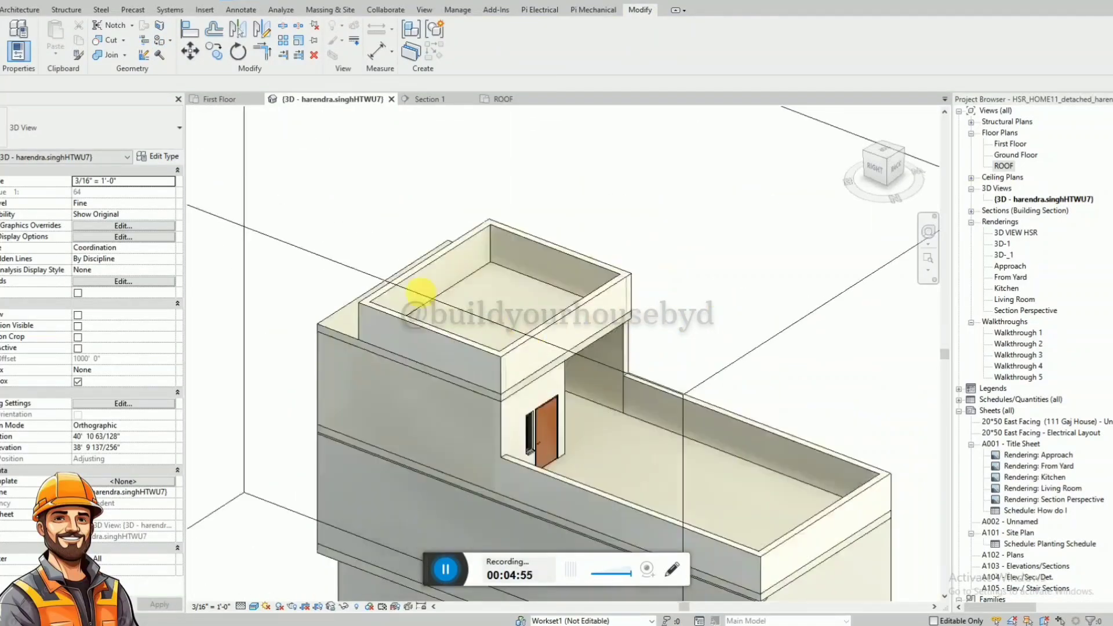
{"action": "scroll", "coordinate": [423, 296], "scroll_direction": "down", "scroll_amount": 2}
{"action": "middle_click_drag", "start_coordinate": [770, 355], "coordinate": [585, 266], "text": "shift"}
{"action": "left_click", "coordinate": [882, 167]}
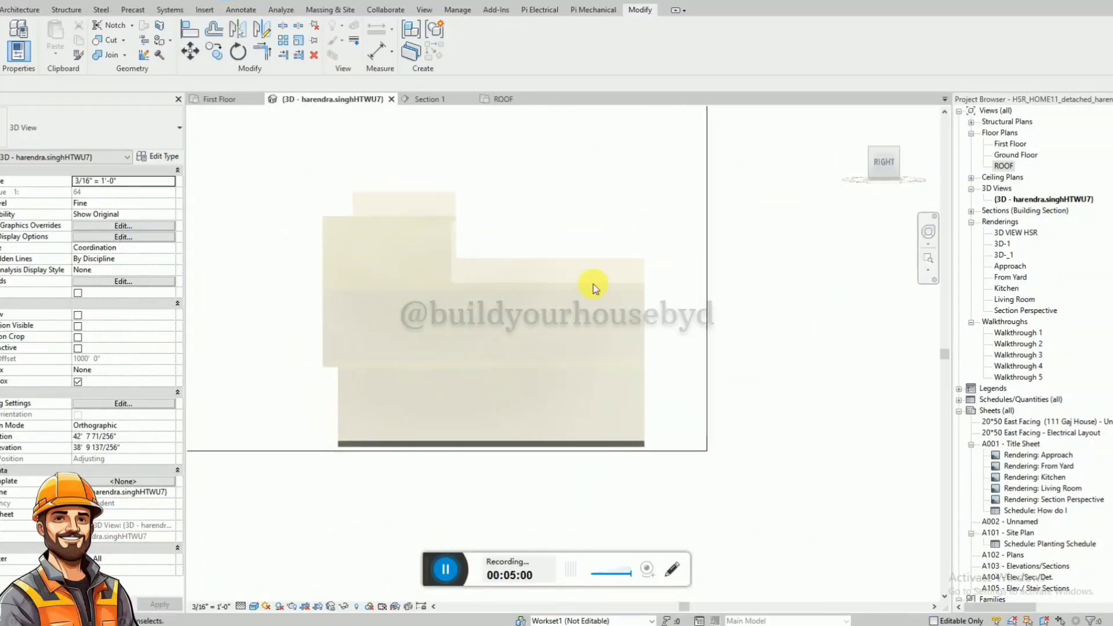
{"action": "left_click", "coordinate": [572, 175]}
{"action": "left_click_drag", "start_coordinate": [530, 174], "coordinate": [574, 395]}
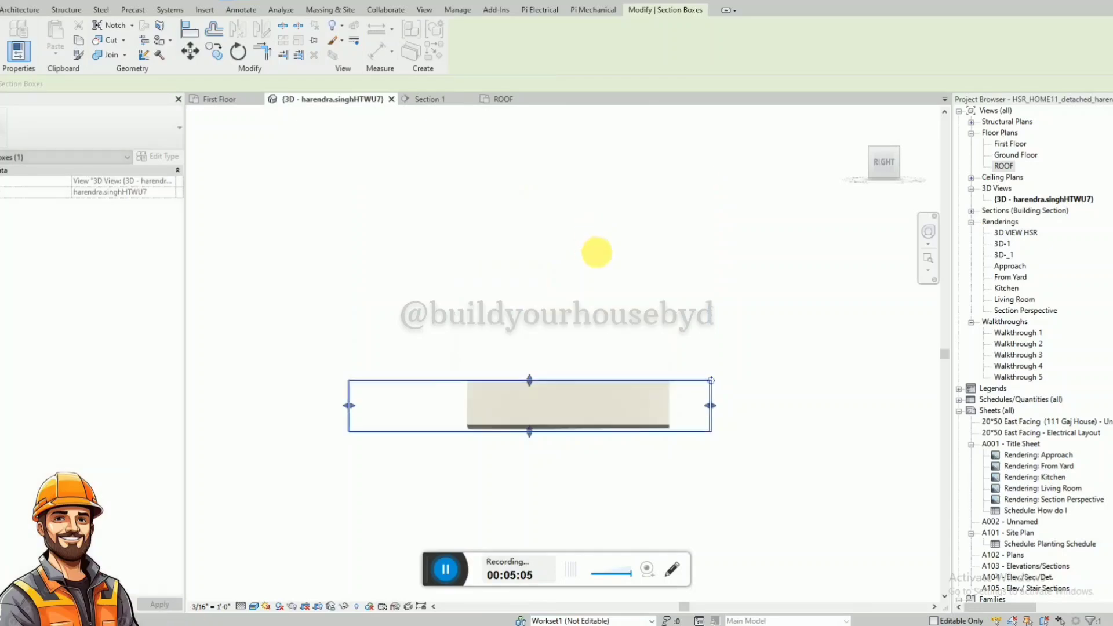
Examine the ground-floor rooms and raise the top of the section box to cut the house at first-floor level
{"action": "middle_click_drag", "start_coordinate": [597, 251], "coordinate": [678, 480], "text": "shift"}
{"action": "scroll", "coordinate": [516, 340], "scroll_direction": "up", "scroll_amount": 6}
{"action": "scroll", "coordinate": [597, 340], "scroll_direction": "down", "scroll_amount": 4}
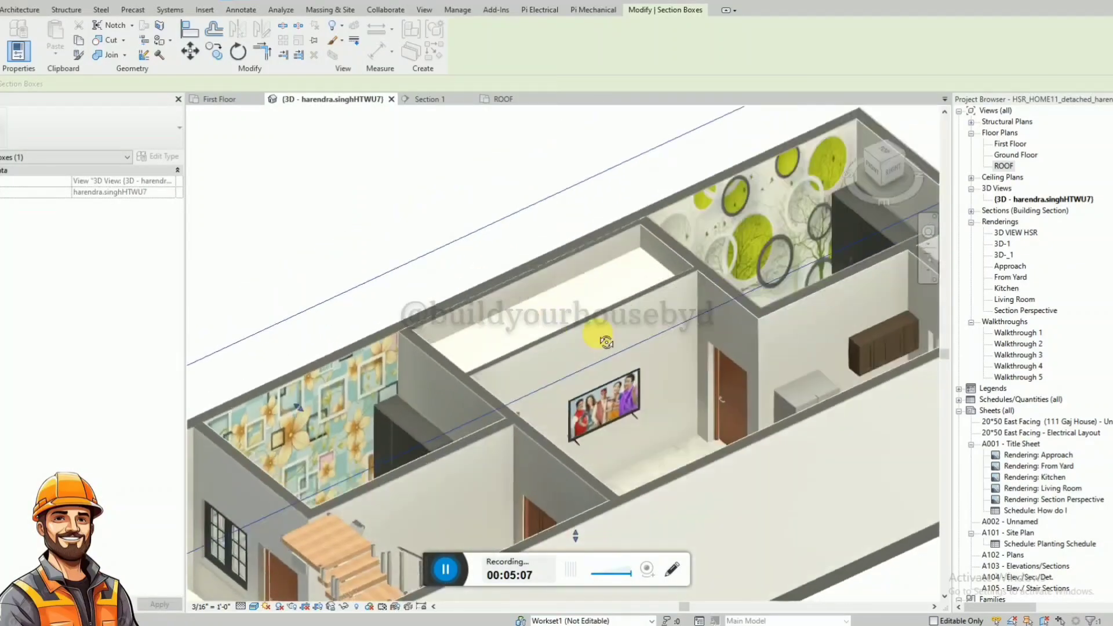
{"action": "middle_click_drag", "start_coordinate": [547, 268], "coordinate": [571, 419], "text": "shift"}
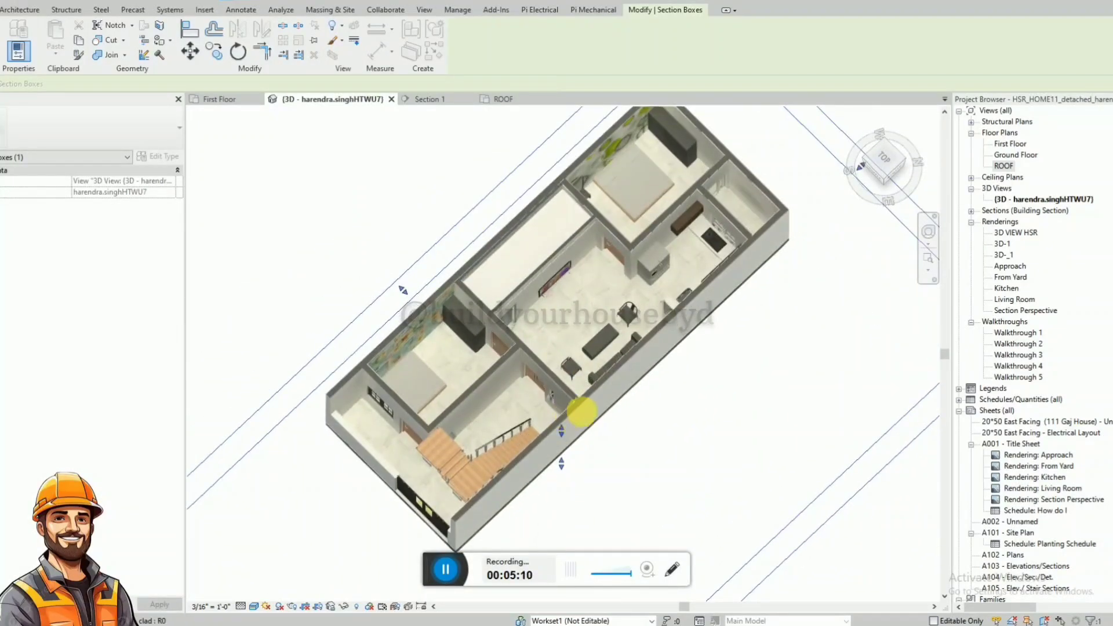
{"action": "scroll", "coordinate": [591, 306], "scroll_direction": "down", "scroll_amount": 2}
{"action": "middle_click_drag", "start_coordinate": [687, 383], "coordinate": [671, 294], "text": "shift"}
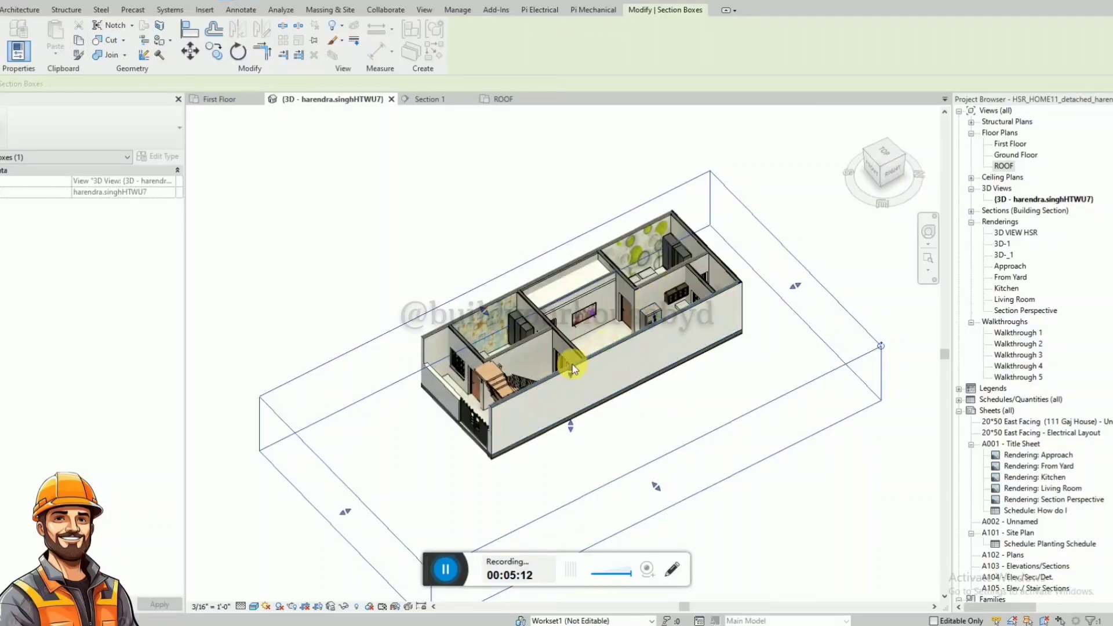
{"action": "left_click_drag", "start_coordinate": [572, 370], "coordinate": [573, 329]}
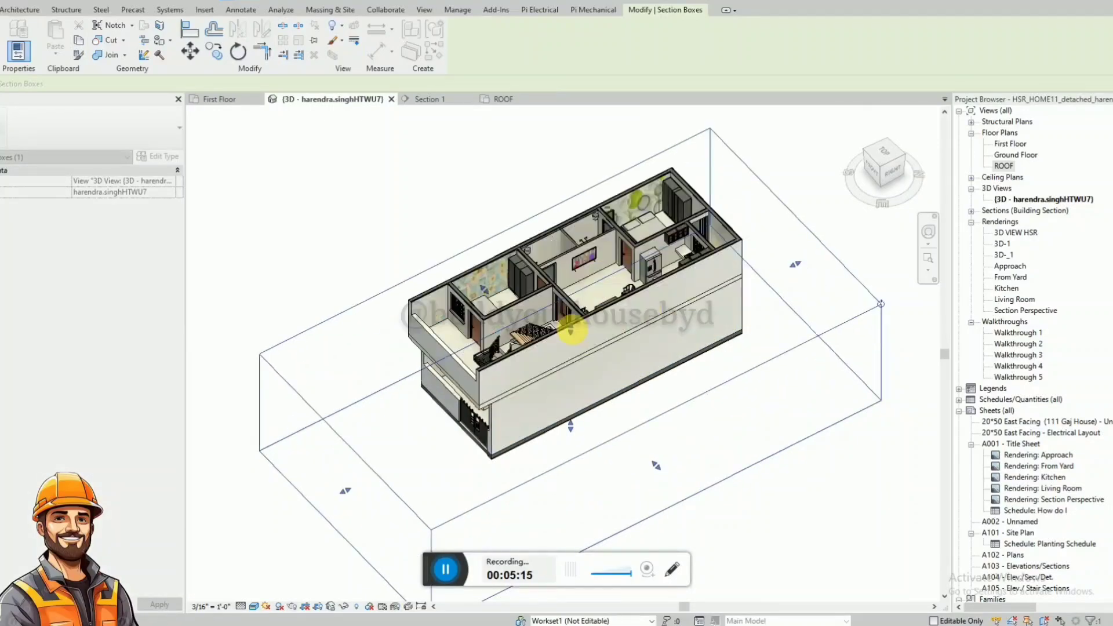
Examine the first-floor rooms and raise the top of the section box above the rooftop parapet
{"action": "scroll", "coordinate": [573, 326], "scroll_direction": "up", "scroll_amount": 4}
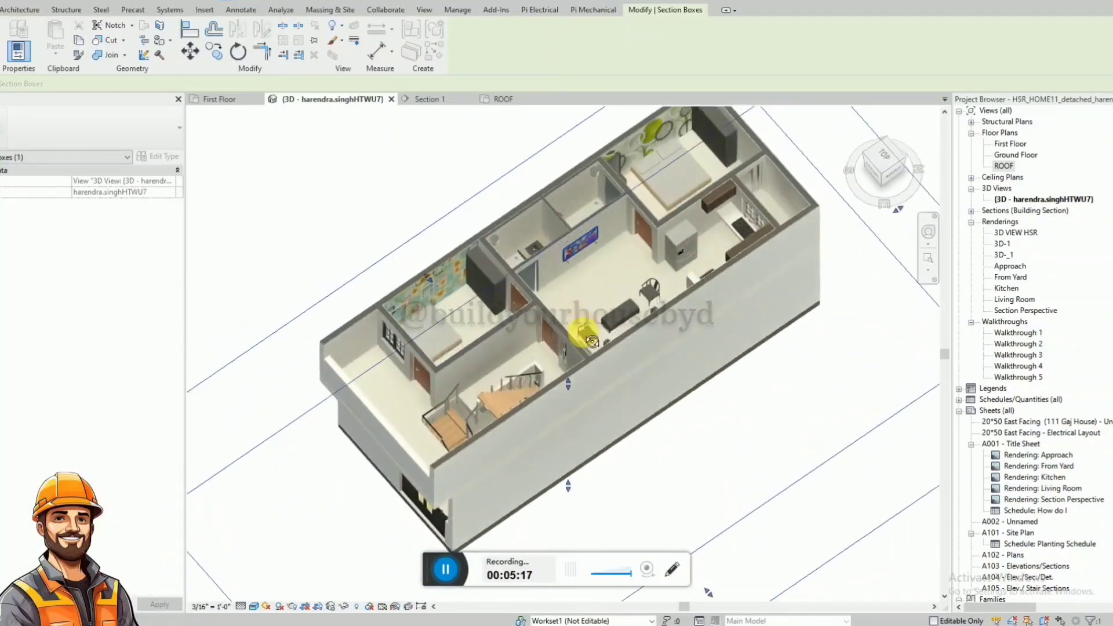
{"action": "middle_click_drag", "start_coordinate": [591, 341], "coordinate": [589, 374], "text": "shift"}
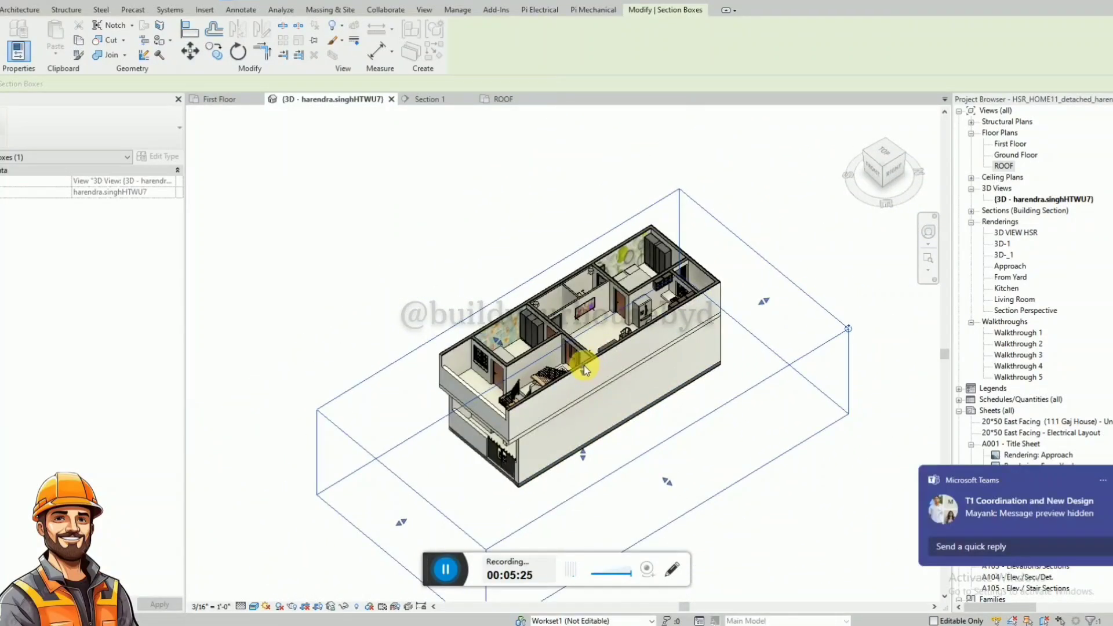
{"action": "left_click_drag", "start_coordinate": [584, 370], "coordinate": [585, 294]}
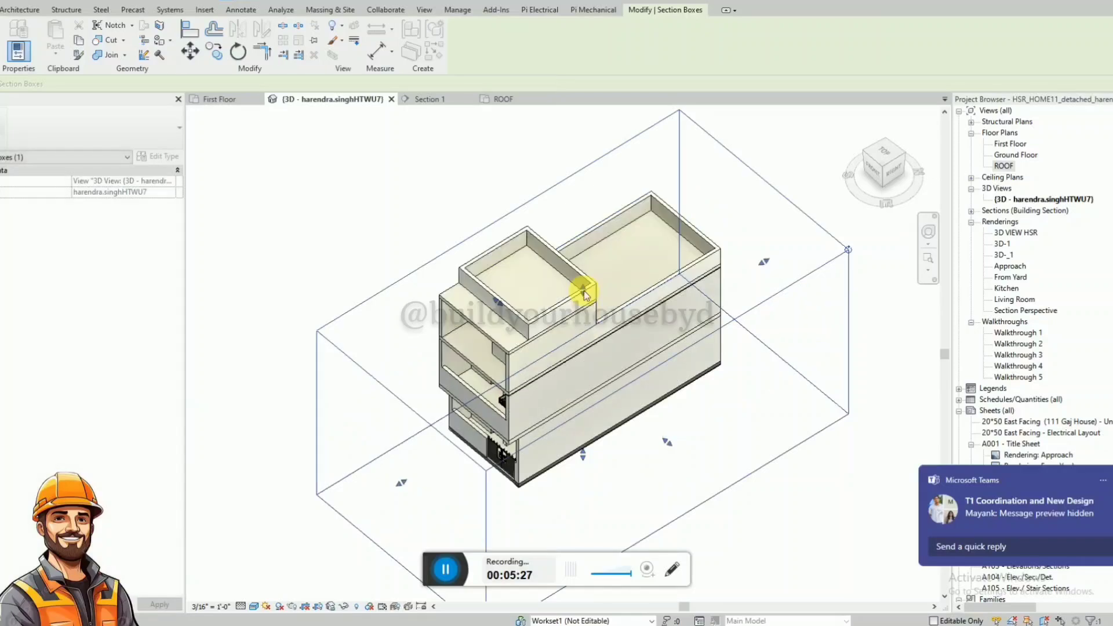
{"action": "middle_click_drag", "start_coordinate": [589, 306], "coordinate": [592, 288], "text": "shift"}
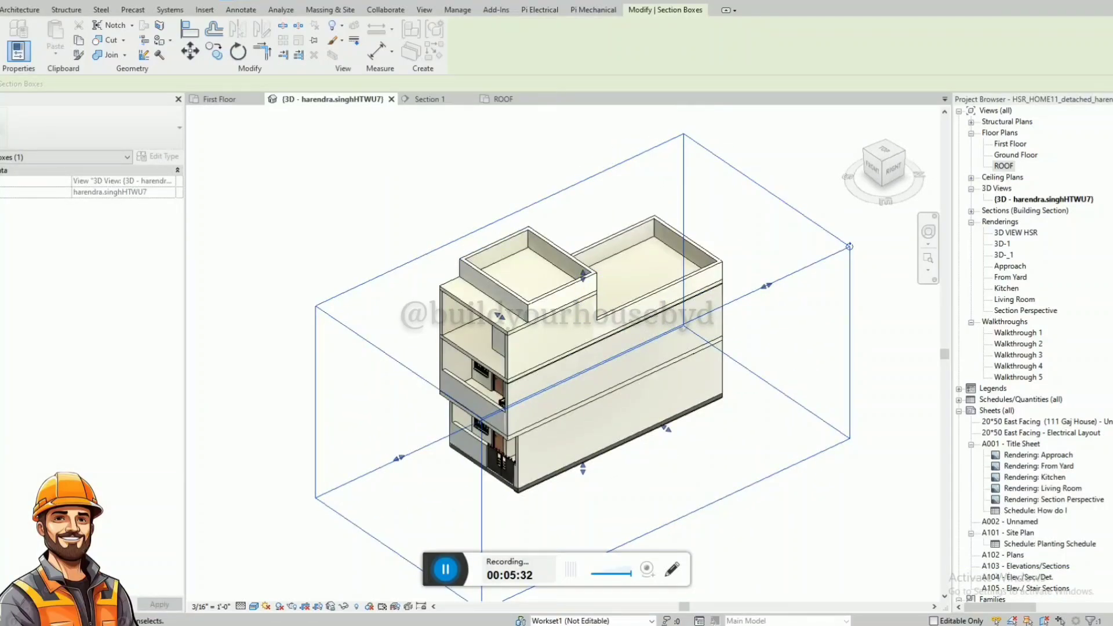
Open the ROOF floor plan and search the project's families for PRECISION
{"action": "left_click", "coordinate": [504, 99]}
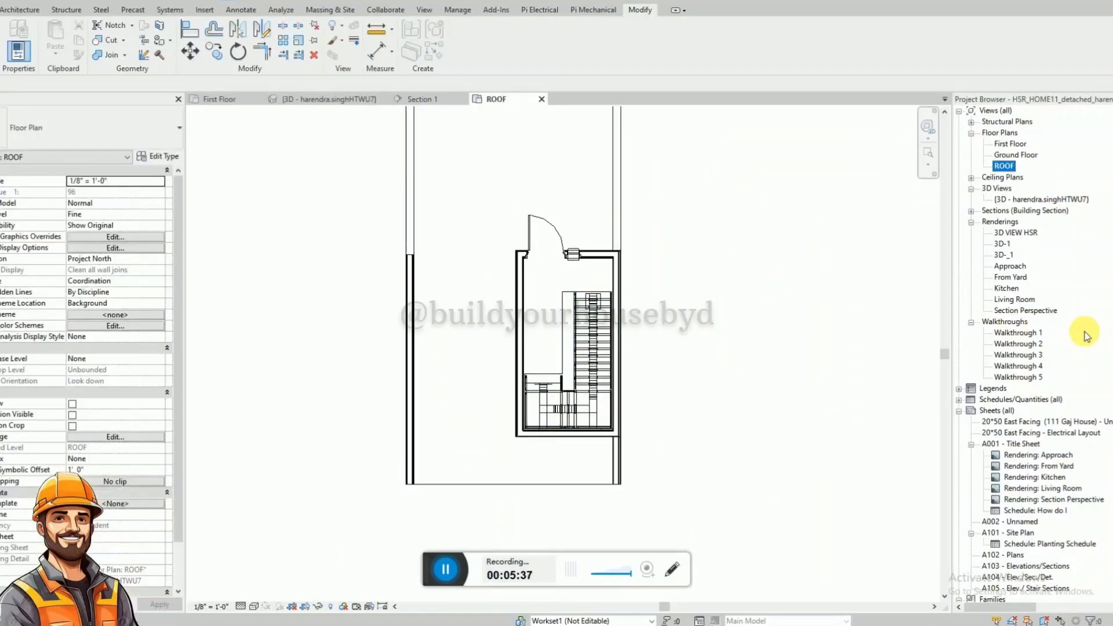
{"action": "key", "text": "ctrl+f"}
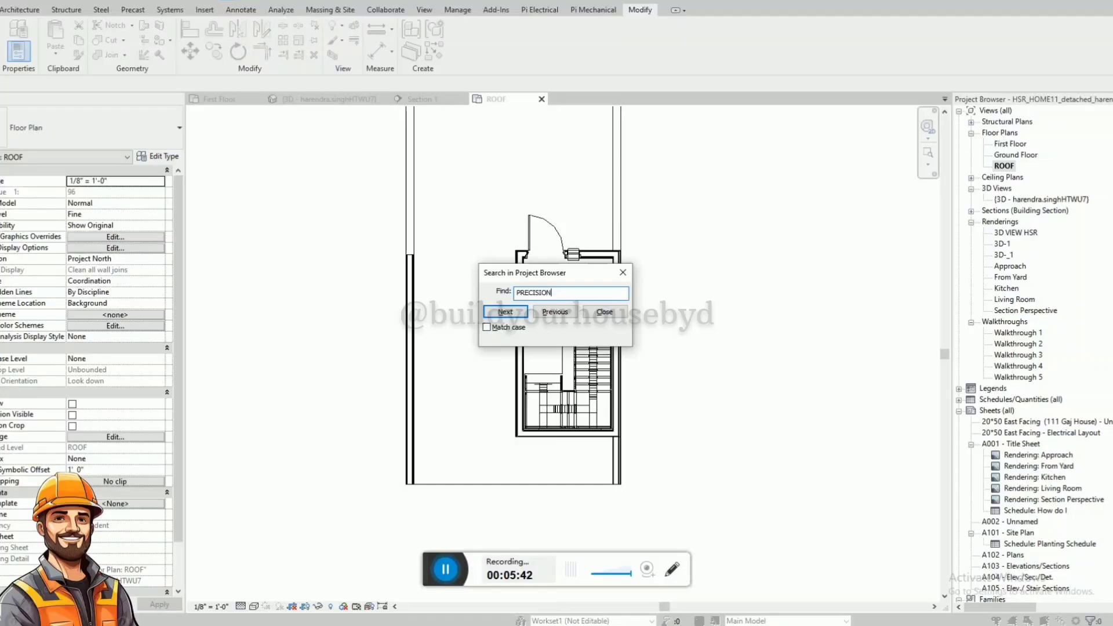
{"action": "type", "text": "PRECISION"}
{"action": "key", "text": "Return"}
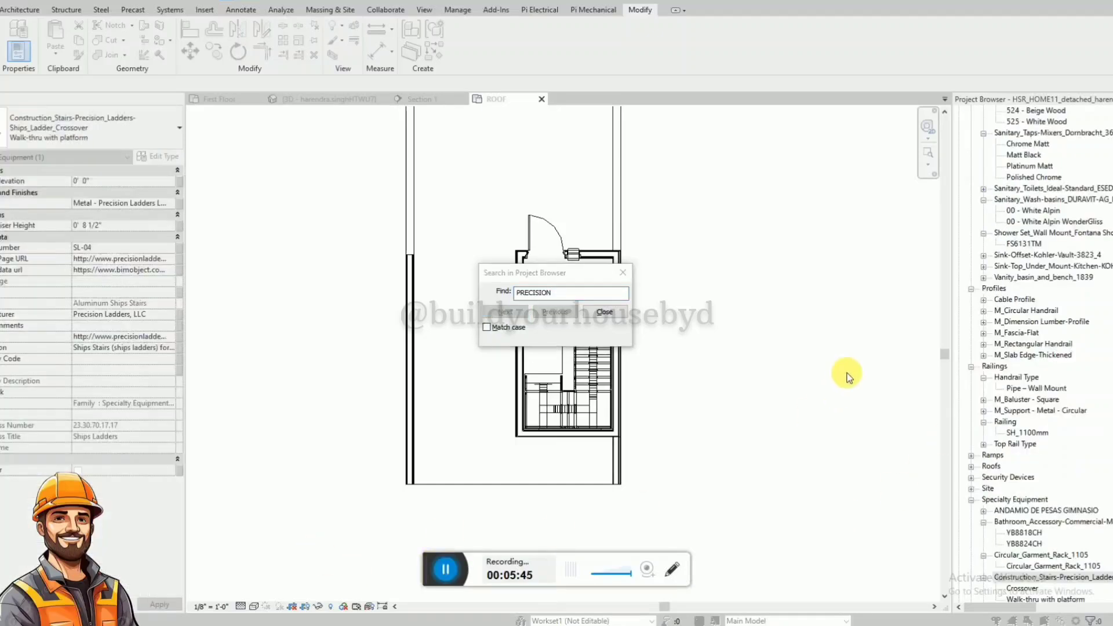
{"action": "left_click", "coordinate": [625, 274]}
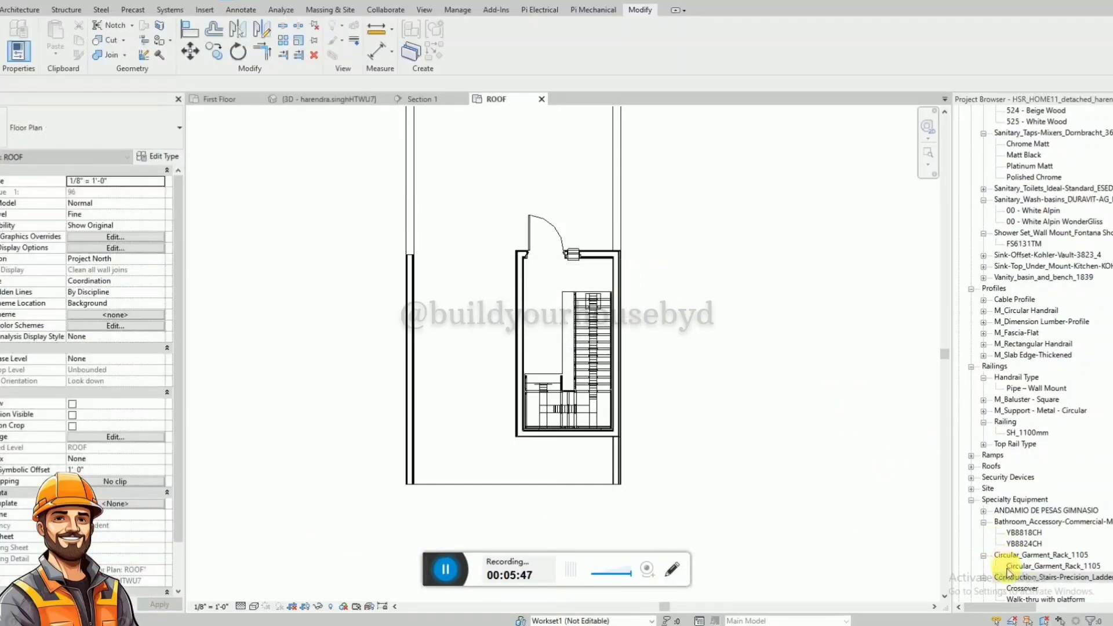
Place a Precision Ladders Ships_Ladder_Crossover, type Walk-thru with platform, outside the stair room's door wall, rotated so its platform faces that wall
{"action": "left_click", "coordinate": [1023, 588]}
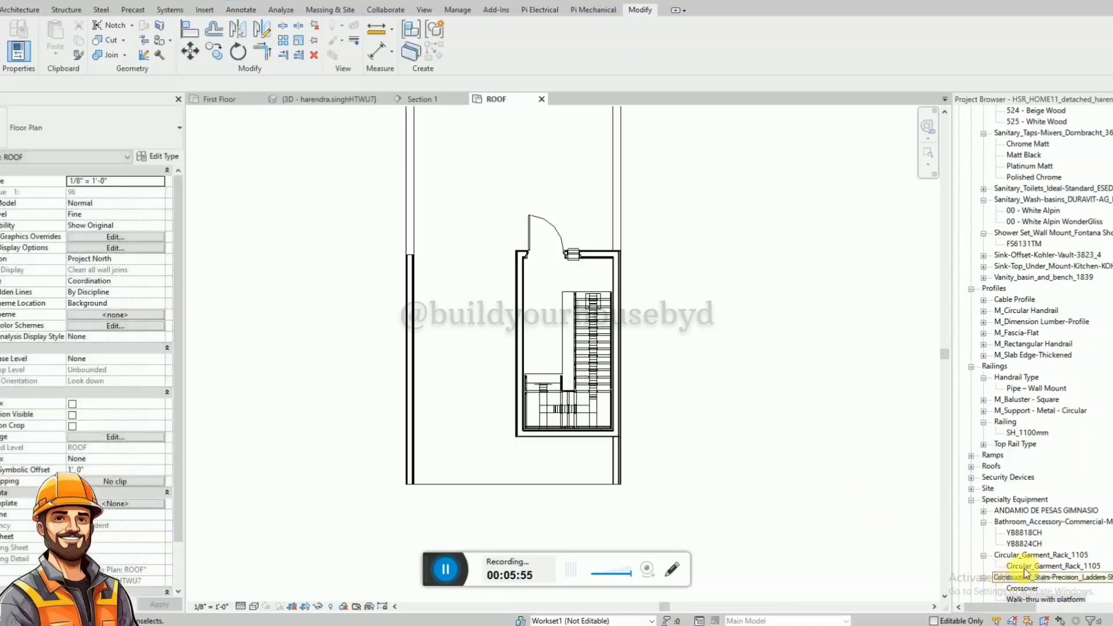
{"action": "scroll", "coordinate": [1032, 557], "scroll_direction": "down", "scroll_amount": 1}
{"action": "left_click", "coordinate": [1047, 577]}
{"action": "left_click_drag", "start_coordinate": [1046, 577], "coordinate": [601, 211]}
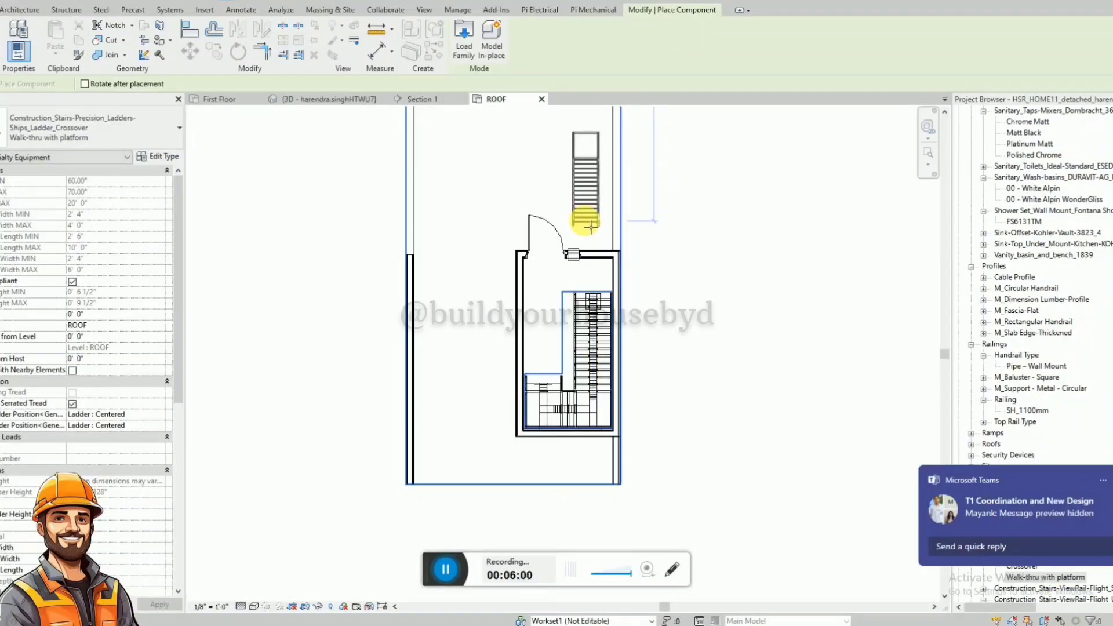
{"action": "key", "text": "space"}
{"action": "key", "text": "space"}
{"action": "left_click", "coordinate": [600, 156]}
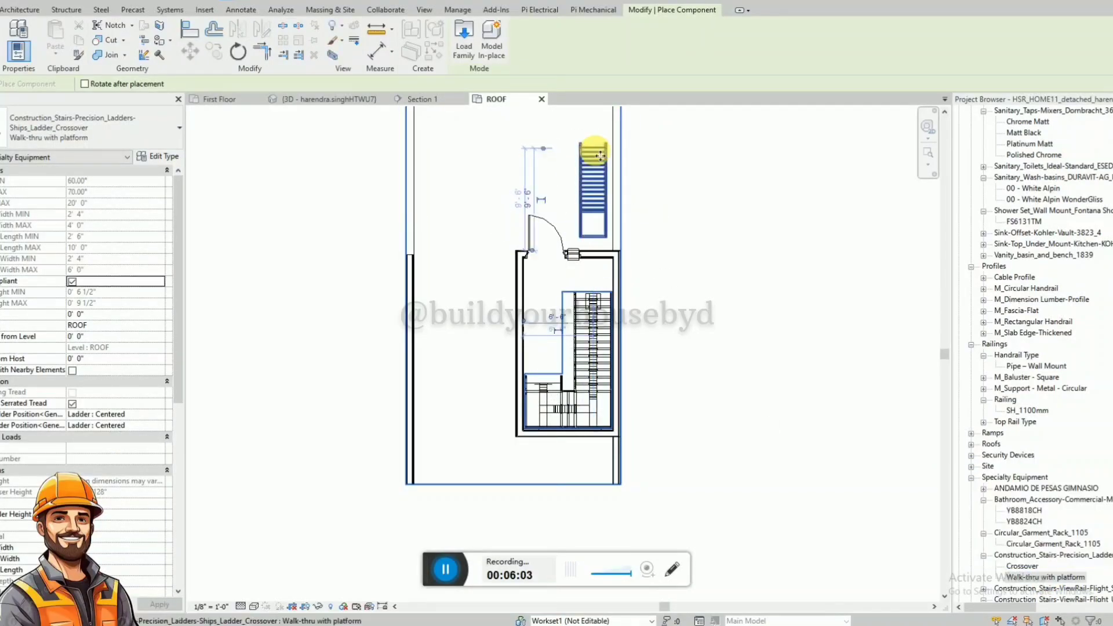
{"action": "key", "text": "Escape"}
{"action": "key", "text": "Escape"}
{"action": "scroll", "coordinate": [607, 206], "scroll_direction": "up", "scroll_amount": 2}
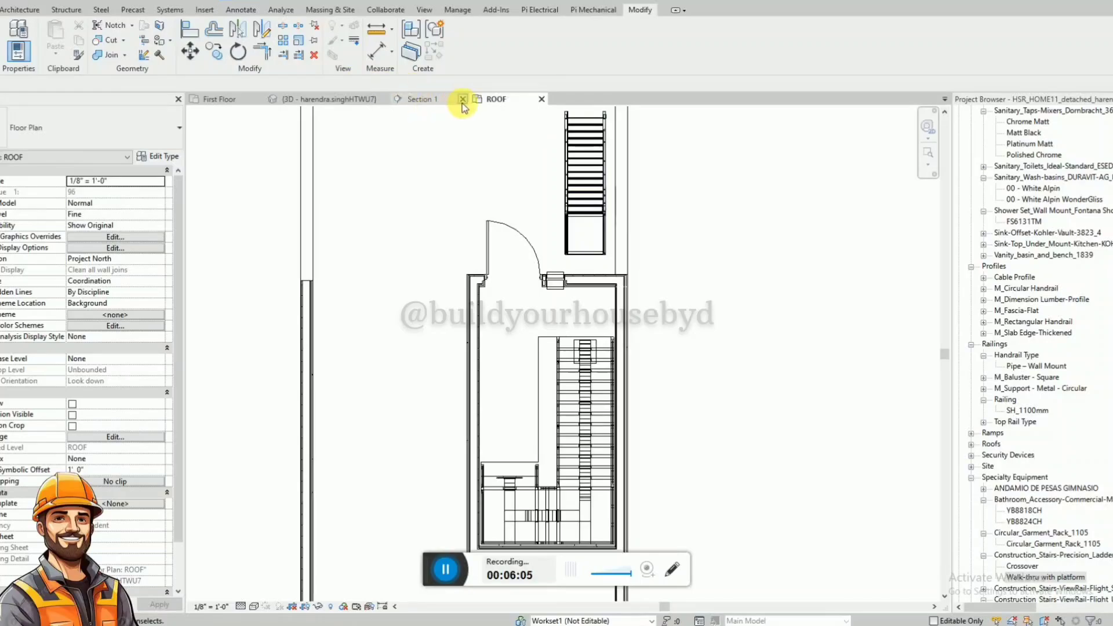
Close the Section 1 and First Floor views and tile the ROOF plan and 3D view side by side, fitted to their windows
{"action": "left_click", "coordinate": [463, 100]}
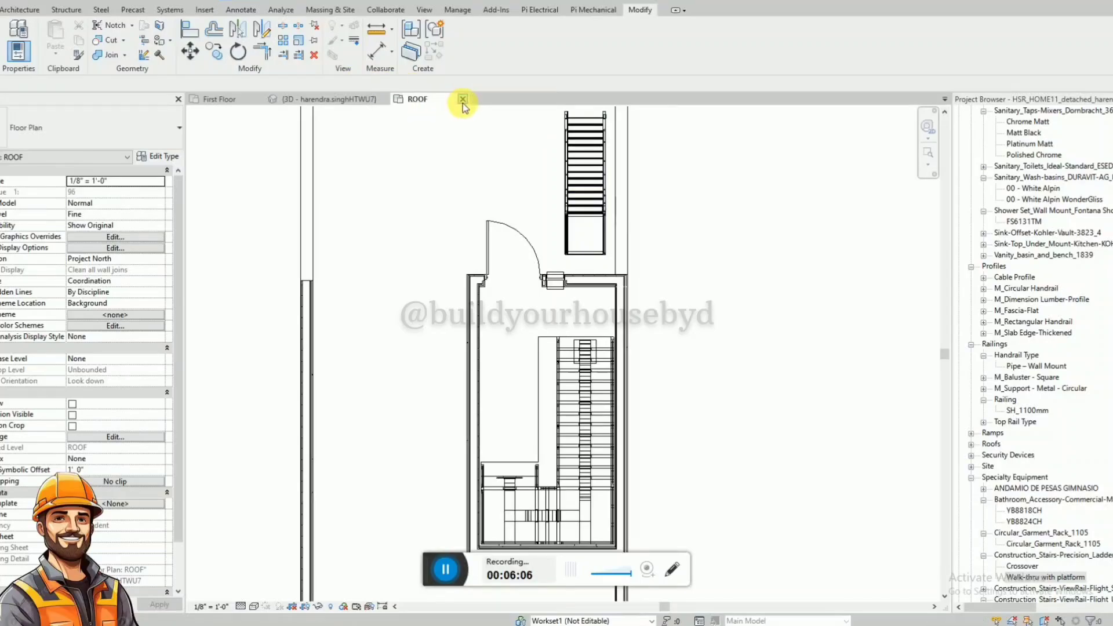
{"action": "left_click", "coordinate": [263, 100]}
{"action": "key", "text": "w"}
{"action": "key", "text": "t"}
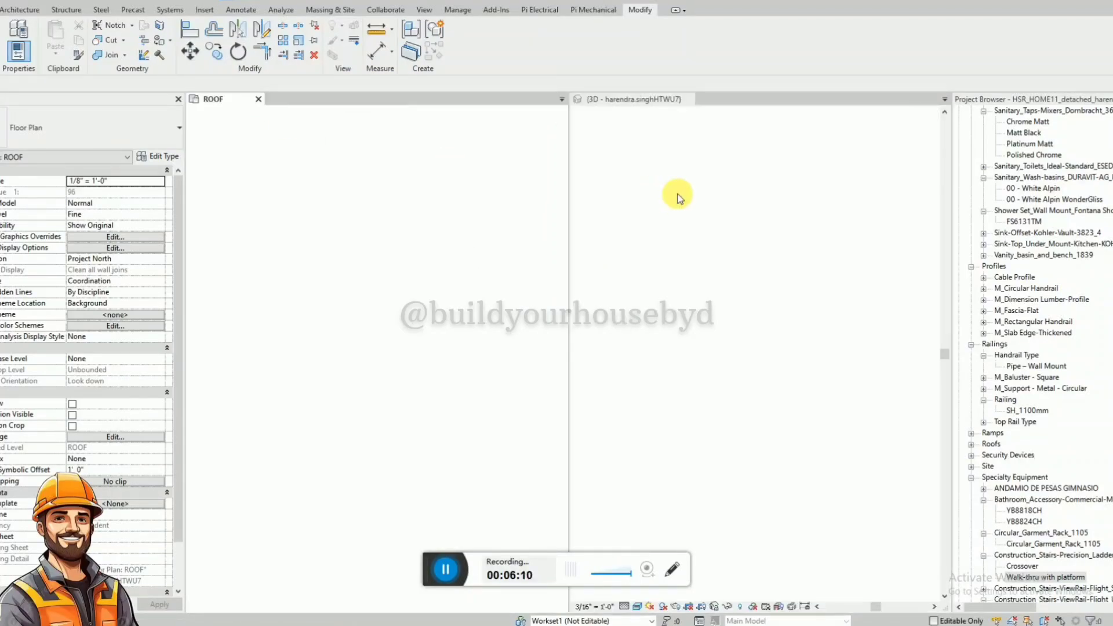
{"action": "key", "text": "z"}
{"action": "key", "text": "a"}
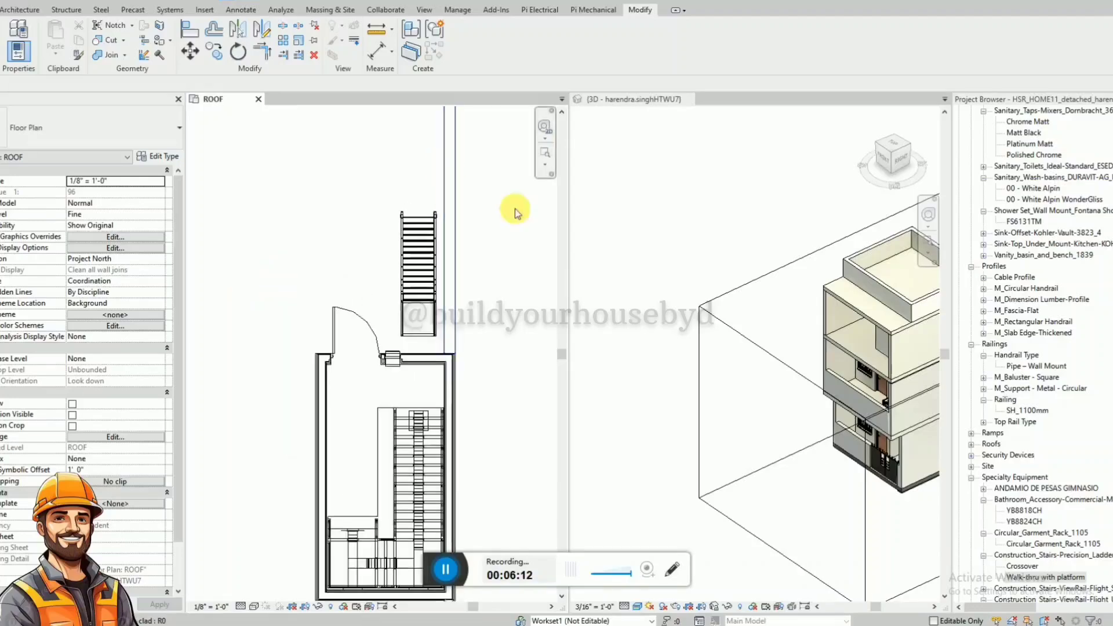
{"action": "scroll", "coordinate": [751, 337], "scroll_direction": "up", "scroll_amount": 3}
Select the placed ladder in the 3D view and set its constraint value listed directly above the ROOF level to 1' 0"
{"action": "left_click", "coordinate": [733, 297]}
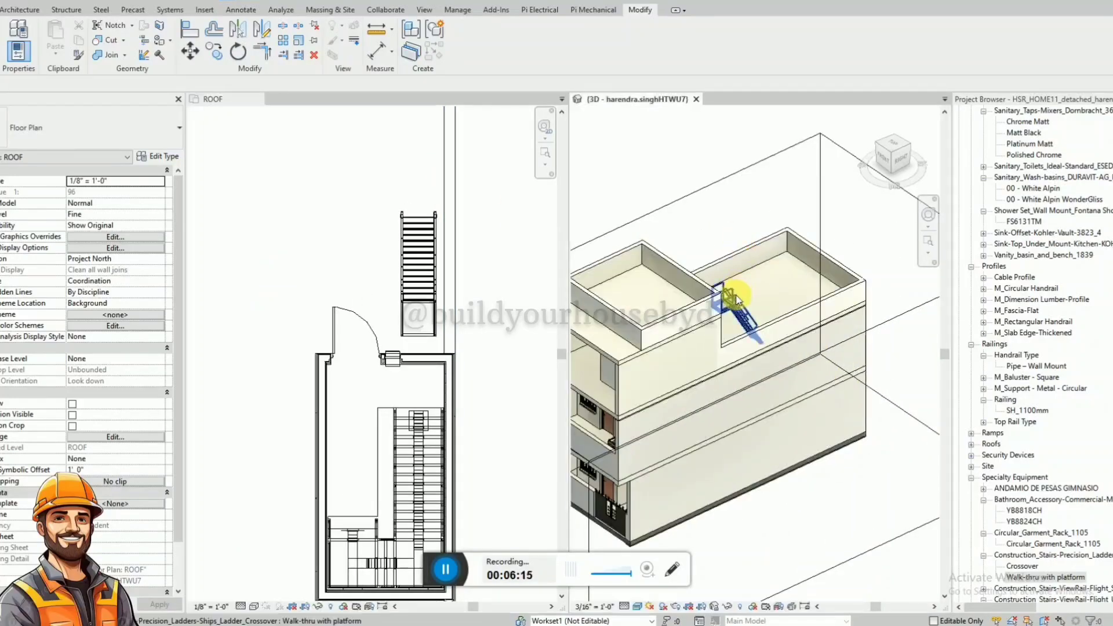
{"action": "middle_click_drag", "start_coordinate": [750, 310], "coordinate": [562, 241], "text": "shift"}
{"action": "scroll", "coordinate": [679, 294], "scroll_direction": "up", "scroll_amount": 3}
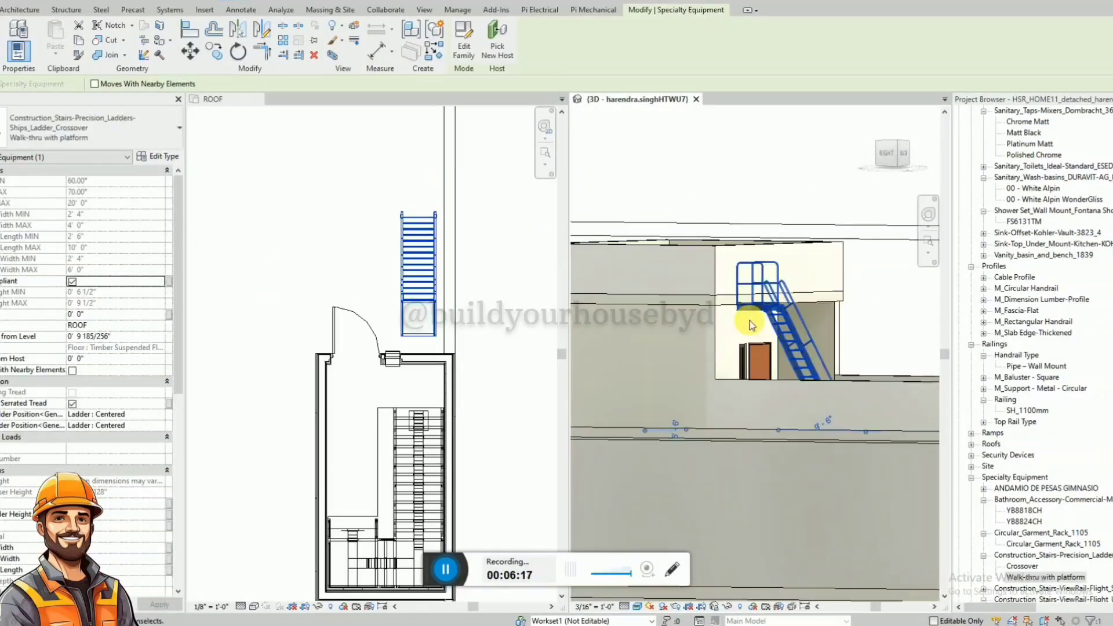
{"action": "left_click", "coordinate": [118, 315]}
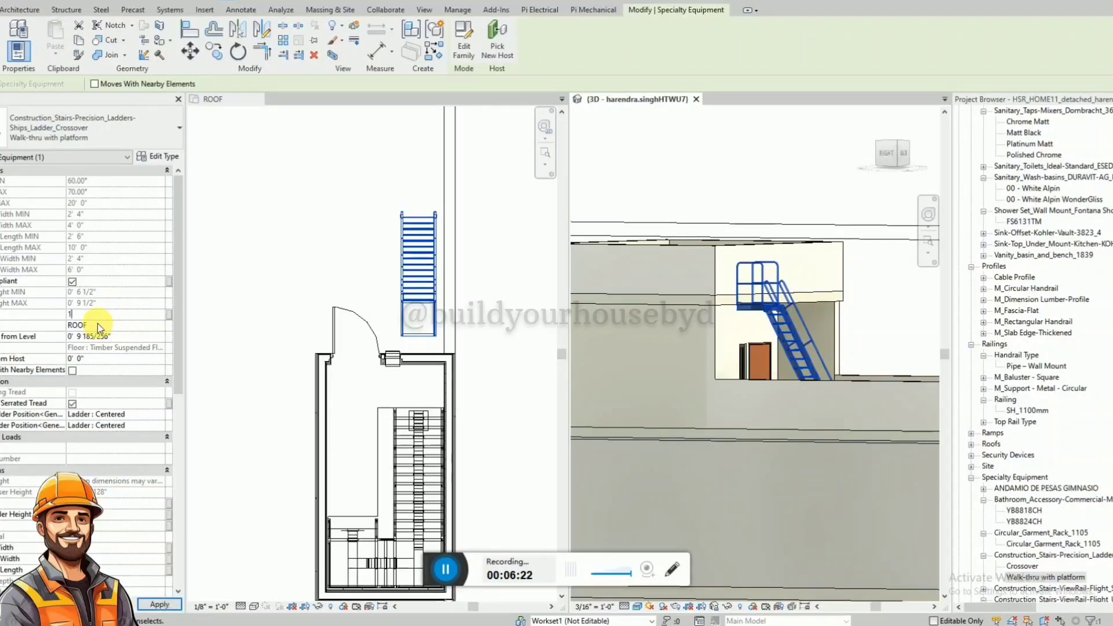
{"action": "type", "text": "1"}
{"action": "key", "text": "Return"}
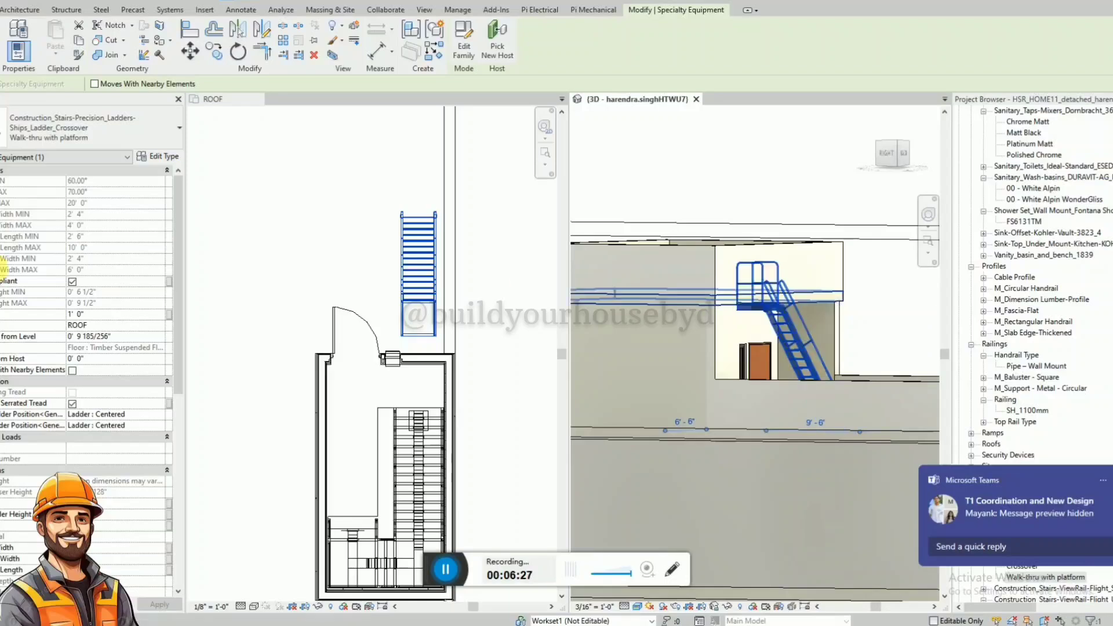
Raise the ladder's elevation from level first to 1' 0" and finally to 2' 0"
{"action": "left_click", "coordinate": [127, 336]}
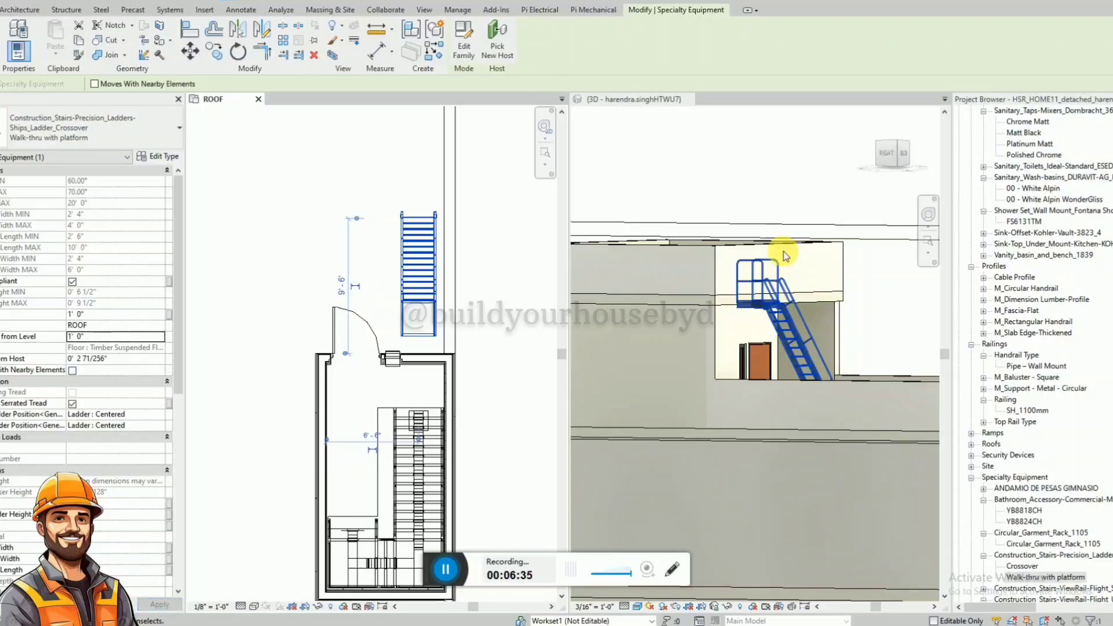
{"action": "middle_click_drag", "start_coordinate": [783, 252], "coordinate": [667, 371], "text": "shift"}
{"action": "left_click", "coordinate": [103, 336]}
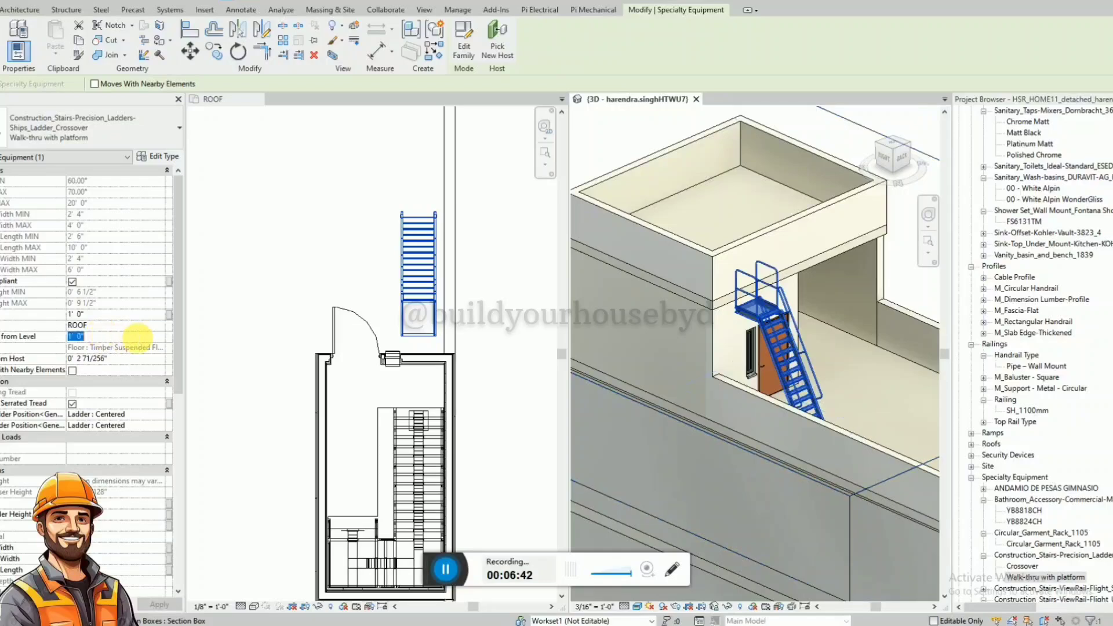
{"action": "type", "text": "2"}
{"action": "key", "text": "Return"}
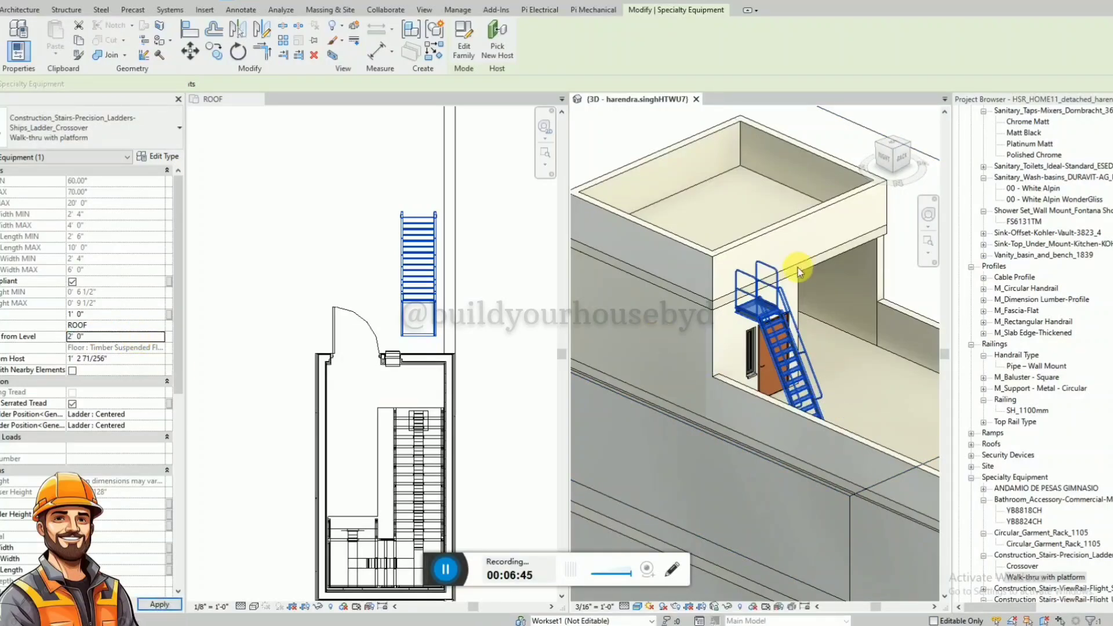
{"action": "middle_click_drag", "start_coordinate": [806, 276], "coordinate": [863, 218], "text": "shift"}
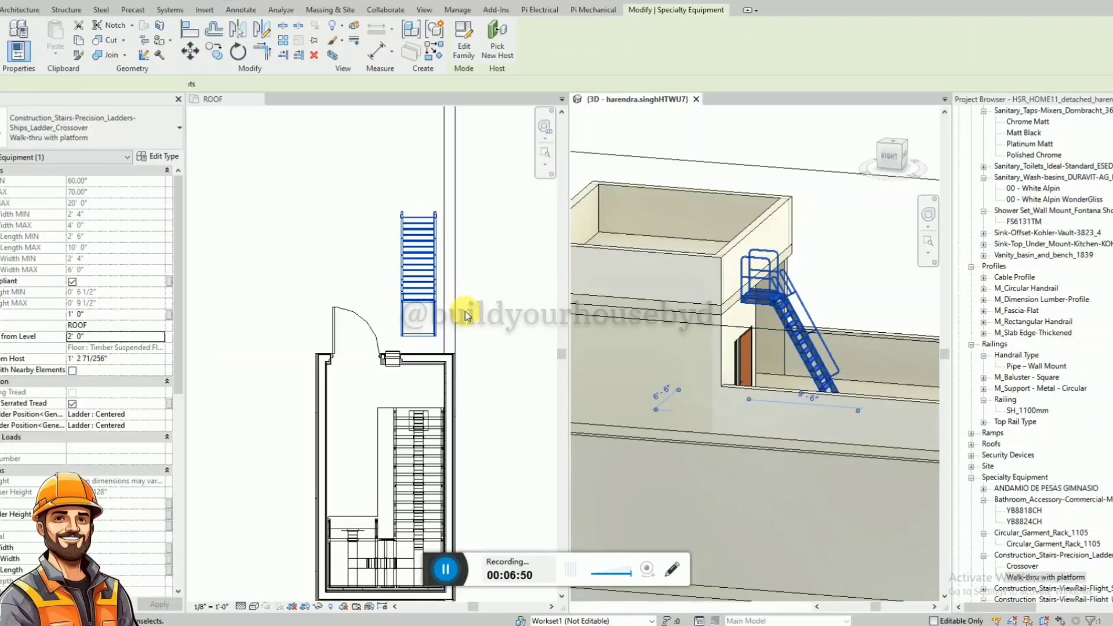
Align the ladder's outer side in the ROOF plan with the inner face of the adjacent roof parapet wall
{"action": "left_click", "coordinate": [441, 322]}
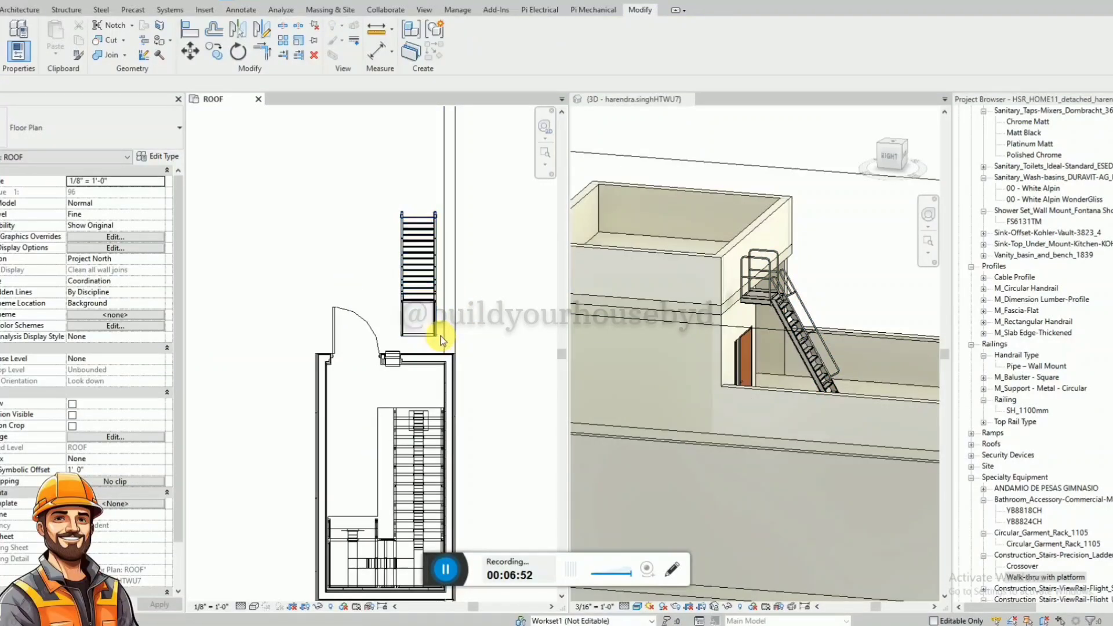
{"action": "key", "text": "a"}
{"action": "key", "text": "l"}
{"action": "left_click", "coordinate": [438, 324]}
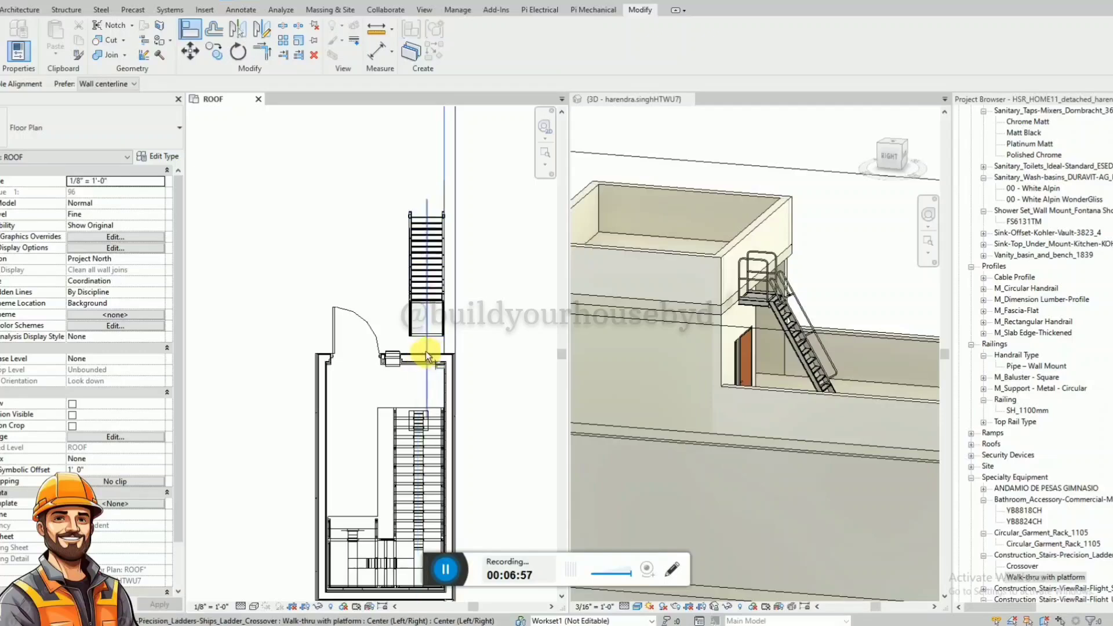
Align the ladder platform's end in the ROOF plan with the outer face of the stair-room wall beside the door
{"action": "scroll", "coordinate": [426, 351], "scroll_direction": "up", "scroll_amount": 4}
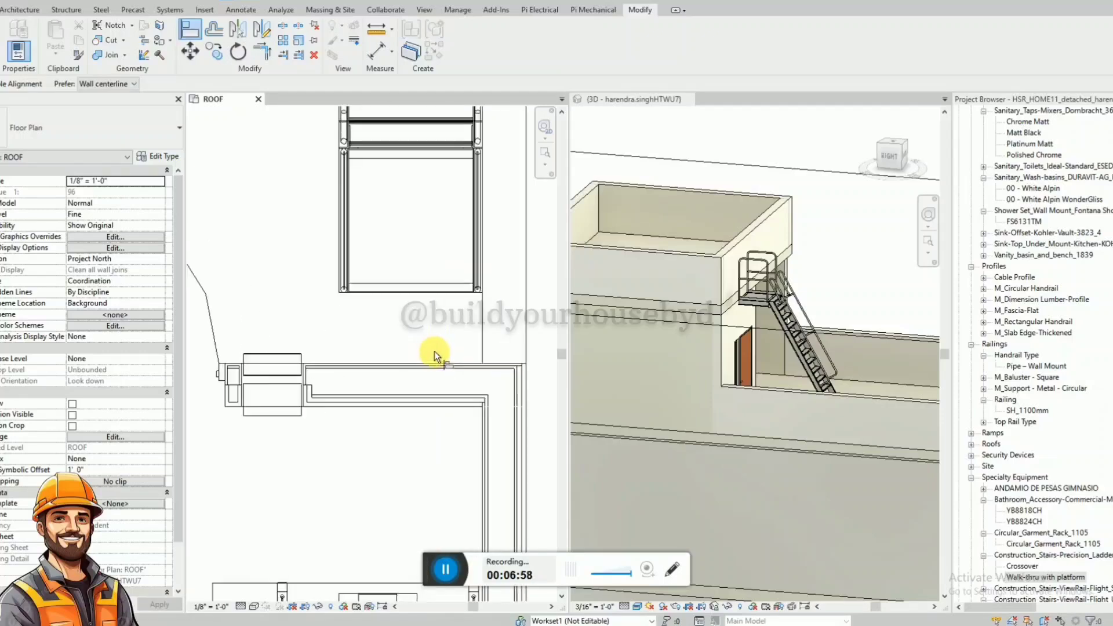
{"action": "left_click", "coordinate": [441, 297]}
{"action": "key", "text": "Escape"}
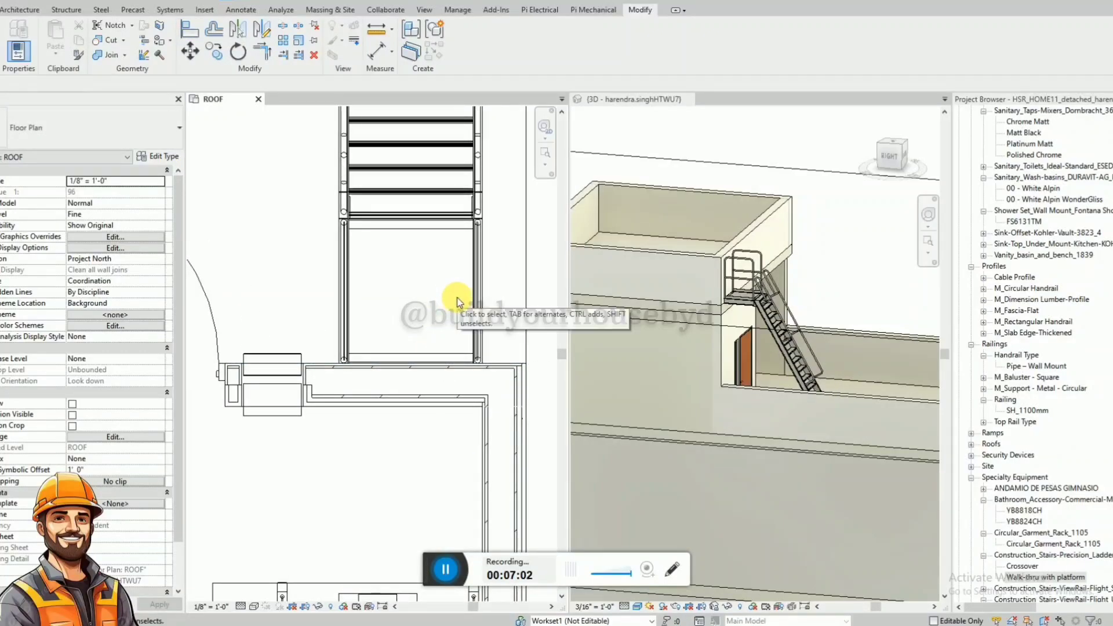
{"action": "scroll", "coordinate": [525, 307], "scroll_direction": "down", "scroll_amount": 2}
{"action": "left_click", "coordinate": [492, 458]}
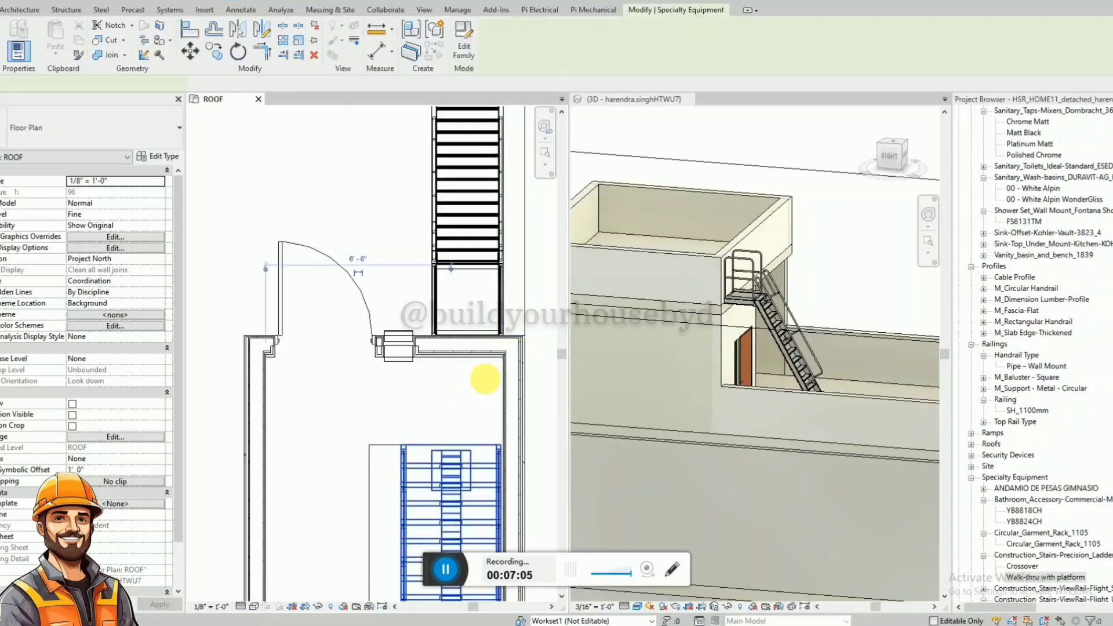
{"action": "key", "text": "Escape"}
{"action": "scroll", "coordinate": [464, 348], "scroll_direction": "down", "scroll_amount": 2}
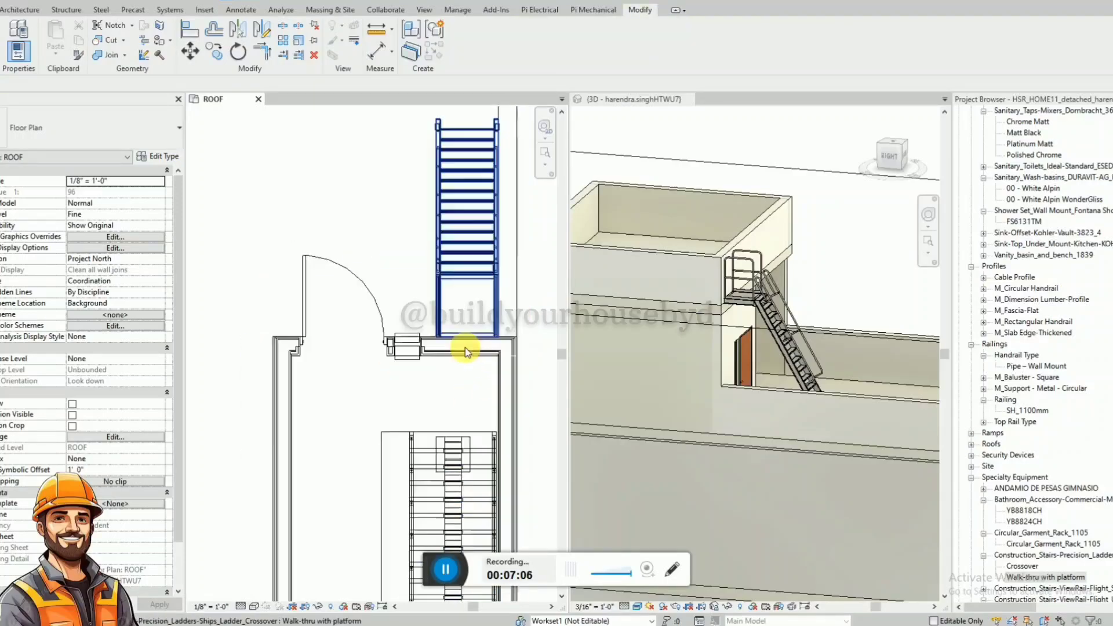
Shorten the upper-roof parapet wall facing the ladder so its end leaves an opening about 2' 9" wide at the ladder platform
{"action": "left_click", "coordinate": [738, 249]}
{"action": "middle_click_drag", "start_coordinate": [720, 222], "coordinate": [872, 336], "text": "shift"}
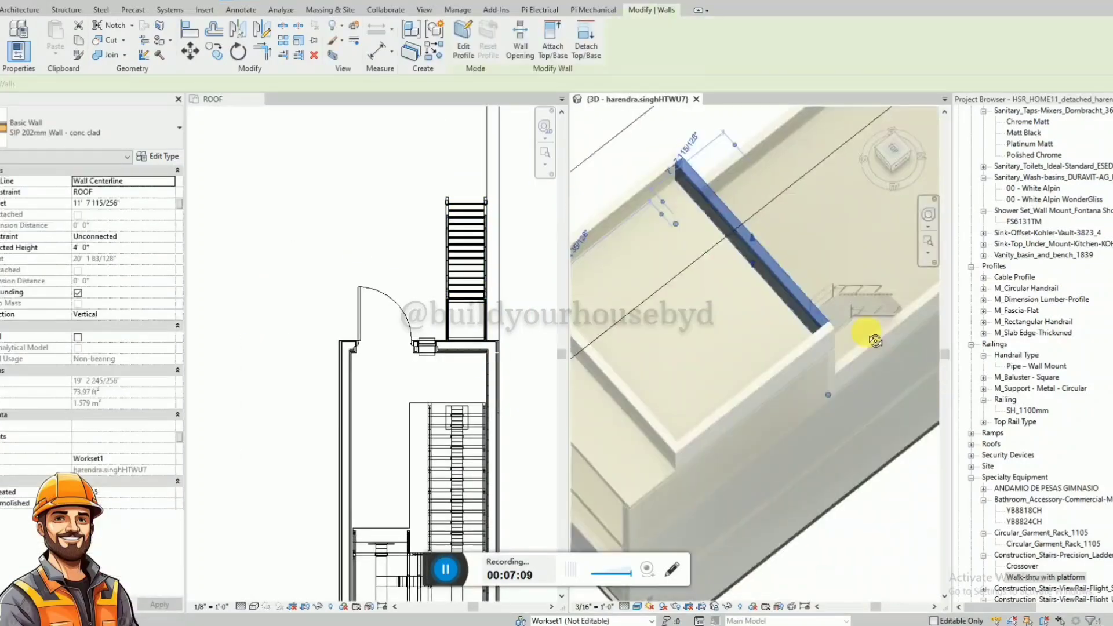
{"action": "left_click", "coordinate": [893, 156]}
{"action": "scroll", "coordinate": [720, 360], "scroll_direction": "up", "scroll_amount": 5}
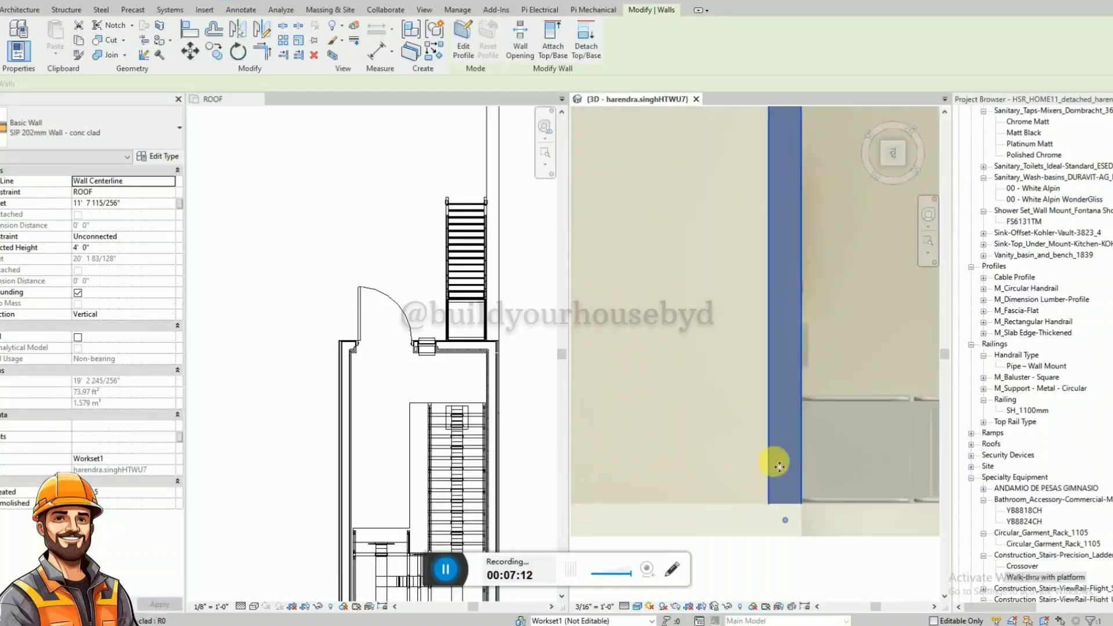
{"action": "left_click", "coordinate": [464, 51]}
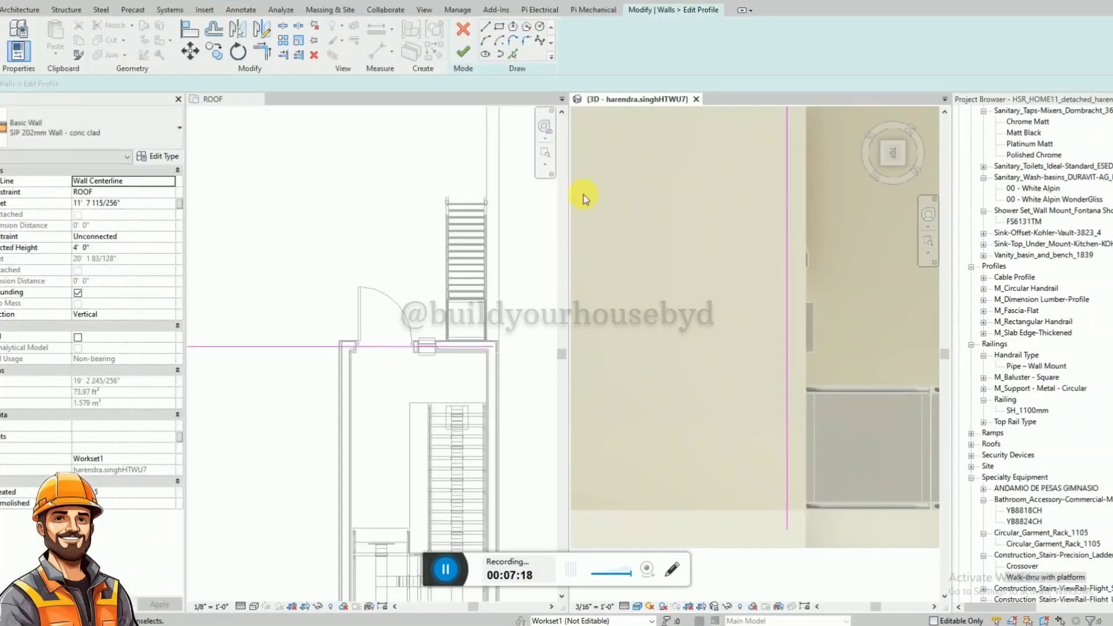
{"action": "left_click", "coordinate": [462, 32]}
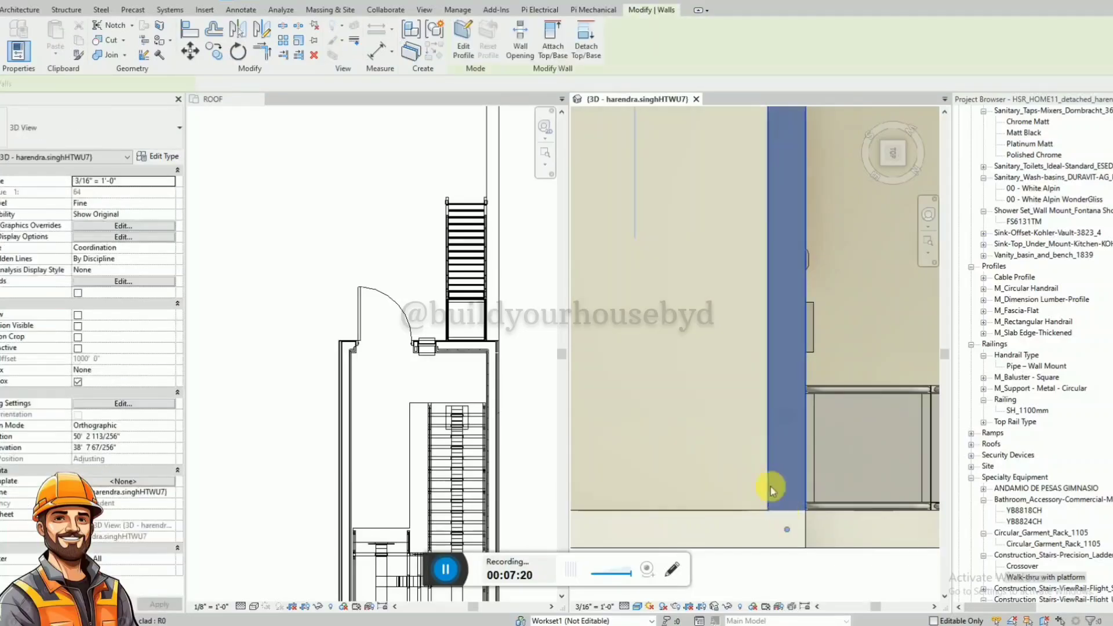
{"action": "left_click_drag", "start_coordinate": [786, 527], "coordinate": [791, 374]}
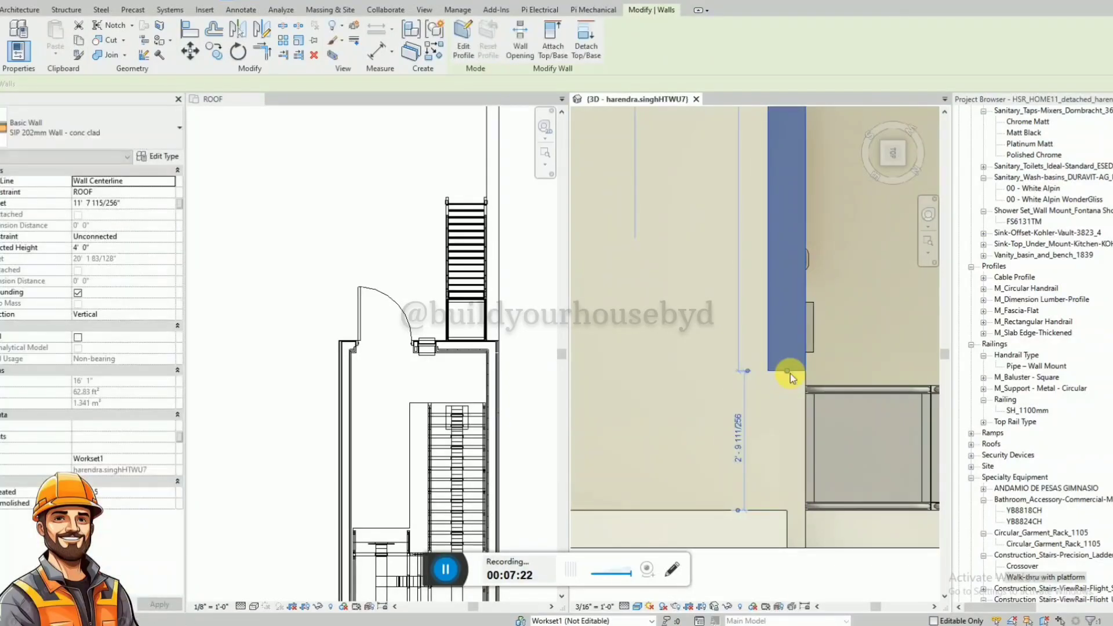
{"action": "key", "text": "Escape"}
Extend the end of the upper roof's side parapet wall to meet the adjoining wall at the corner beside the ladder platform
{"action": "scroll", "coordinate": [827, 390], "scroll_direction": "up", "scroll_amount": 5}
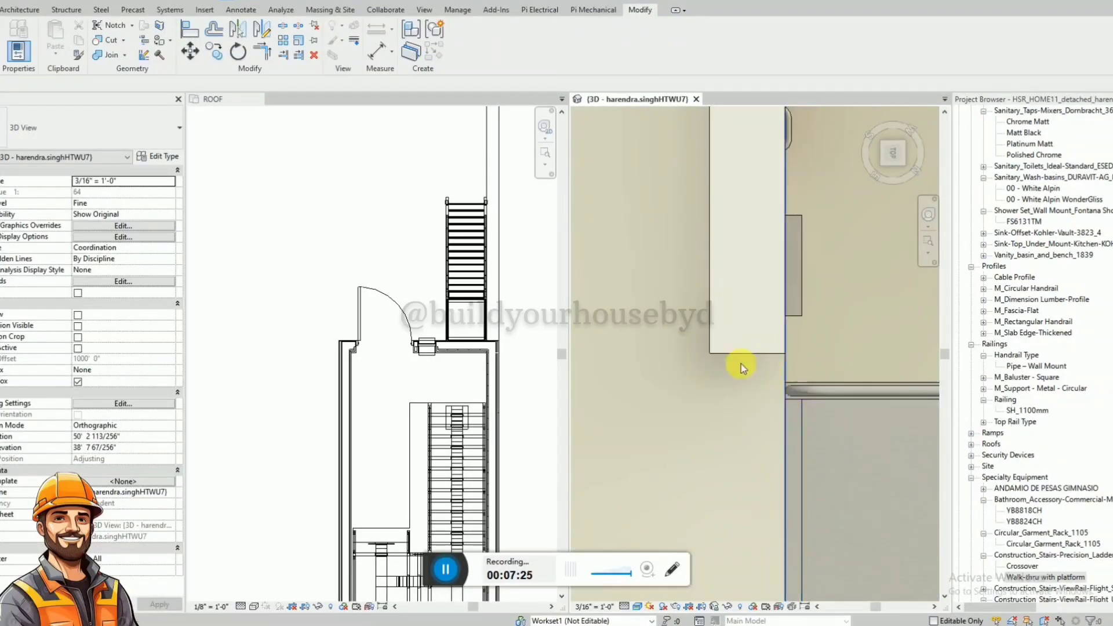
{"action": "scroll", "coordinate": [741, 364], "scroll_direction": "down", "scroll_amount": 4}
{"action": "scroll", "coordinate": [801, 351], "scroll_direction": "down", "scroll_amount": 1}
{"action": "scroll", "coordinate": [768, 453], "scroll_direction": "up", "scroll_amount": 1}
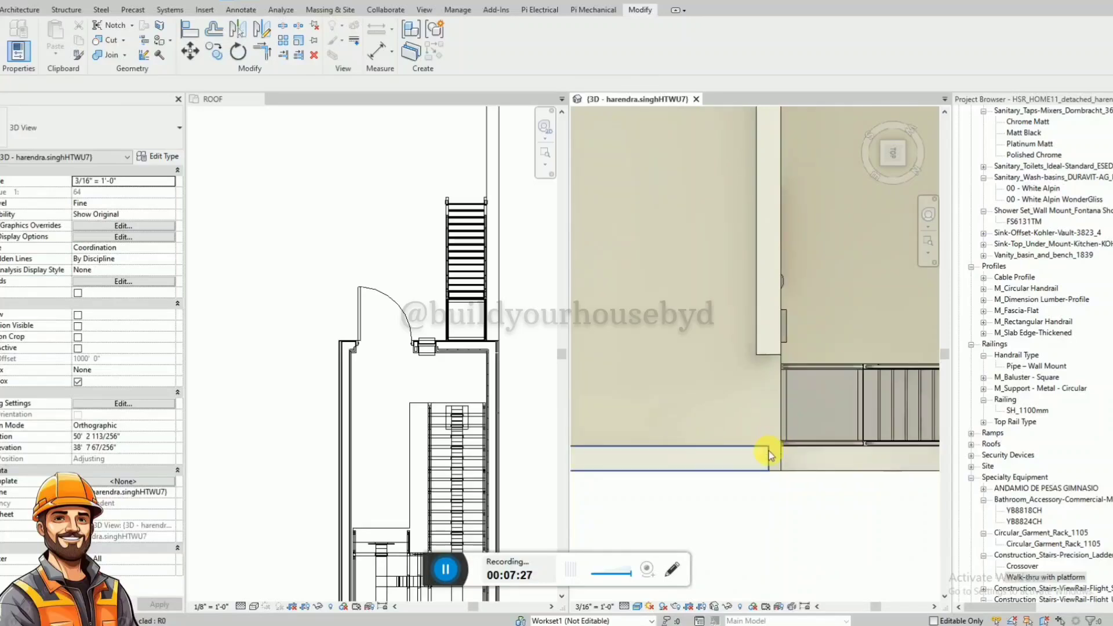
{"action": "left_click", "coordinate": [766, 455]}
{"action": "left_click_drag", "start_coordinate": [764, 452], "coordinate": [787, 451]}
{"action": "key", "text": "Escape"}
{"action": "scroll", "coordinate": [780, 447], "scroll_direction": "down", "scroll_amount": 3}
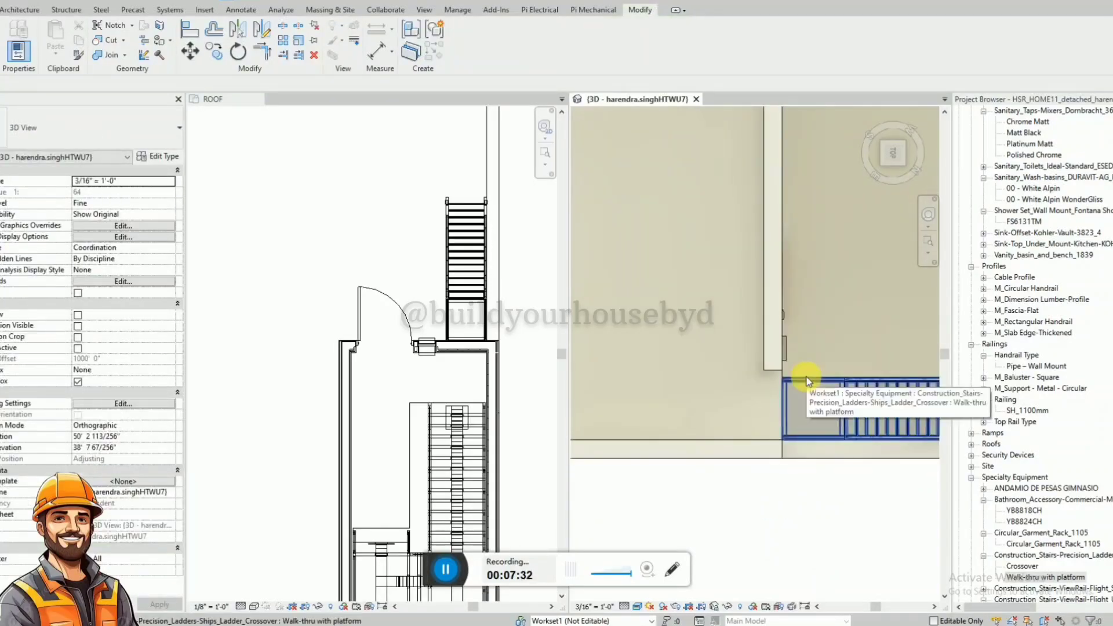
{"action": "left_click", "coordinate": [789, 378]}
{"action": "key", "text": "Escape"}
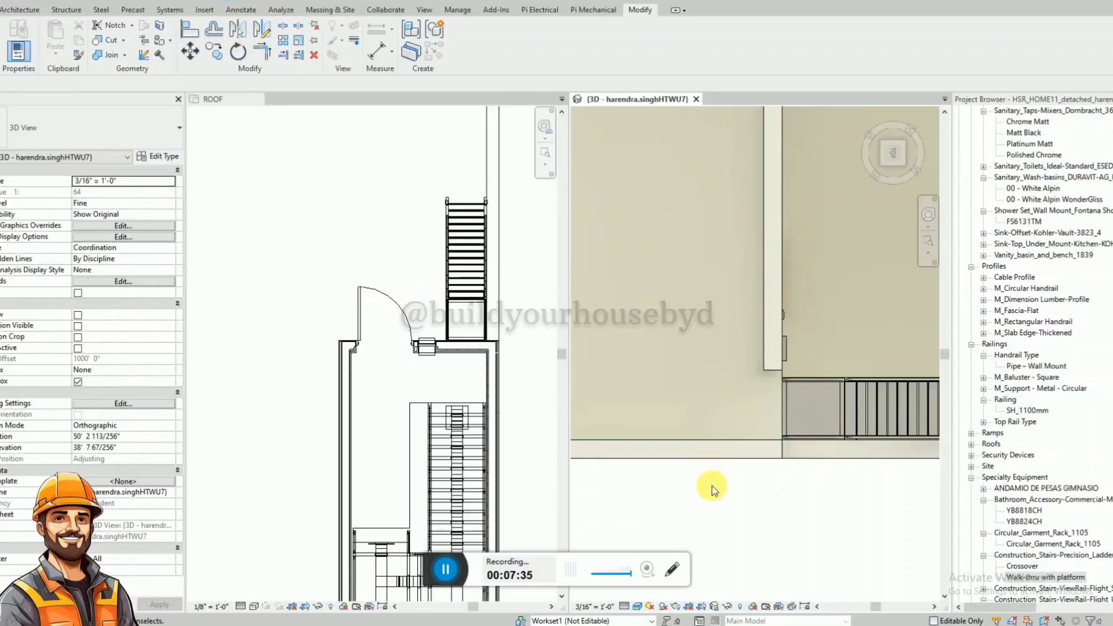
Copy the shortened parapet wall further onto the upper roof, parallel to the original, and cut the copy to roughly a third of its length
{"action": "middle_click_drag", "start_coordinate": [714, 487], "coordinate": [747, 281], "text": "shift"}
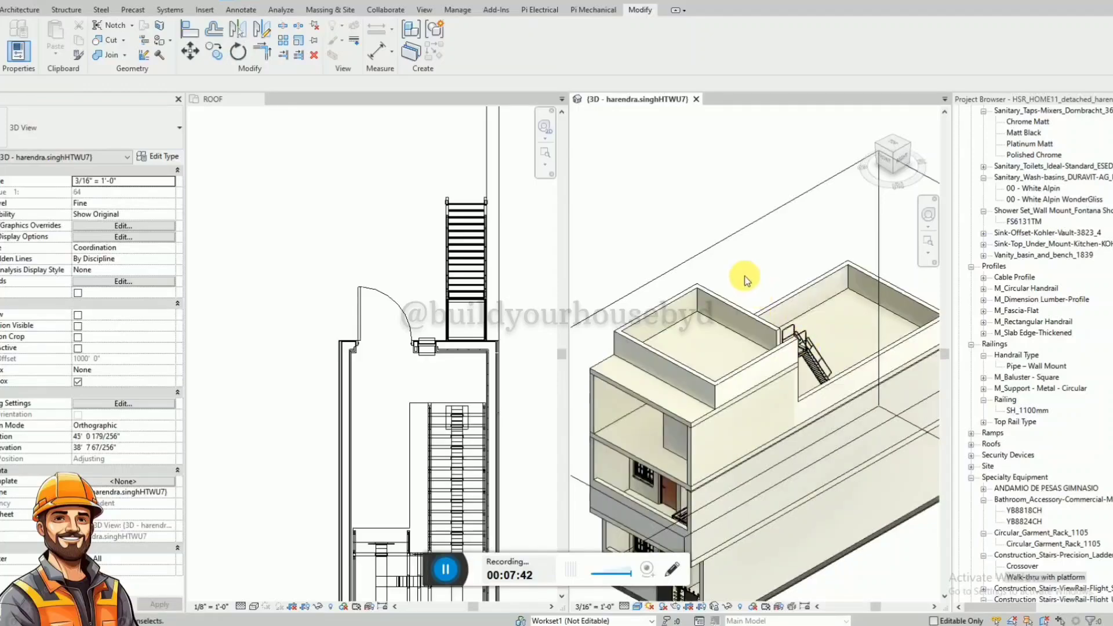
{"action": "left_click", "coordinate": [897, 146]}
{"action": "scroll", "coordinate": [741, 382], "scroll_direction": "up", "scroll_amount": 5}
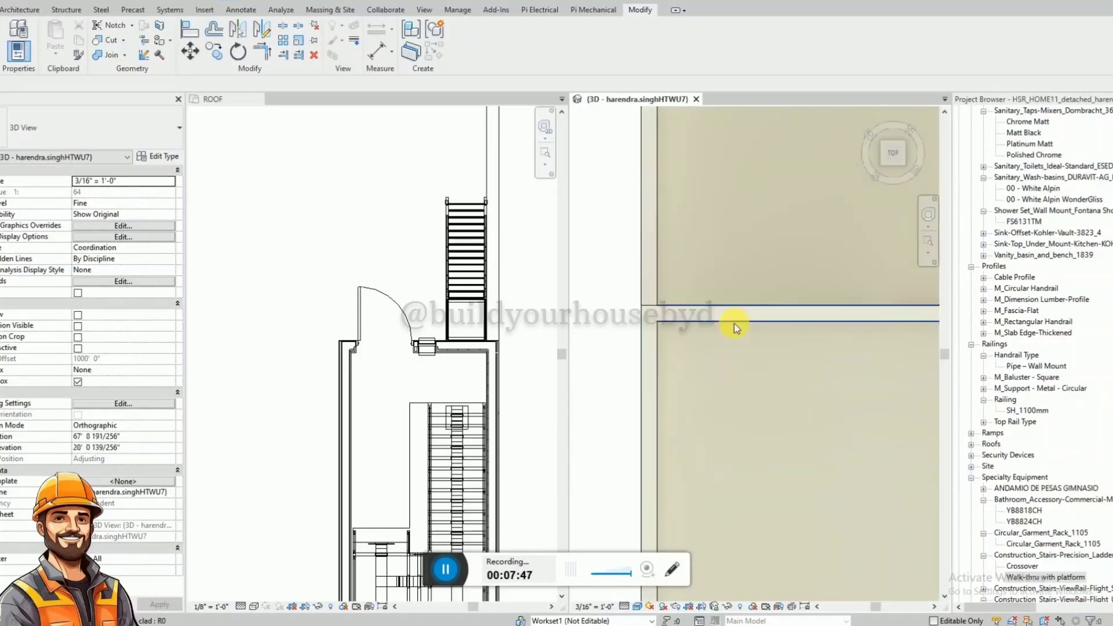
{"action": "left_click", "coordinate": [734, 323]}
{"action": "scroll", "coordinate": [659, 306], "scroll_direction": "down", "scroll_amount": 2}
{"action": "key", "text": "c"}
{"action": "key", "text": "o"}
{"action": "left_click", "coordinate": [657, 316]}
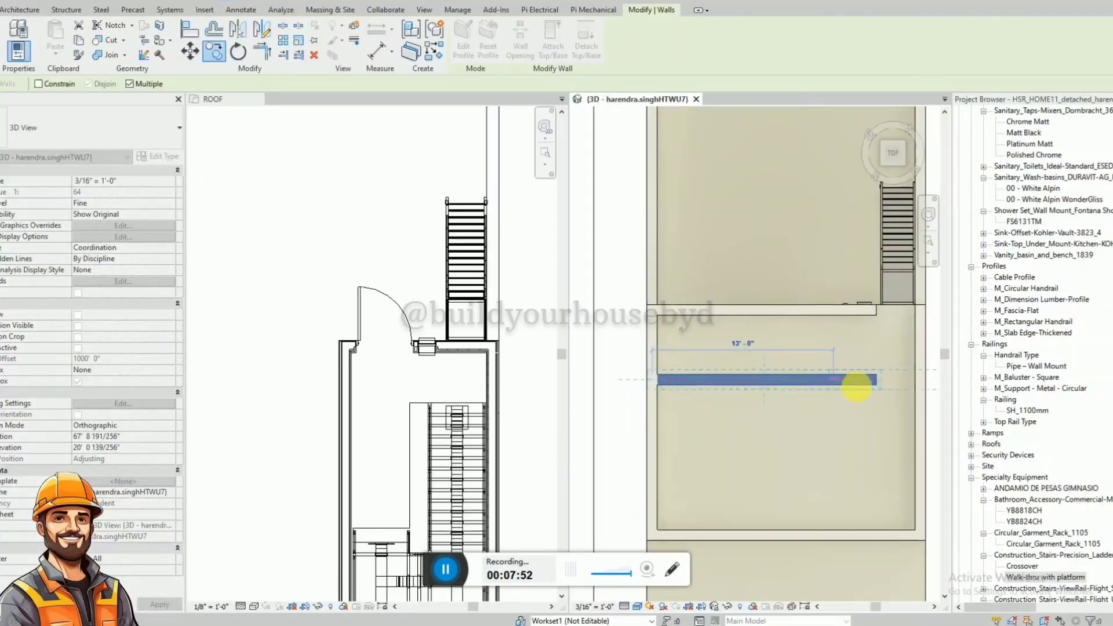
{"action": "left_click", "coordinate": [858, 383]}
{"action": "left_click_drag", "start_coordinate": [769, 388], "coordinate": [739, 383]}
Draw a 4' 0" high SIP 202mm wall from the copied wall's free end to the original parapet, enclosing the roof corner
{"action": "key", "text": "w"}
{"action": "key", "text": "a"}
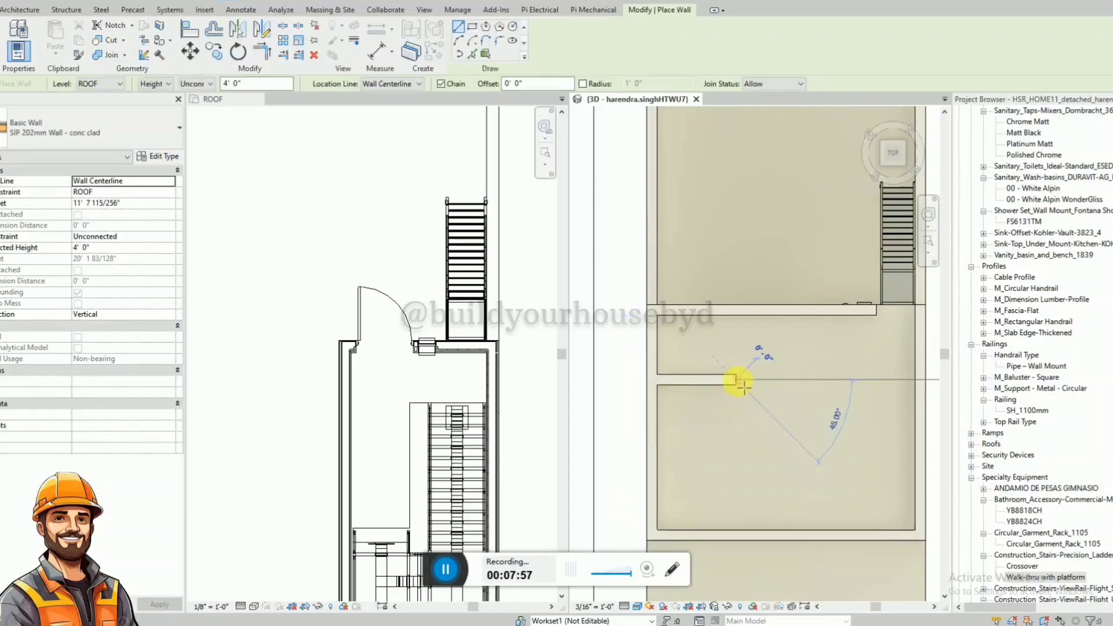
{"action": "left_click", "coordinate": [737, 380]}
{"action": "left_click", "coordinate": [736, 311]}
{"action": "key", "text": "Escape"}
{"action": "key", "text": "Escape"}
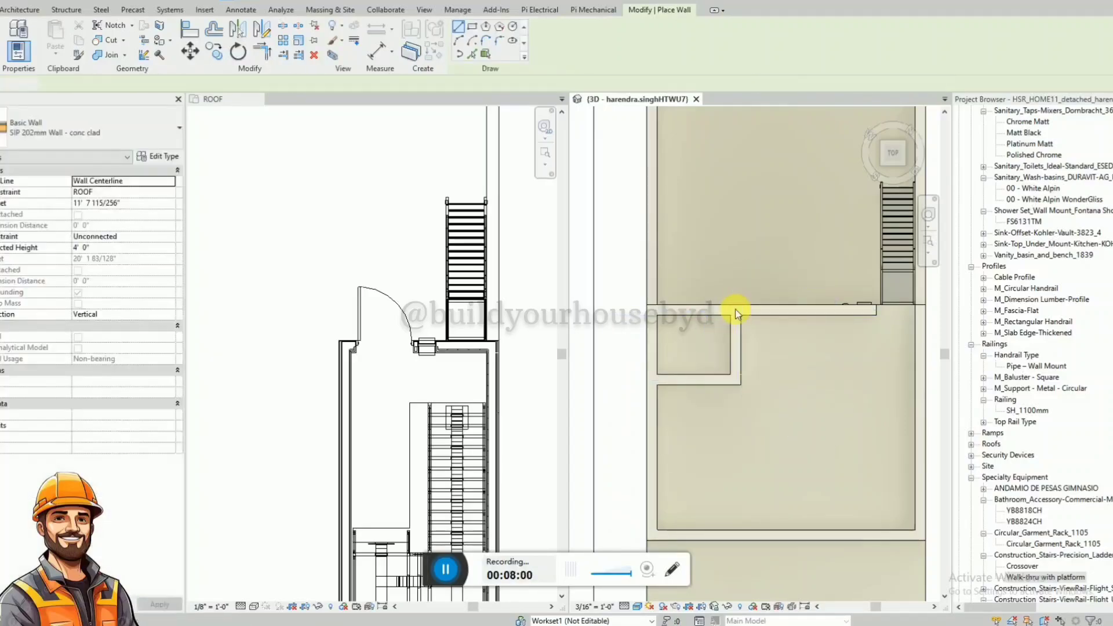
Return the tiled views to tabbed windows and show the whole house from the front in the 3D view
{"action": "scroll", "coordinate": [738, 309], "scroll_direction": "down", "scroll_amount": 2}
{"action": "middle_click_drag", "start_coordinate": [785, 393], "coordinate": [764, 431], "text": "shift"}
{"action": "scroll", "coordinate": [763, 431], "scroll_direction": "down", "scroll_amount": 2}
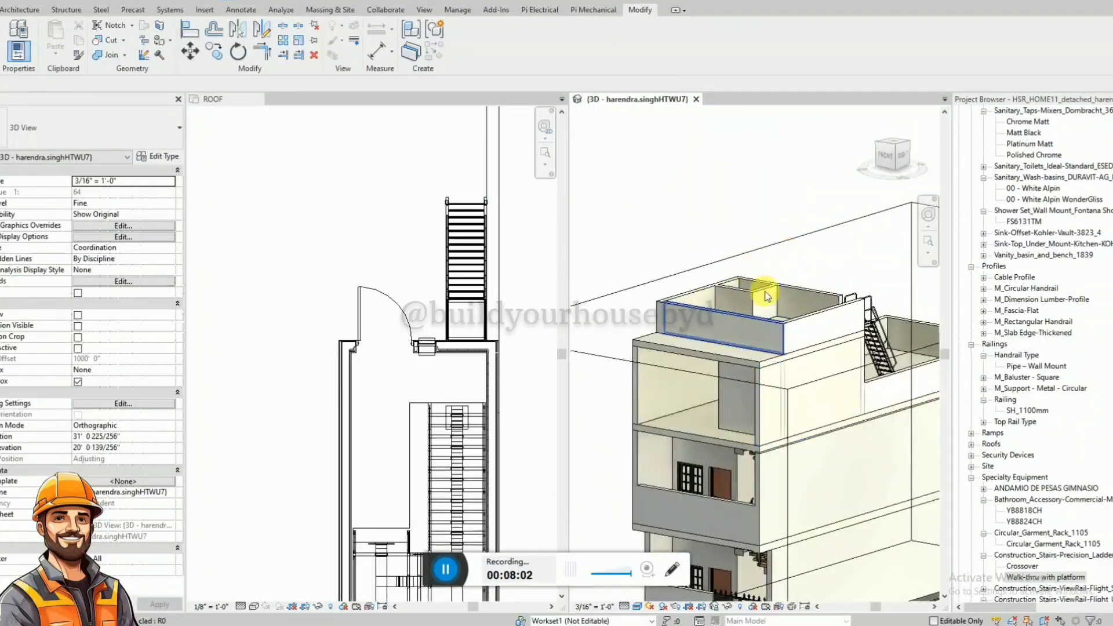
{"action": "middle_click_drag", "start_coordinate": [756, 238], "coordinate": [718, 240], "text": "shift"}
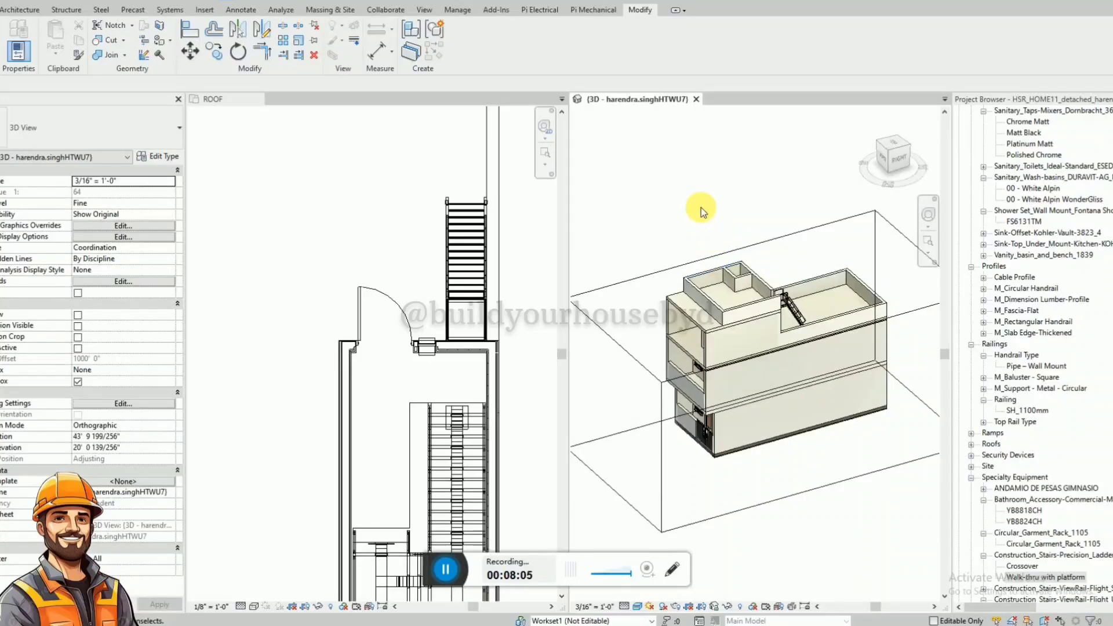
{"action": "key", "text": "t"}
{"action": "key", "text": "w"}
{"action": "scroll", "coordinate": [812, 281], "scroll_direction": "down", "scroll_amount": 1}
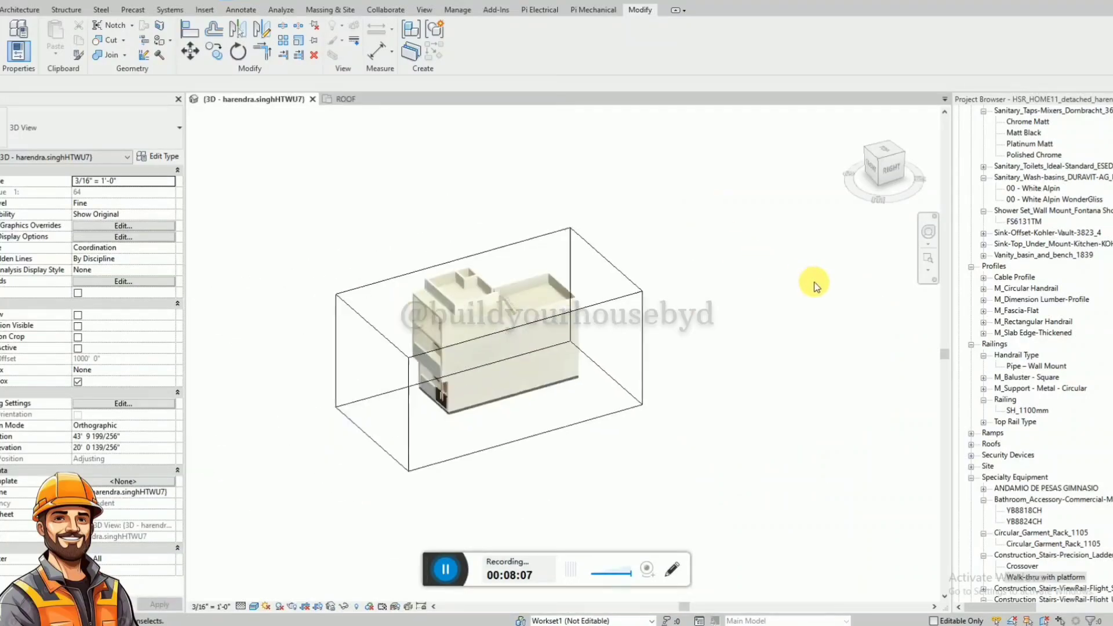
{"action": "scroll", "coordinate": [525, 206], "scroll_direction": "up", "scroll_amount": 3}
{"action": "middle_click_drag", "start_coordinate": [527, 202], "coordinate": [597, 154], "text": "shift"}
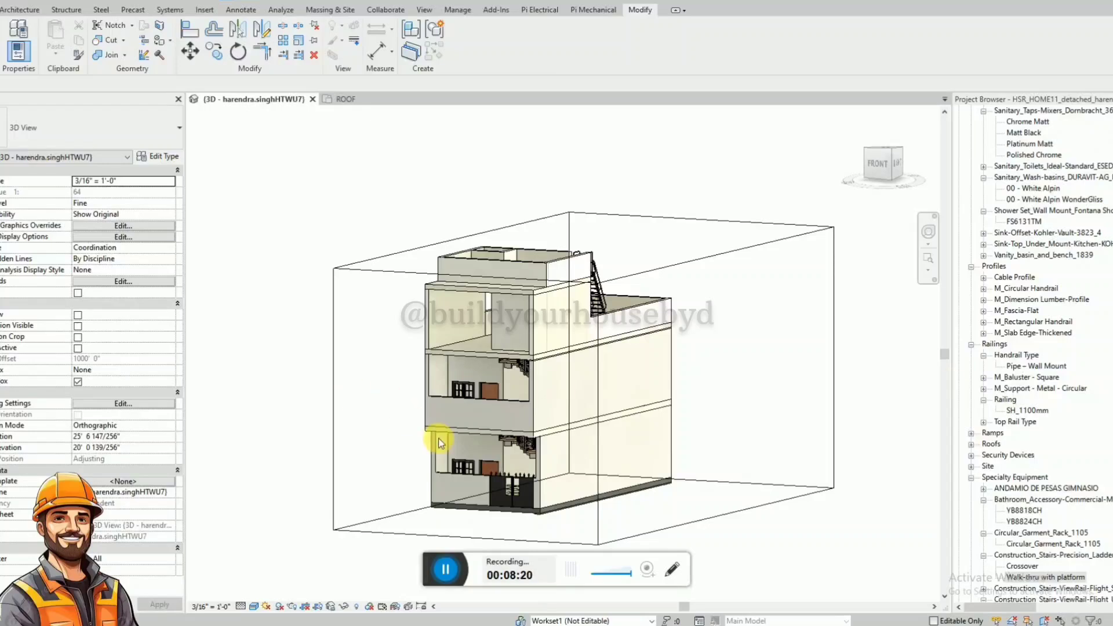
Select the first-floor front balcony wall in the 3D view and examine the front facade around it
{"action": "left_click", "coordinate": [489, 408]}
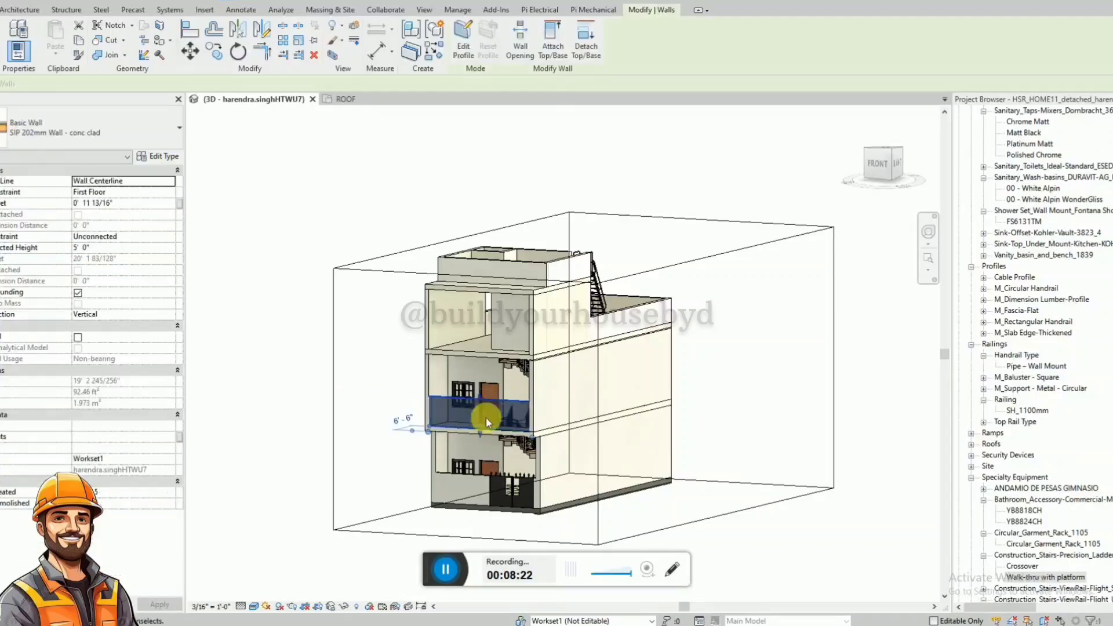
{"action": "mouse_move", "coordinate": [486, 417]}
{"action": "middle_mouse_down", "text": "shift"}
{"action": "mouse_move", "coordinate": [499, 426]}
{"action": "mouse_move", "coordinate": [489, 417]}
{"action": "middle_mouse_up", "text": "shift"}
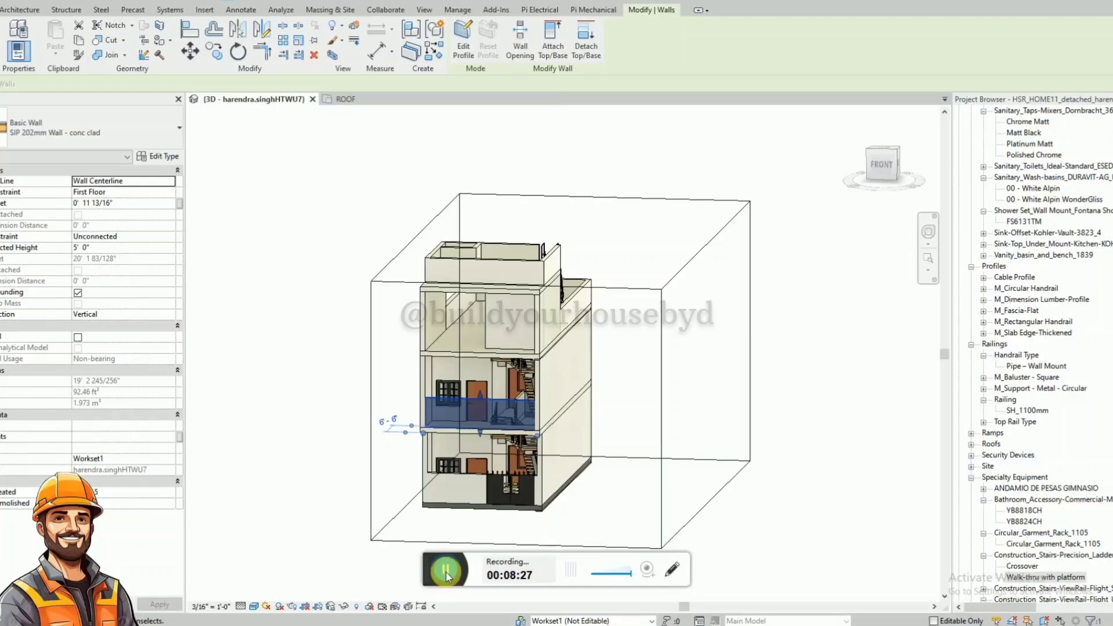
{"action": "scroll", "coordinate": [475, 470], "scroll_direction": "up", "scroll_amount": 2}
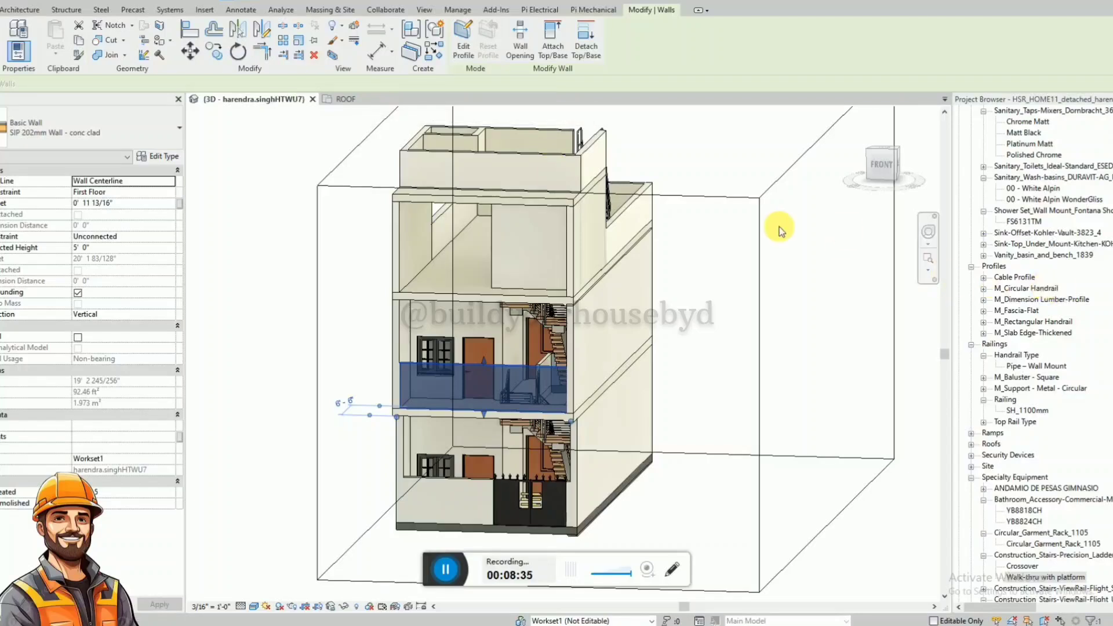
Move the Section 1 line in the ROOF plan onto the front part of the house and rotate it 90 degrees
{"action": "left_click", "coordinate": [360, 102]}
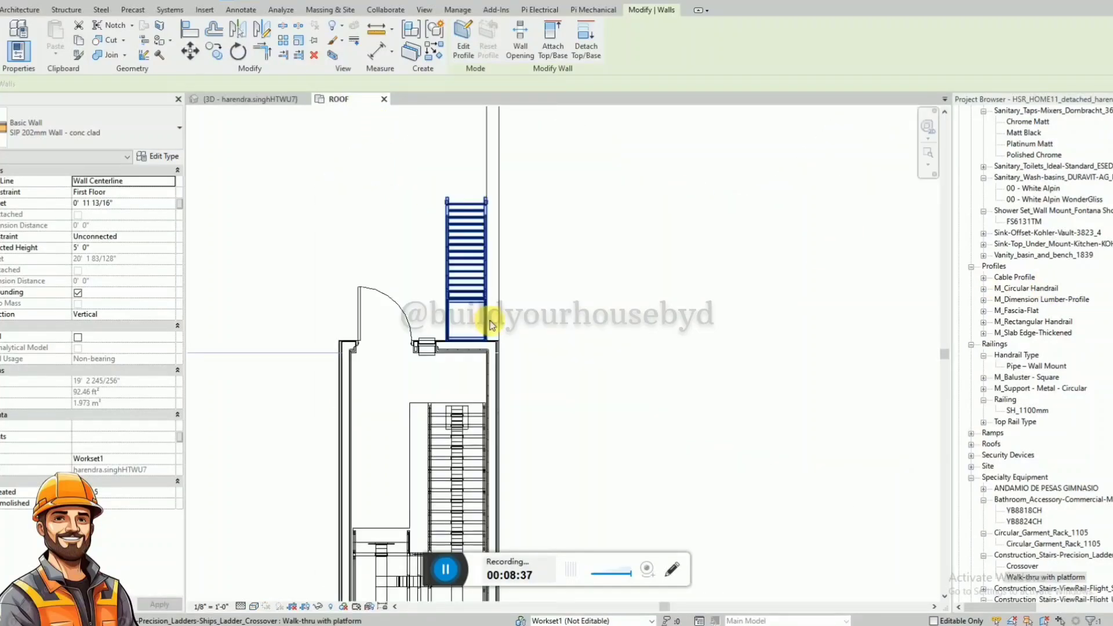
{"action": "left_click", "coordinate": [669, 353]}
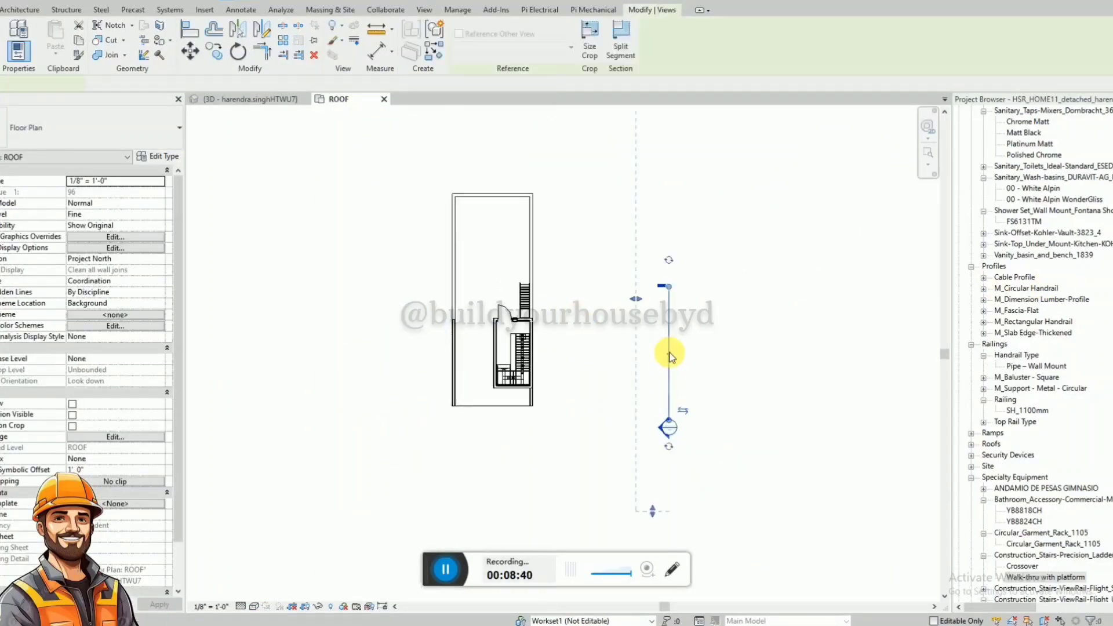
{"action": "left_click_drag", "start_coordinate": [666, 373], "coordinate": [506, 428]}
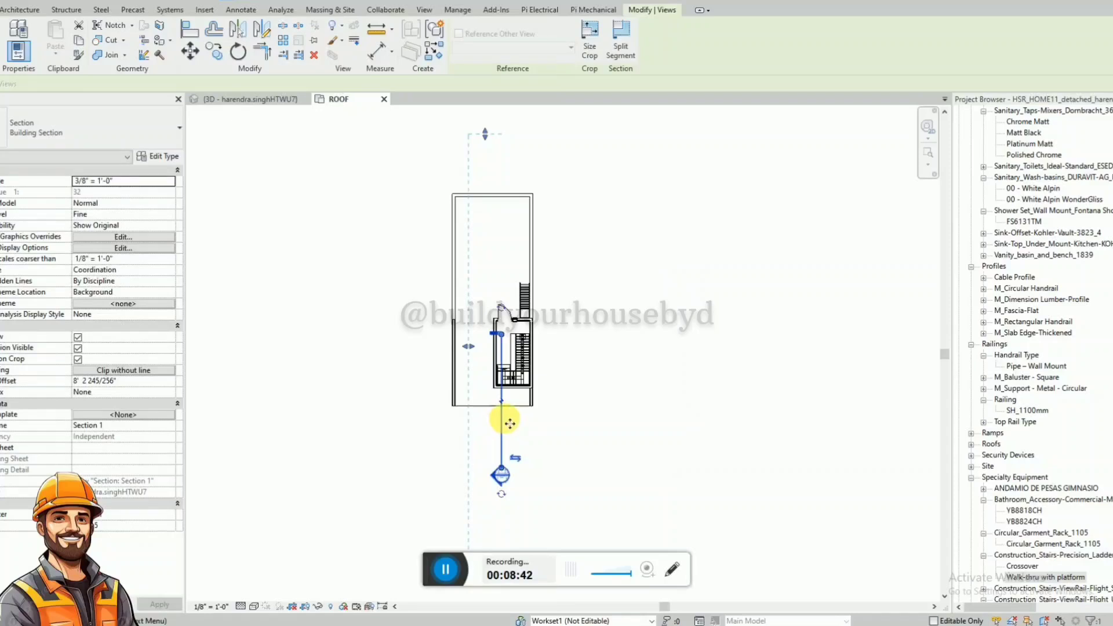
{"action": "key", "text": "r"}
{"action": "key", "text": "o"}
{"action": "left_click", "coordinate": [492, 262]}
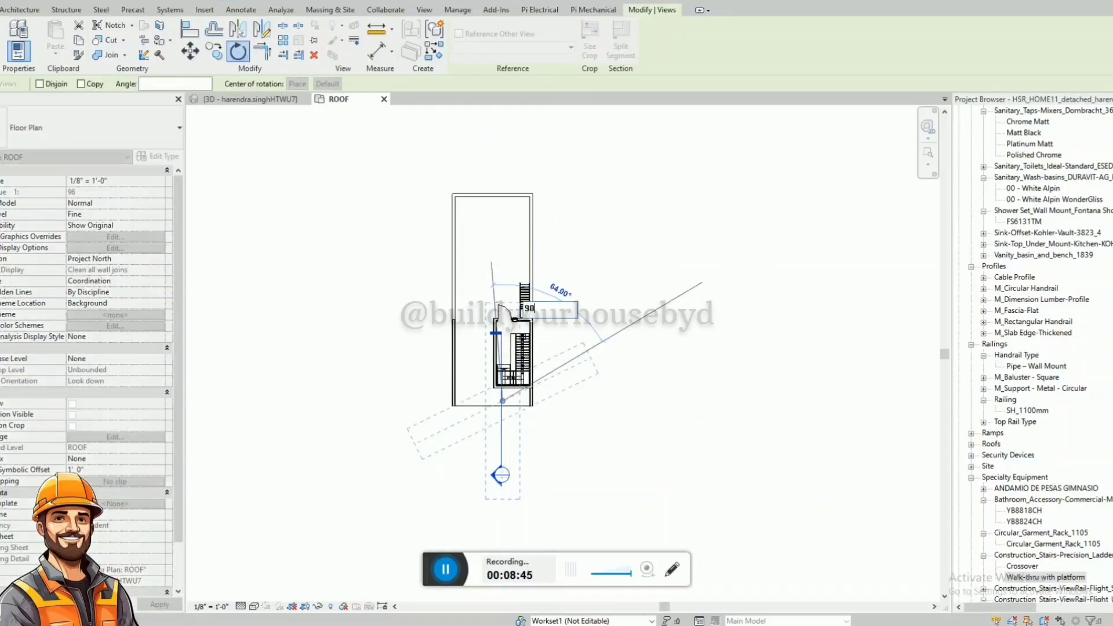
{"action": "key", "text": "Return"}
Shift the rotated section line just outside the front edge of the house and open its section view
{"action": "scroll", "coordinate": [435, 420], "scroll_direction": "up", "scroll_amount": 3}
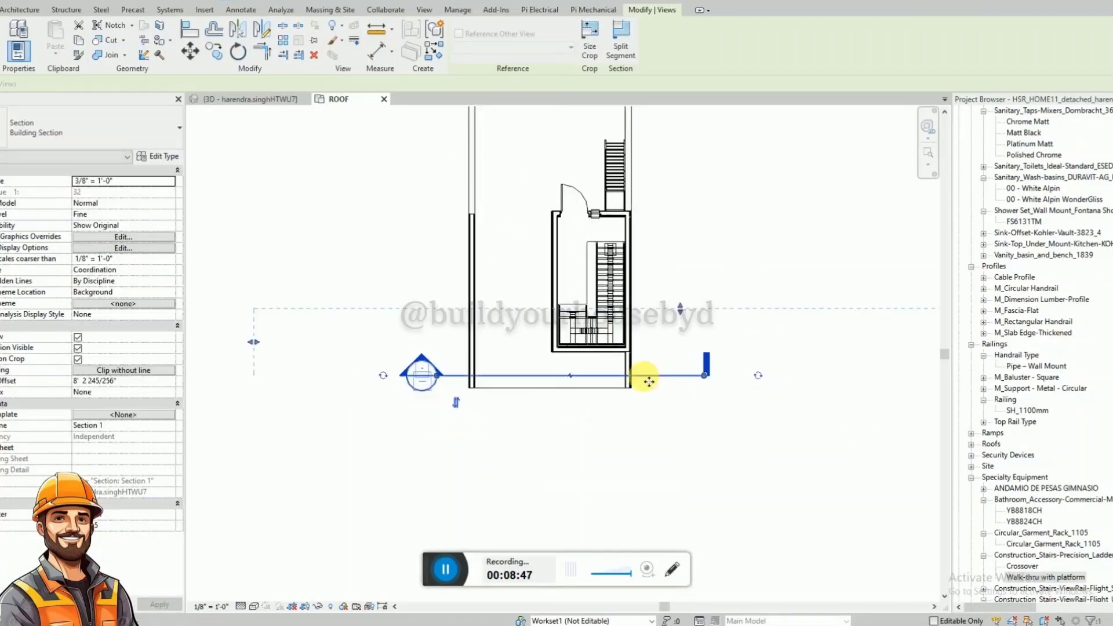
{"action": "left_click_drag", "start_coordinate": [642, 378], "coordinate": [639, 418], "text": "ctrl"}
{"action": "right_click", "coordinate": [638, 417]}
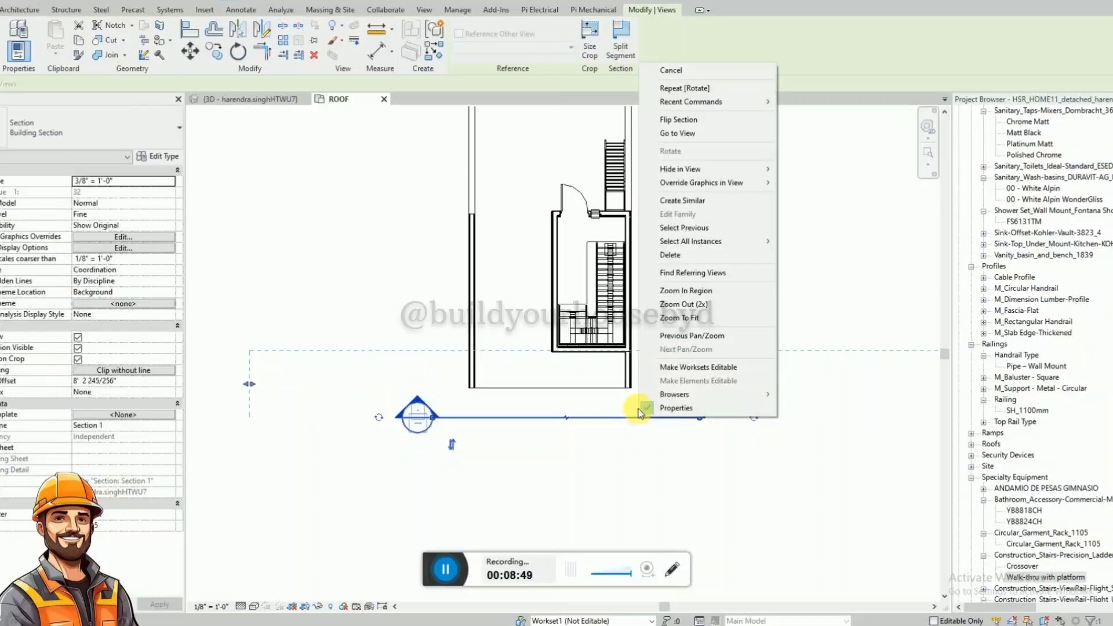
{"action": "left_click", "coordinate": [684, 132]}
{"action": "scroll", "coordinate": [453, 419], "scroll_direction": "up", "scroll_amount": 3}
{"action": "left_click", "coordinate": [465, 398]}
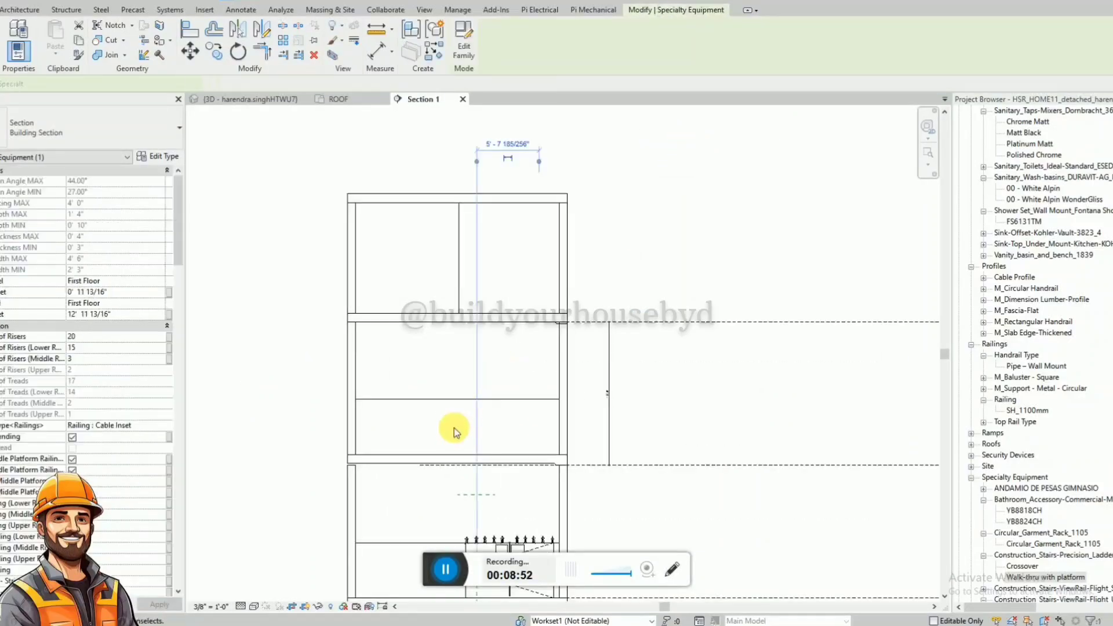
{"action": "key", "text": "Escape"}
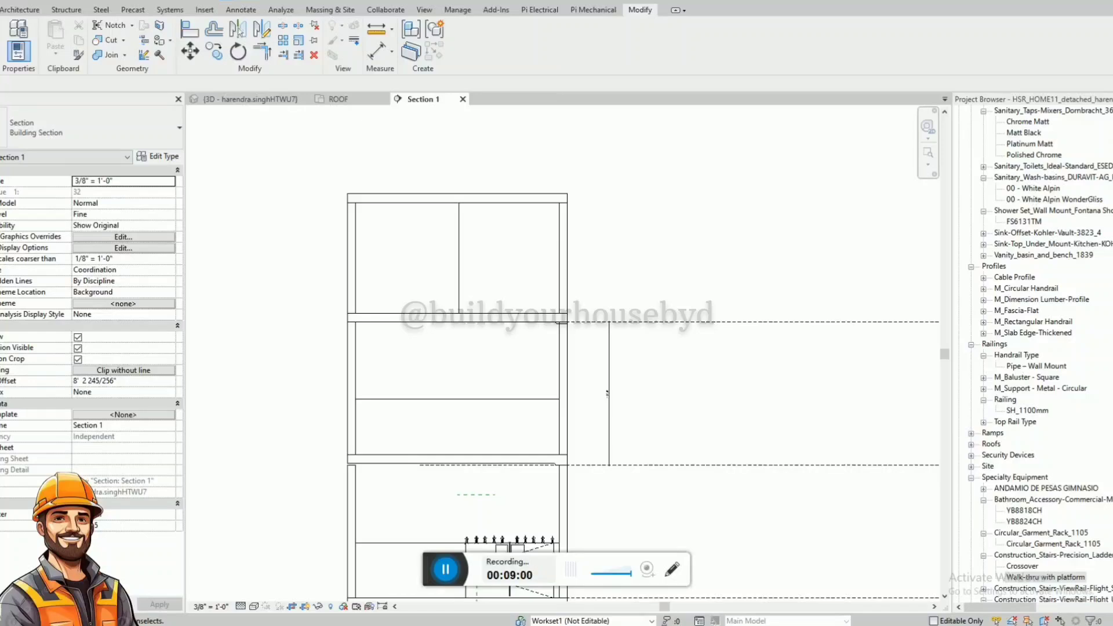
Draw detail guide lines on the first-floor balcony wall, 2' 0" up from the slab and horizontally past the wall's left end
{"action": "left_click", "coordinate": [503, 396]}
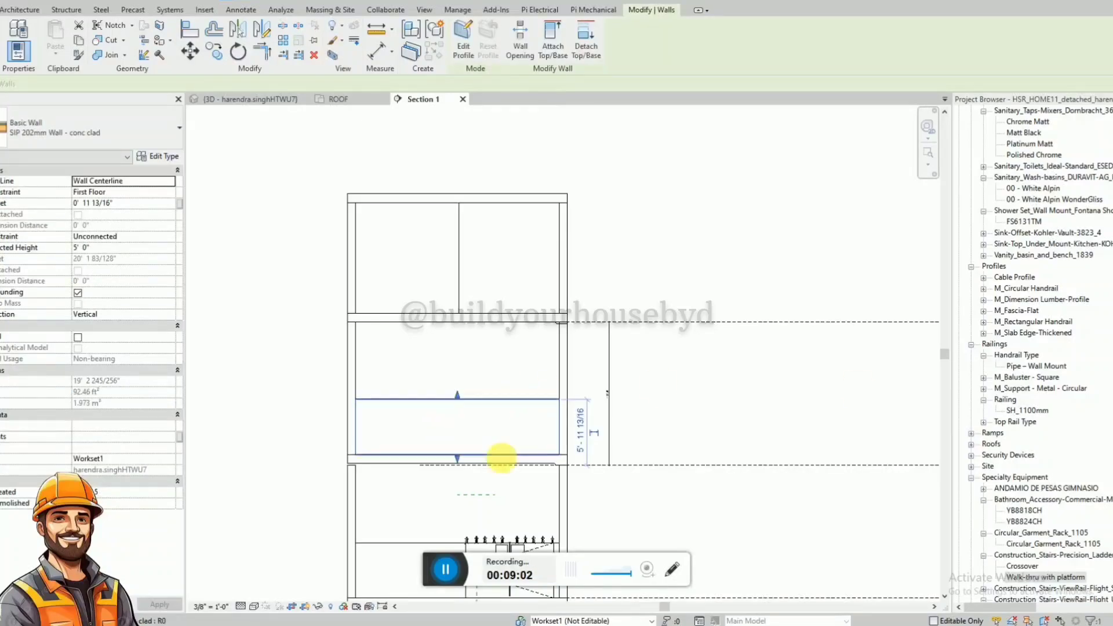
{"action": "scroll", "coordinate": [551, 468], "scroll_direction": "up", "scroll_amount": 3}
{"action": "left_click", "coordinate": [596, 452]}
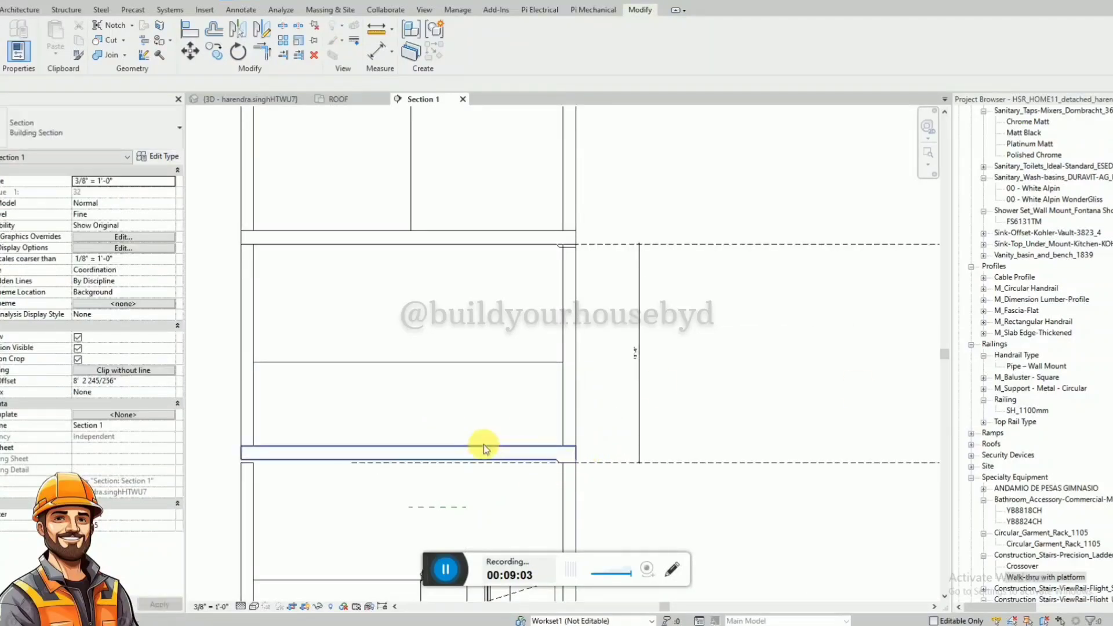
{"action": "left_click", "coordinate": [513, 363]}
{"action": "key", "text": "d"}
{"action": "key", "text": "l"}
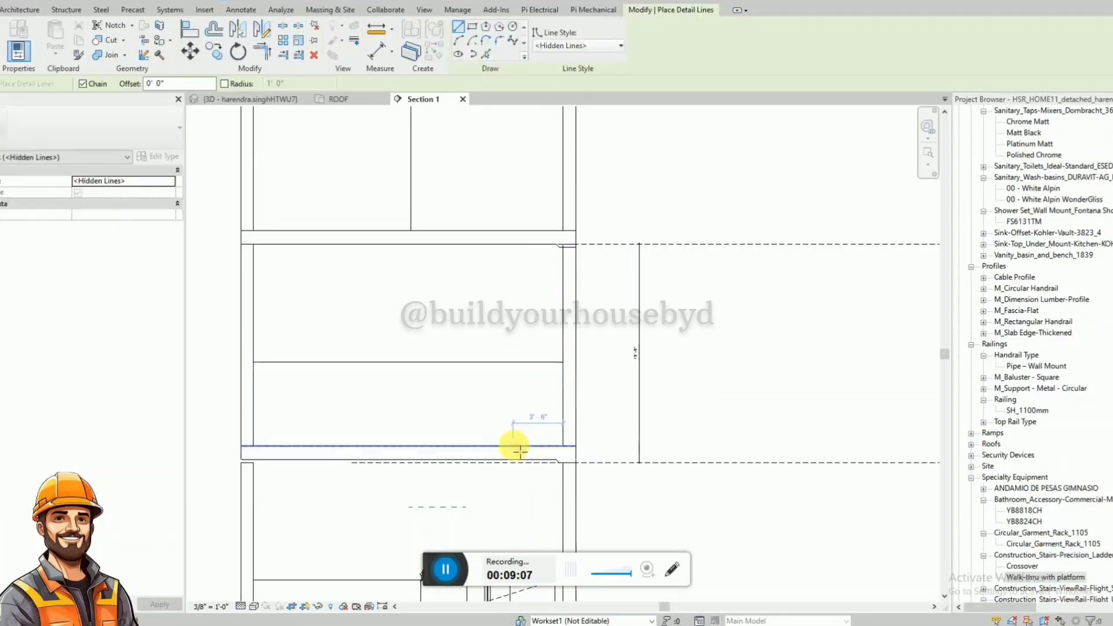
{"action": "left_click", "coordinate": [513, 447]}
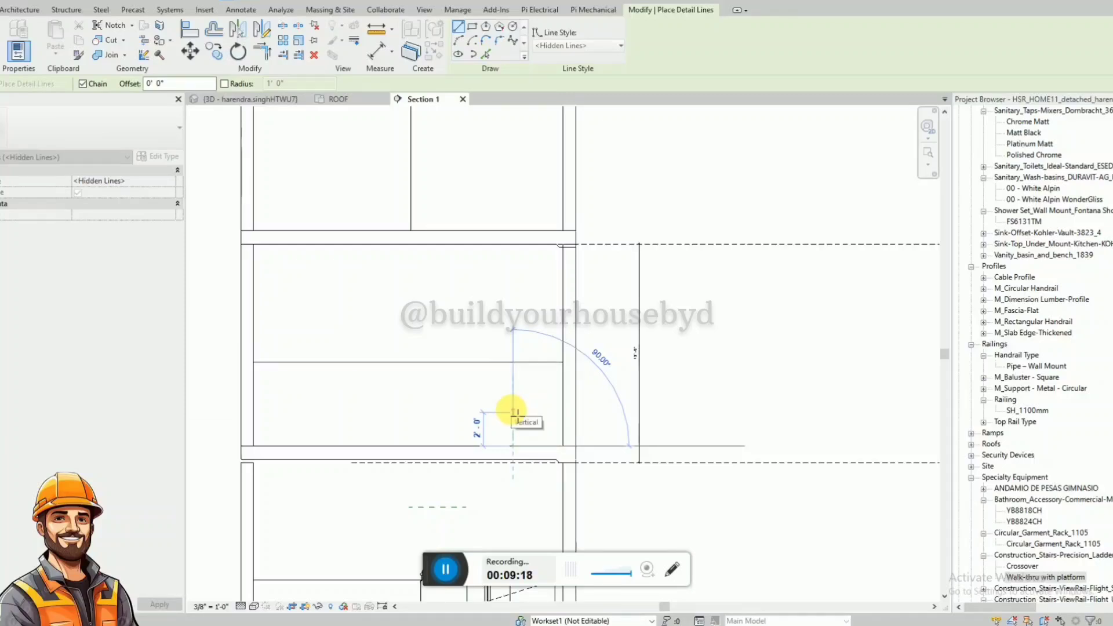
{"action": "left_click", "coordinate": [513, 412]}
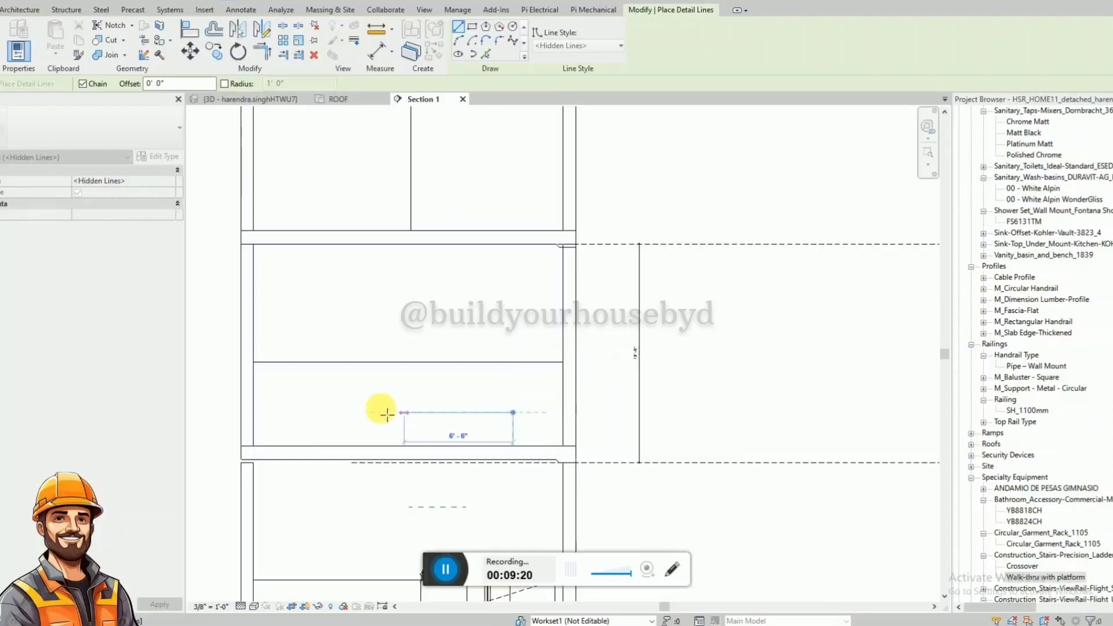
{"action": "left_click", "coordinate": [212, 413]}
{"action": "key", "text": "Escape"}
{"action": "key", "text": "Escape"}
Lower the top of the first-floor balcony wall to the horizontal guide line for a 2' 0" height
{"action": "left_click", "coordinate": [436, 370]}
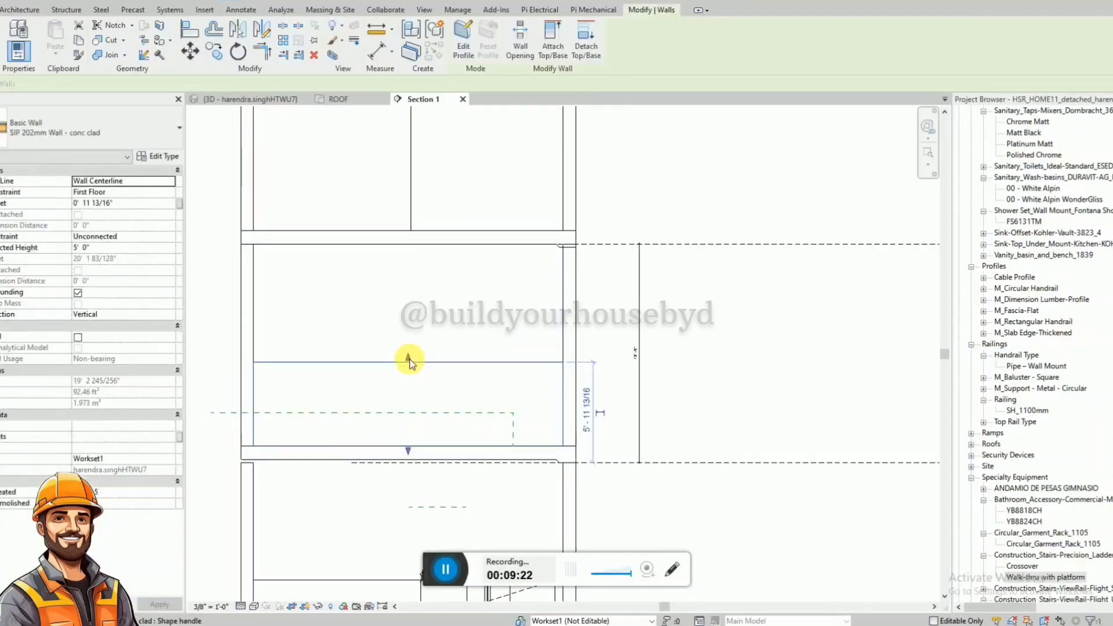
{"action": "left_click_drag", "start_coordinate": [410, 358], "coordinate": [415, 407]}
{"action": "left_click", "coordinate": [424, 398]}
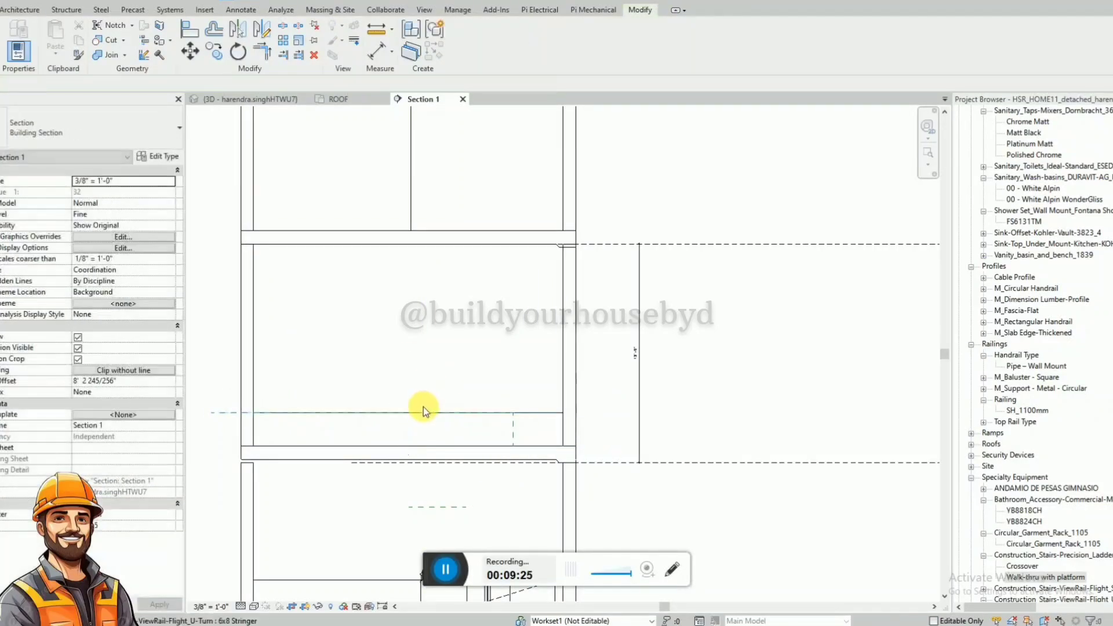
Try to copy the 2' 0" balcony wall upward from its base to its top edge
{"action": "left_click", "coordinate": [534, 413]}
{"action": "key", "text": "m"}
{"action": "key", "text": "v"}
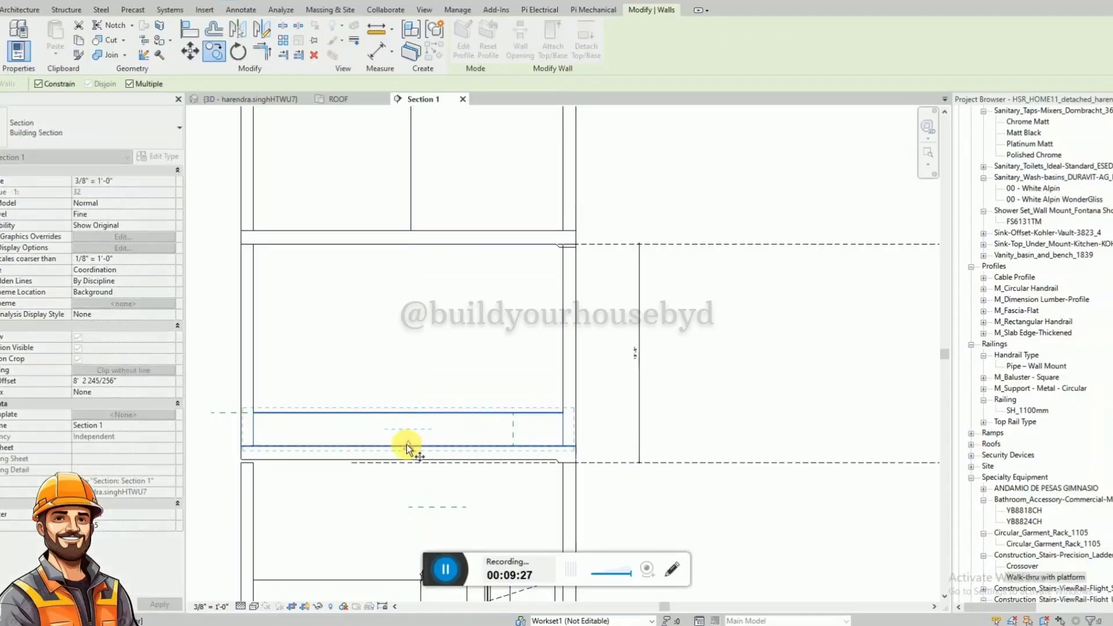
{"action": "left_click", "coordinate": [407, 445]}
{"action": "left_click", "coordinate": [412, 414]}
{"action": "key", "text": "Escape"}
{"action": "key", "text": "Escape"}
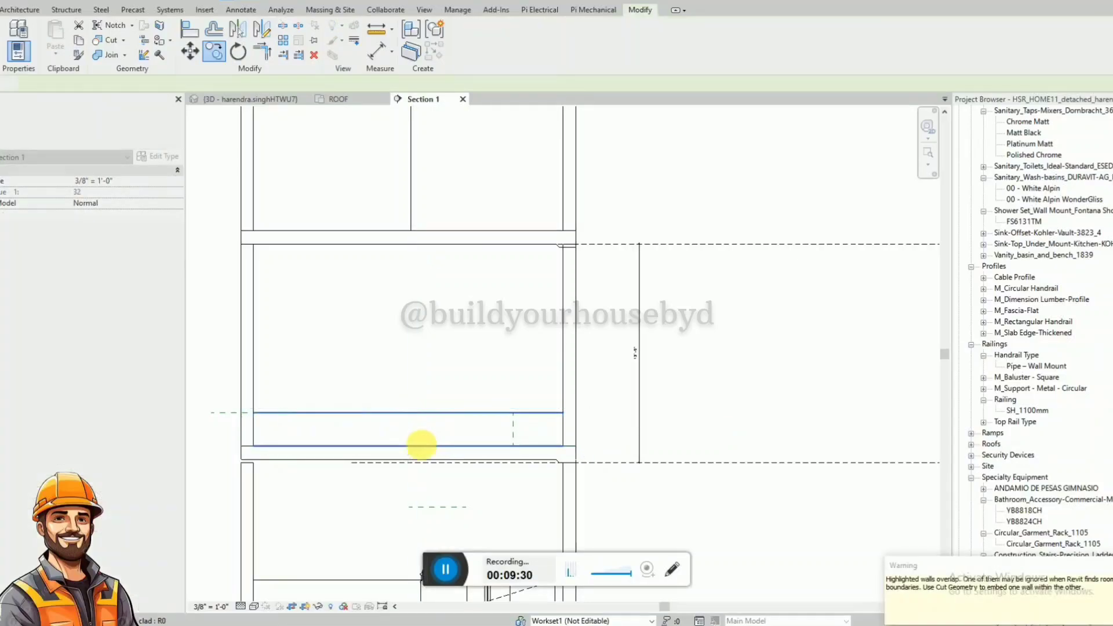
Copy the 2' 0" balcony wall directly above itself, base to top edge, with Constrain turned off and Multiple on
{"action": "left_click", "coordinate": [524, 410]}
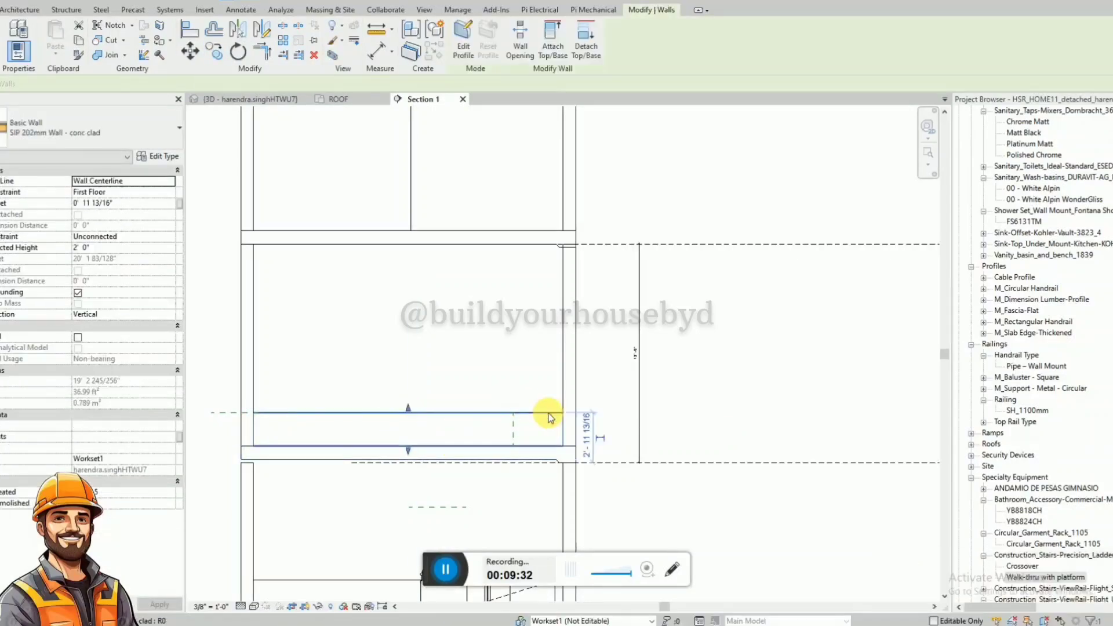
{"action": "key", "text": "c"}
{"action": "key", "text": "o"}
{"action": "left_click", "coordinate": [38, 88]}
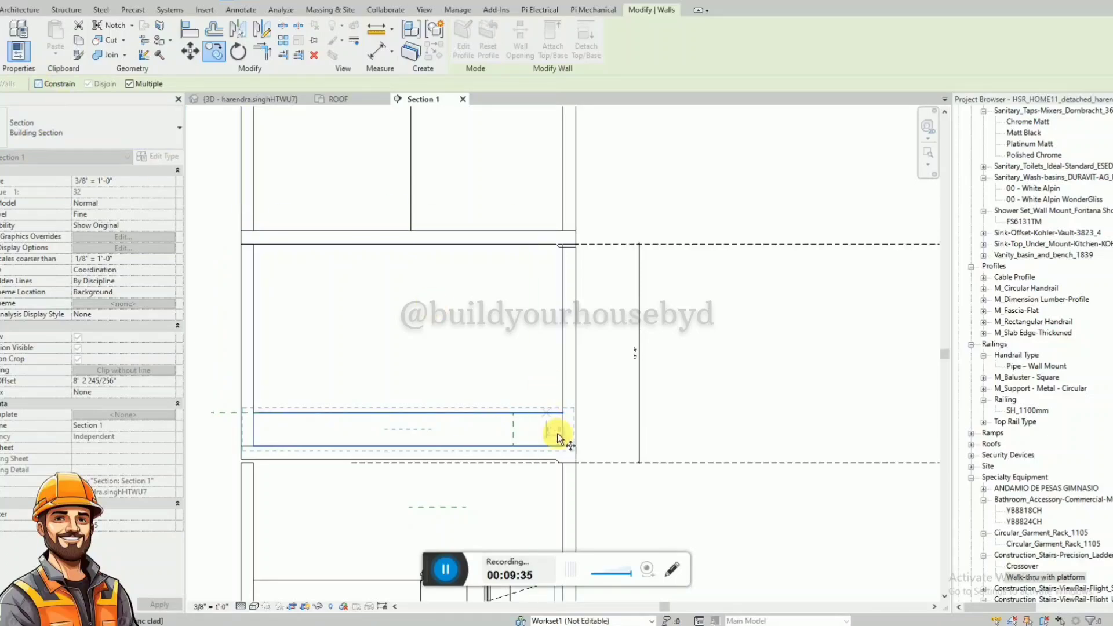
{"action": "left_click", "coordinate": [566, 449]}
{"action": "left_click", "coordinate": [565, 415]}
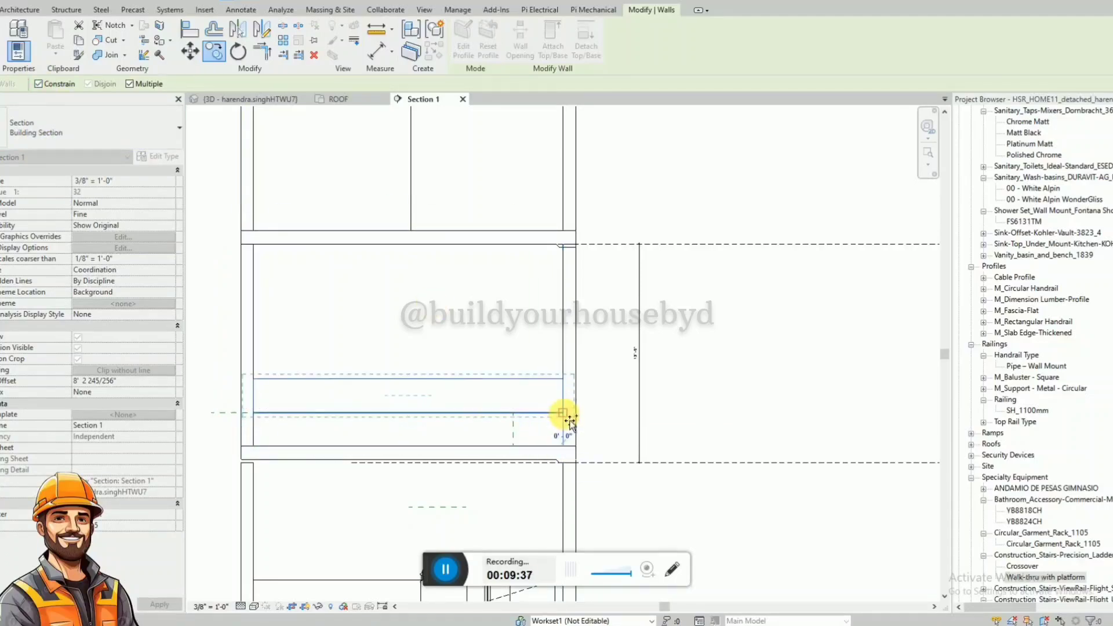
{"action": "key", "text": "Escape"}
{"action": "key", "text": "Escape"}
Examine the front facade and its balcony wall in the 3D view from several angles
{"action": "left_click", "coordinate": [345, 100]}
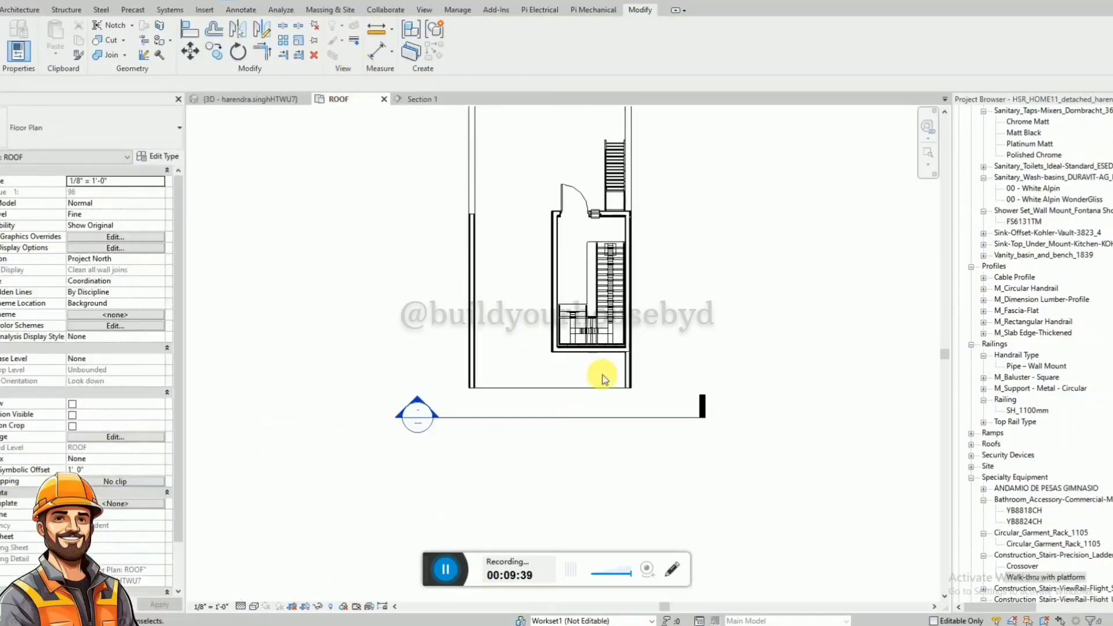
{"action": "left_click", "coordinate": [284, 99]}
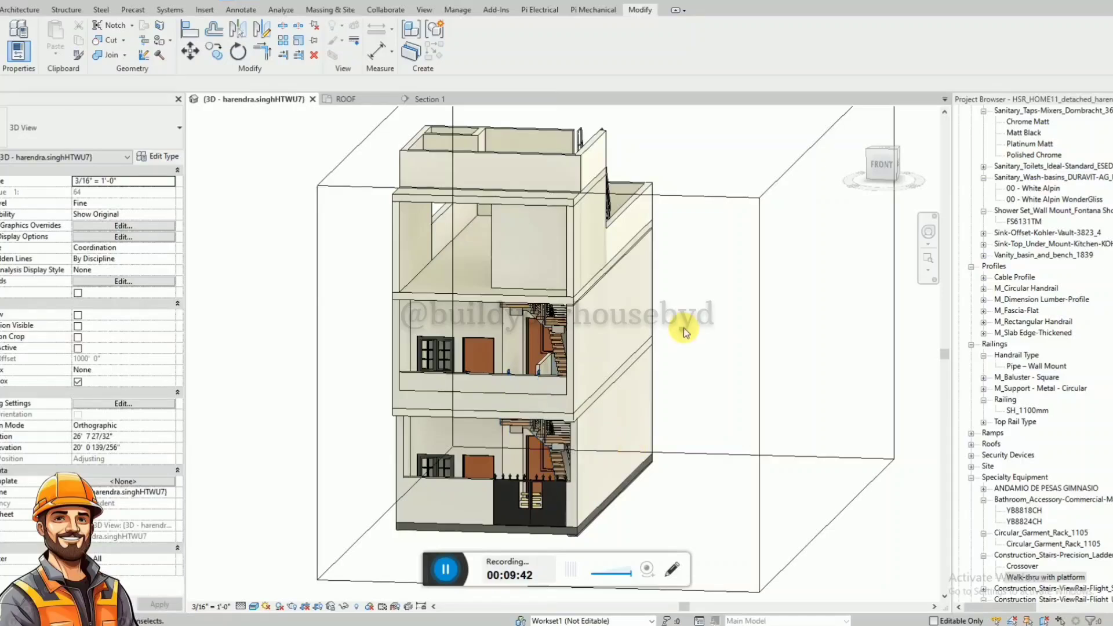
{"action": "scroll", "coordinate": [470, 389], "scroll_direction": "up", "scroll_amount": 5}
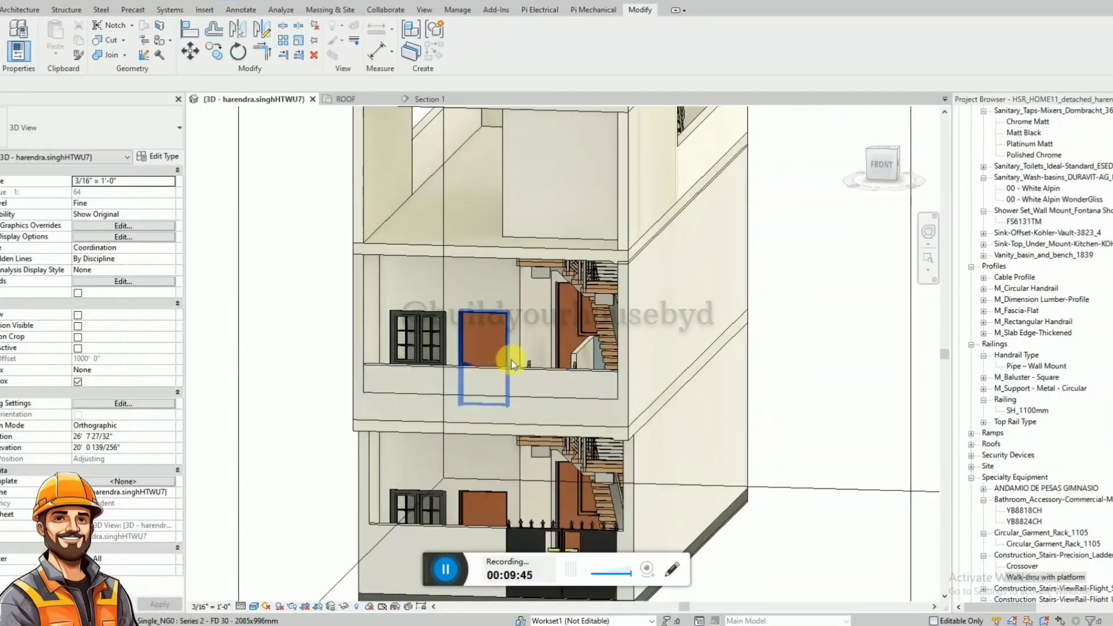
{"action": "scroll", "coordinate": [520, 367], "scroll_direction": "down", "scroll_amount": 3}
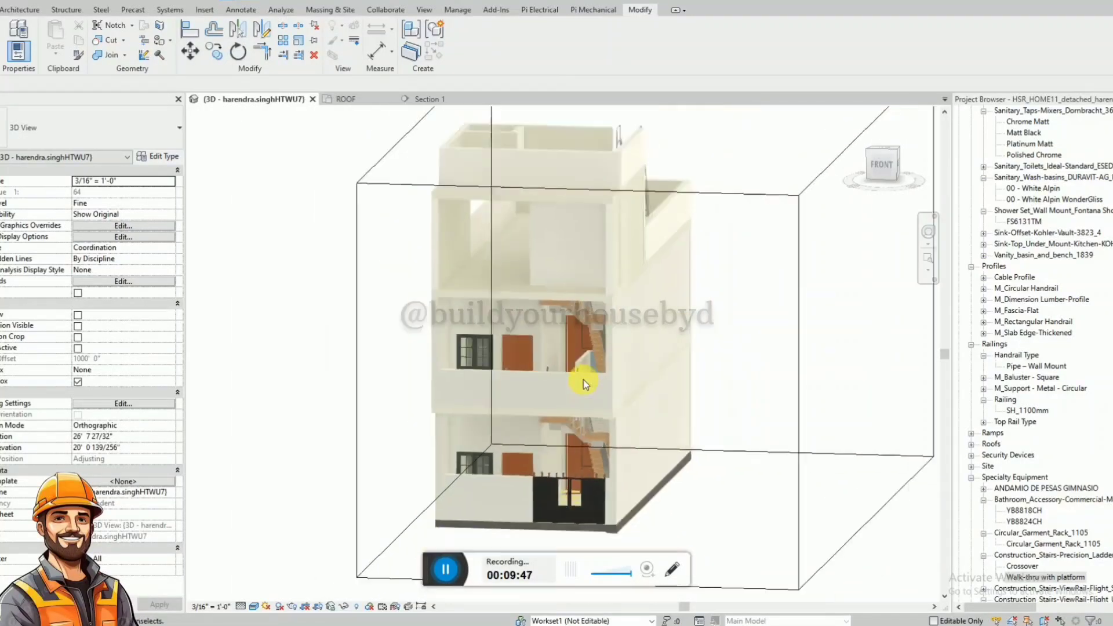
{"action": "middle_click_drag", "start_coordinate": [641, 412], "coordinate": [674, 392], "text": "shift"}
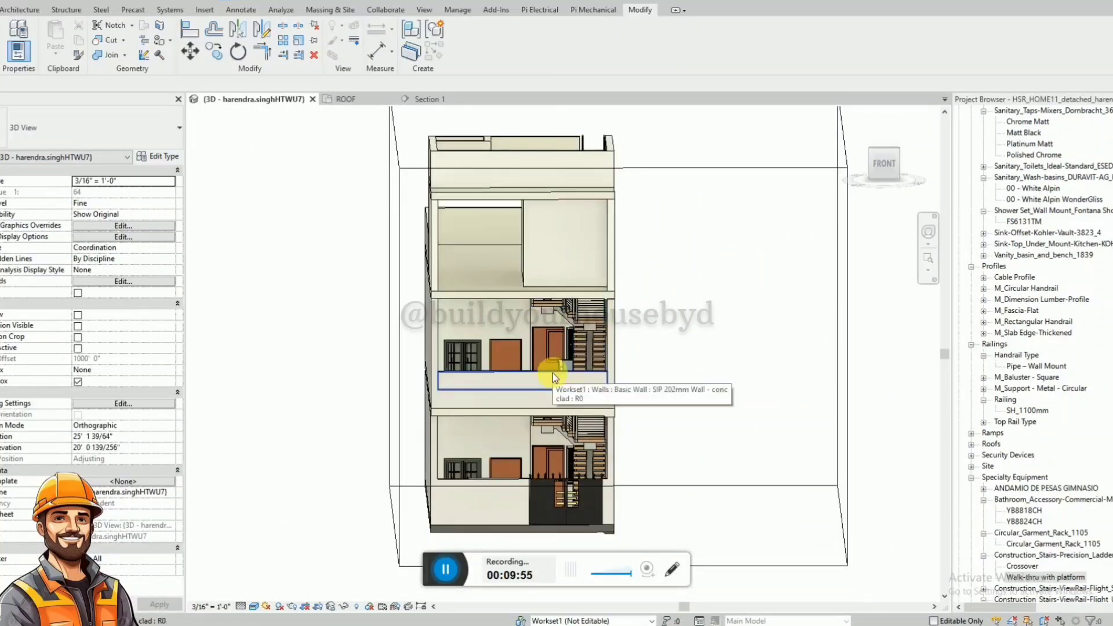
{"action": "middle_click_drag", "start_coordinate": [526, 396], "coordinate": [589, 273], "text": "shift"}
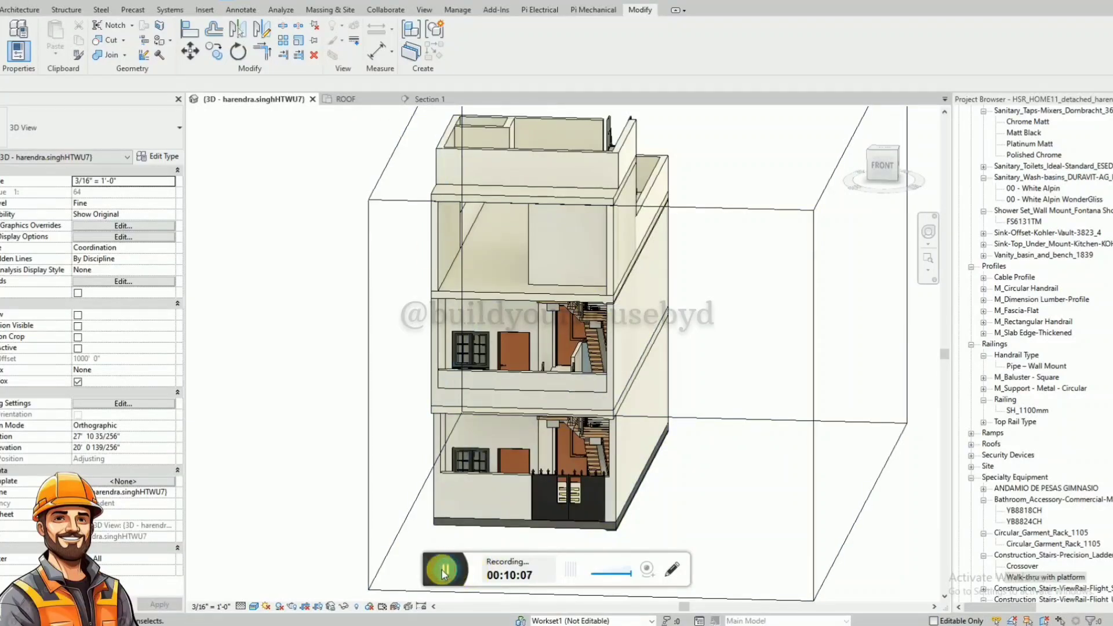
{"action": "middle_click_drag", "start_coordinate": [415, 394], "coordinate": [473, 376], "text": "shift"}
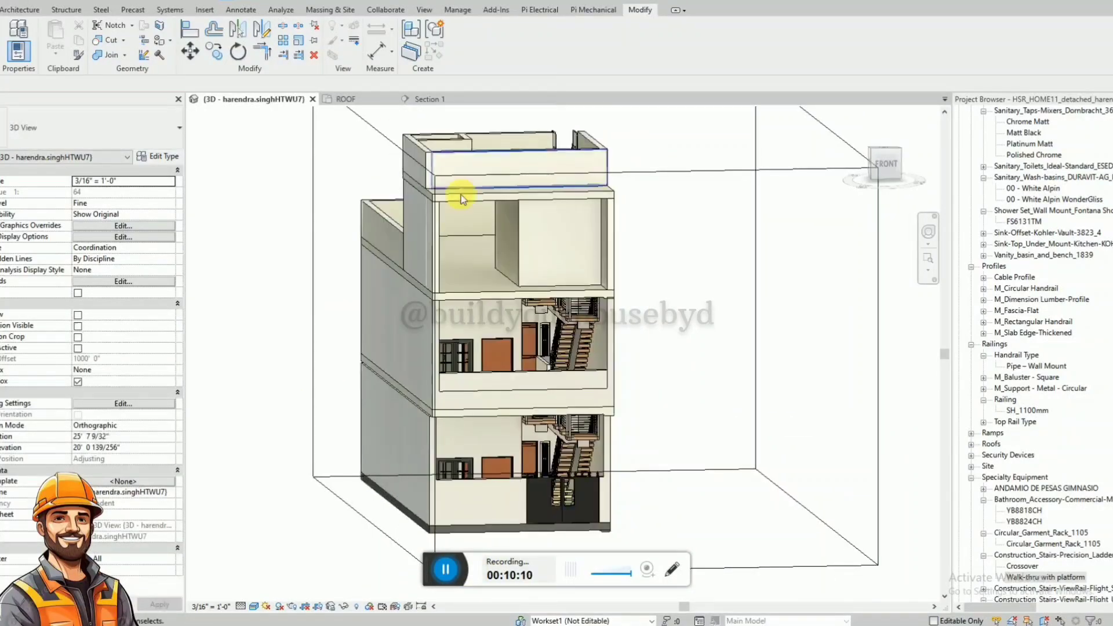
Draw a wall similar to the left parapet in the ROOF plan, about 5' 6" along the front edge from the left corner
{"action": "left_click", "coordinate": [347, 99]}
{"action": "scroll", "coordinate": [530, 388], "scroll_direction": "up", "scroll_amount": 2}
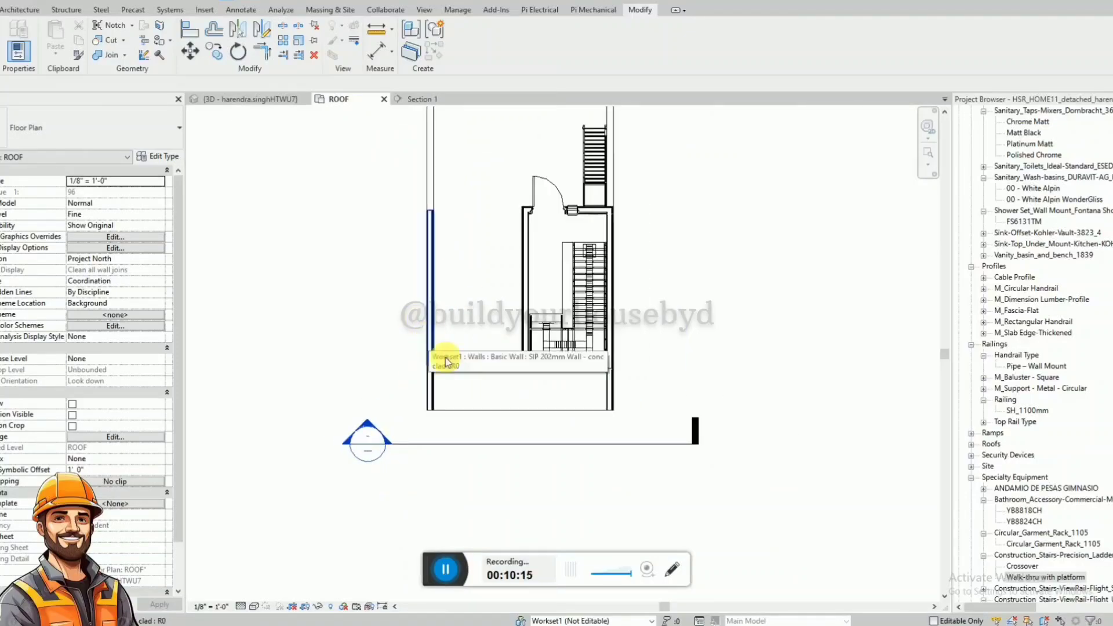
{"action": "left_click", "coordinate": [427, 193]}
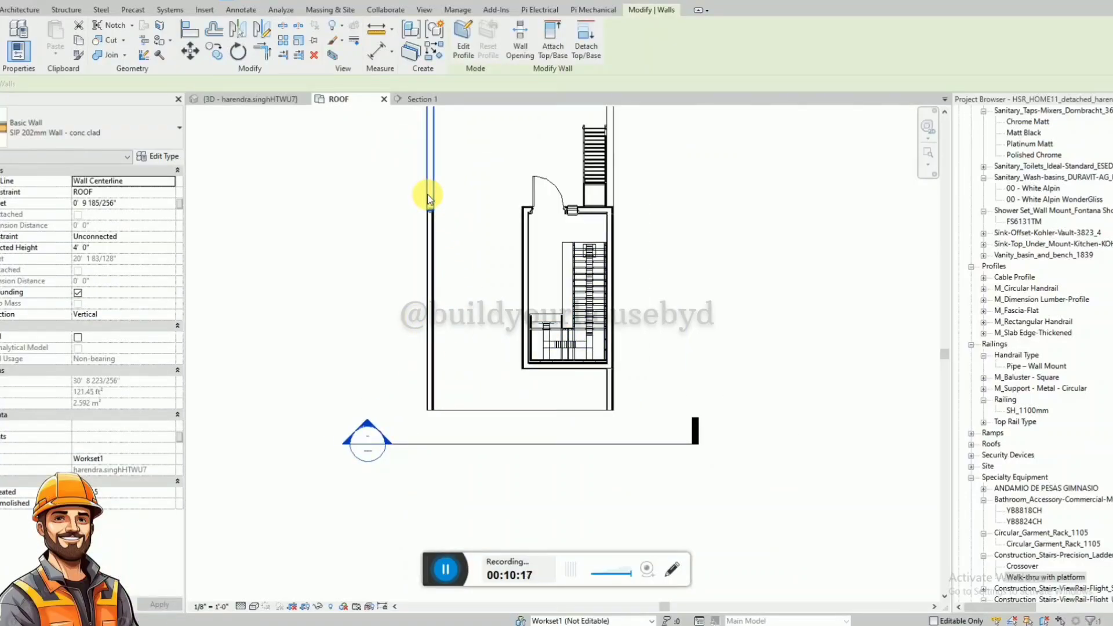
{"action": "key", "text": "c"}
{"action": "key", "text": "s"}
{"action": "scroll", "coordinate": [432, 408], "scroll_direction": "up", "scroll_amount": 3}
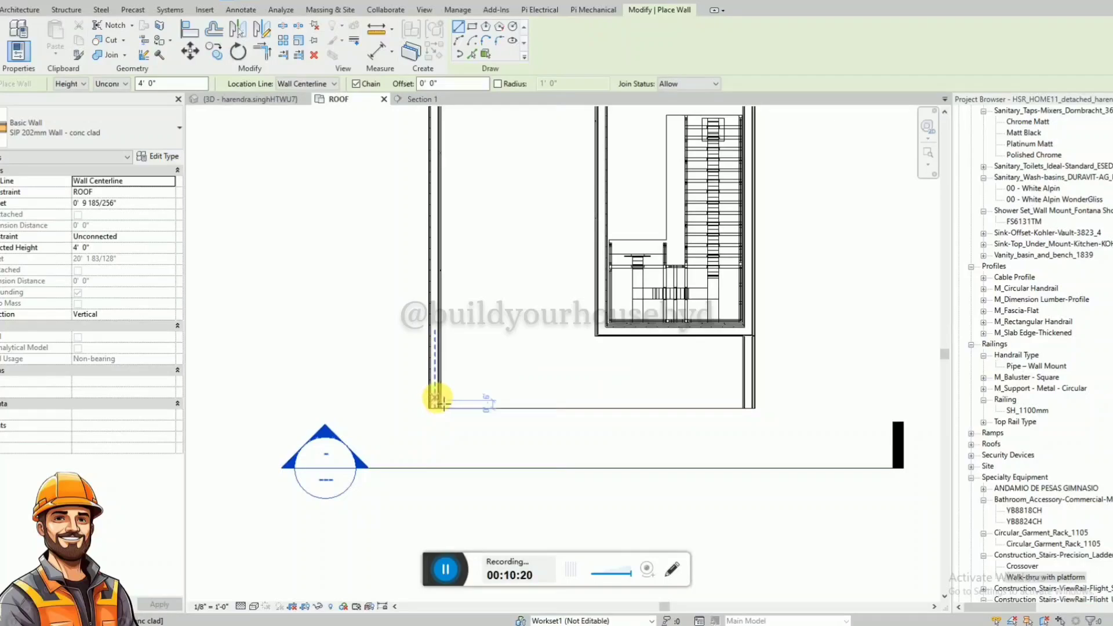
{"action": "left_click", "coordinate": [439, 400]}
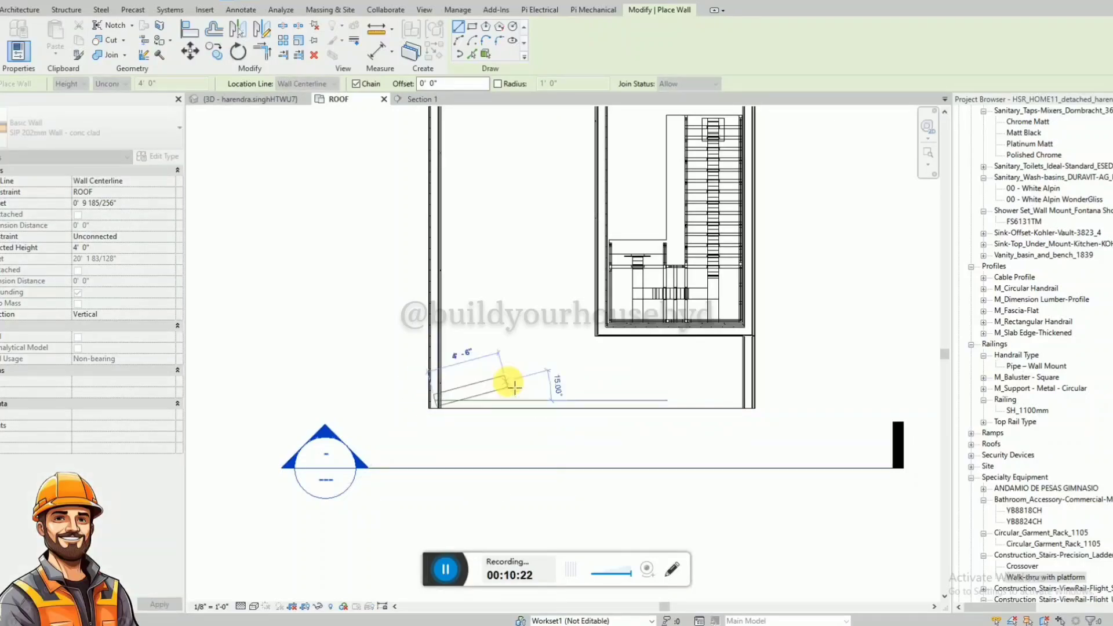
{"action": "left_click", "coordinate": [532, 400]}
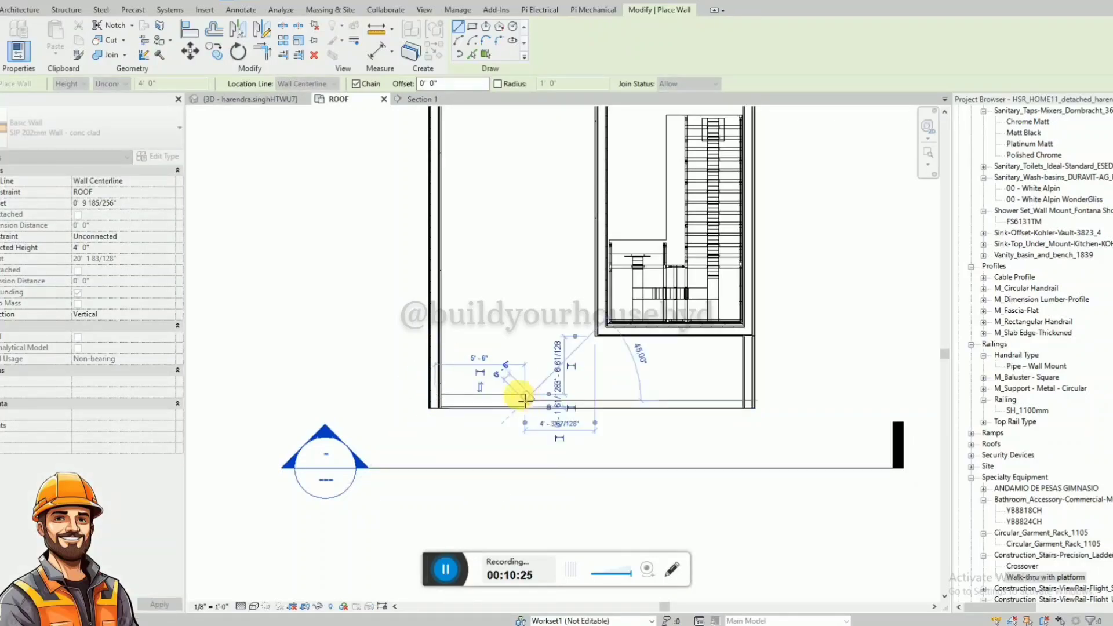
{"action": "key", "text": "Escape"}
{"action": "key", "text": "Escape"}
Set the new front wall's length to 5'
{"action": "left_click", "coordinate": [470, 355]}
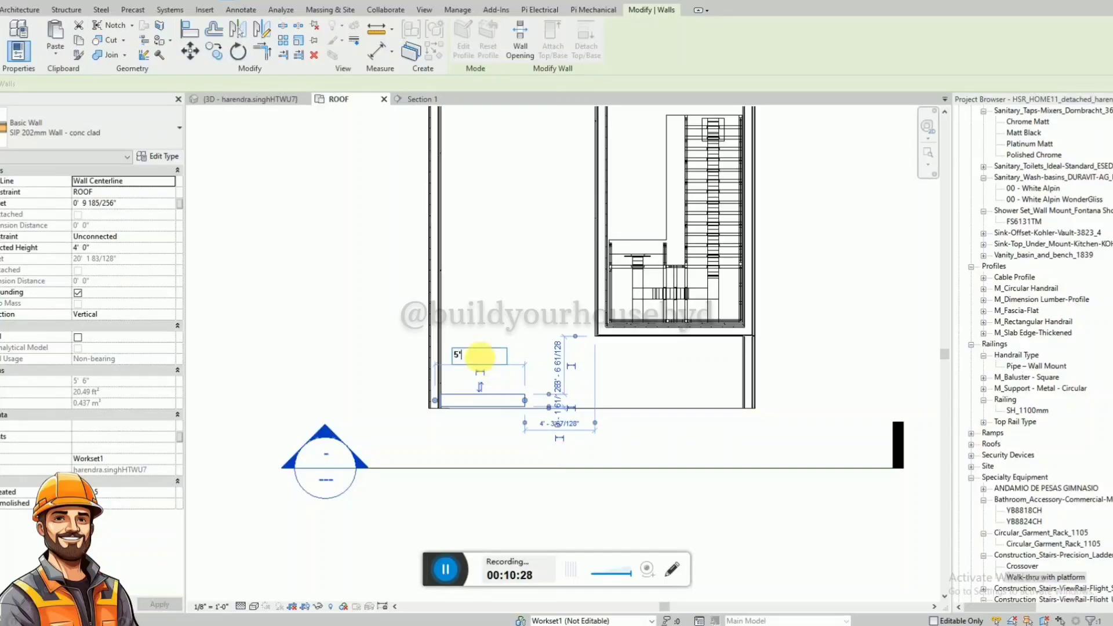
{"action": "type", "text": "5'"}
{"action": "key", "text": "Return"}
{"action": "key", "text": "Escape"}
{"action": "scroll", "coordinate": [437, 399], "scroll_direction": "up", "scroll_amount": 3}
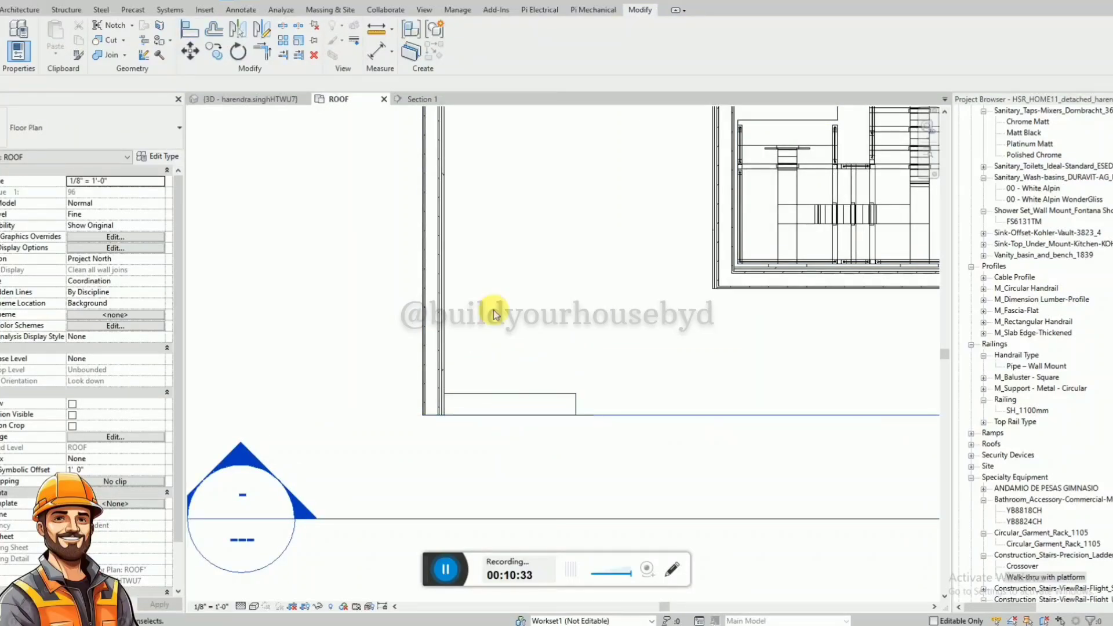
Extend the 5' front wall in Section 1 up to the top slab and down to the first-floor balcony slab
{"action": "left_click", "coordinate": [427, 99]}
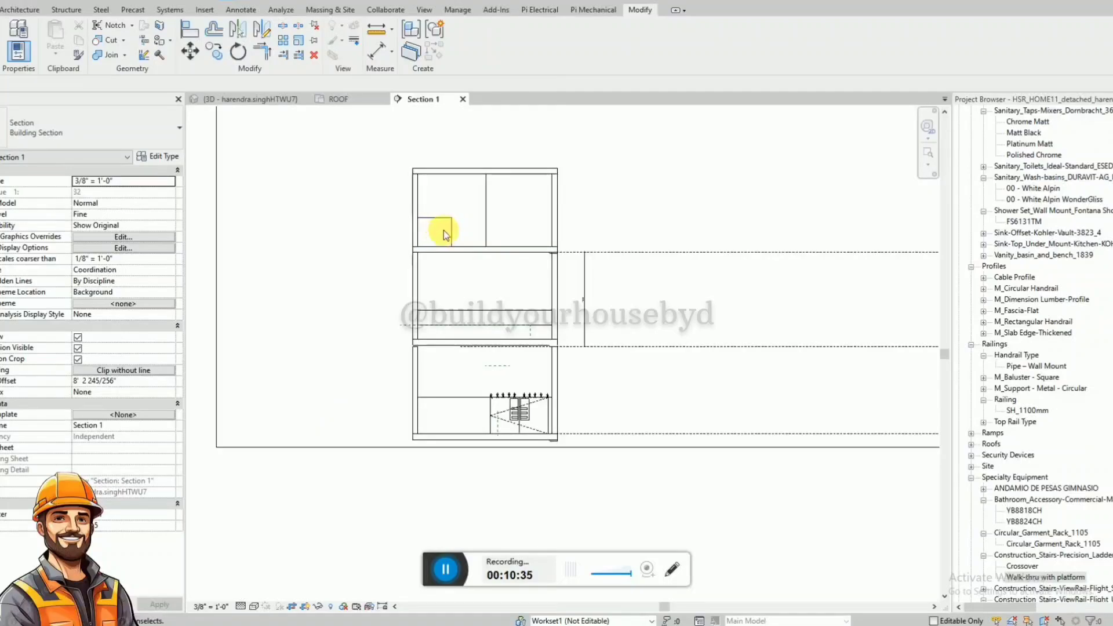
{"action": "left_click", "coordinate": [435, 209]}
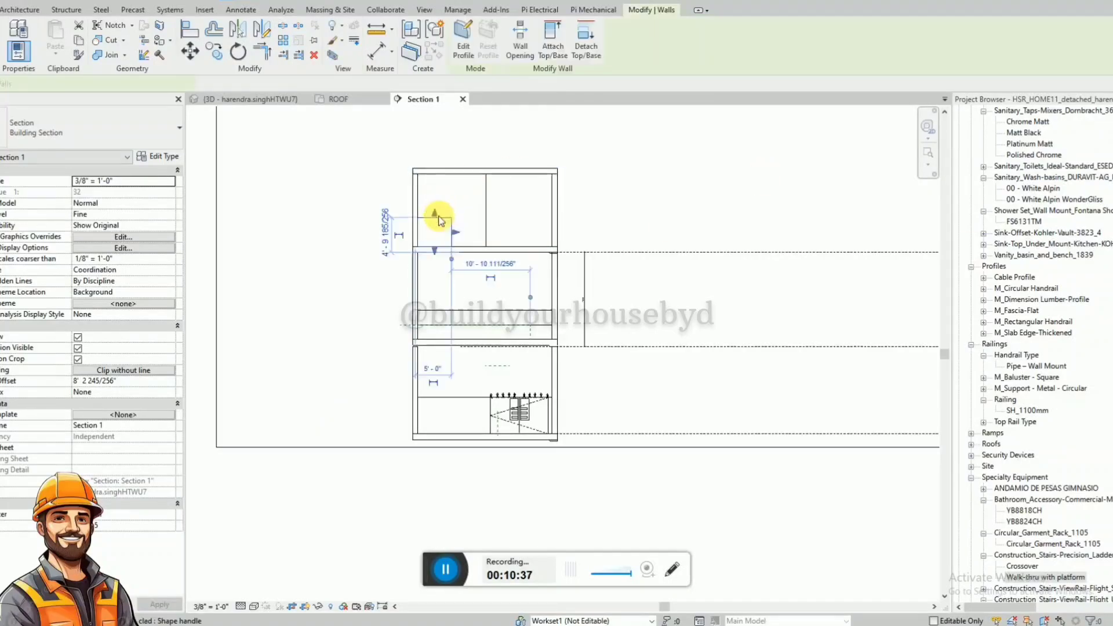
{"action": "left_click_drag", "start_coordinate": [440, 184], "coordinate": [468, 326]}
{"action": "scroll", "coordinate": [501, 335], "scroll_direction": "up", "scroll_amount": 3}
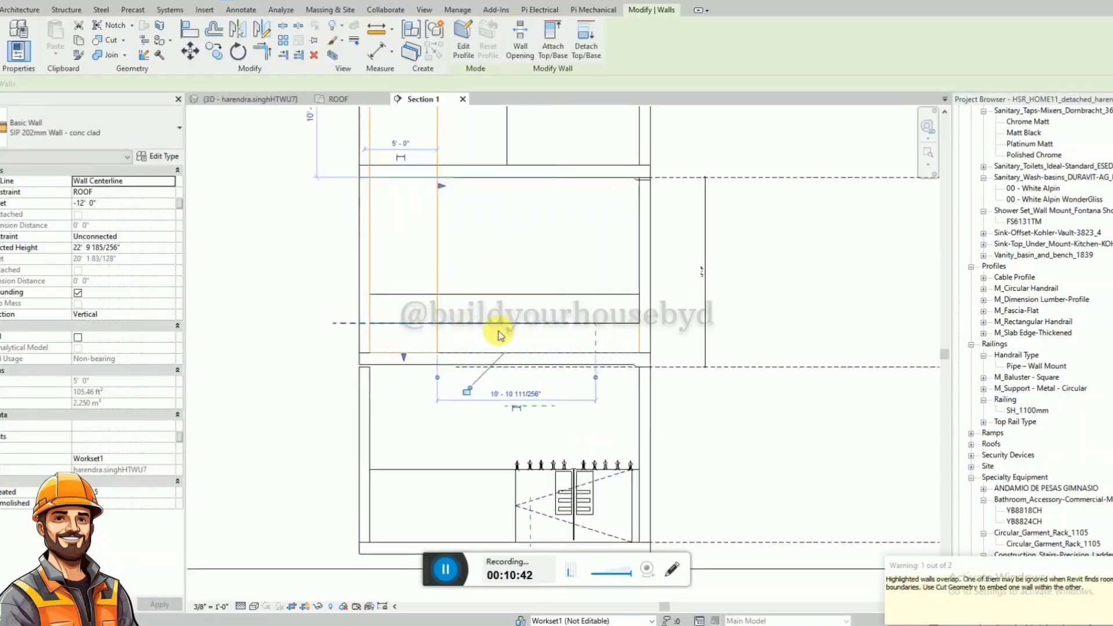
Try to edit the upper balcony wall's profile by moving its left edge to the 5' wall's inner edge and removing the constraints
{"action": "left_click", "coordinate": [482, 293]}
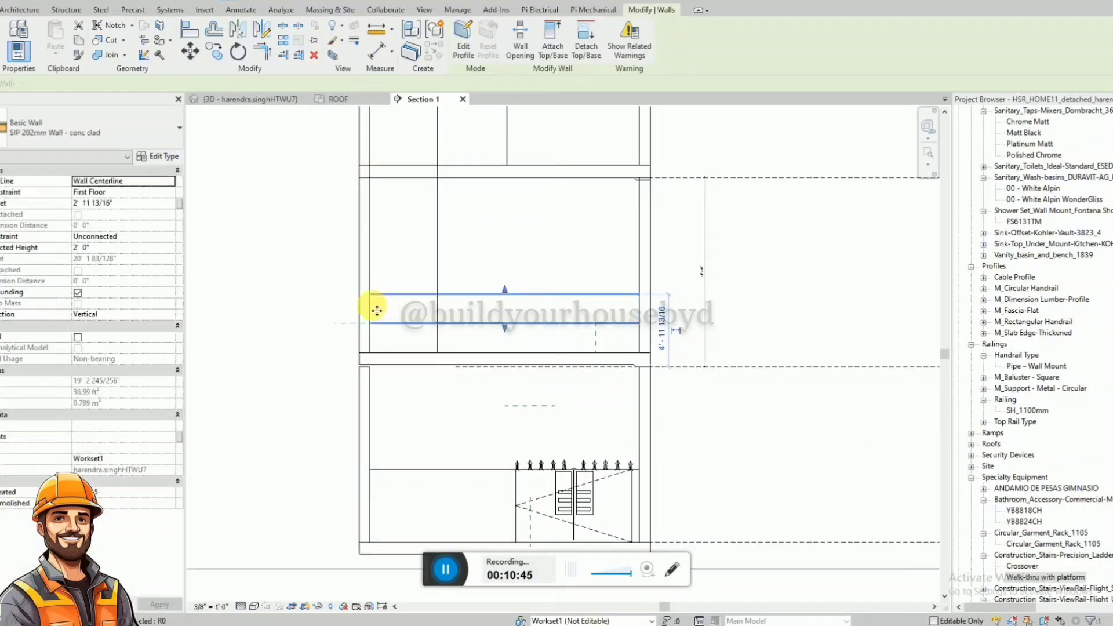
{"action": "left_click", "coordinate": [463, 50]}
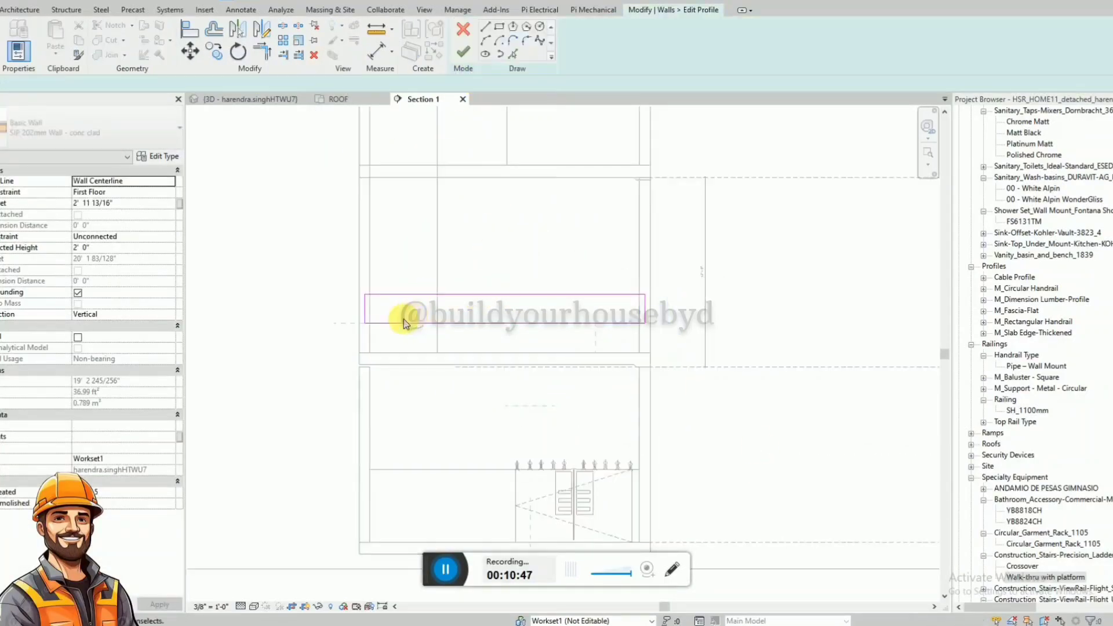
{"action": "left_click", "coordinate": [365, 307]}
{"action": "left_click_drag", "start_coordinate": [369, 309], "coordinate": [439, 310]}
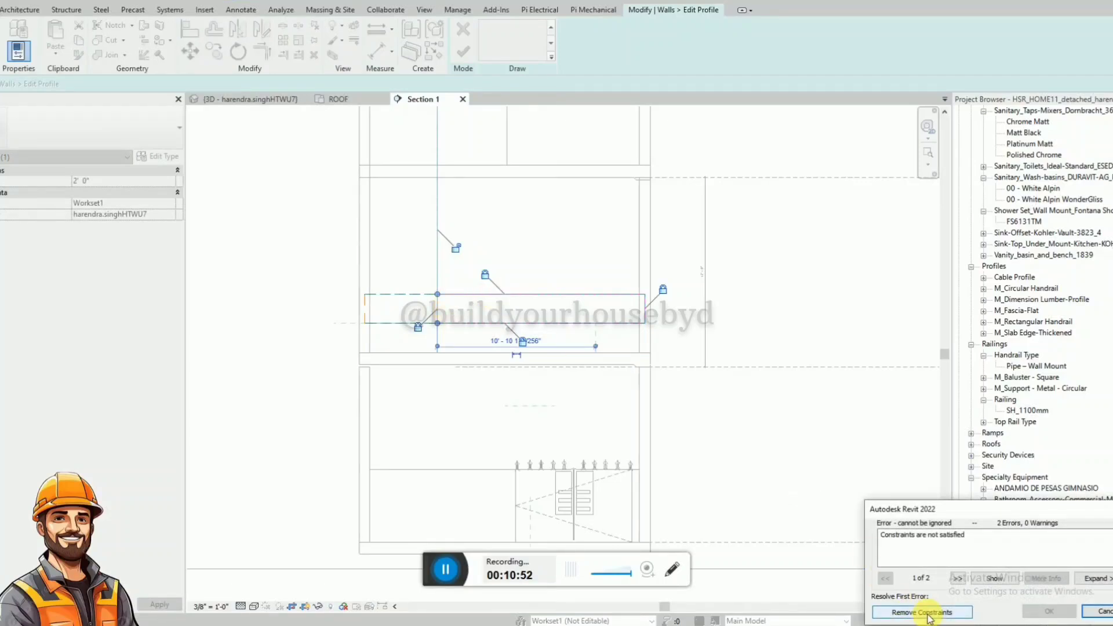
{"action": "left_click", "coordinate": [927, 613]}
{"action": "left_click", "coordinate": [463, 52]}
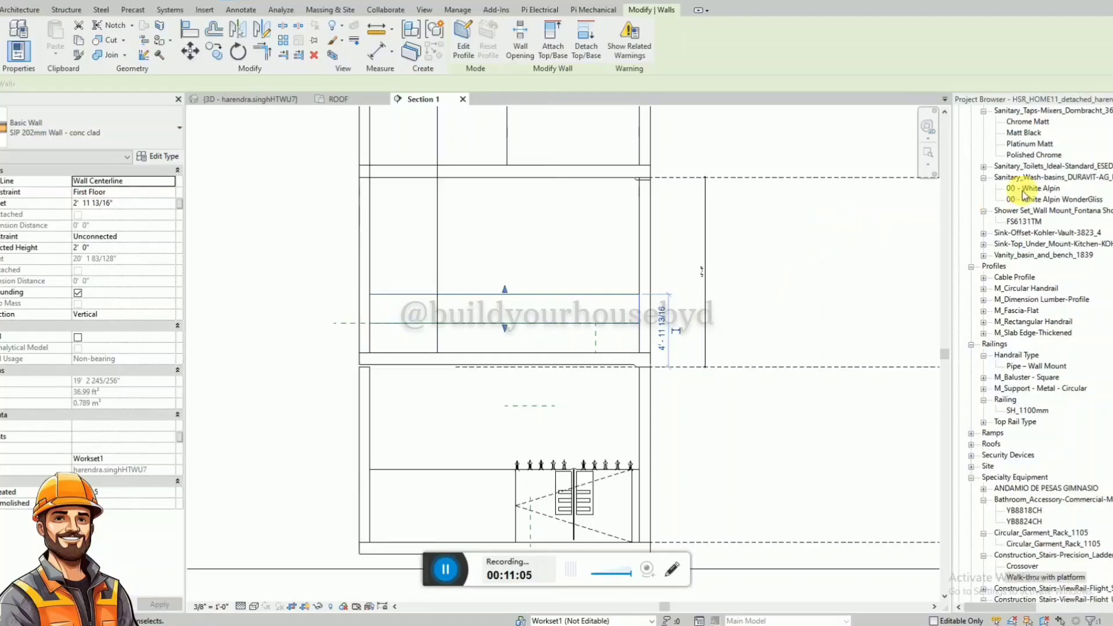
Open the First Floor floor plan
{"action": "scroll", "coordinate": [1025, 195], "scroll_direction": "up", "scroll_amount": 4}
{"action": "scroll", "coordinate": [1025, 232], "scroll_direction": "up", "scroll_amount": 15}
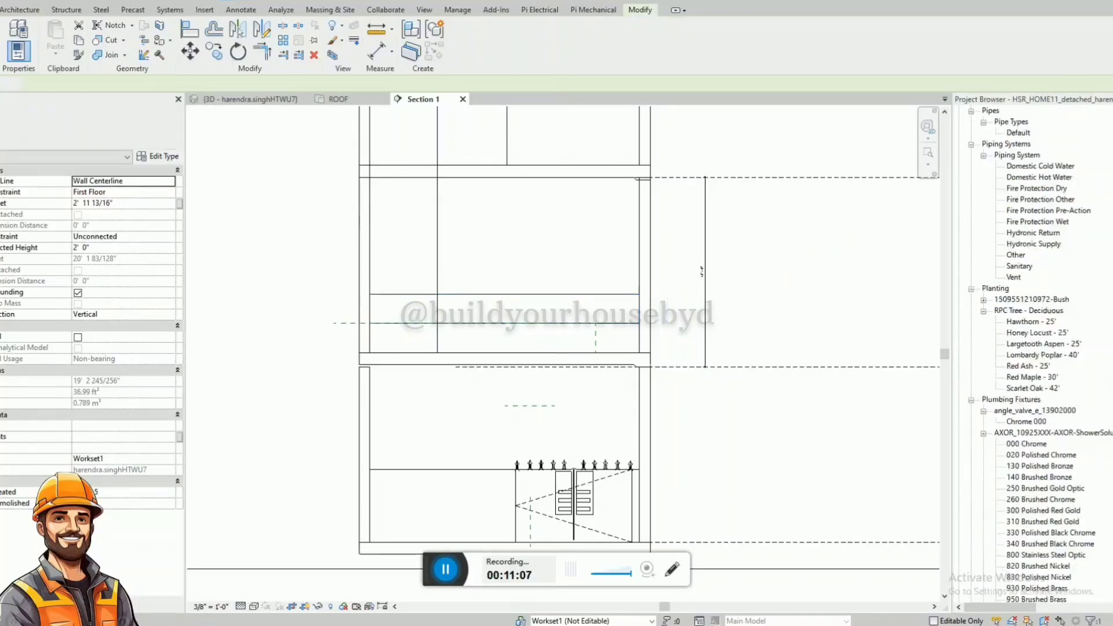
{"action": "left_click", "coordinate": [1010, 145]}
{"action": "double_click", "coordinate": [1010, 145]}
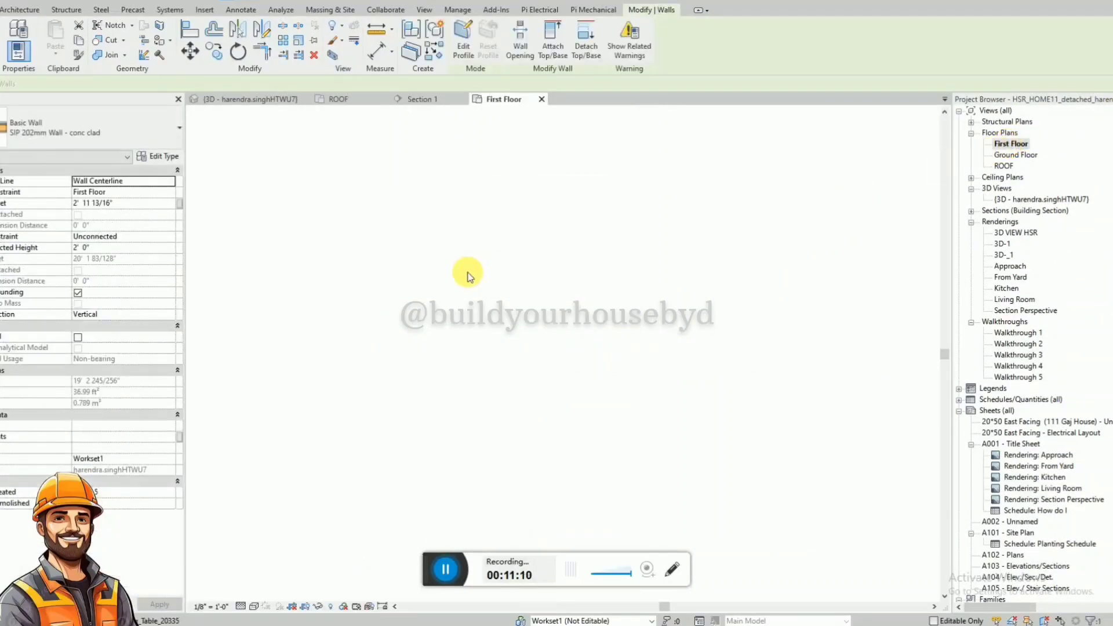
Shorten the upper balcony wall in the First Floor plan so its left end meets the 5' wall's free end
{"action": "scroll", "coordinate": [531, 521], "scroll_direction": "up", "scroll_amount": 2}
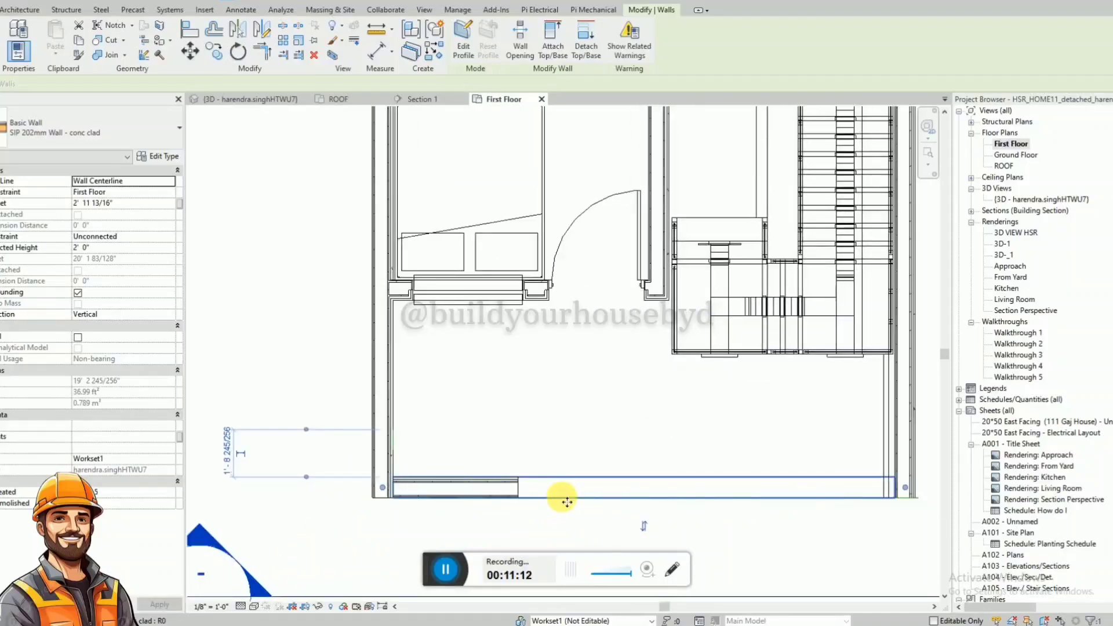
{"action": "left_click_drag", "start_coordinate": [382, 488], "coordinate": [518, 491]}
{"action": "left_click", "coordinate": [531, 507]}
{"action": "scroll", "coordinate": [531, 507], "scroll_direction": "up", "scroll_amount": 2}
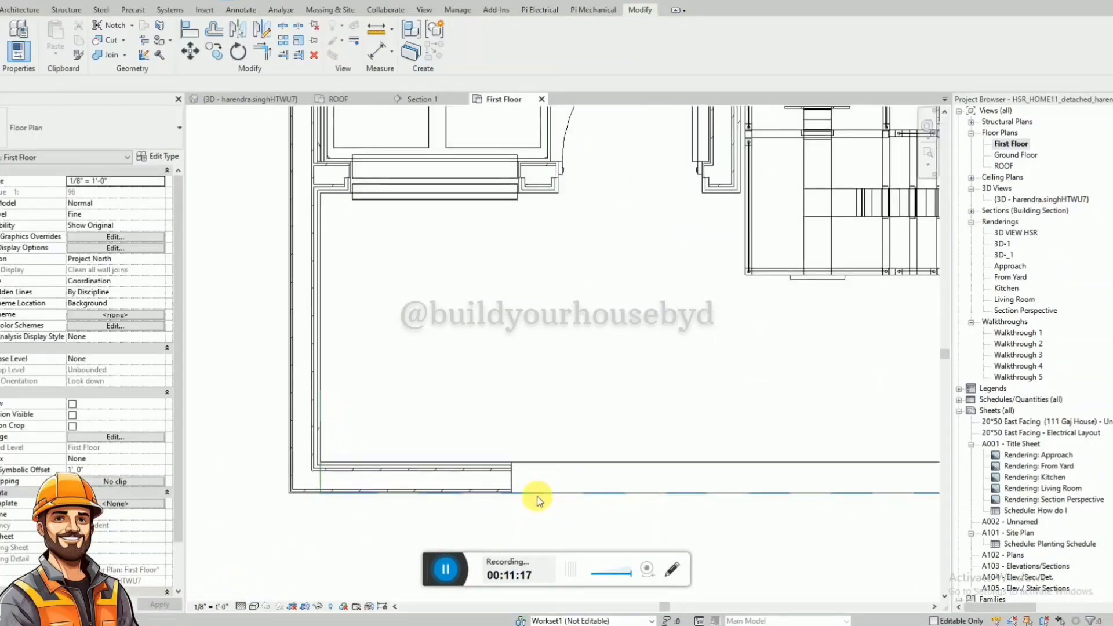
Select the lower balcony wall in Section 1 and shorten it in the First Floor plan to end at the 5' wall's free end
{"action": "left_click", "coordinate": [422, 100]}
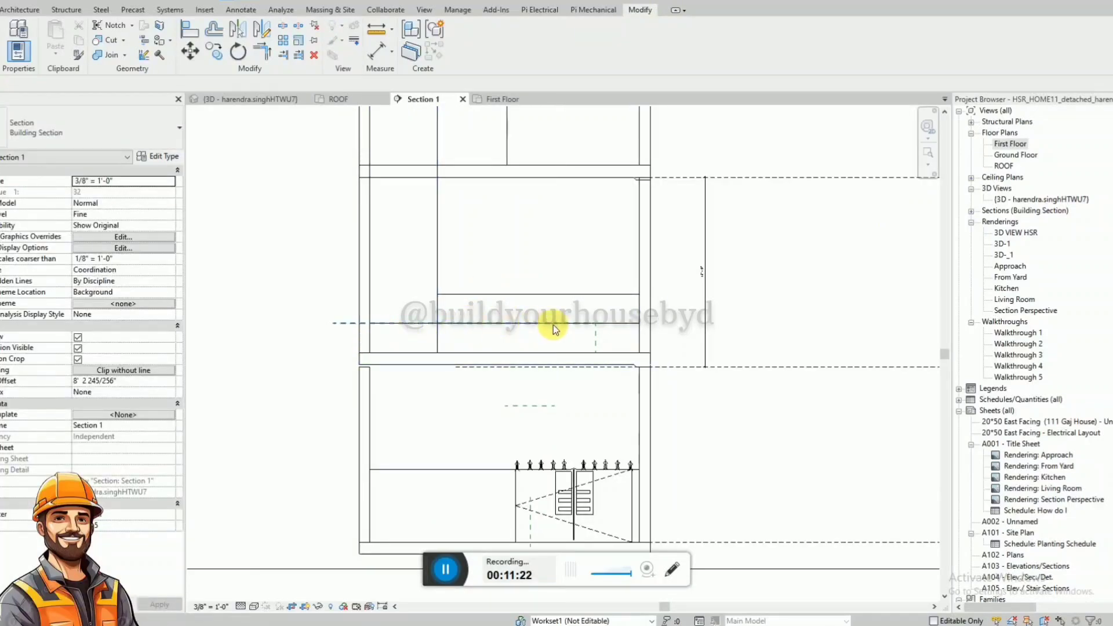
{"action": "left_click", "coordinate": [628, 344]}
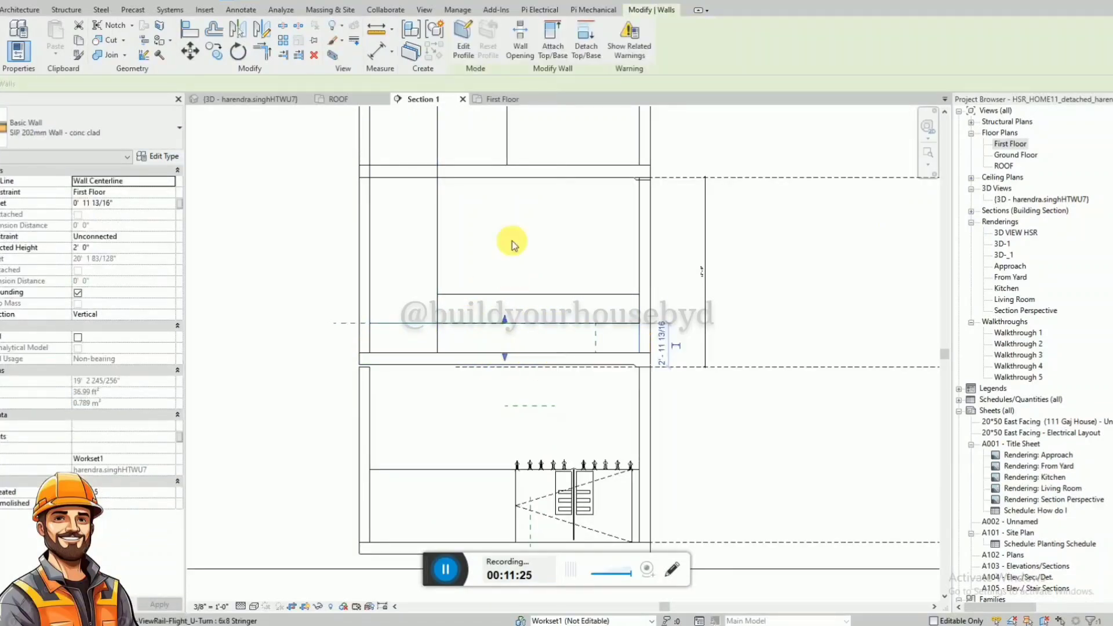
{"action": "left_click", "coordinate": [506, 100]}
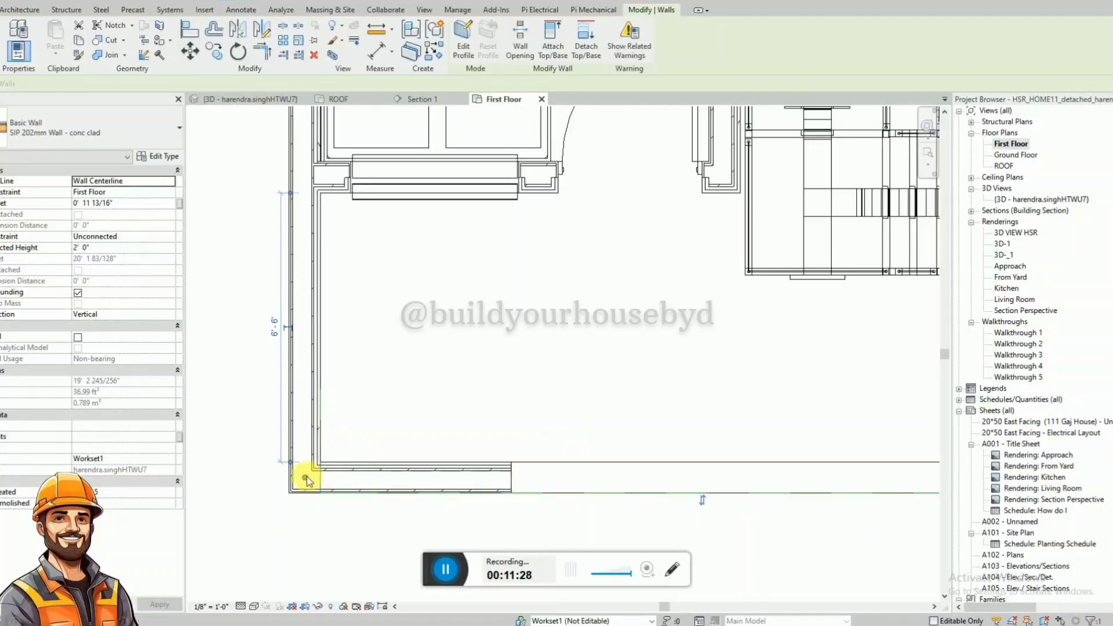
{"action": "left_click", "coordinate": [426, 489]}
{"action": "left_click_drag", "start_coordinate": [426, 489], "coordinate": [510, 480]}
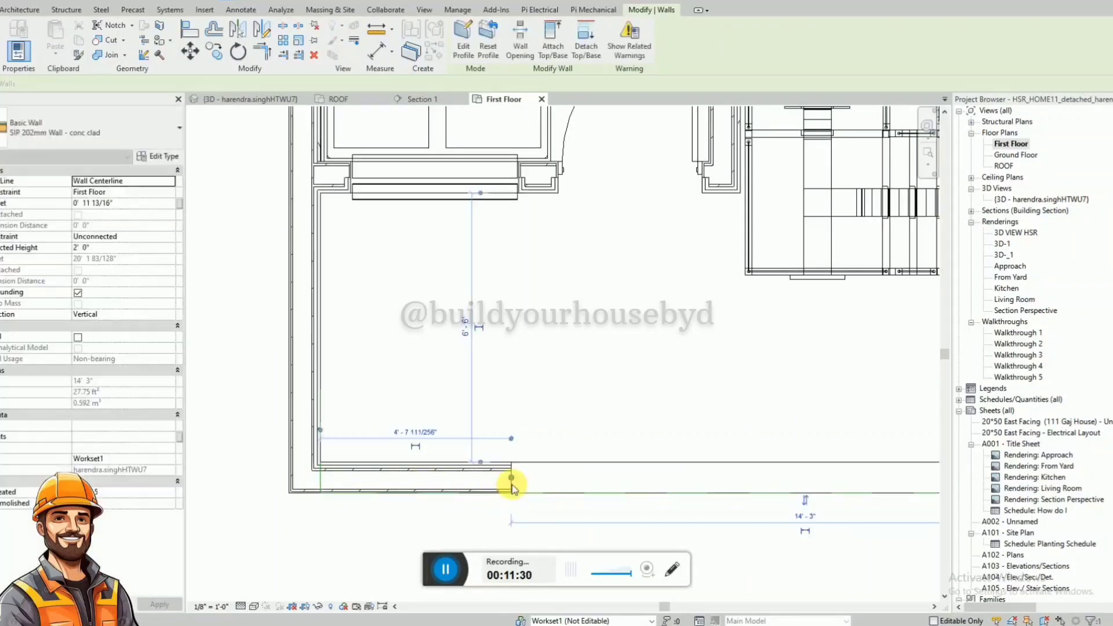
Delete the dashed reference line running along the top of the lower balcony wall in Section 1
{"action": "left_click", "coordinate": [418, 99]}
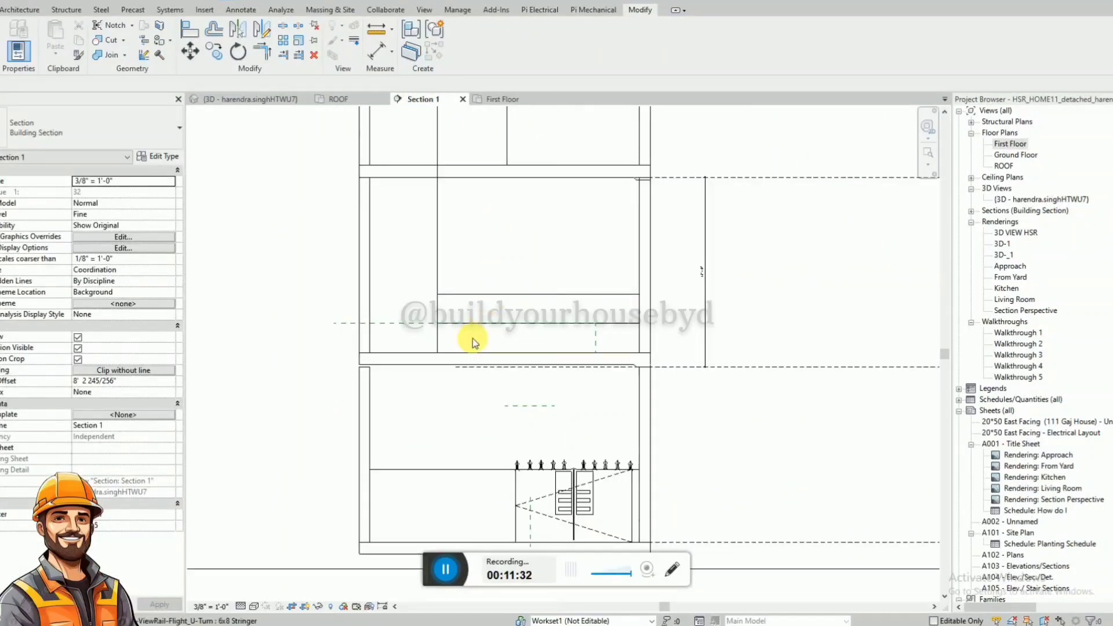
{"action": "left_click", "coordinate": [395, 323]}
{"action": "key", "text": "Delete"}
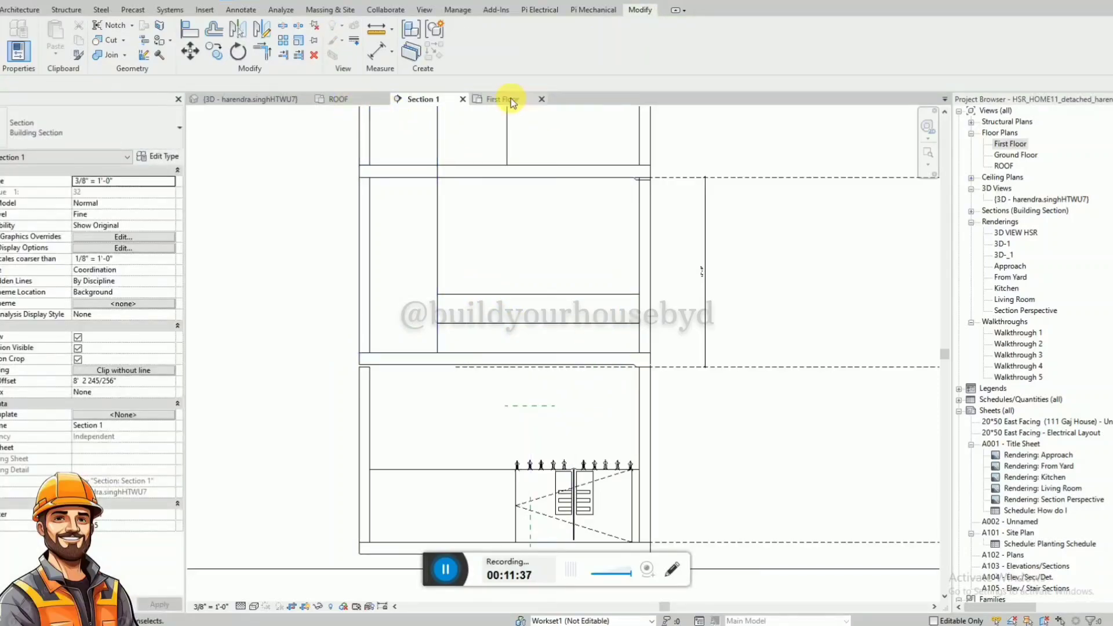
Bring the 5' front wall flush with the projecting slab edge, working from the left side of the 3D model
{"action": "left_click", "coordinate": [278, 98]}
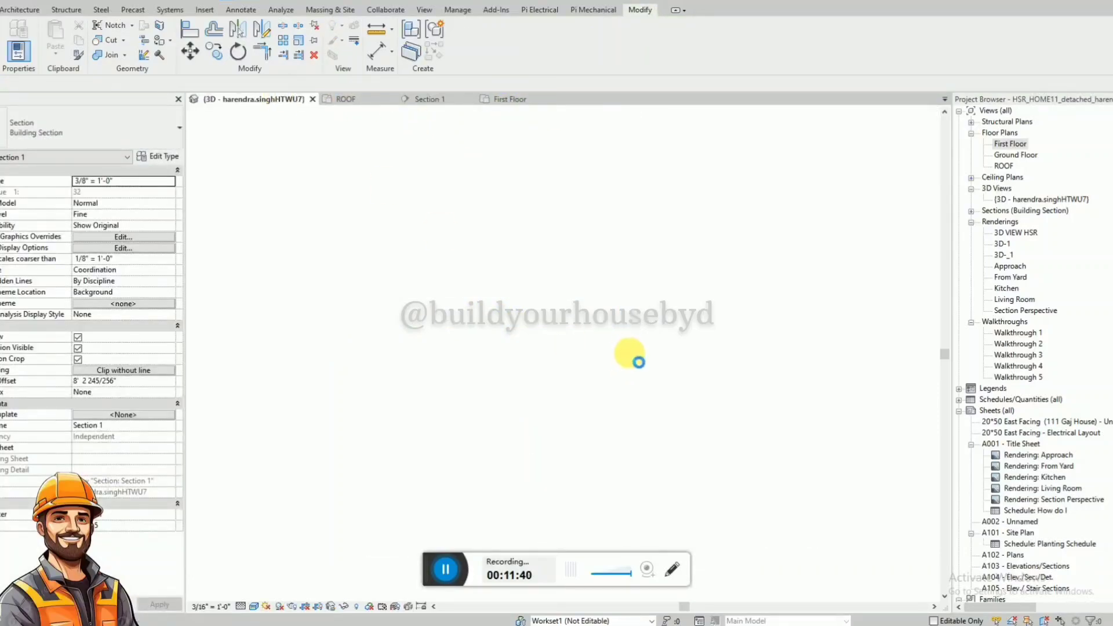
{"action": "middle_click_drag", "start_coordinate": [641, 354], "coordinate": [507, 556], "text": "shift"}
{"action": "middle_click_drag", "start_coordinate": [572, 463], "coordinate": [931, 212], "text": "shift"}
{"action": "scroll", "coordinate": [596, 237], "scroll_direction": "up", "scroll_amount": 3}
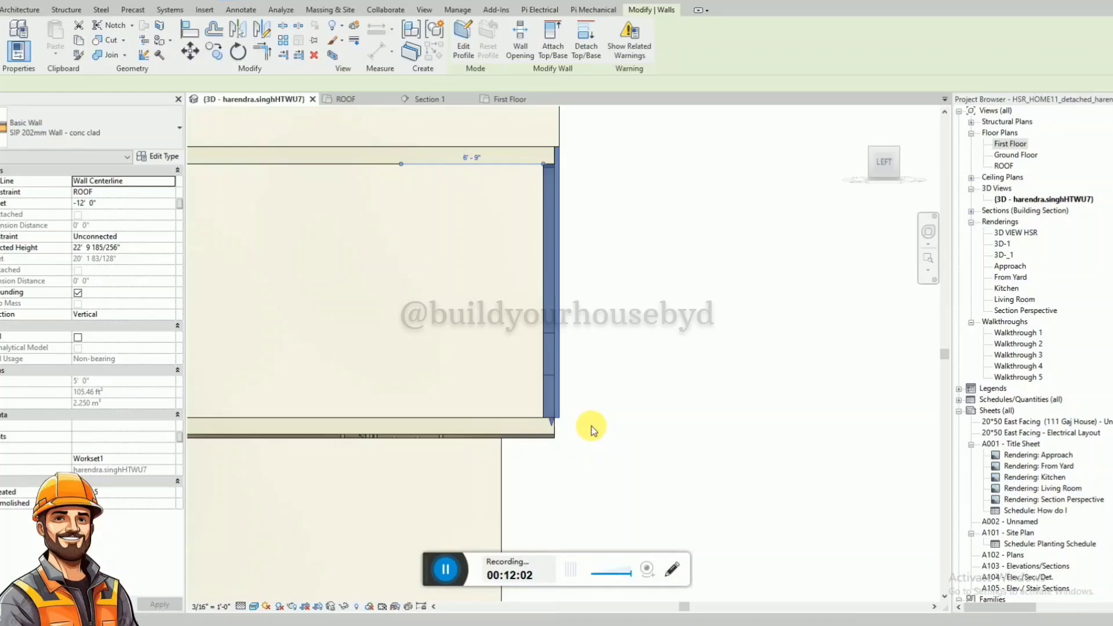
{"action": "left_click", "coordinate": [599, 433]}
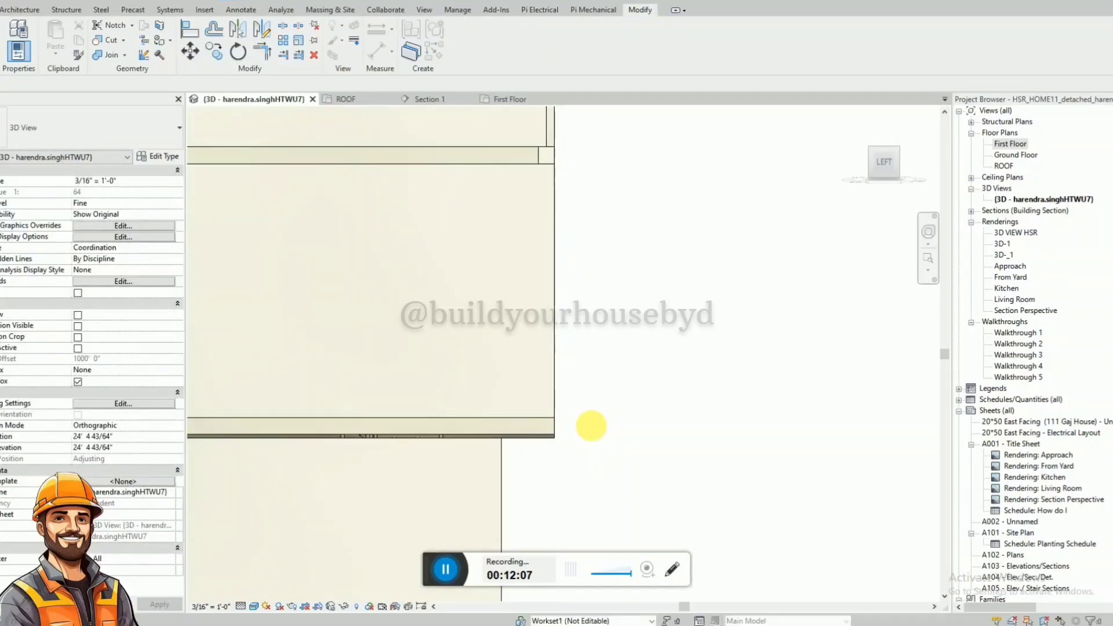
{"action": "middle_click_drag", "start_coordinate": [566, 393], "coordinate": [420, 572], "text": "shift"}
{"action": "scroll", "coordinate": [529, 253], "scroll_direction": "up", "scroll_amount": 3}
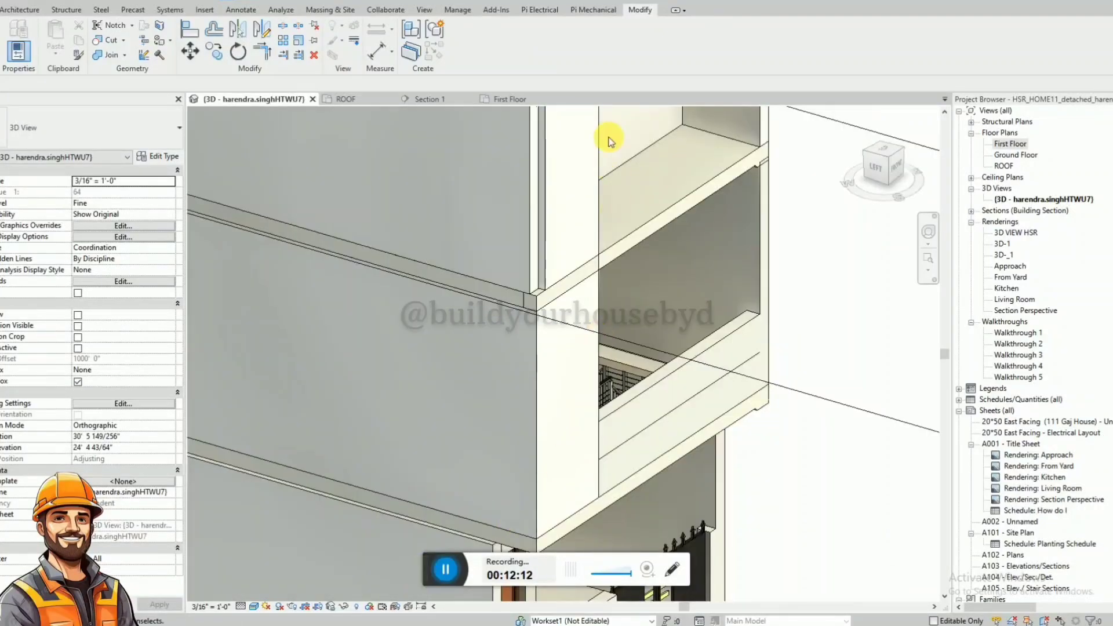
Extend the upper floor's left side wall to the front corner in the ROOF plan so it joins the 5' wall
{"action": "left_click", "coordinate": [510, 99]}
{"action": "left_click", "coordinate": [342, 100]}
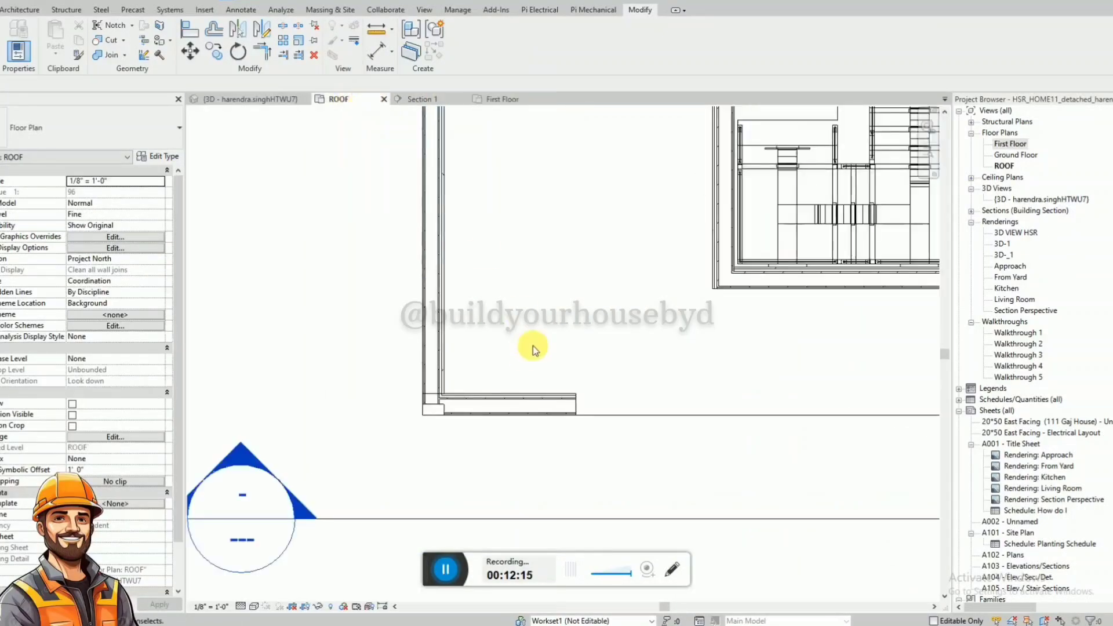
{"action": "left_click", "coordinate": [412, 364]}
{"action": "mouse_move", "coordinate": [412, 403]}
{"action": "left_mouse_down"}
{"action": "mouse_move", "coordinate": [418, 415]}
{"action": "mouse_move", "coordinate": [413, 407]}
{"action": "left_mouse_up"}
{"action": "key", "text": "Escape"}
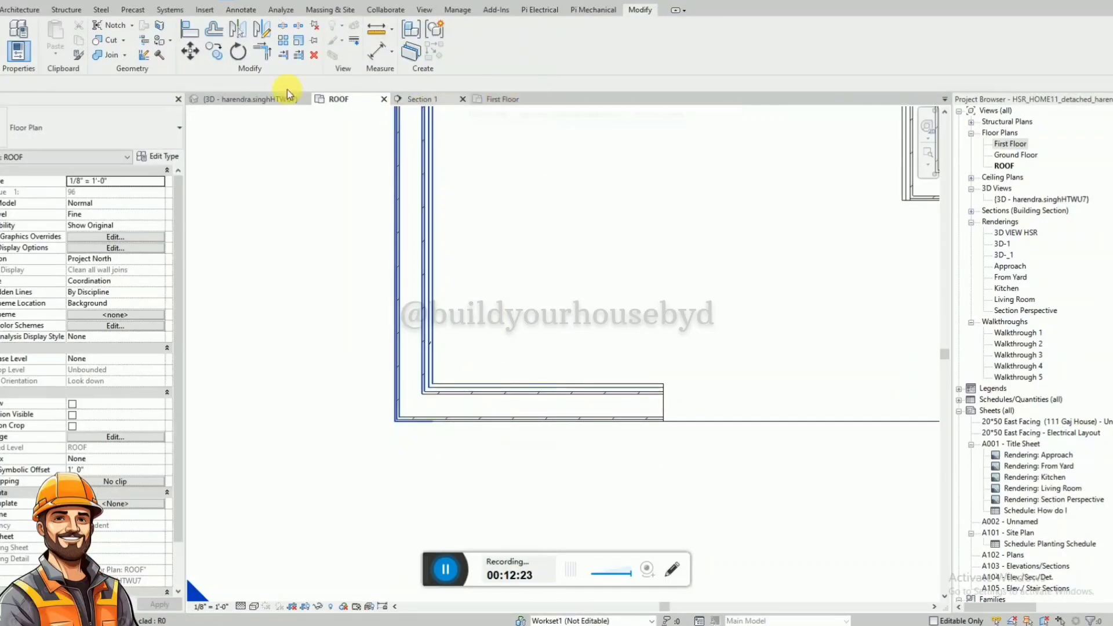
Extend the first floor's left side wall to the front corner in the First Floor plan so it joins the 5' wall
{"action": "left_click", "coordinate": [285, 98]}
{"action": "scroll", "coordinate": [575, 291], "scroll_direction": "down", "scroll_amount": 3}
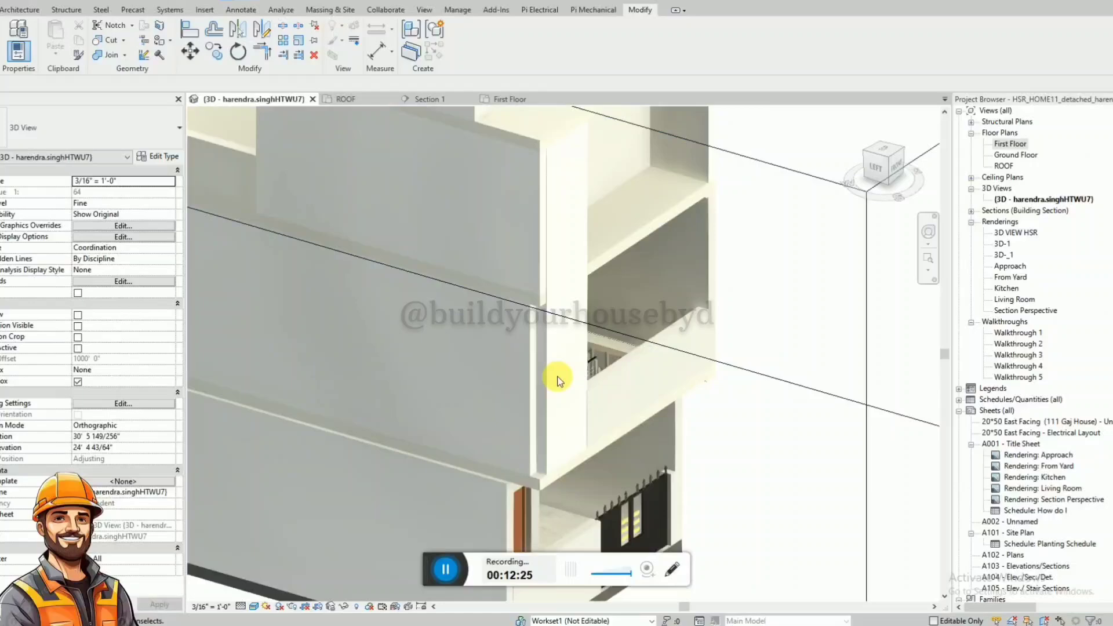
{"action": "left_click", "coordinate": [527, 430]}
{"action": "middle_click_drag", "start_coordinate": [527, 429], "coordinate": [521, 100], "text": "shift"}
{"action": "left_click", "coordinate": [521, 100]}
{"action": "left_click", "coordinate": [315, 469]}
{"action": "left_click", "coordinate": [307, 463]}
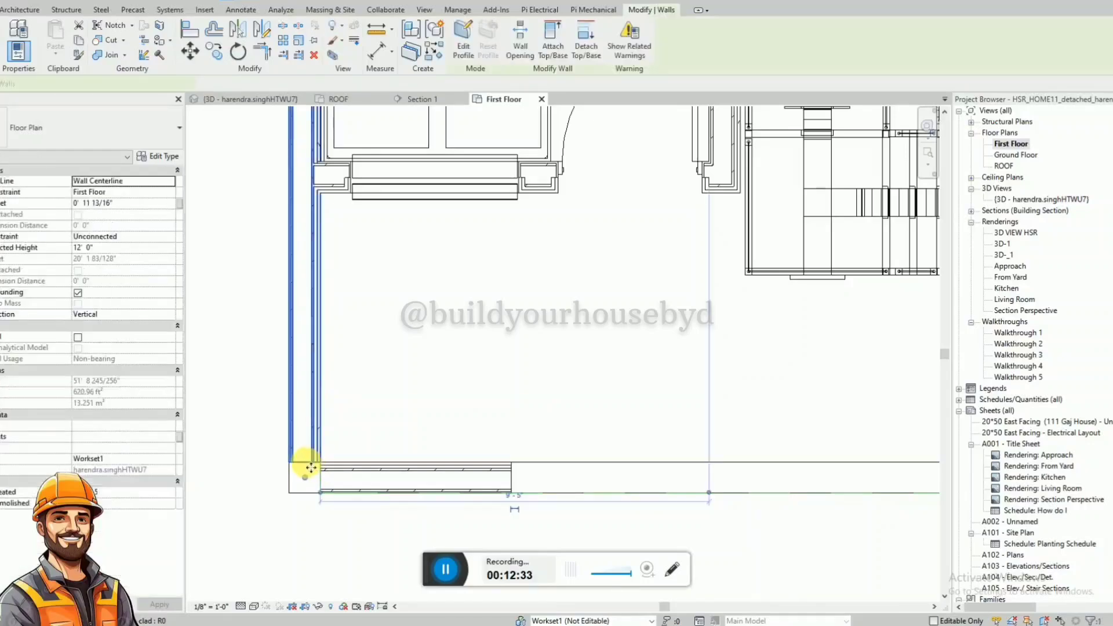
{"action": "mouse_move", "coordinate": [305, 478]}
{"action": "left_mouse_down"}
{"action": "mouse_move", "coordinate": [308, 491]}
{"action": "mouse_move", "coordinate": [304, 480]}
{"action": "left_mouse_up"}
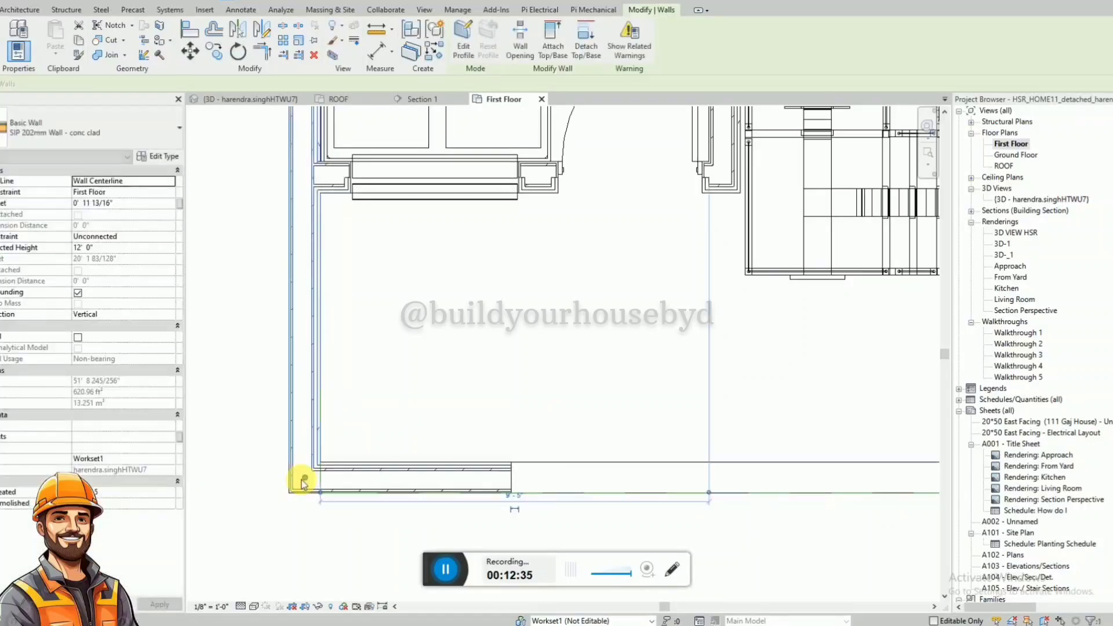
{"action": "key", "text": "Escape"}
Move the 5' front wall outward by about 4 1/2" in the left side 3D view, toggling the Constrain option
{"action": "left_click", "coordinate": [283, 103]}
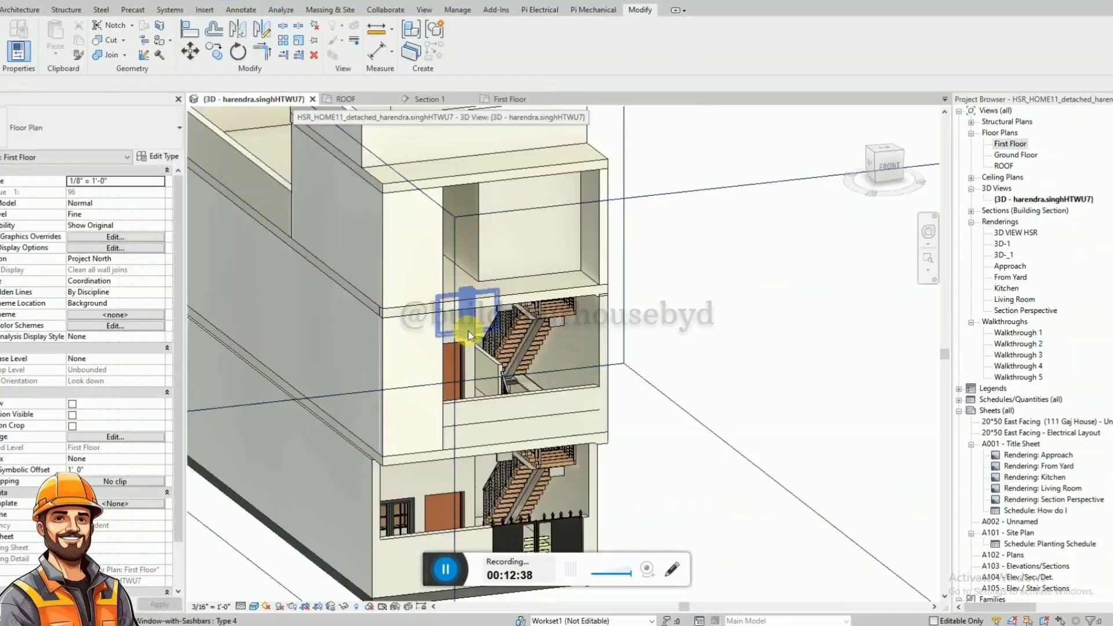
{"action": "middle_click_drag", "start_coordinate": [472, 330], "coordinate": [532, 377], "text": "shift"}
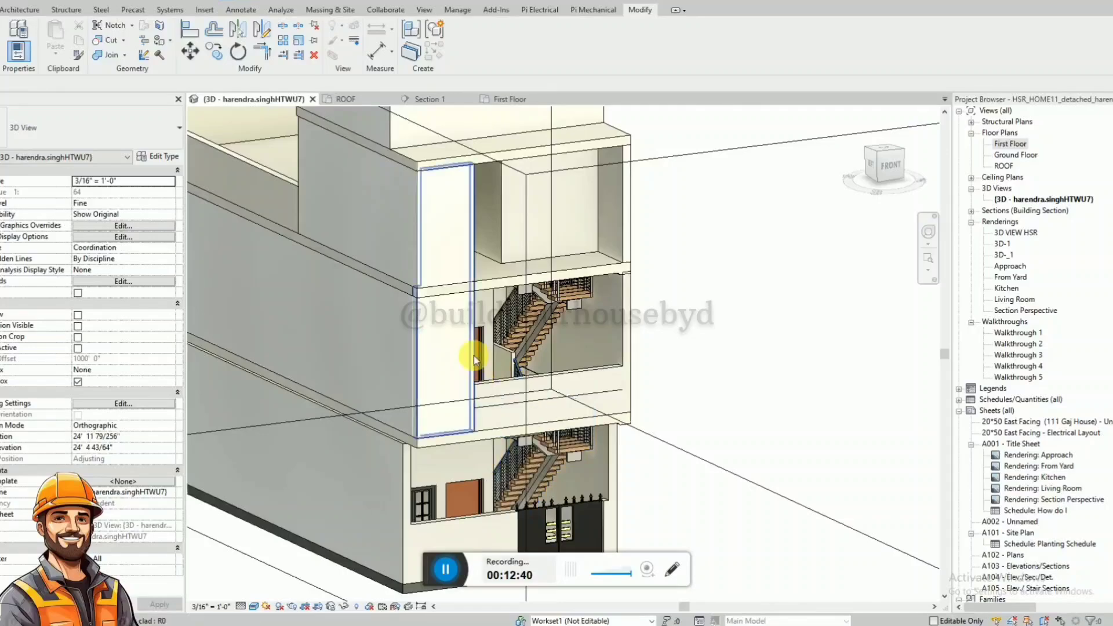
{"action": "left_click", "coordinate": [472, 355]}
{"action": "middle_click_drag", "start_coordinate": [472, 355], "coordinate": [366, 364], "text": "shift"}
{"action": "key", "text": "Escape"}
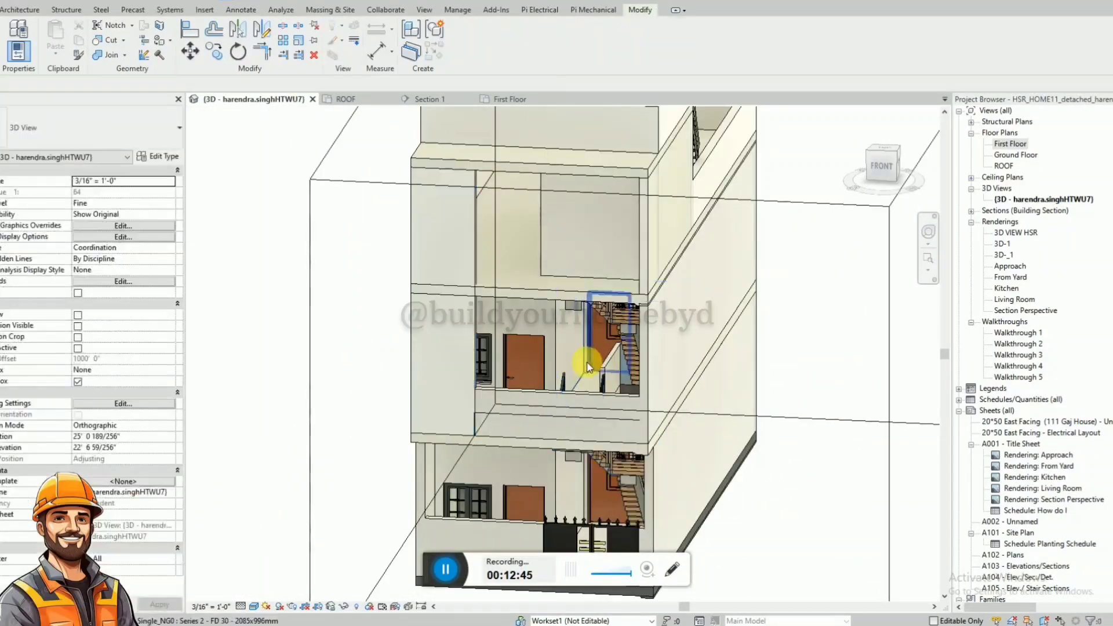
{"action": "left_click", "coordinate": [475, 310]}
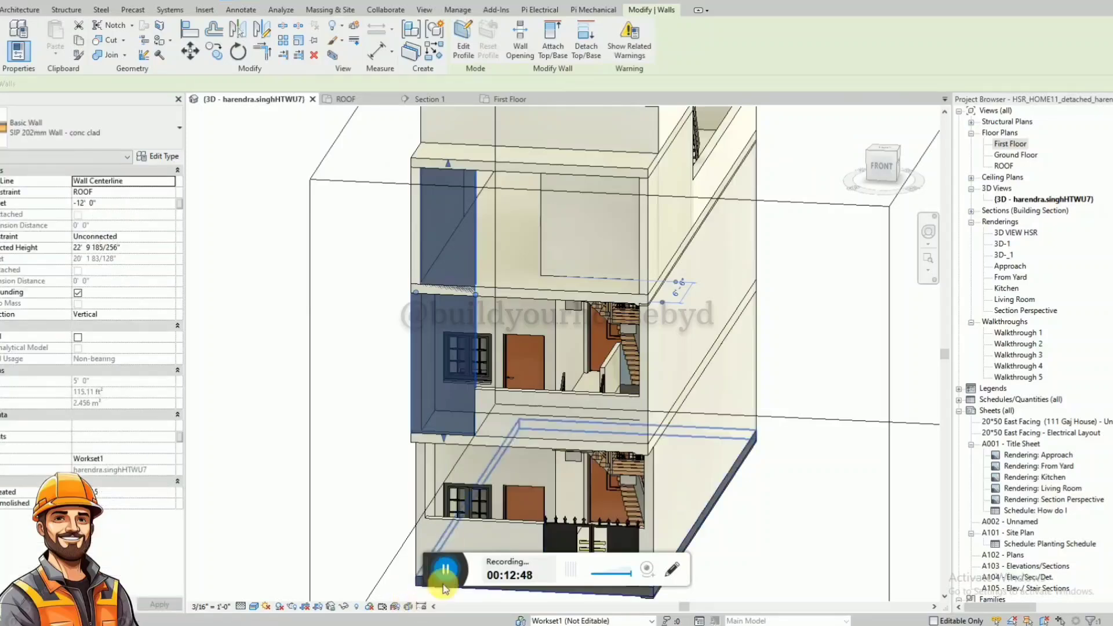
{"action": "middle_click_drag", "start_coordinate": [445, 587], "coordinate": [551, 428], "text": "shift"}
{"action": "scroll", "coordinate": [552, 428], "scroll_direction": "up", "scroll_amount": 5}
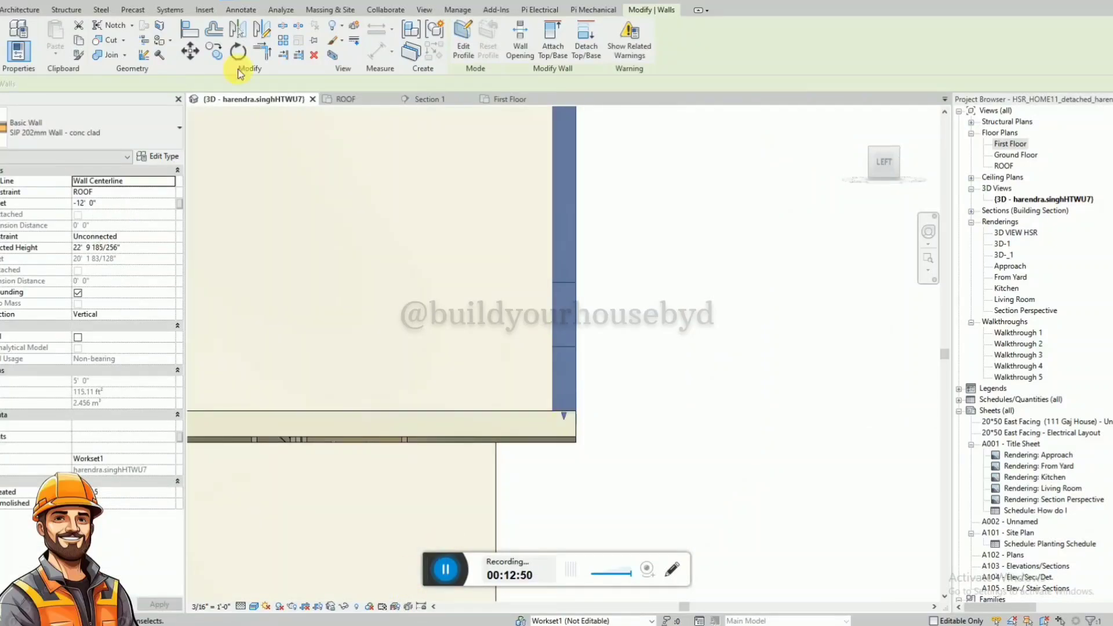
{"action": "left_click", "coordinate": [590, 352]}
{"action": "left_click", "coordinate": [574, 369]}
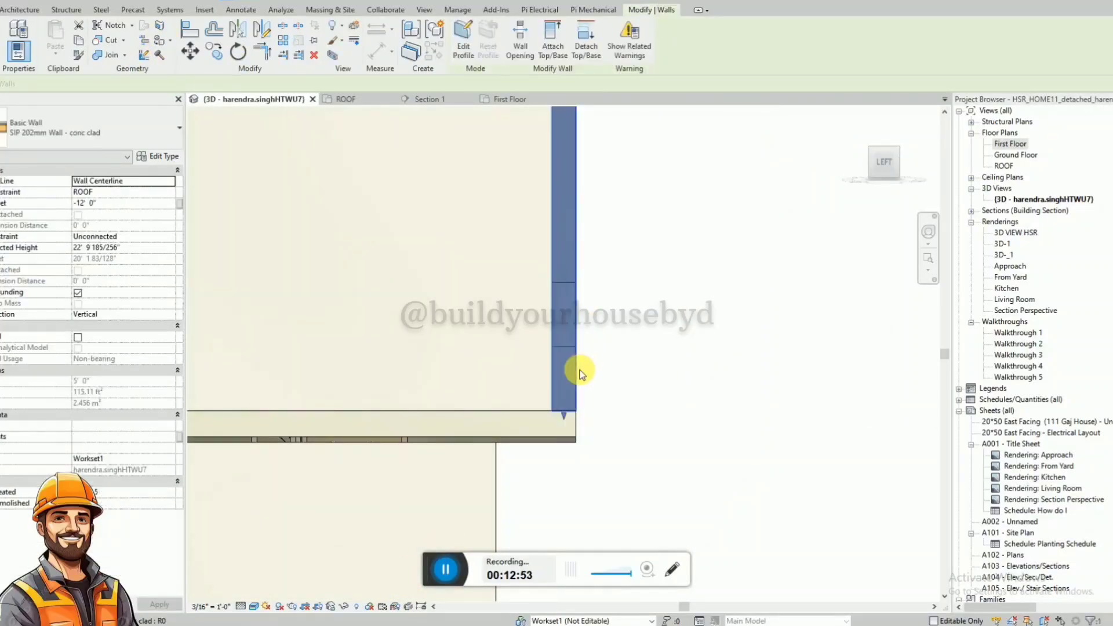
{"action": "key", "text": "m"}
{"action": "key", "text": "v"}
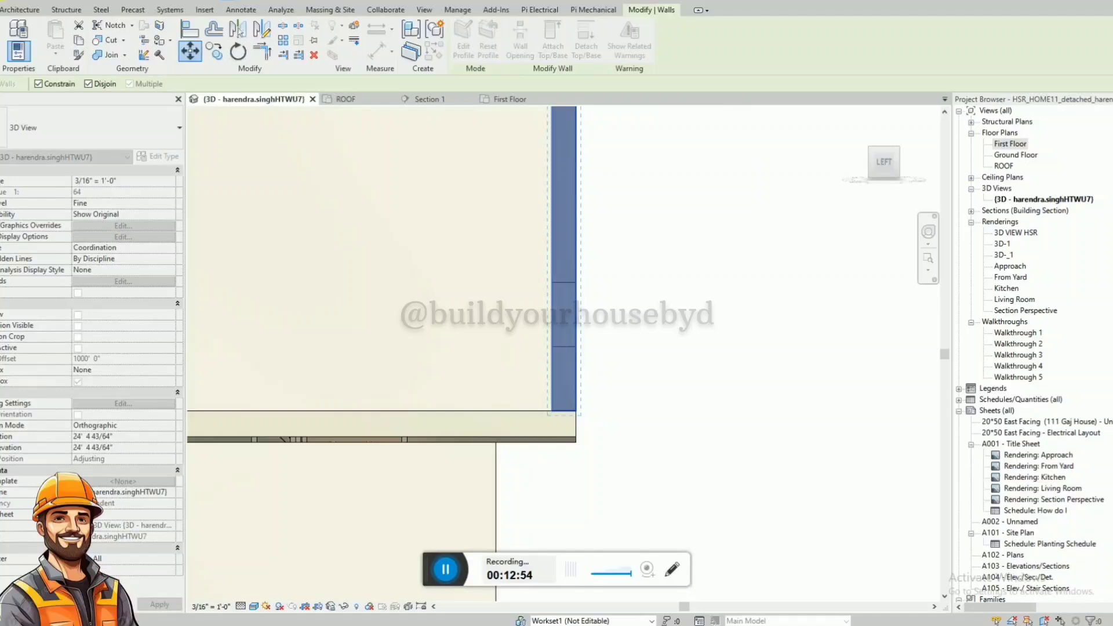
{"action": "left_click", "coordinate": [52, 88]}
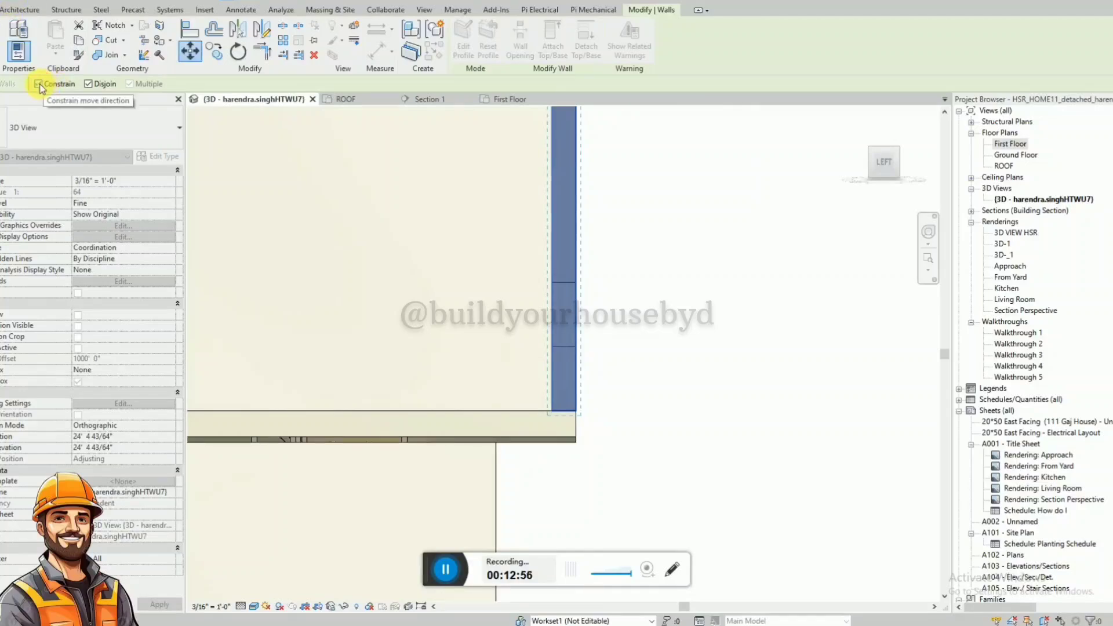
{"action": "left_click", "coordinate": [565, 411]}
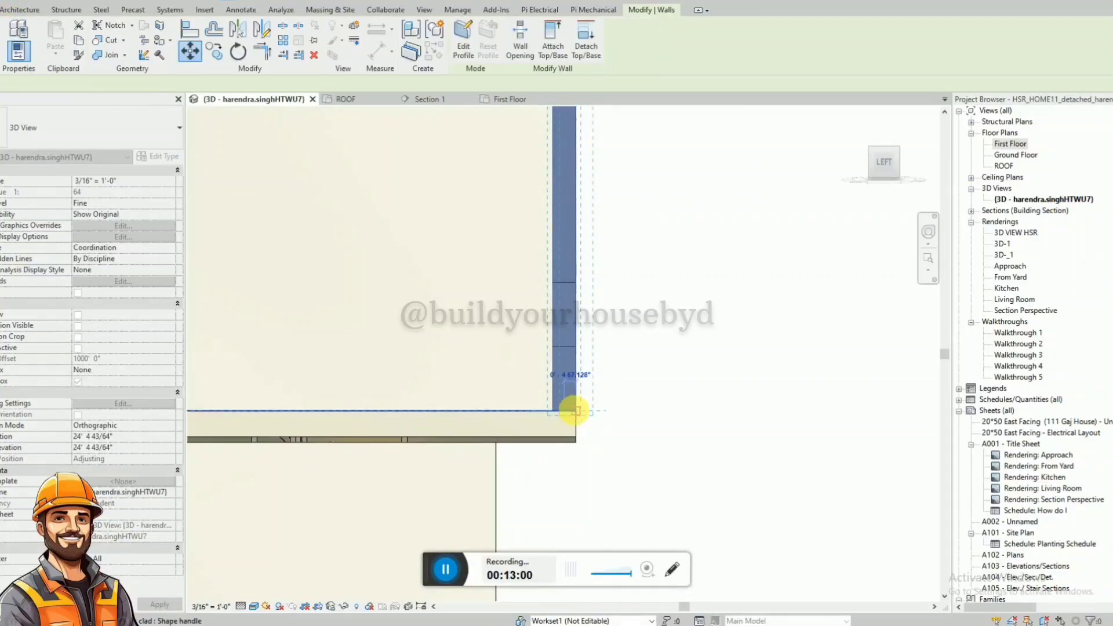
{"action": "left_click", "coordinate": [574, 410]}
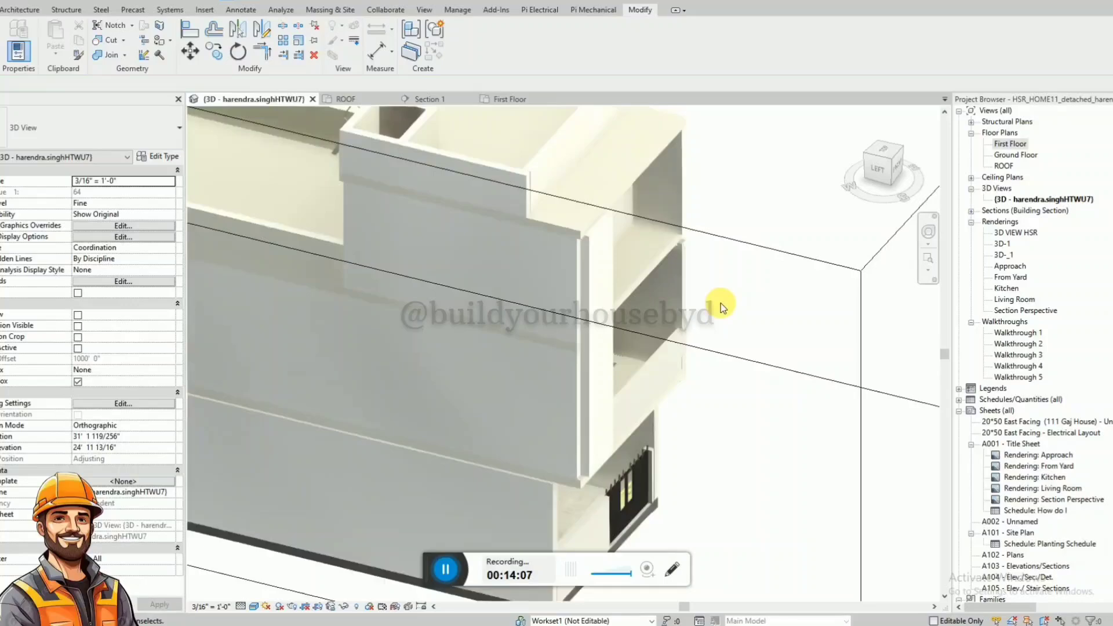
Copy the 5' front wall in Section 1 horizontally to the right end of the first-floor balcony, beside the right side wall
{"action": "middle_click_drag", "start_coordinate": [721, 303], "coordinate": [646, 454], "text": "shift"}
{"action": "scroll", "coordinate": [645, 453], "scroll_direction": "down", "scroll_amount": 5}
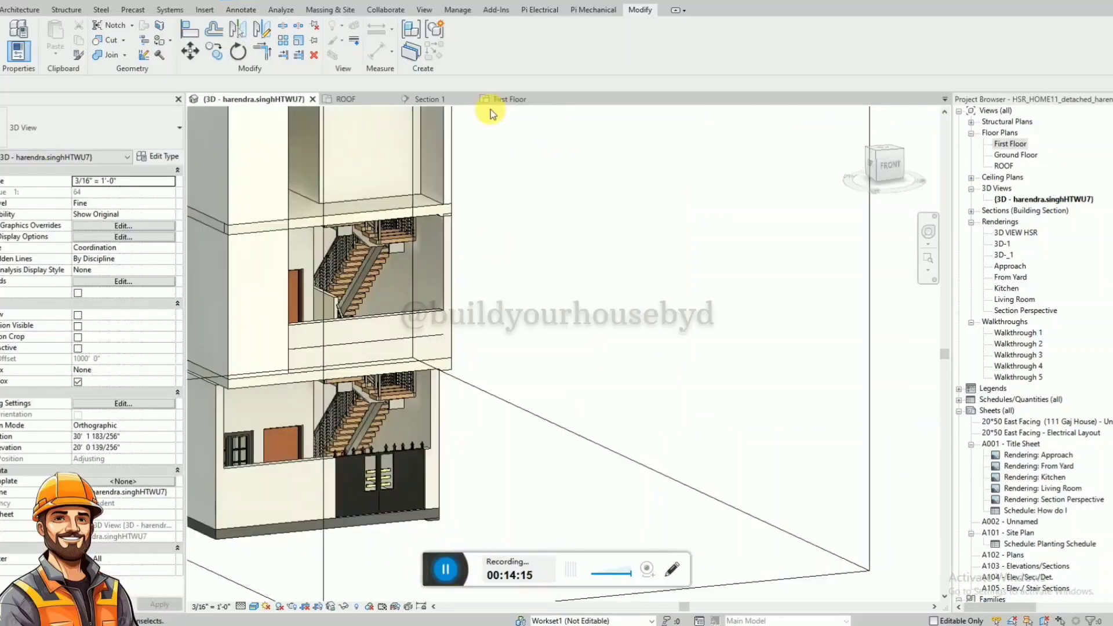
{"action": "left_click", "coordinate": [441, 99]}
{"action": "scroll", "coordinate": [636, 343], "scroll_direction": "up", "scroll_amount": 2}
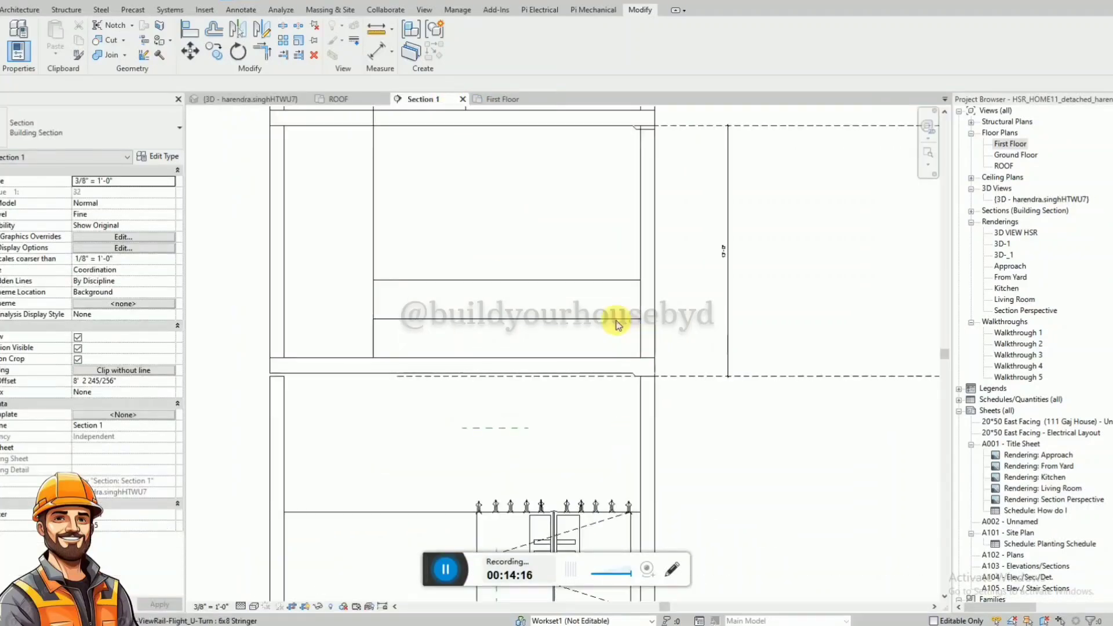
{"action": "left_click", "coordinate": [373, 254]}
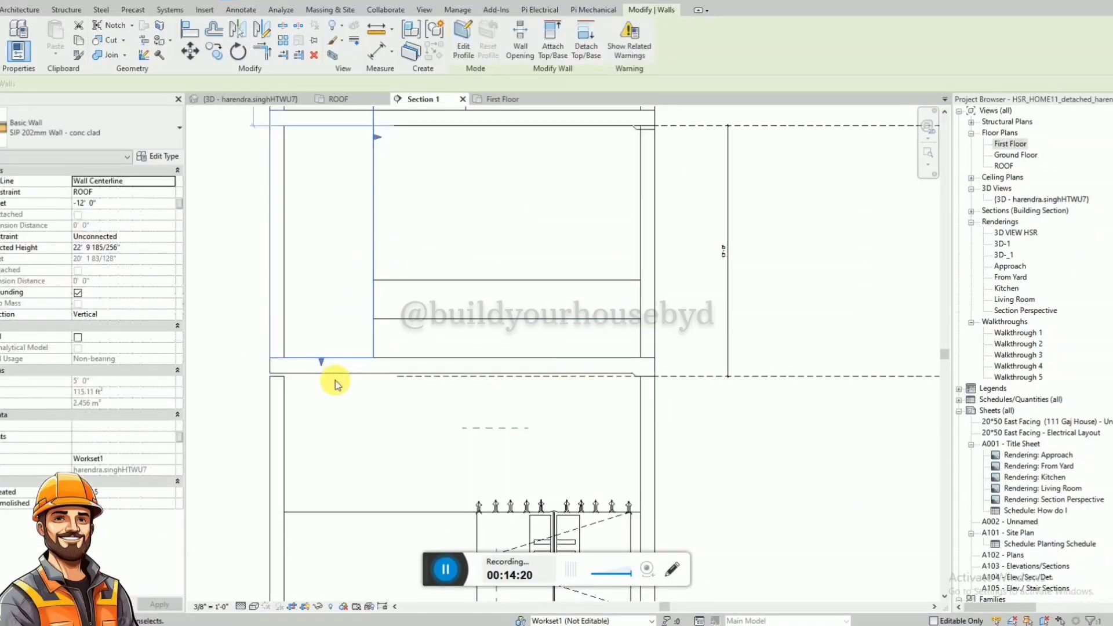
{"action": "key", "text": "c"}
{"action": "key", "text": "o"}
{"action": "left_click", "coordinate": [321, 358]}
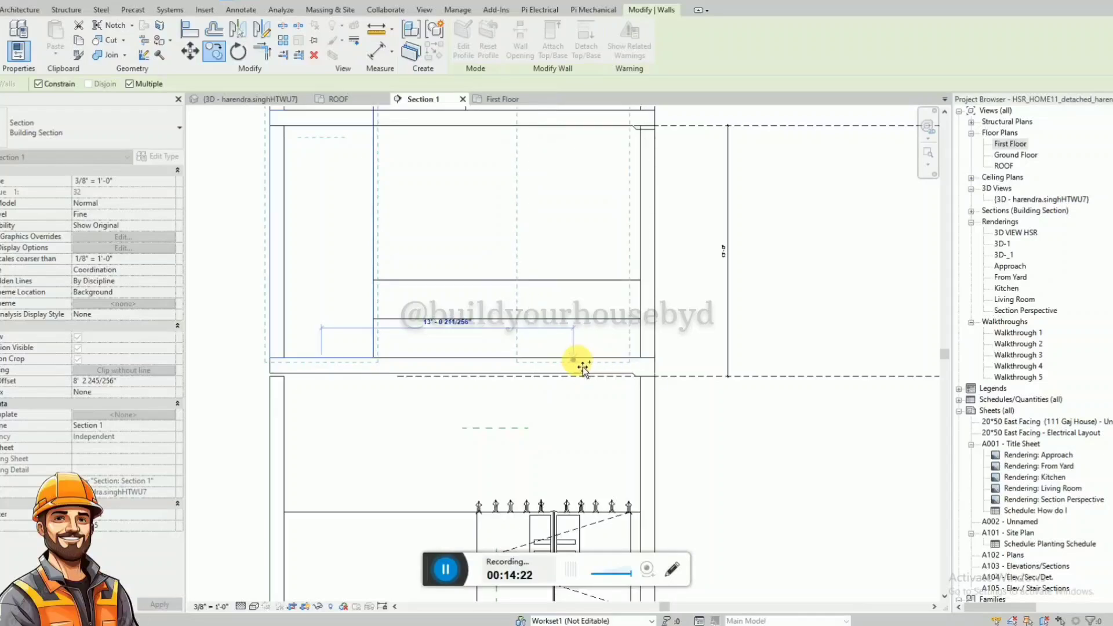
{"action": "left_click", "coordinate": [588, 360]}
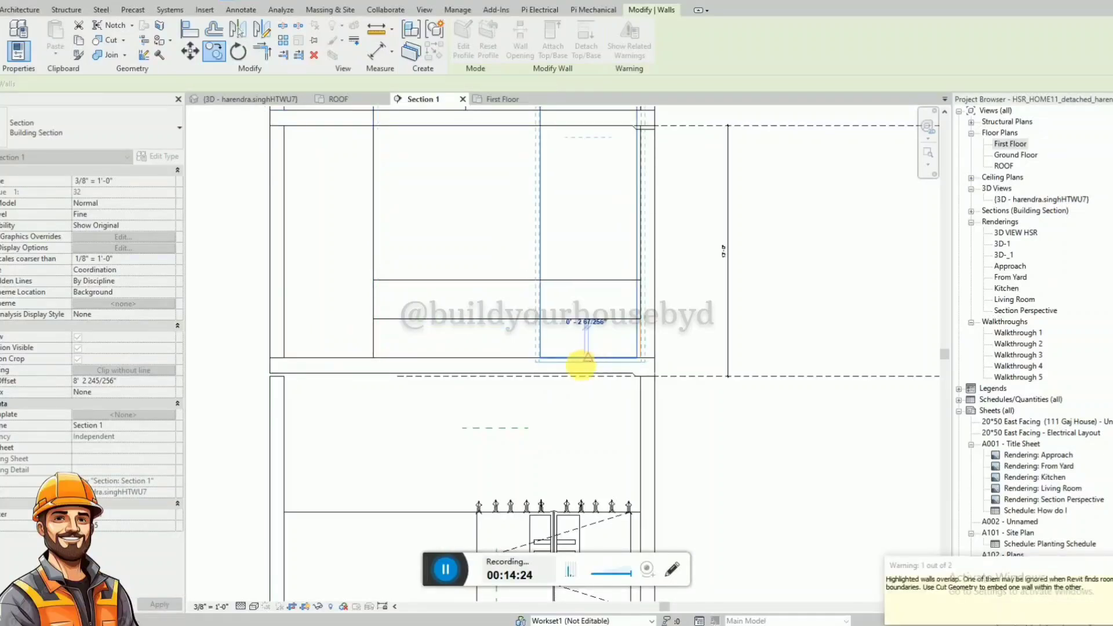
{"action": "scroll", "coordinate": [628, 330], "scroll_direction": "up", "scroll_amount": 2}
{"action": "key", "text": "Escape"}
{"action": "key", "text": "Escape"}
Stretch the copied wall's right edge into the right side wall and lower its top to a height of 4' 3"
{"action": "left_click", "coordinate": [594, 308]}
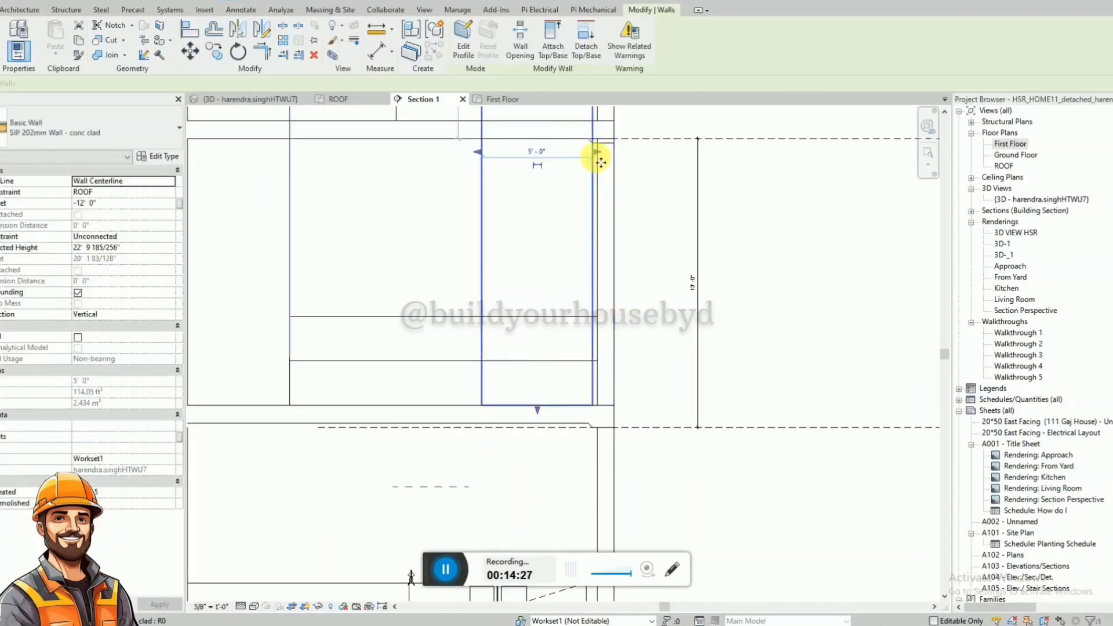
{"action": "mouse_move", "coordinate": [597, 152]}
{"action": "left_mouse_down"}
{"action": "mouse_move", "coordinate": [566, 173]}
{"action": "mouse_move", "coordinate": [572, 155]}
{"action": "mouse_move", "coordinate": [601, 163]}
{"action": "left_mouse_up"}
{"action": "scroll", "coordinate": [539, 392], "scroll_direction": "down", "scroll_amount": 5}
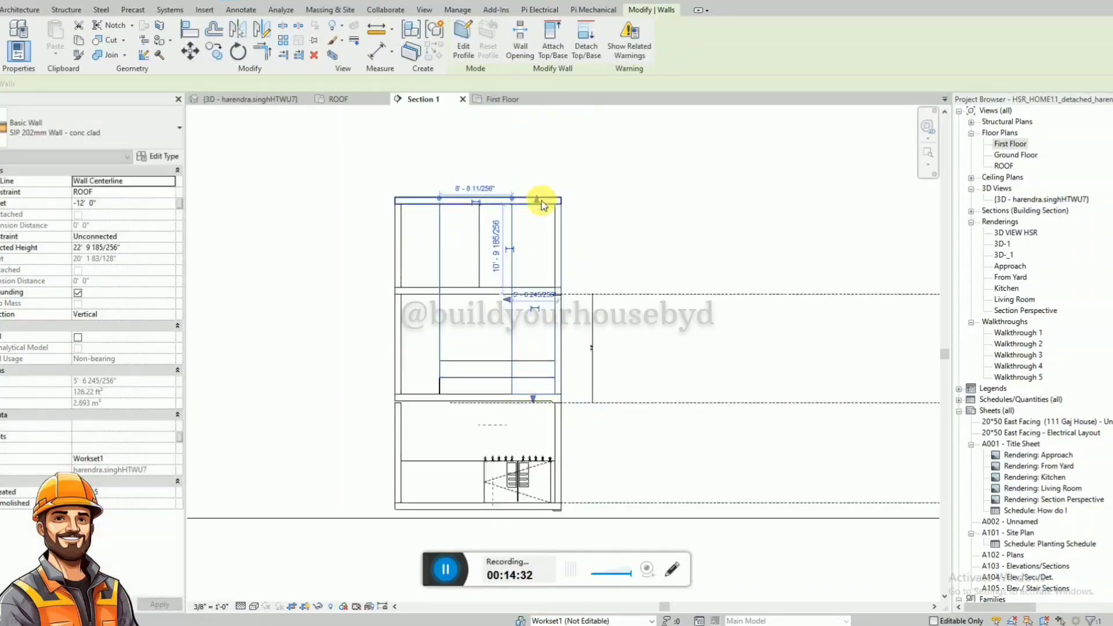
{"action": "left_click_drag", "start_coordinate": [546, 324], "coordinate": [542, 354]}
{"action": "scroll", "coordinate": [530, 362], "scroll_direction": "up", "scroll_amount": 5}
{"action": "scroll", "coordinate": [542, 354], "scroll_direction": "up", "scroll_amount": 1}
{"action": "left_click", "coordinate": [688, 349]}
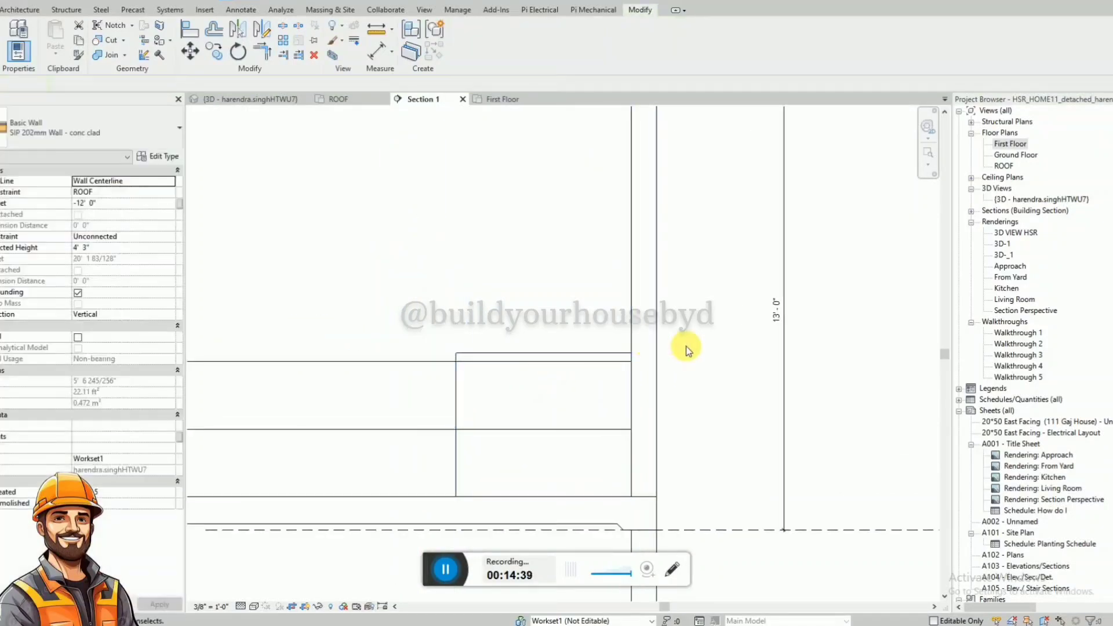
Shorten the upper 2' balcony wall in the First Floor plan to 8' 2" by pulling back its right end
{"action": "scroll", "coordinate": [690, 348], "scroll_direction": "down", "scroll_amount": 3}
{"action": "left_click", "coordinate": [495, 355]}
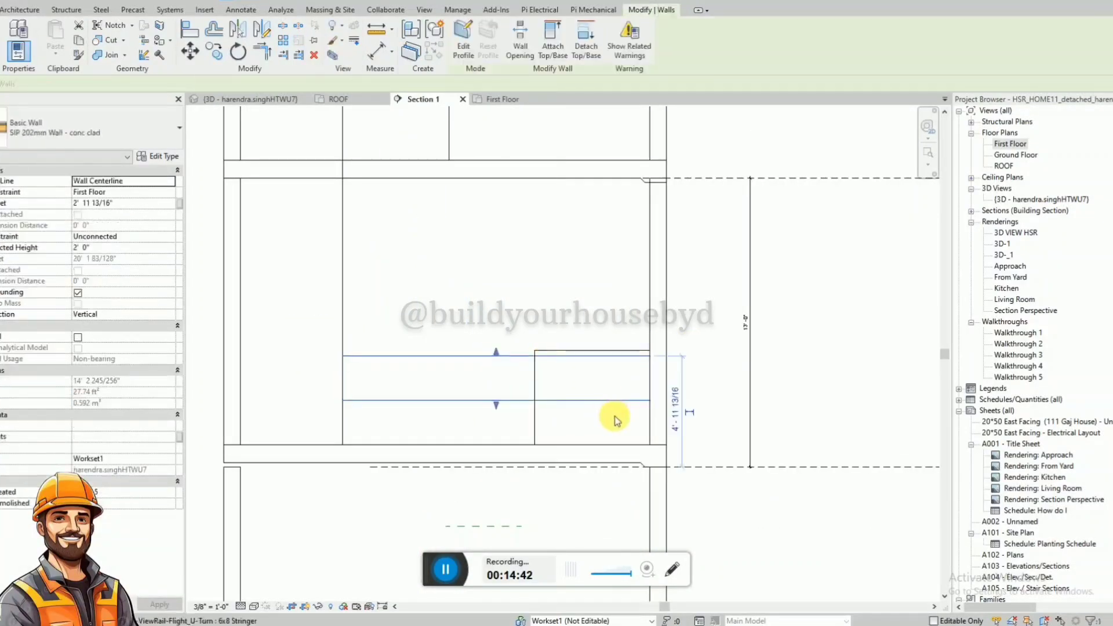
{"action": "left_click", "coordinate": [513, 99]}
{"action": "scroll", "coordinate": [646, 442], "scroll_direction": "up", "scroll_amount": 1}
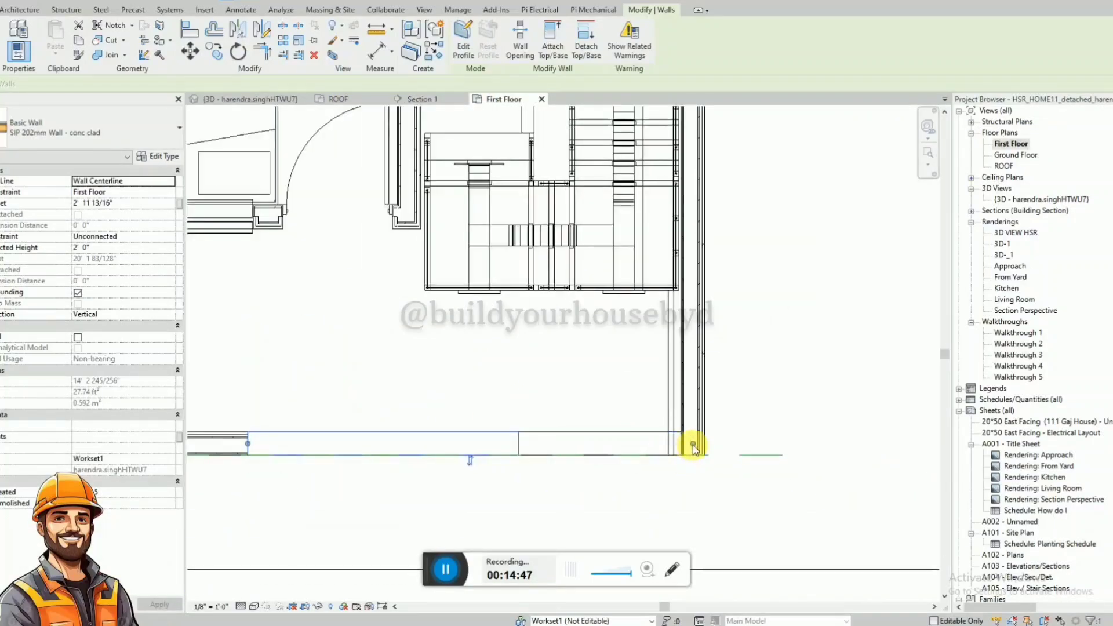
{"action": "left_click_drag", "start_coordinate": [691, 447], "coordinate": [502, 447]}
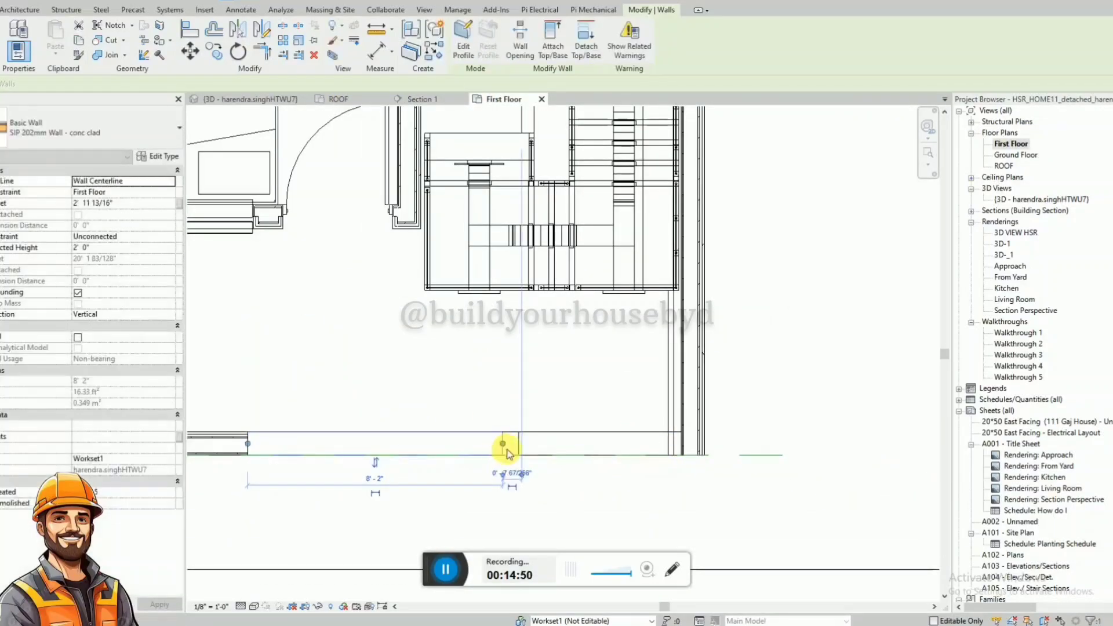
{"action": "key", "text": "Escape"}
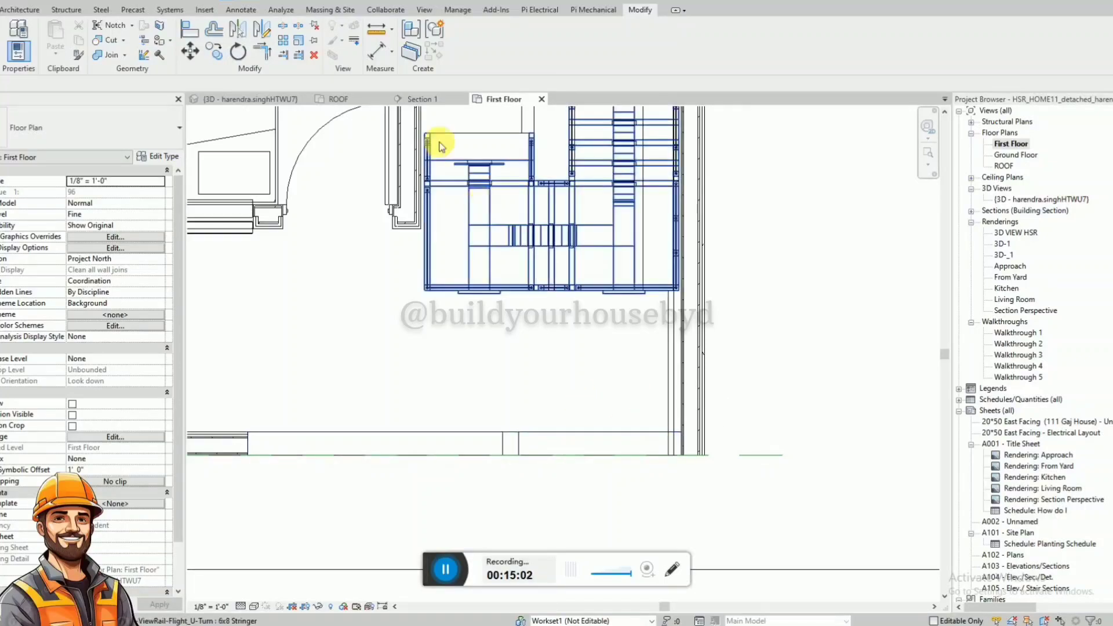
Draw guide detail lines in Section 1: 4' horizontally inward from the right side wall above the short wall, then vertically down
{"action": "left_click", "coordinate": [417, 100]}
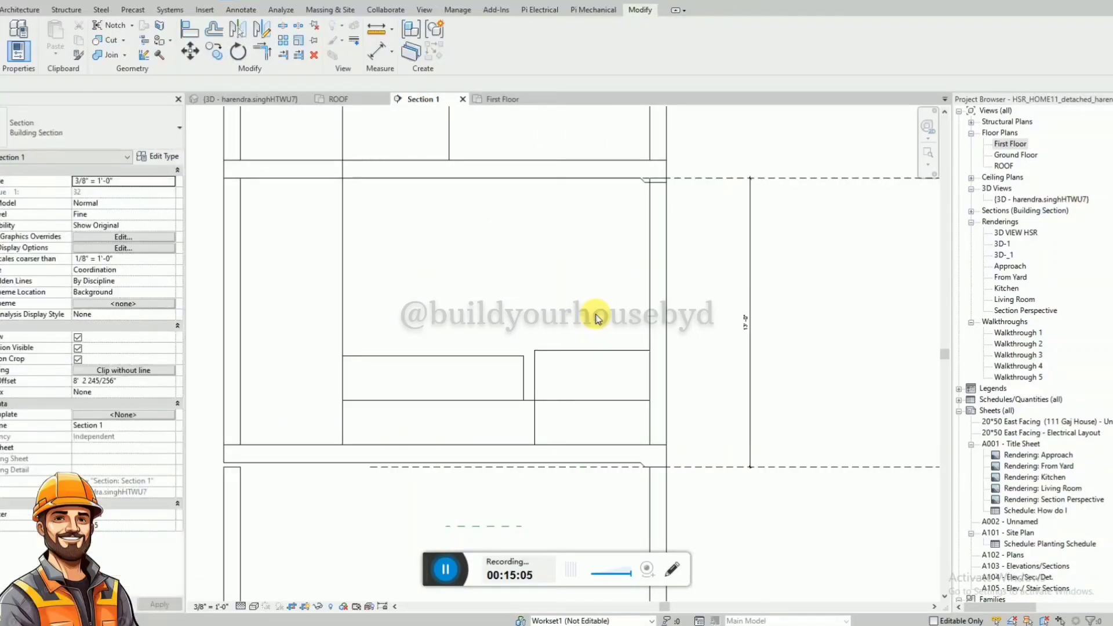
{"action": "key", "text": "d"}
{"action": "key", "text": "l"}
{"action": "scroll", "coordinate": [641, 319], "scroll_direction": "up", "scroll_amount": 2}
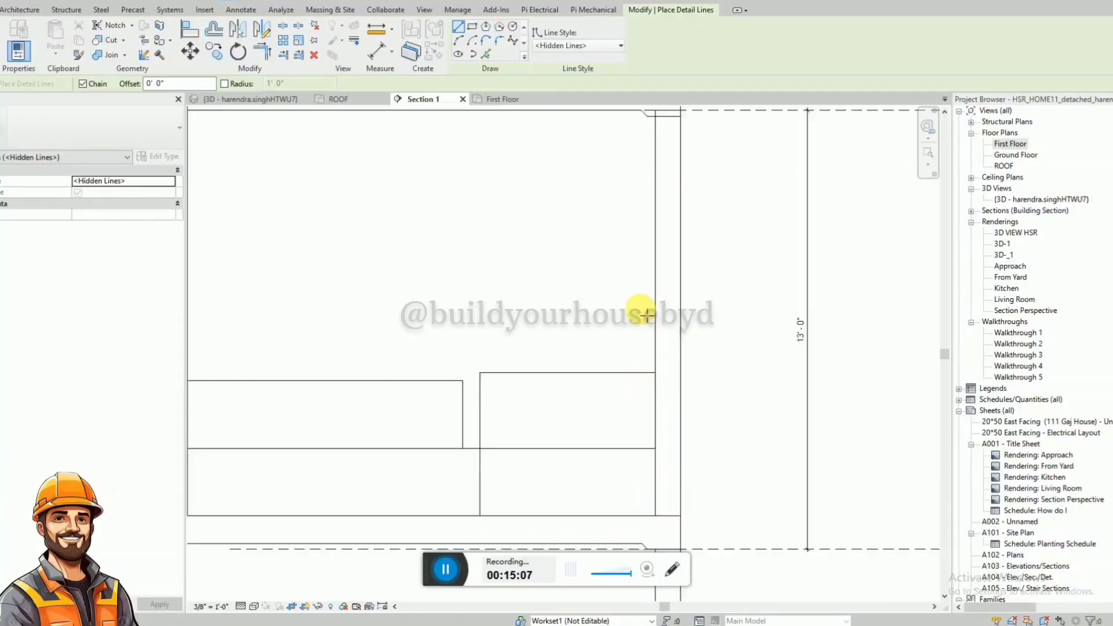
{"action": "left_click", "coordinate": [654, 343]}
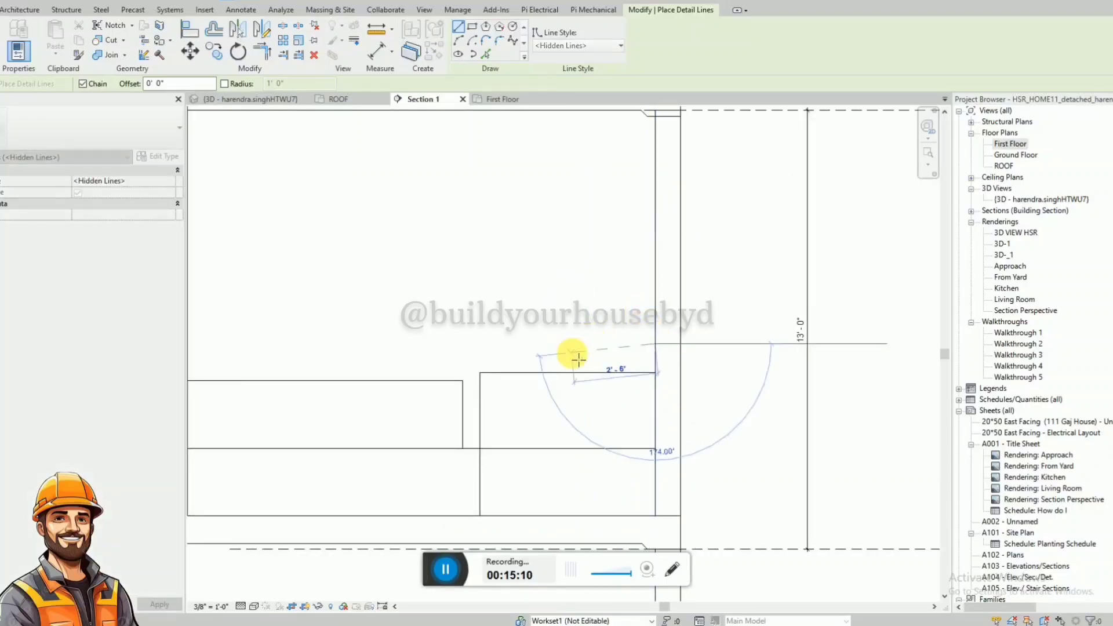
{"action": "type", "text": "4"}
{"action": "key", "text": "Return"}
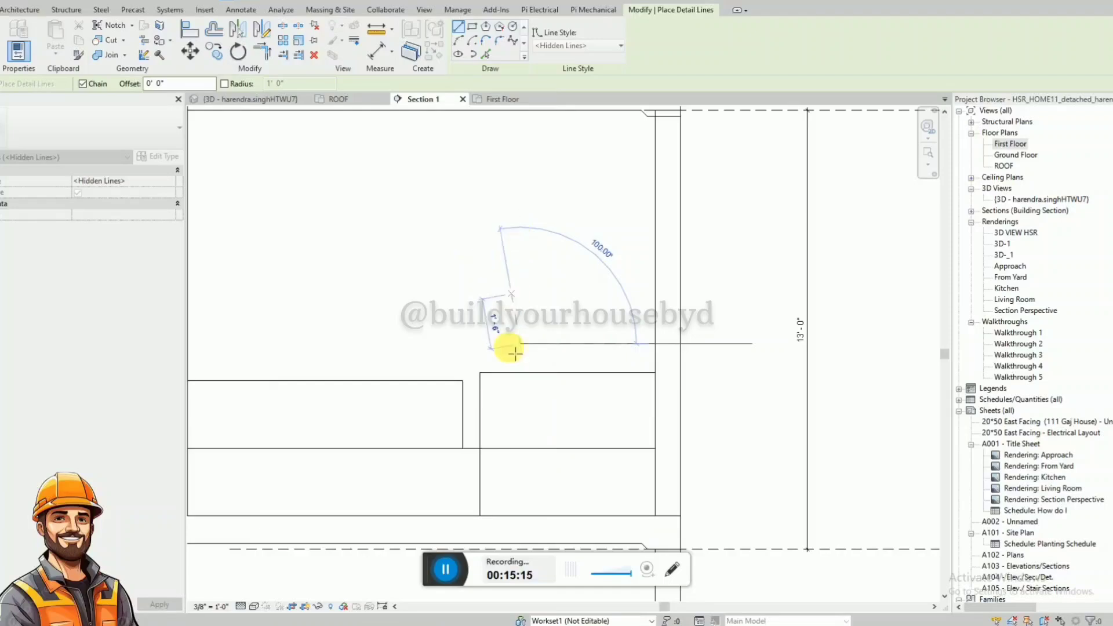
{"action": "left_click", "coordinate": [517, 443]}
{"action": "key", "text": "Escape"}
{"action": "key", "text": "Escape"}
Pull the short right wall's left edge to the vertical guide line and delete the guide lines
{"action": "left_click", "coordinate": [479, 440]}
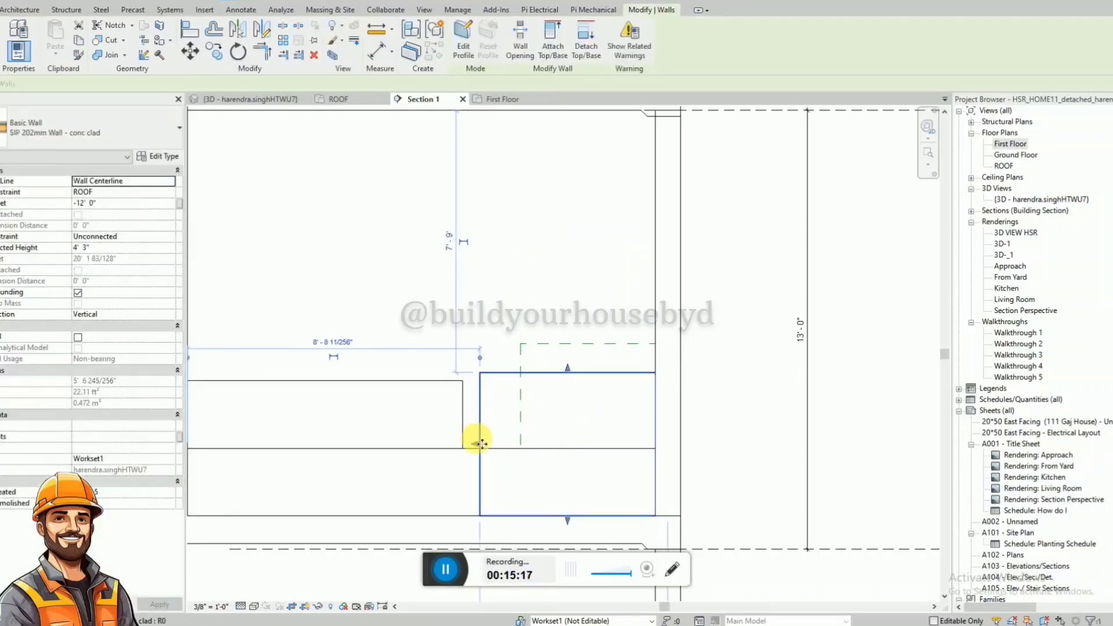
{"action": "key", "text": "Escape"}
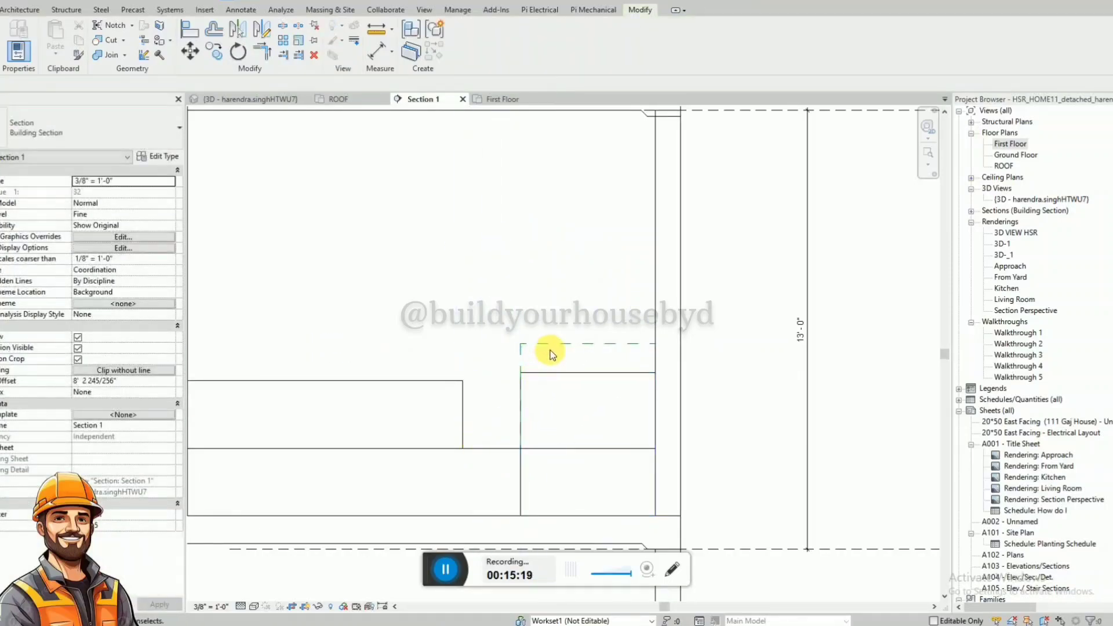
{"action": "key", "text": "Tab"}
{"action": "left_click", "coordinate": [554, 344]}
{"action": "key", "text": "Delete"}
Extend the upper balcony wall to the short right wall's edge and trim the lower balcony wall in the First Floor plan to the same edge
{"action": "scroll", "coordinate": [583, 371], "scroll_direction": "down", "scroll_amount": 2}
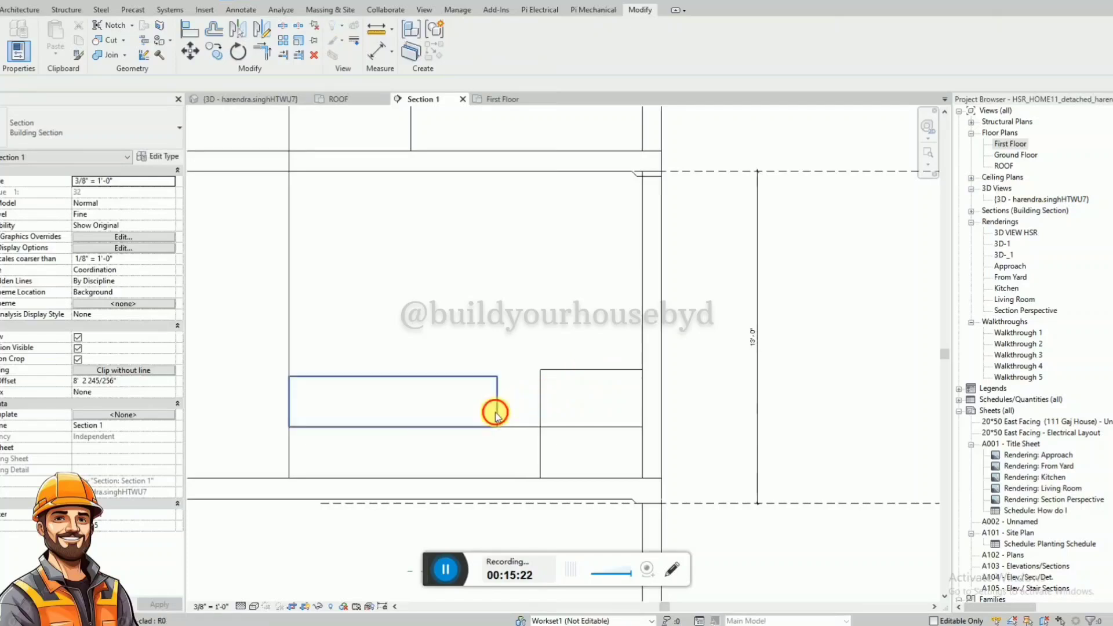
{"action": "left_click", "coordinate": [497, 406]}
{"action": "left_click", "coordinate": [572, 425]}
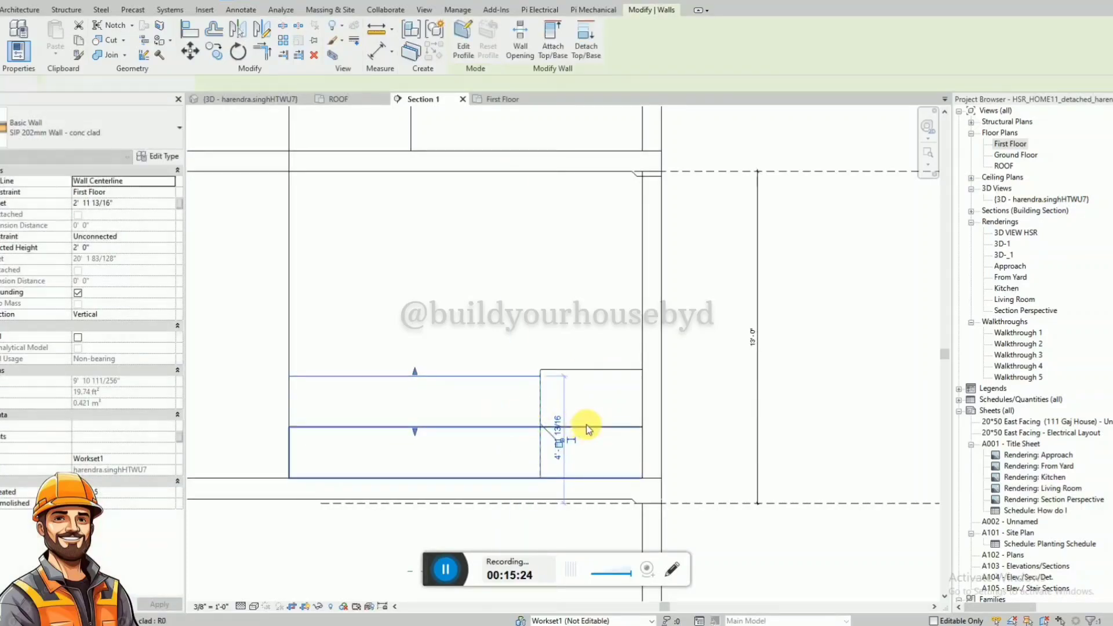
{"action": "left_click", "coordinate": [486, 102]}
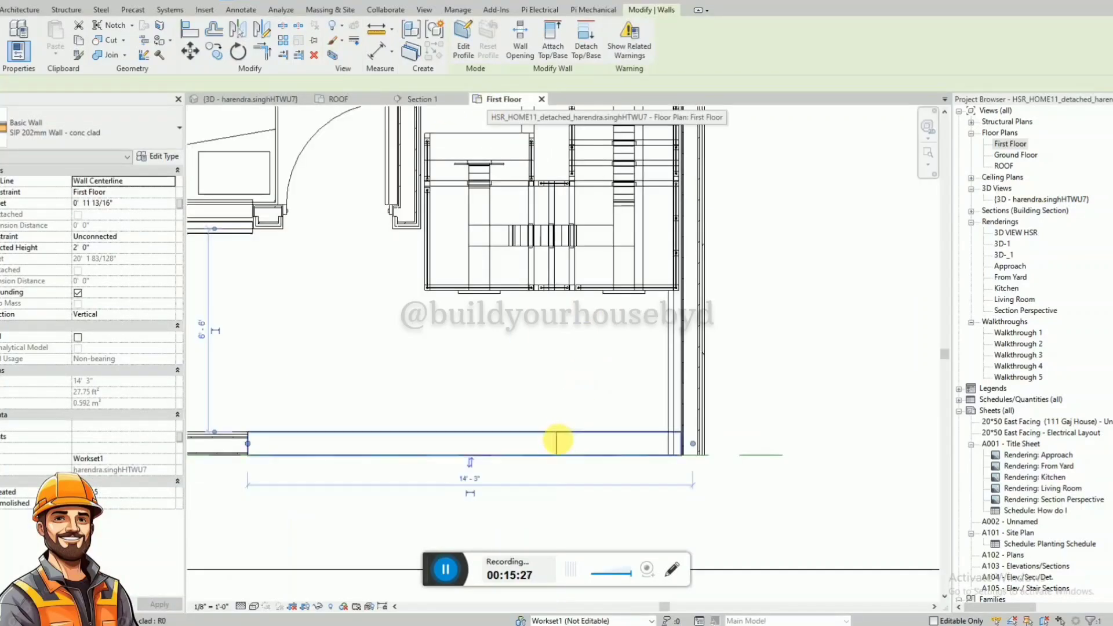
{"action": "left_click_drag", "start_coordinate": [691, 443], "coordinate": [543, 458]}
{"action": "left_click", "coordinate": [421, 99]}
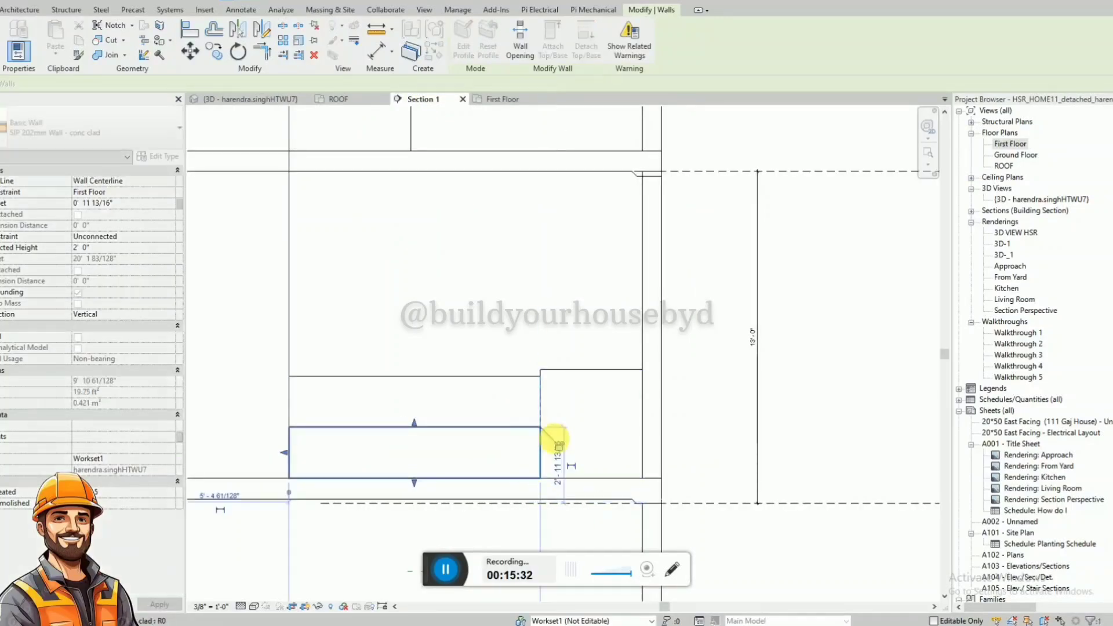
{"action": "left_click", "coordinate": [557, 439]}
{"action": "scroll", "coordinate": [551, 322], "scroll_direction": "down", "scroll_amount": 2}
{"action": "left_click", "coordinate": [524, 313]}
{"action": "scroll", "coordinate": [521, 314], "scroll_direction": "down", "scroll_amount": 1}
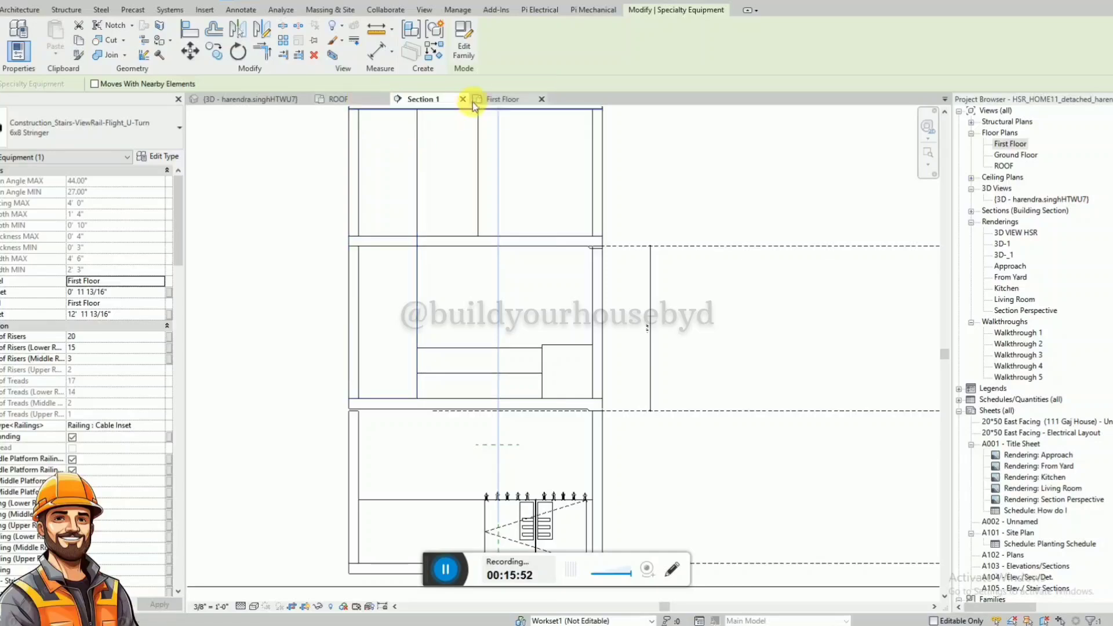
Paint the upper balcony wall's front face in the 3D view with ARCAT - Glass - Annealed - Tinted_Blue
{"action": "left_click", "coordinate": [277, 103]}
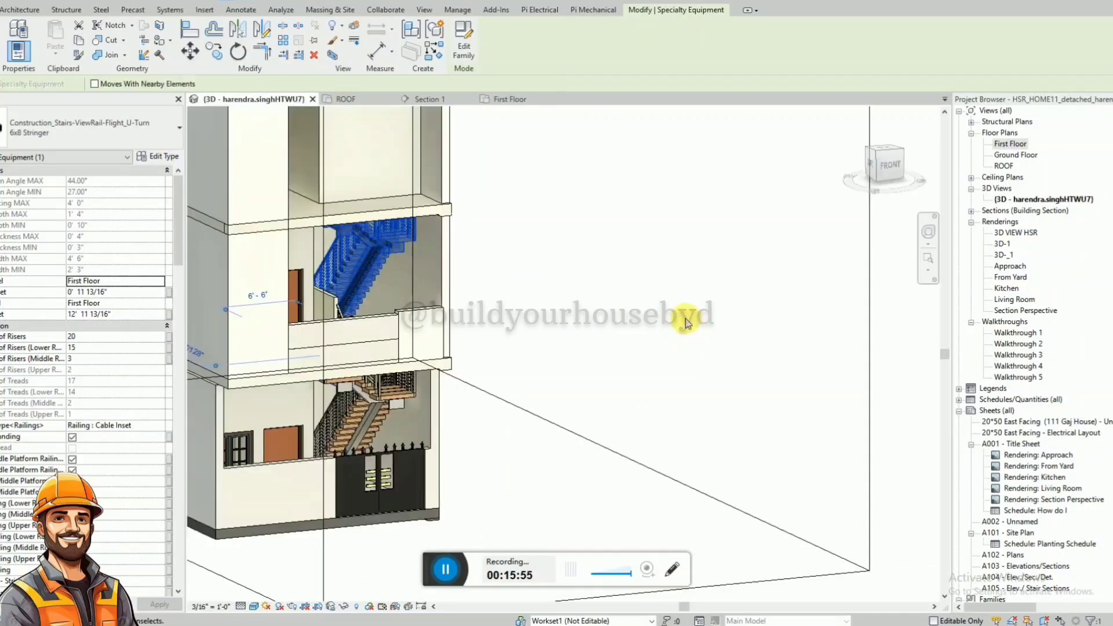
{"action": "left_click", "coordinate": [687, 321]}
{"action": "scroll", "coordinate": [774, 327], "scroll_direction": "down", "scroll_amount": 1}
{"action": "middle_click_drag", "start_coordinate": [775, 327], "coordinate": [753, 306], "text": "shift"}
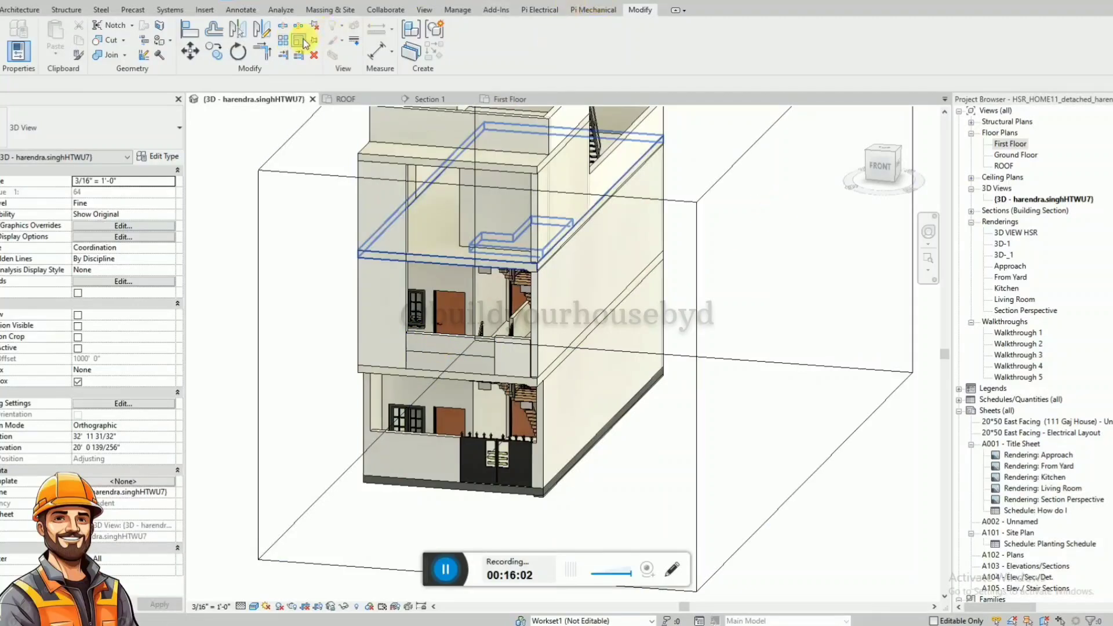
{"action": "left_click", "coordinate": [160, 43]}
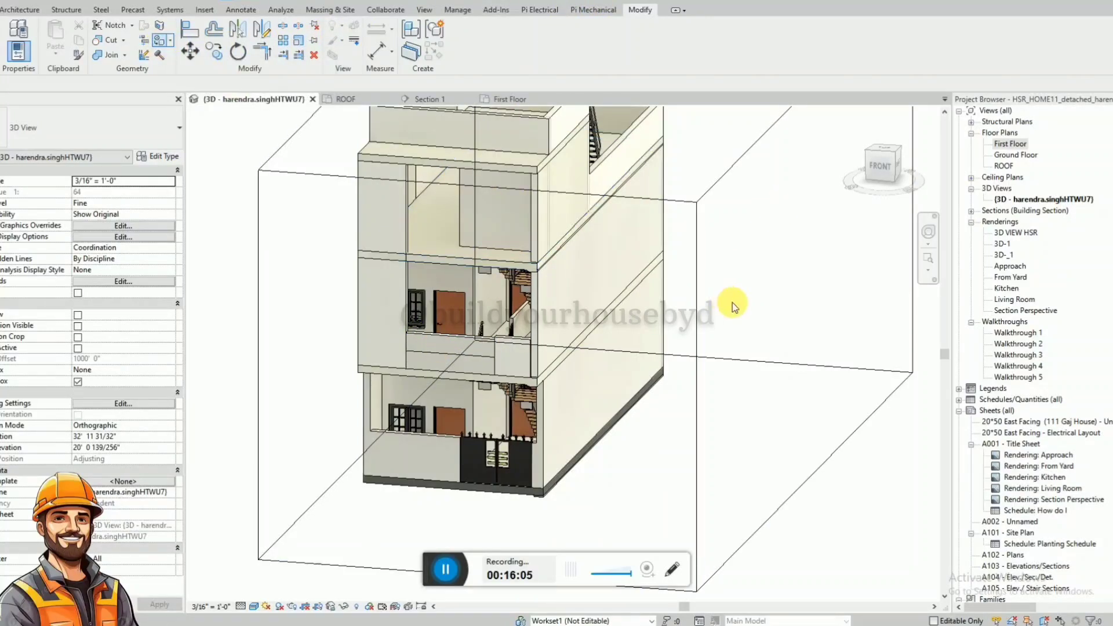
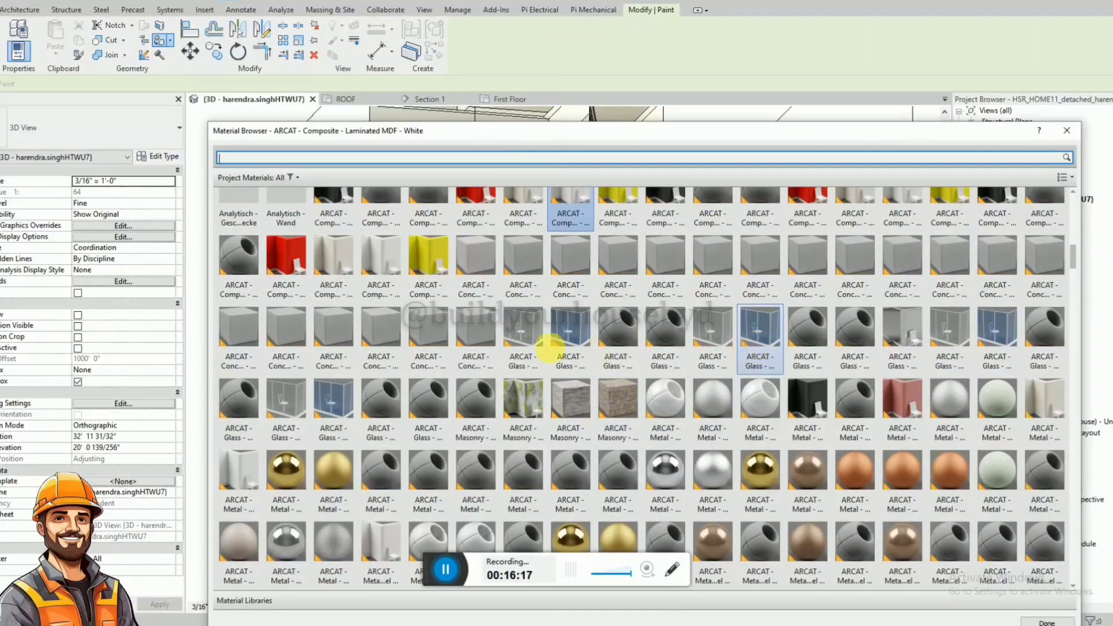
{"action": "left_click", "coordinate": [552, 347]}
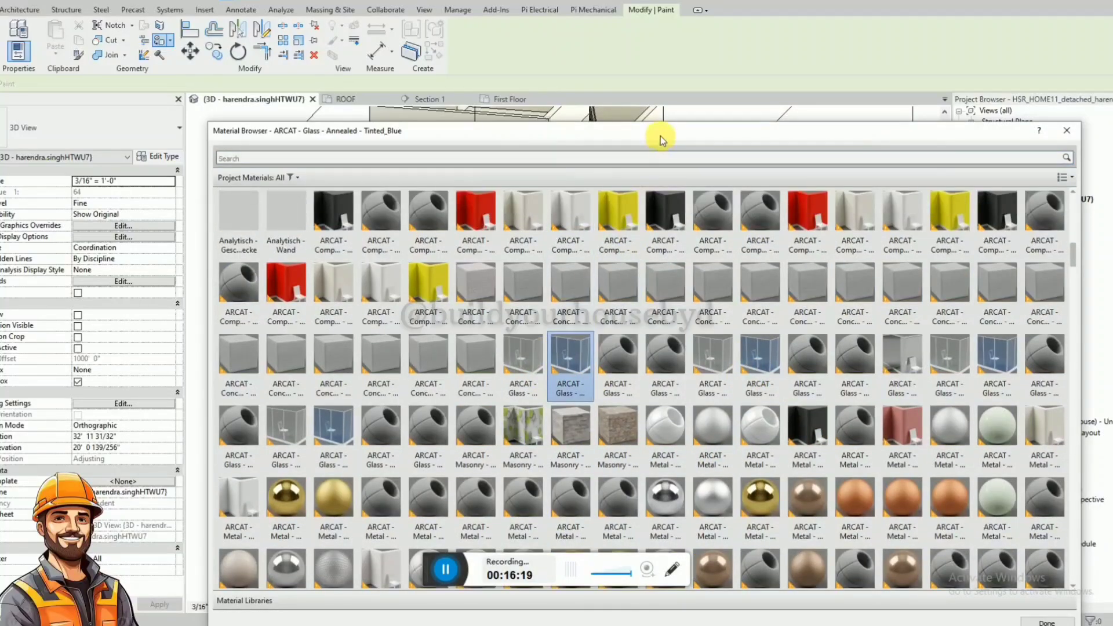
{"action": "left_click_drag", "start_coordinate": [660, 136], "coordinate": [656, 623]}
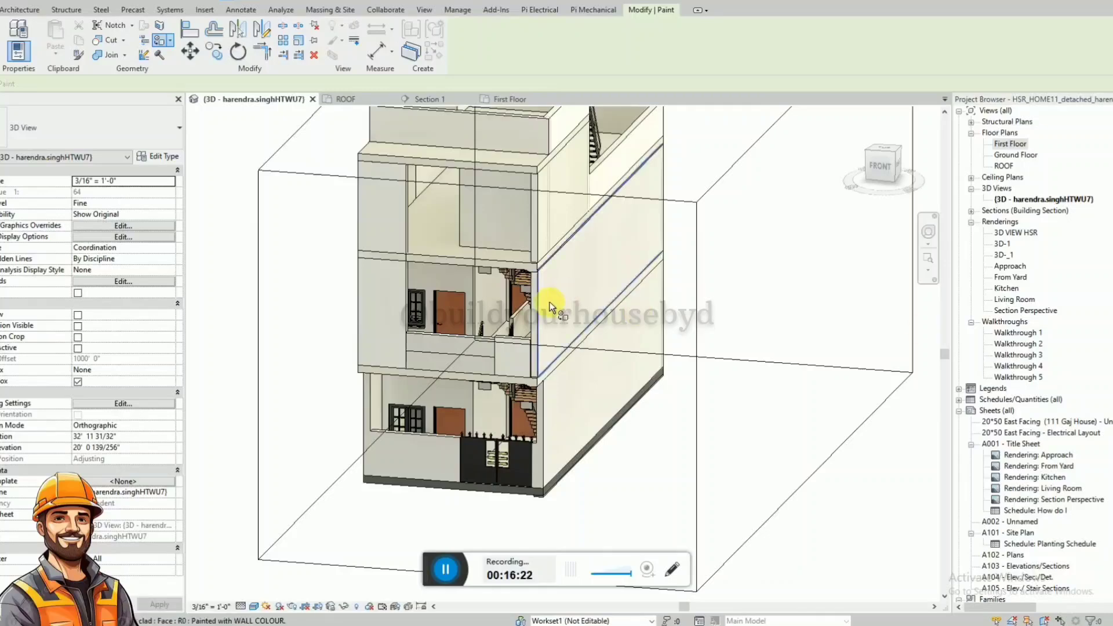
{"action": "scroll", "coordinate": [440, 336], "scroll_direction": "up", "scroll_amount": 3}
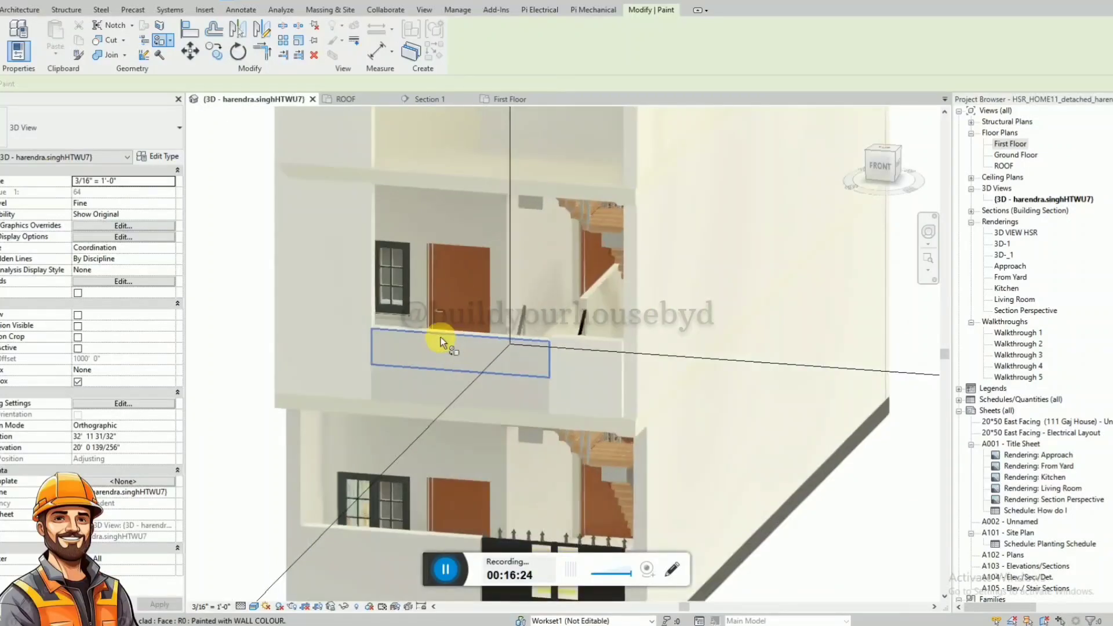
{"action": "left_click", "coordinate": [450, 347]}
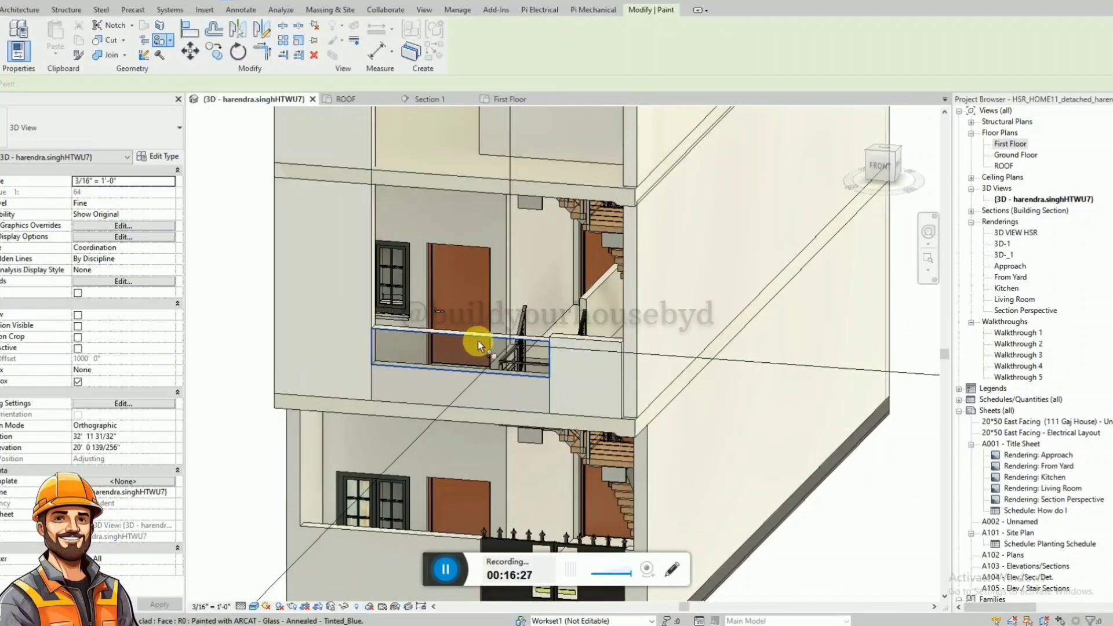
Paint the upper balcony wall's top face with the same tinted blue glass, finish painting and show the front view
{"action": "scroll", "coordinate": [470, 343], "scroll_direction": "up", "scroll_amount": 3}
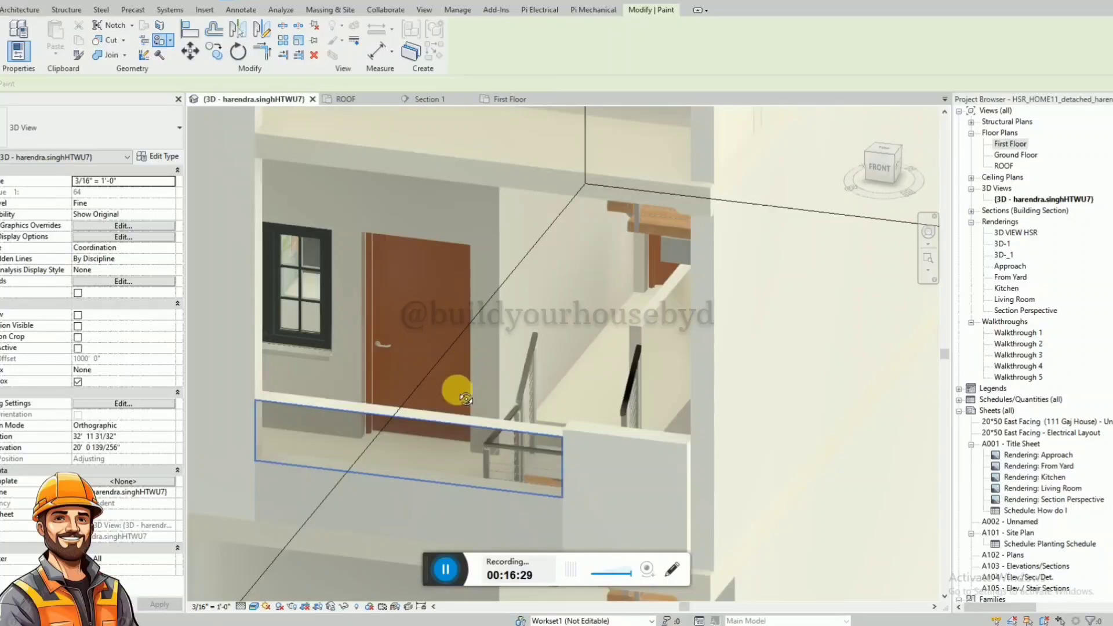
{"action": "middle_click_drag", "start_coordinate": [457, 390], "coordinate": [455, 429], "text": "shift"}
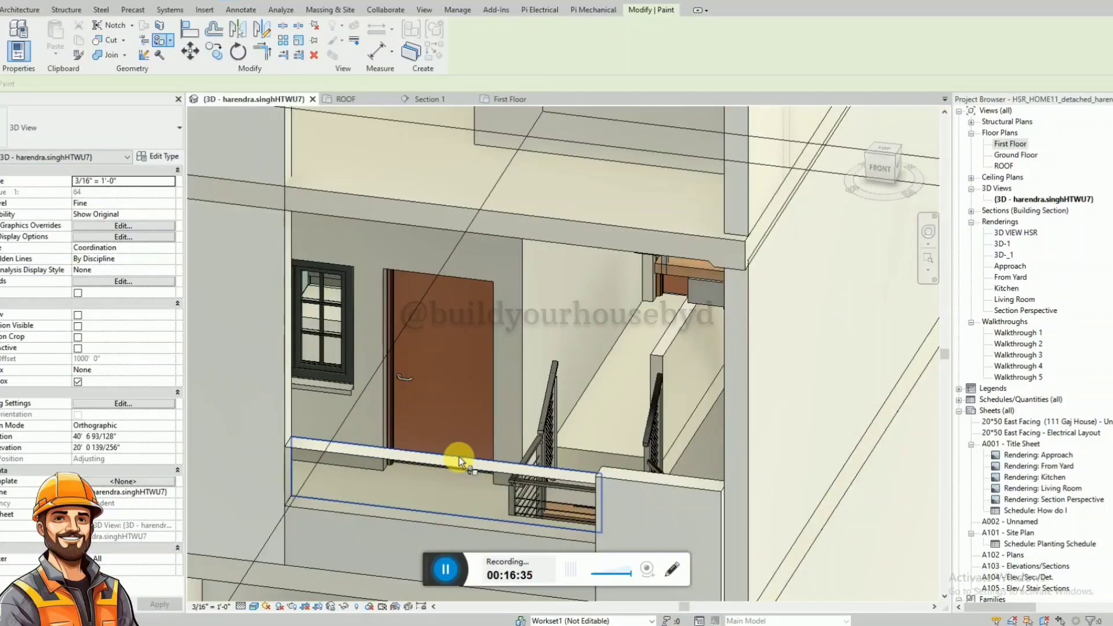
{"action": "left_click", "coordinate": [458, 464]}
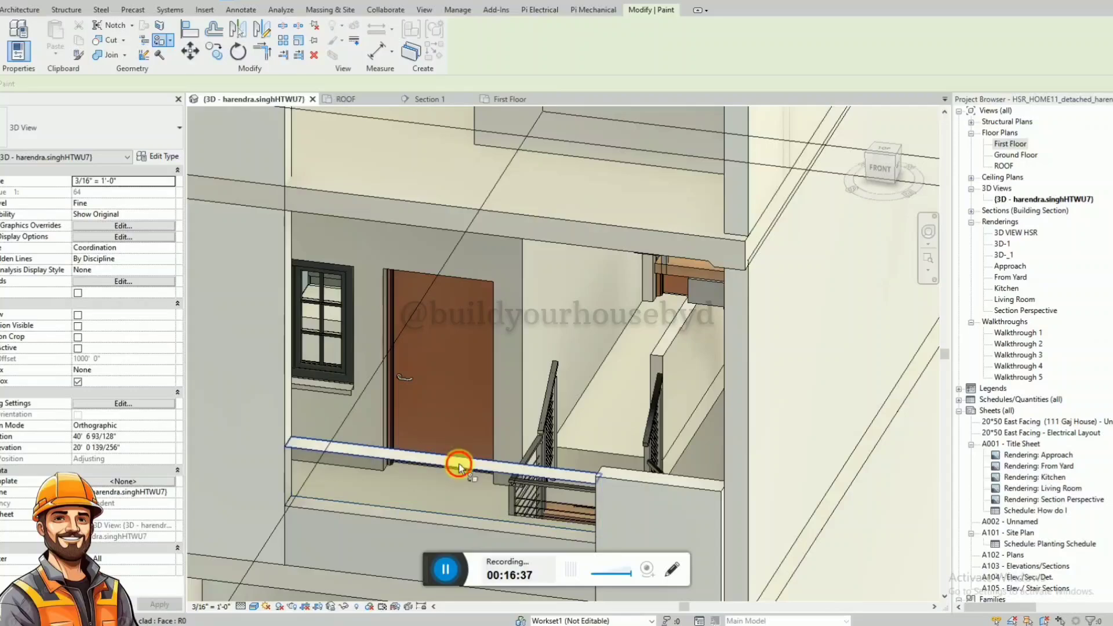
{"action": "scroll", "coordinate": [474, 343], "scroll_direction": "down", "scroll_amount": 1}
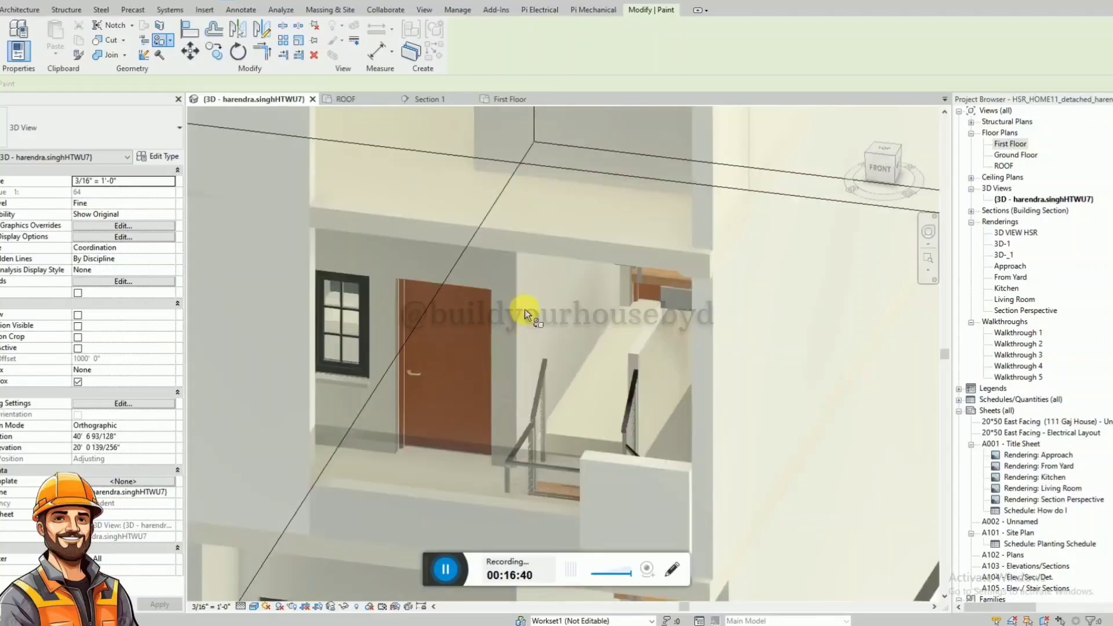
{"action": "middle_click_drag", "start_coordinate": [524, 314], "coordinate": [548, 283], "text": "shift"}
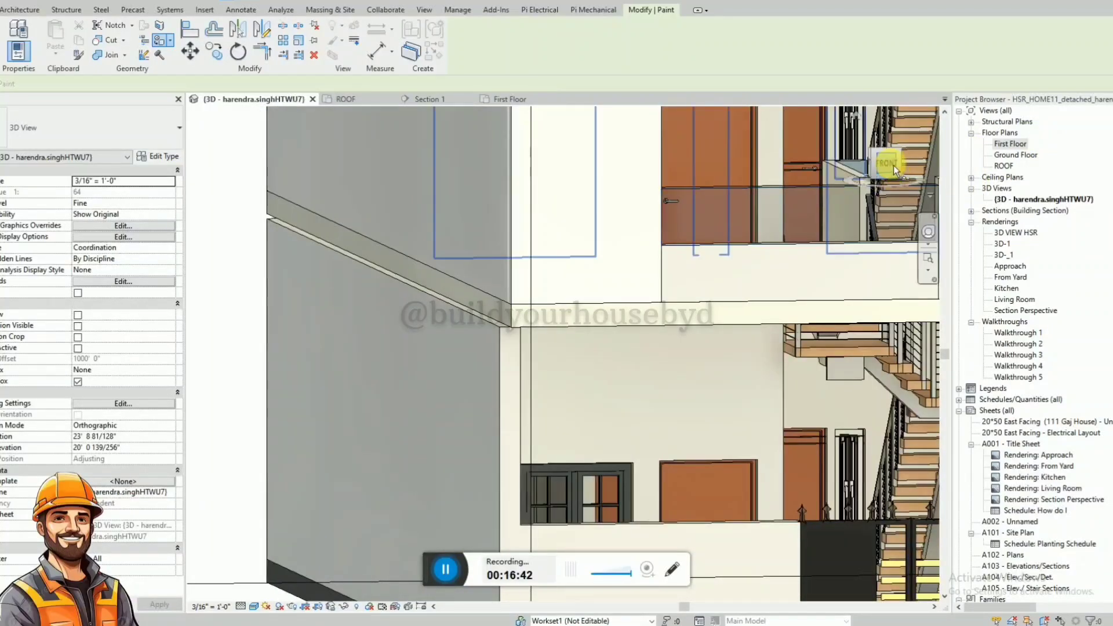
{"action": "left_click", "coordinate": [893, 165]}
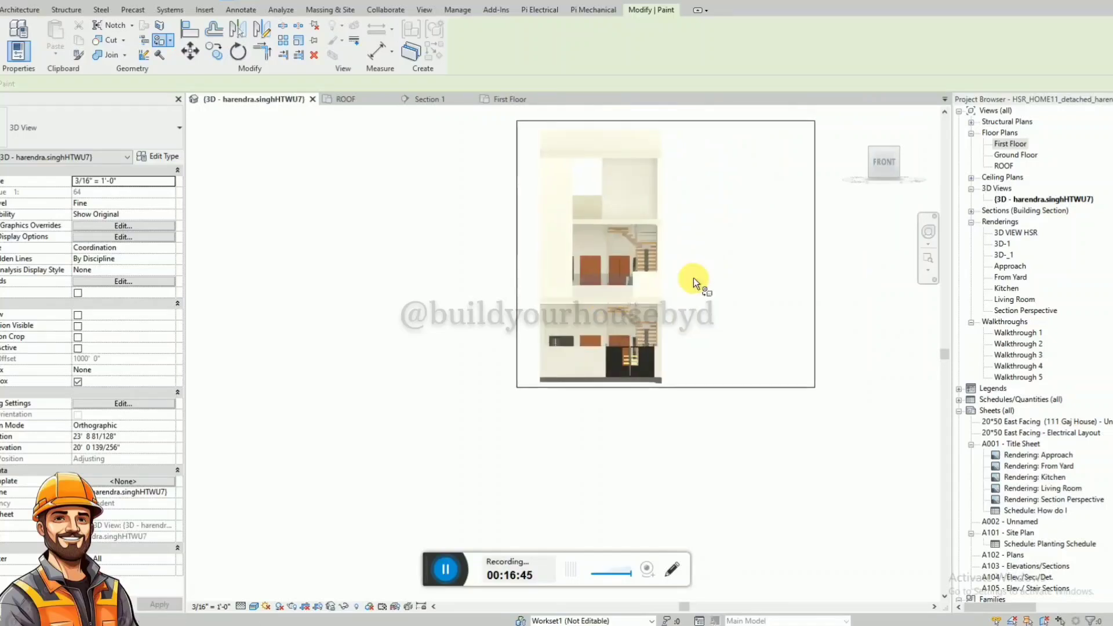
{"action": "key", "text": "Escape"}
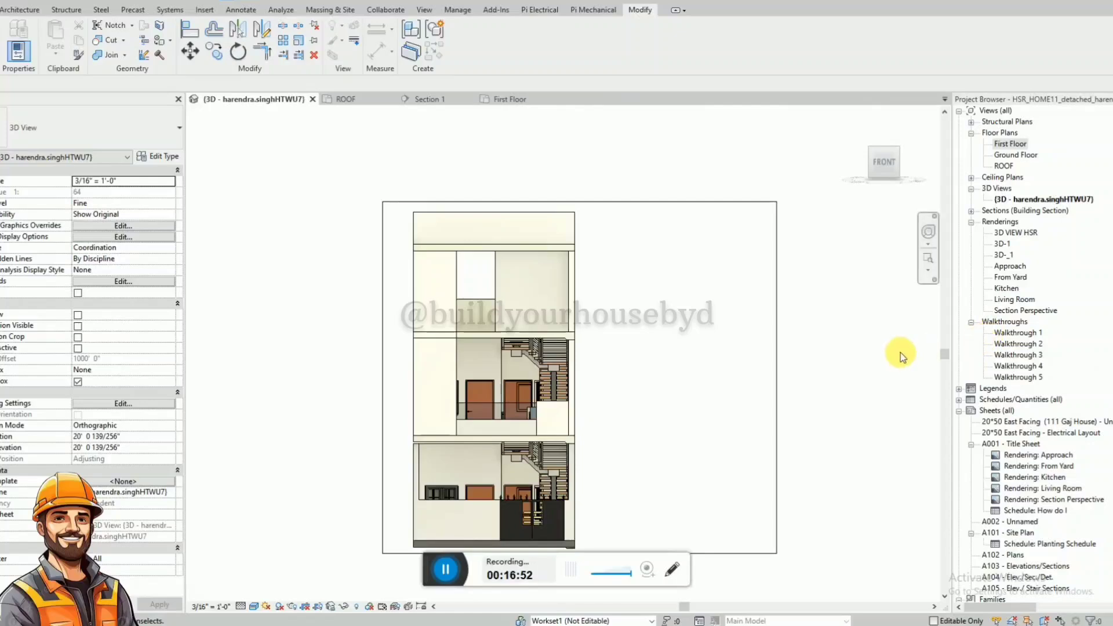
Find RAILING in the project browser and expand the Construction_Railing_Weland-Aluminium generic model family
{"action": "left_click", "coordinate": [1112, 334]}
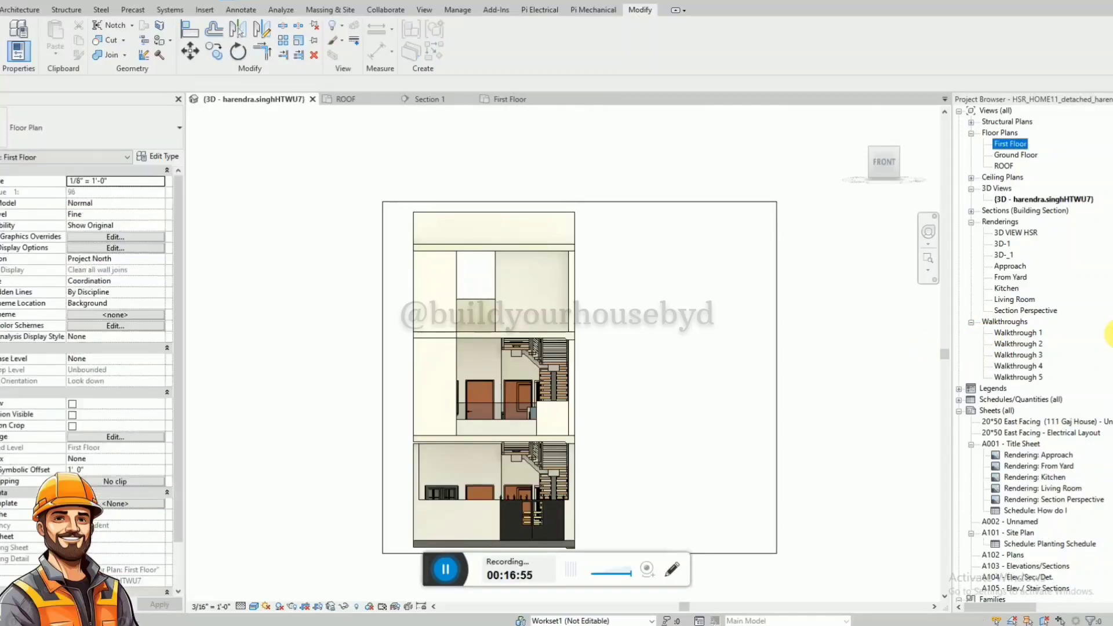
{"action": "key", "text": "ctrl+f"}
{"action": "type", "text": "RAILING"}
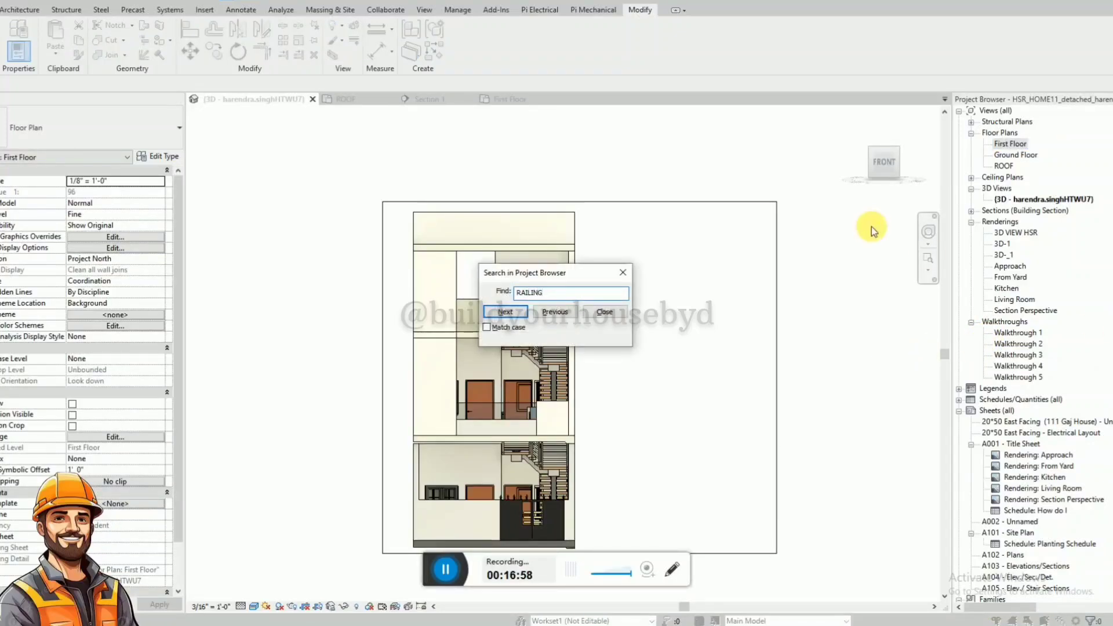
{"action": "left_click", "coordinate": [508, 311]}
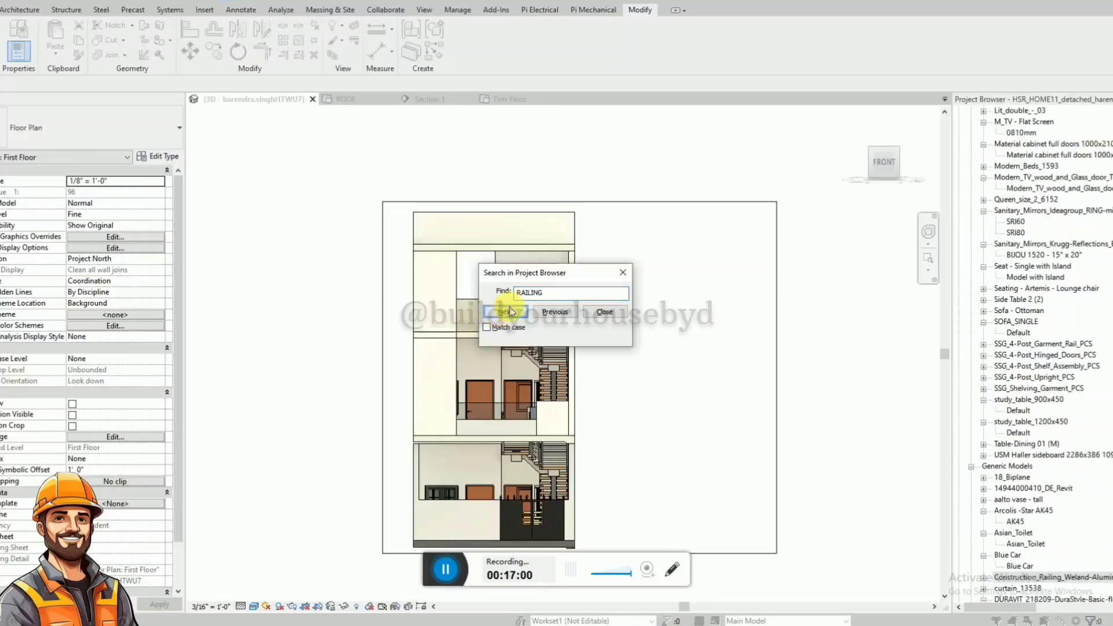
{"action": "key", "text": "Escape"}
{"action": "left_click", "coordinate": [984, 578]}
{"action": "scroll", "coordinate": [991, 479], "scroll_direction": "down", "scroll_amount": 1}
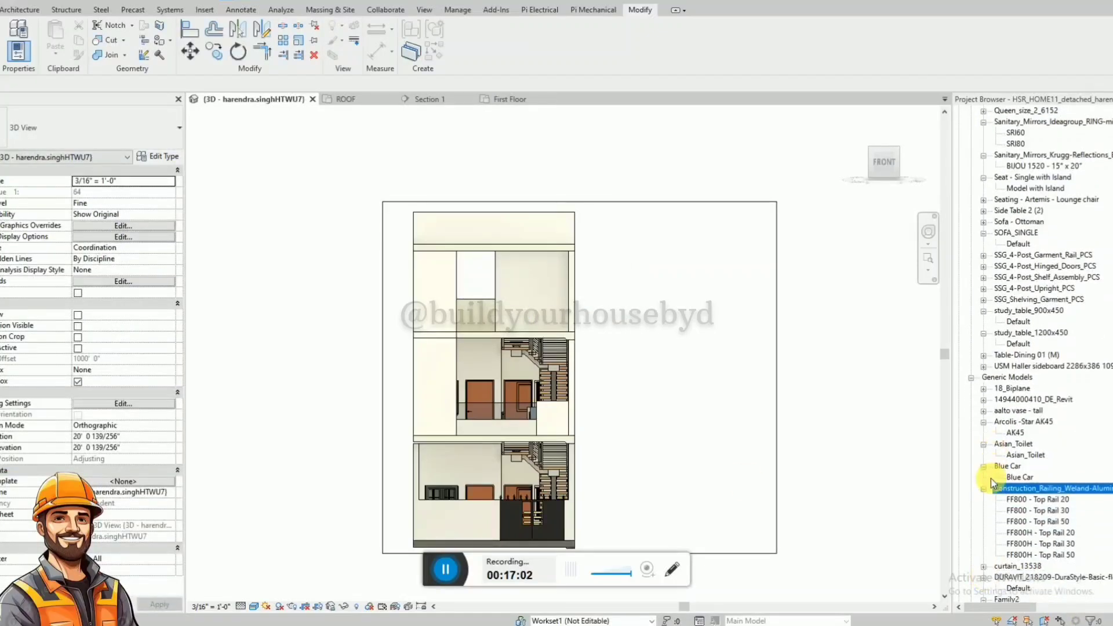
Place the FF800H - Top Rail 50 picket railing on the wall face near the stairs in the front 3D view
{"action": "left_click", "coordinate": [1056, 555]}
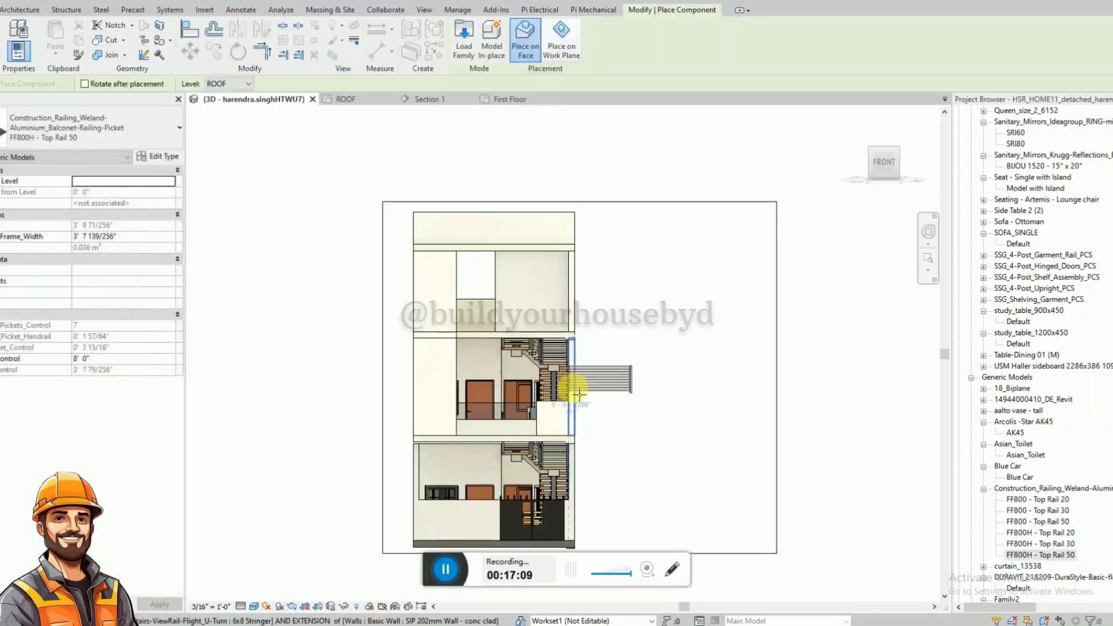
{"action": "scroll", "coordinate": [553, 394], "scroll_direction": "up", "scroll_amount": 2}
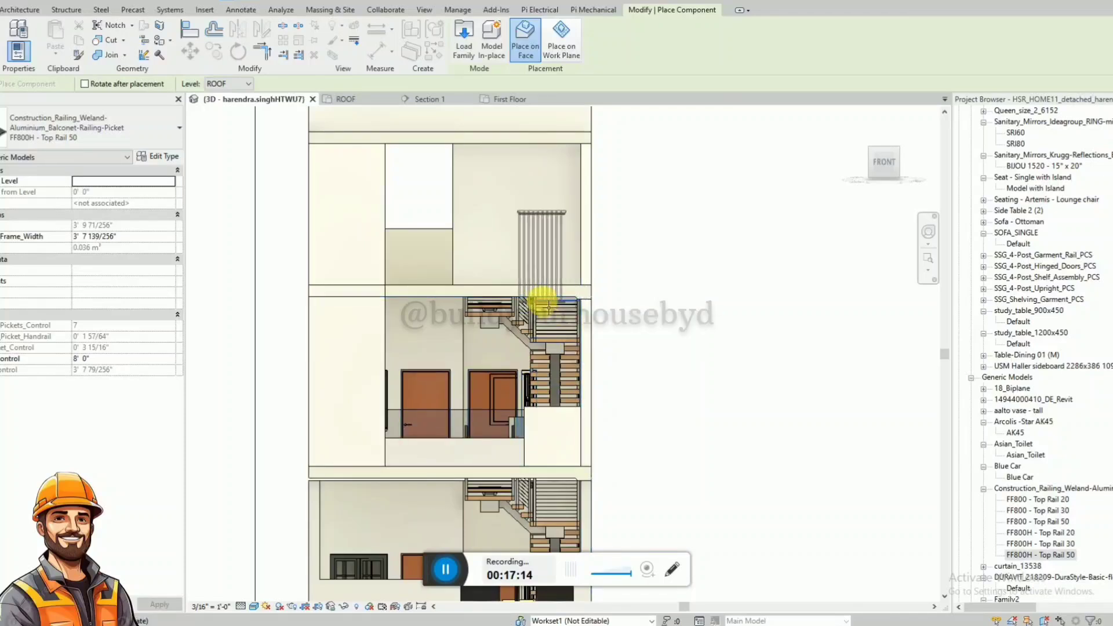
{"action": "scroll", "coordinate": [554, 296], "scroll_direction": "up", "scroll_amount": 2}
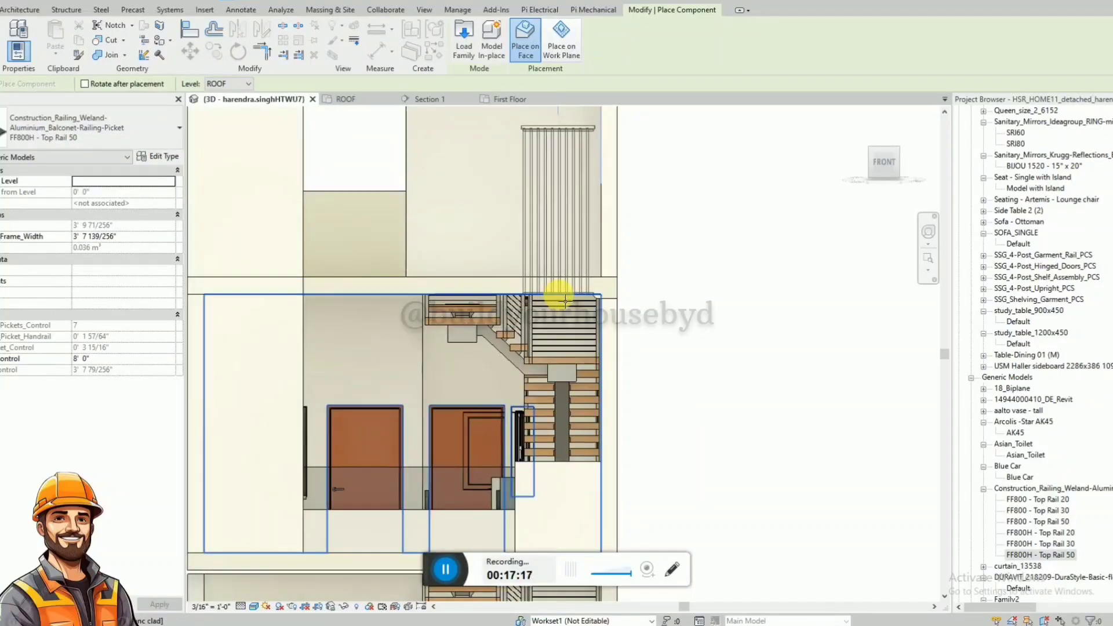
{"action": "left_click", "coordinate": [455, 99]}
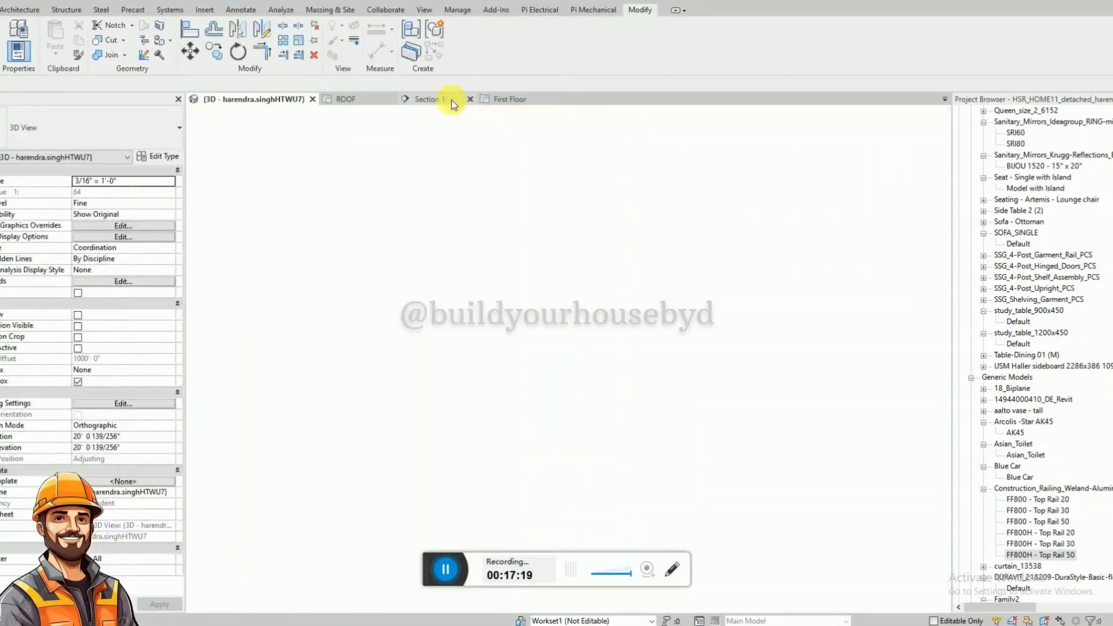
{"action": "left_click", "coordinate": [255, 99]}
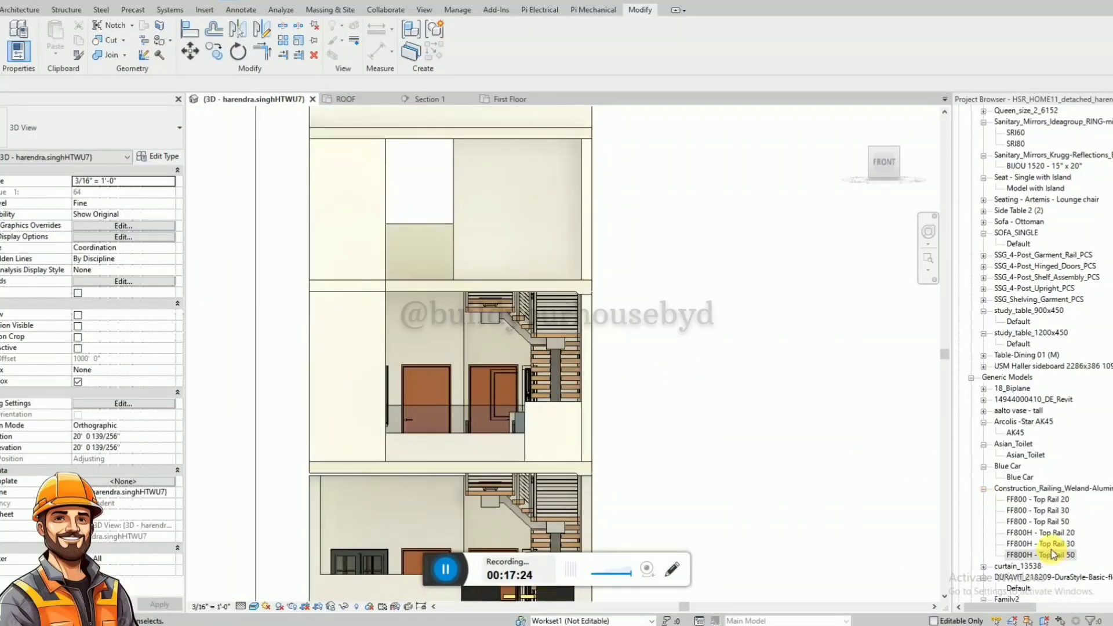
{"action": "left_click_drag", "start_coordinate": [1054, 555], "coordinate": [541, 286]}
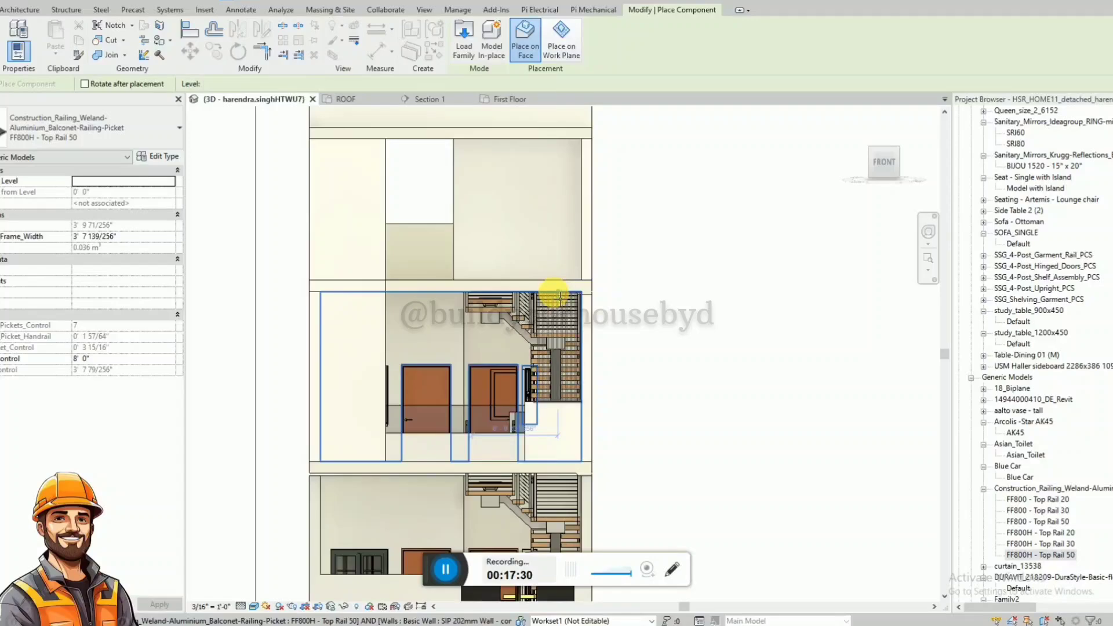
{"action": "key", "text": "Escape"}
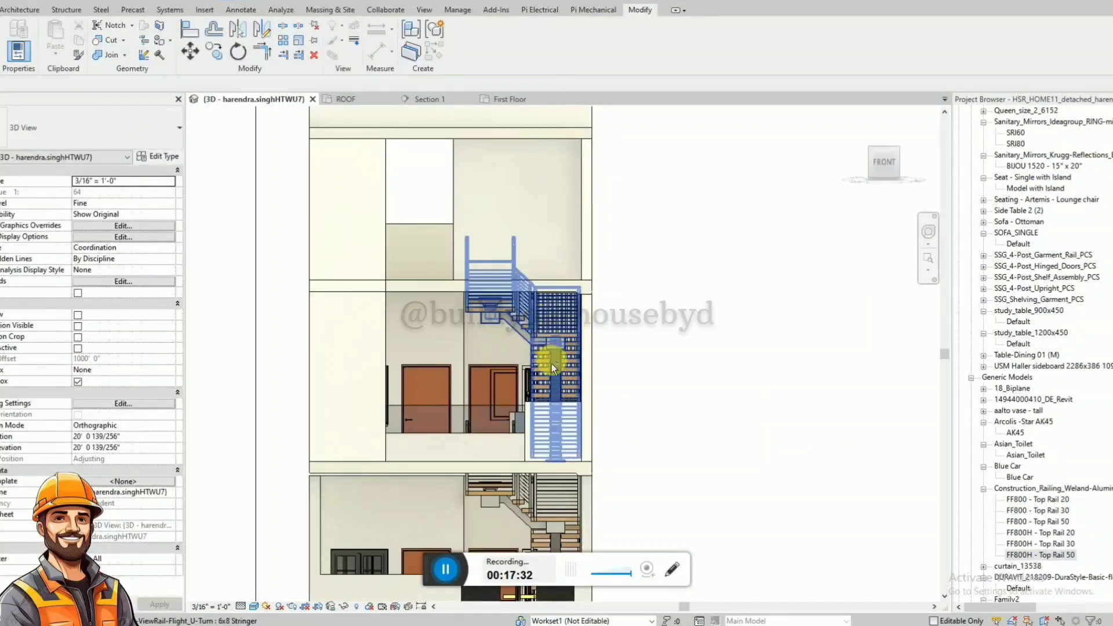
{"action": "middle_click_drag", "start_coordinate": [551, 364], "coordinate": [588, 368], "text": "shift"}
{"action": "left_click", "coordinate": [573, 371]}
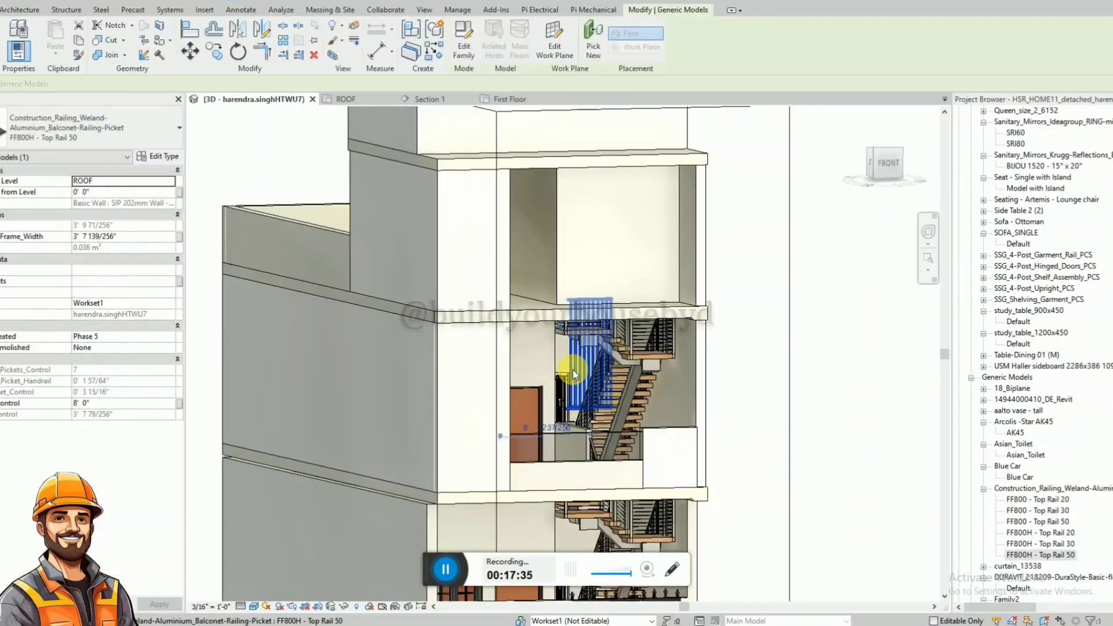
{"action": "right_click", "coordinate": [574, 372]}
{"action": "mouse_move", "coordinate": [714, 167]}
{"action": "left_click", "coordinate": [748, 162]}
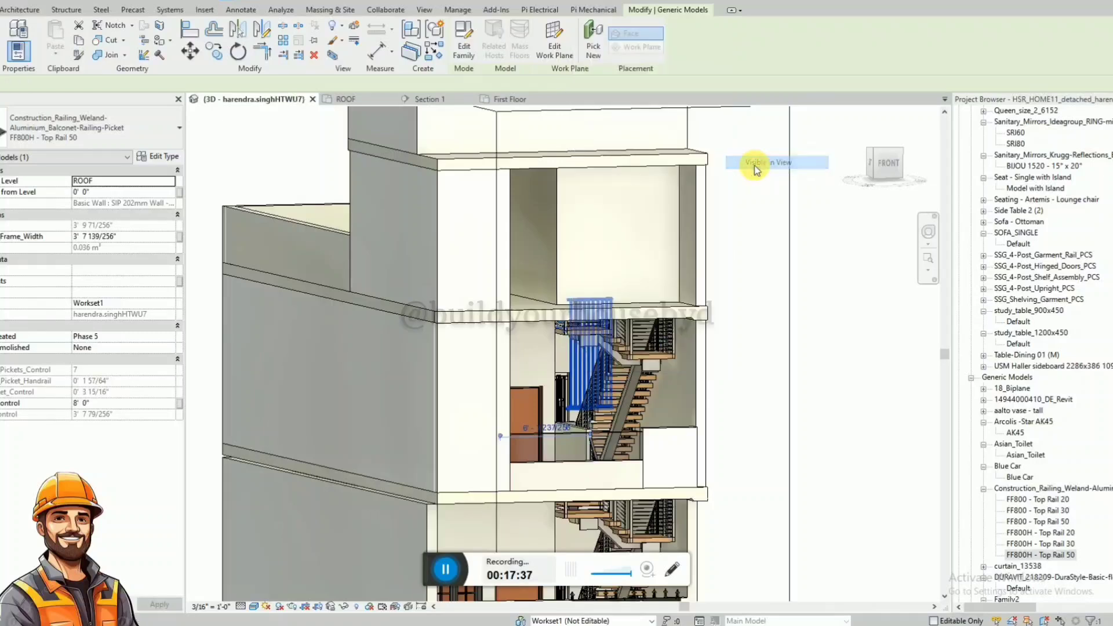
{"action": "key", "text": "Escape"}
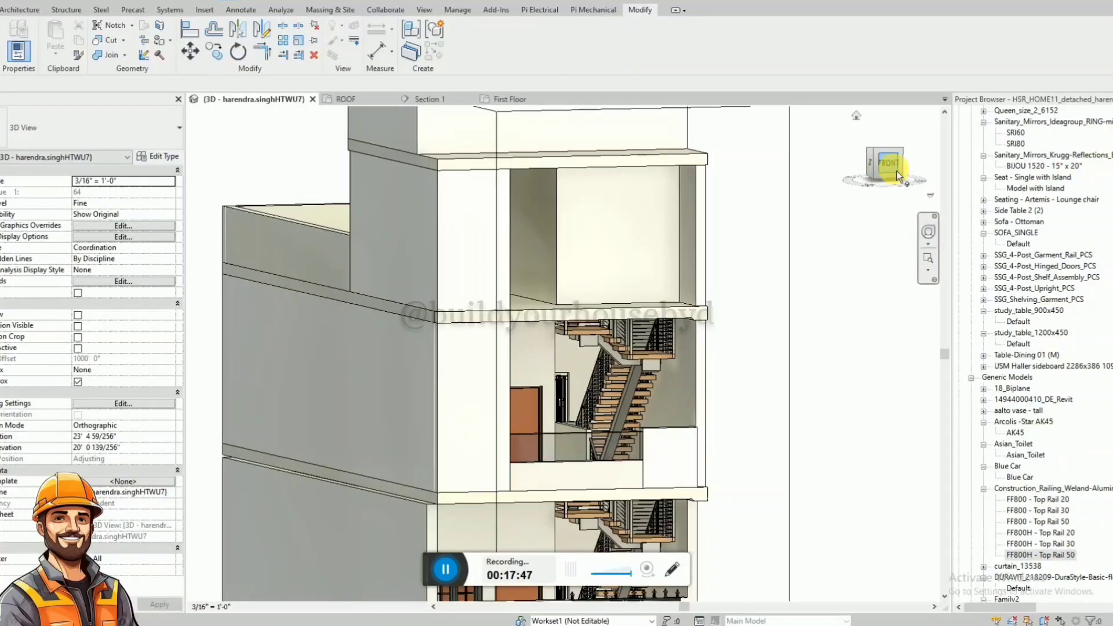
Select all picket railing instances visible in the 3D view and temporarily isolate them
{"action": "left_click", "coordinate": [573, 377]}
{"action": "right_click", "coordinate": [573, 377]}
{"action": "mouse_move", "coordinate": [690, 168]}
{"action": "left_click", "coordinate": [748, 168]}
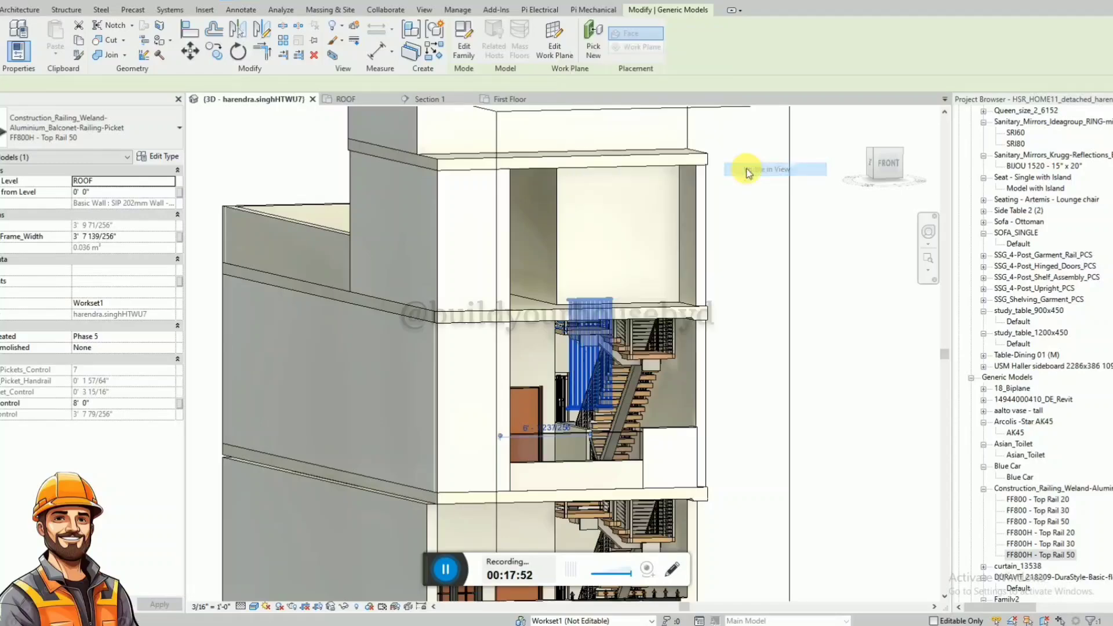
{"action": "key", "text": "h"}
{"action": "key", "text": "i"}
{"action": "left_click", "coordinate": [658, 287]}
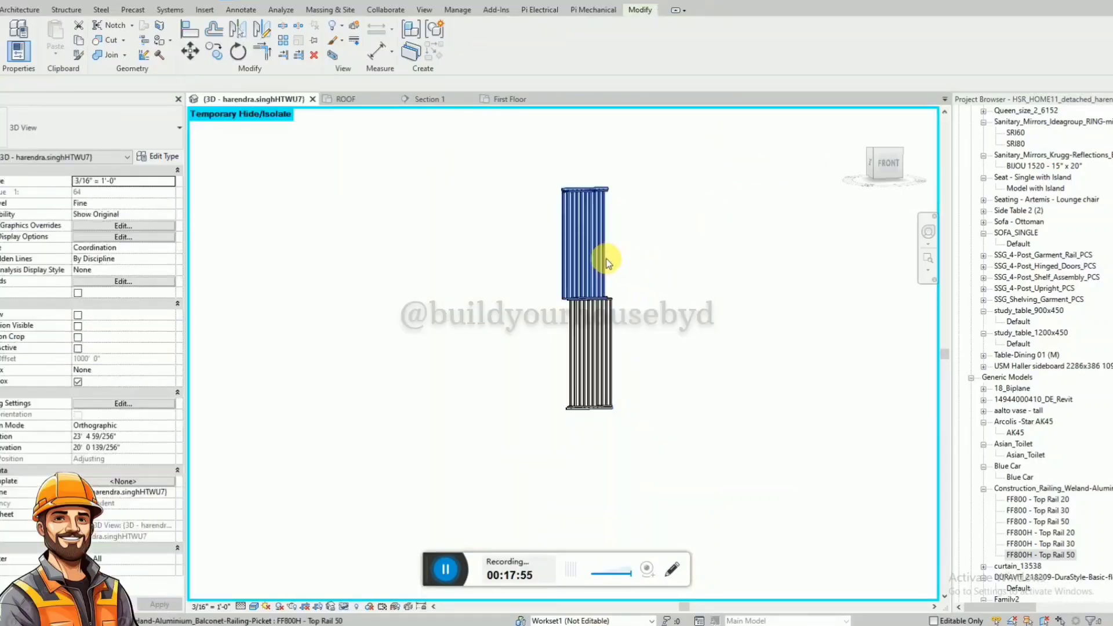
Delete the upper duplicate picket railing and reset the temporary isolation
{"action": "left_click", "coordinate": [606, 259]}
{"action": "key", "text": "Delete"}
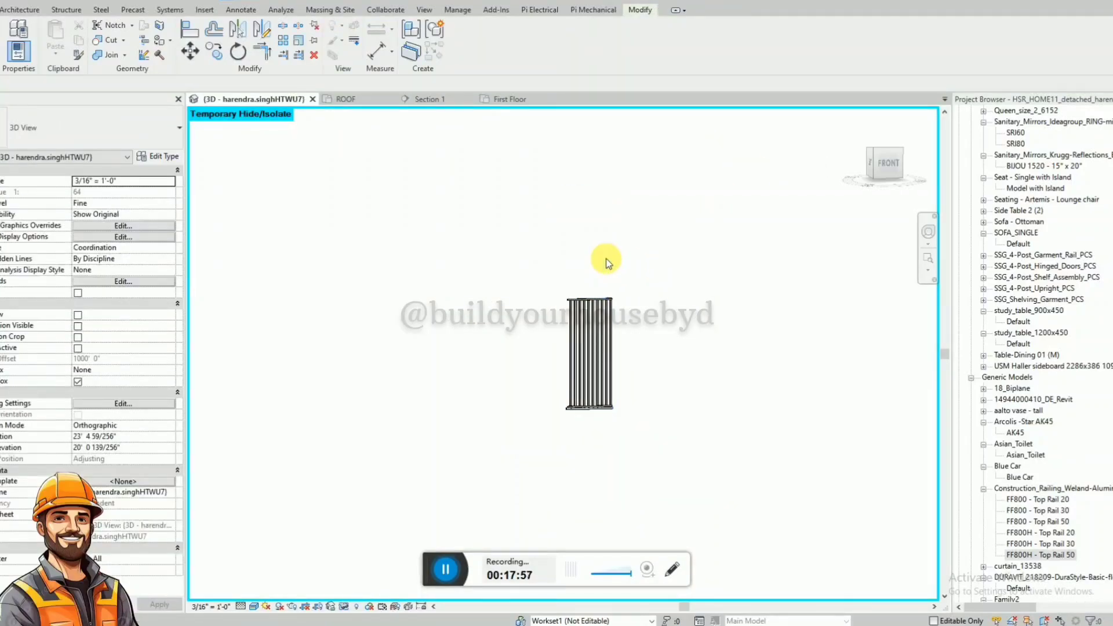
{"action": "key", "text": "h"}
{"action": "key", "text": "r"}
Move the remaining picket railing in the First Floor plan from behind the stairs to the short right wall at the front edge
{"action": "left_click", "coordinate": [576, 367]}
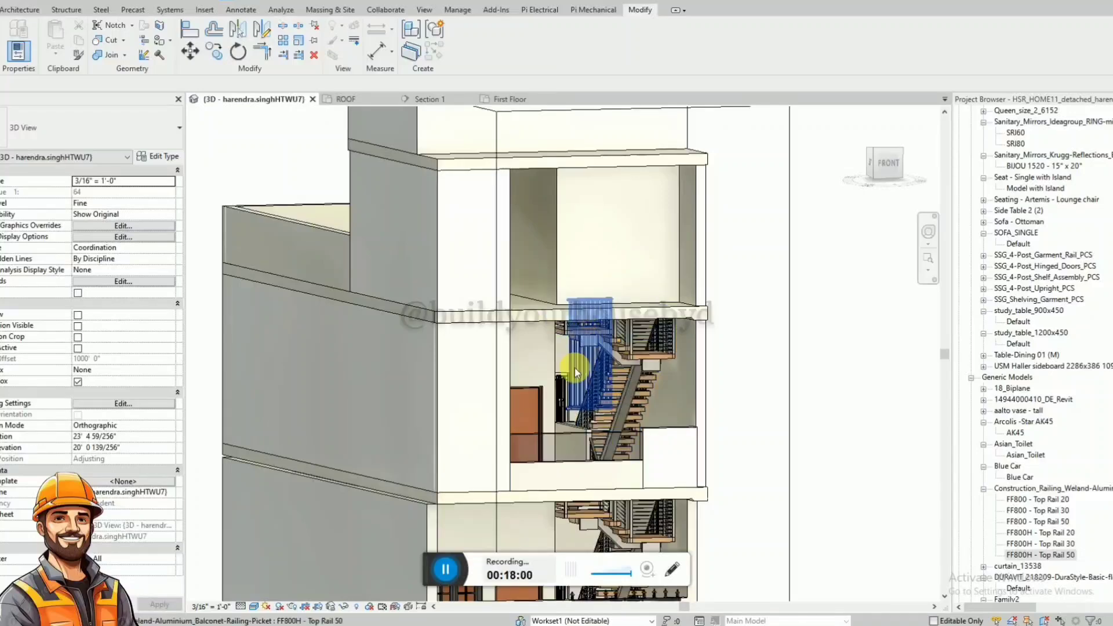
{"action": "left_click", "coordinate": [503, 100]}
{"action": "scroll", "coordinate": [590, 428], "scroll_direction": "down", "scroll_amount": 3}
{"action": "scroll", "coordinate": [597, 225], "scroll_direction": "up", "scroll_amount": 5}
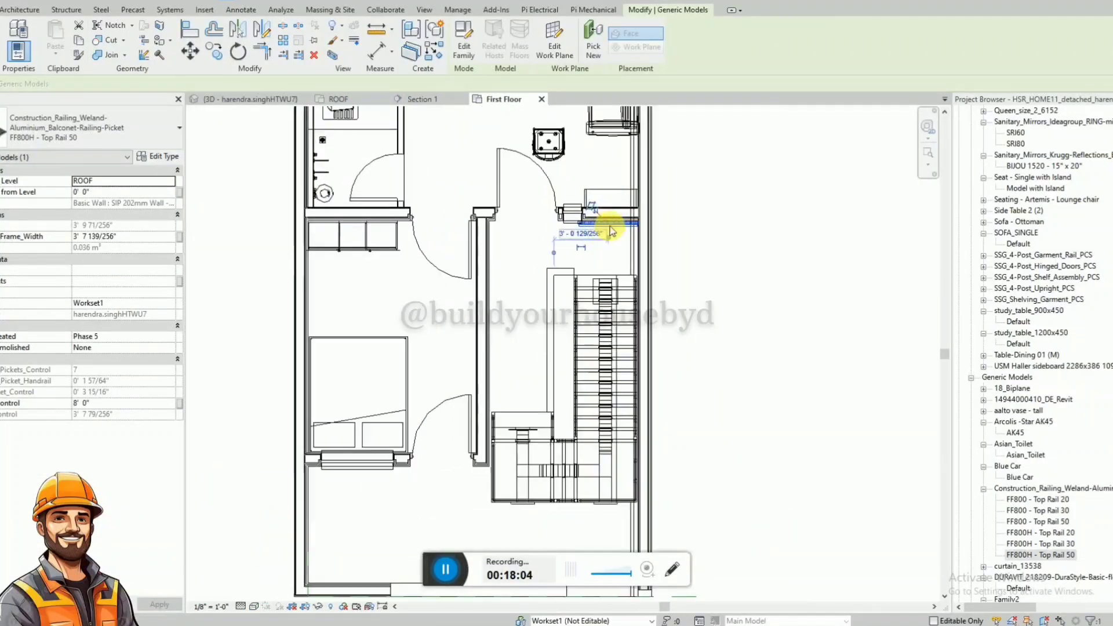
{"action": "scroll", "coordinate": [571, 205], "scroll_direction": "down", "scroll_amount": 3}
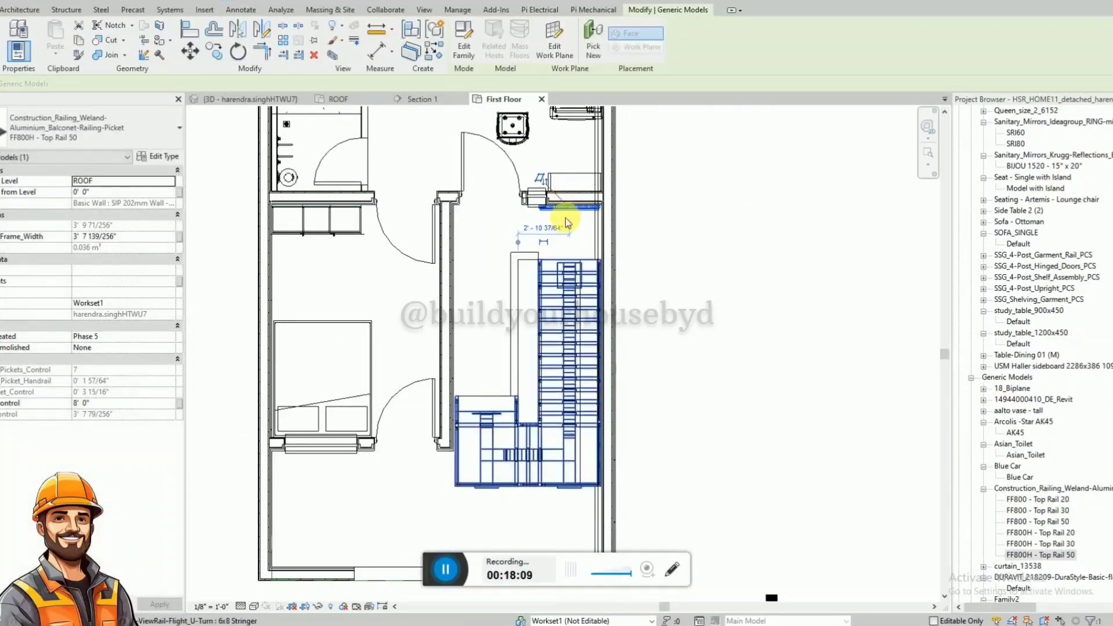
{"action": "scroll", "coordinate": [566, 217], "scroll_direction": "down", "scroll_amount": 2}
{"action": "scroll", "coordinate": [585, 218], "scroll_direction": "up", "scroll_amount": 1}
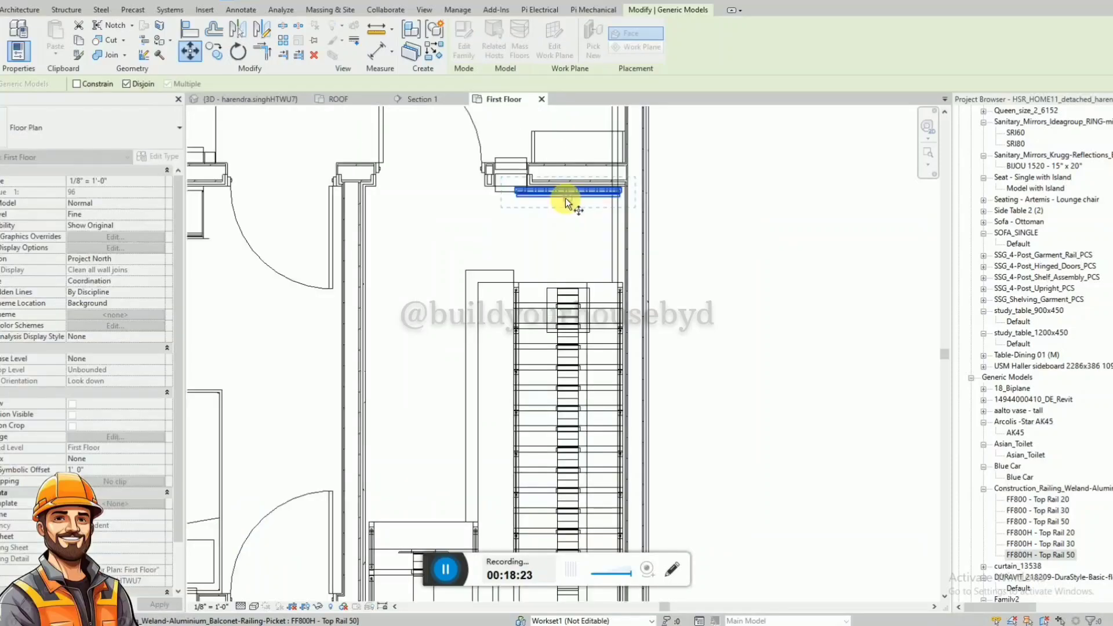
{"action": "left_click", "coordinate": [567, 195]}
{"action": "scroll", "coordinate": [565, 184], "scroll_direction": "down", "scroll_amount": 4}
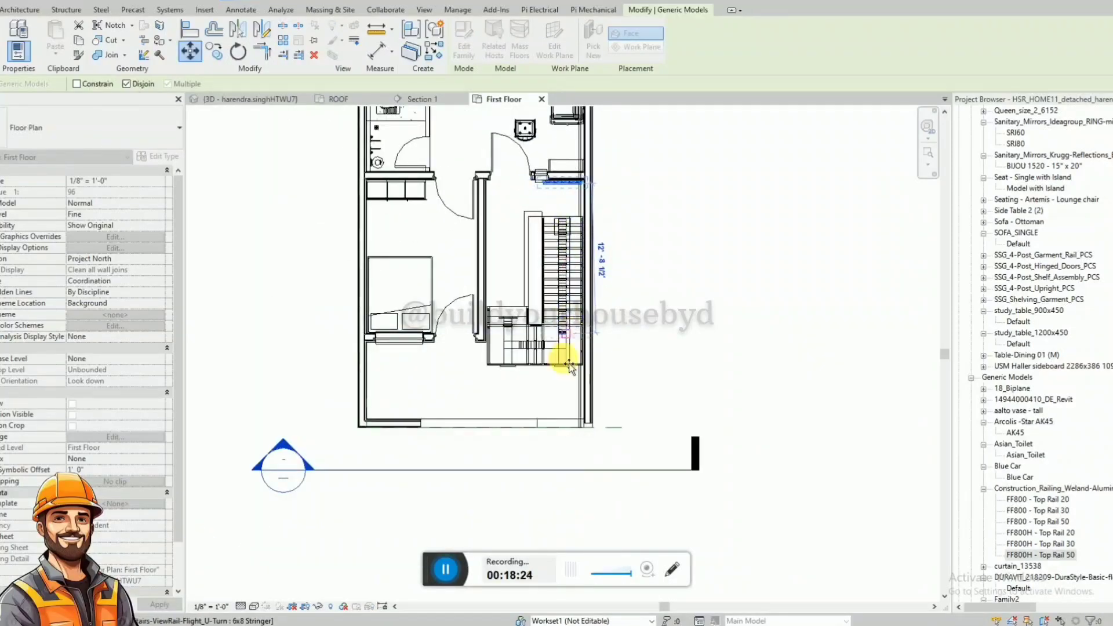
{"action": "scroll", "coordinate": [567, 412], "scroll_direction": "up", "scroll_amount": 3}
{"action": "left_click", "coordinate": [565, 438]}
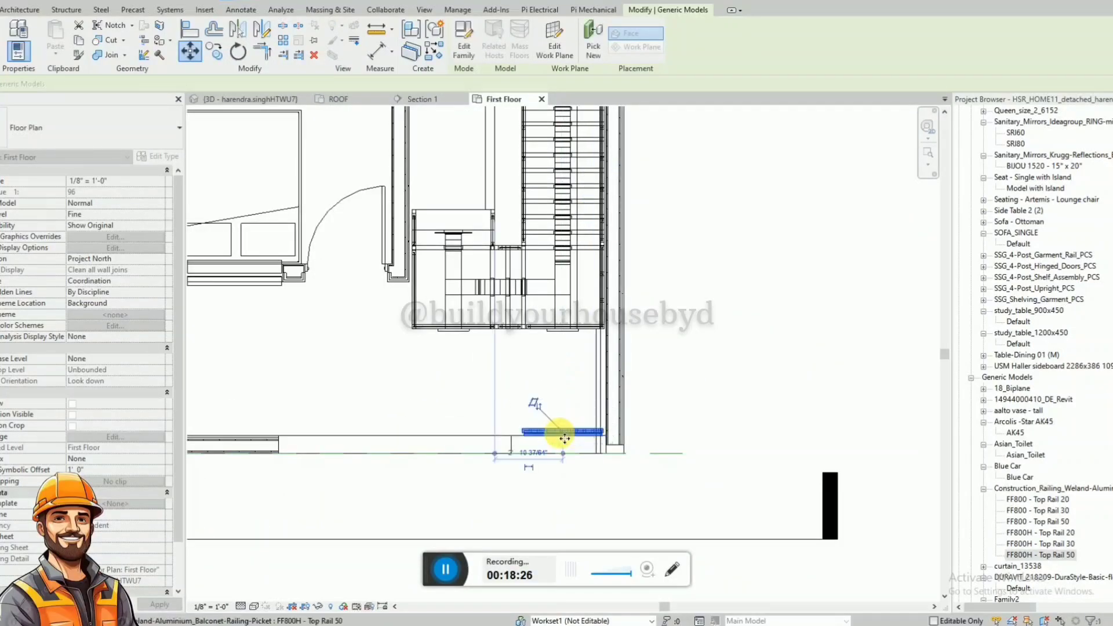
{"action": "key", "text": "Escape"}
Nudge the picket railing left and up in Section 1 to seat it on top of the short right wall
{"action": "left_click", "coordinate": [430, 99]}
{"action": "scroll", "coordinate": [643, 314], "scroll_direction": "up", "scroll_amount": 3}
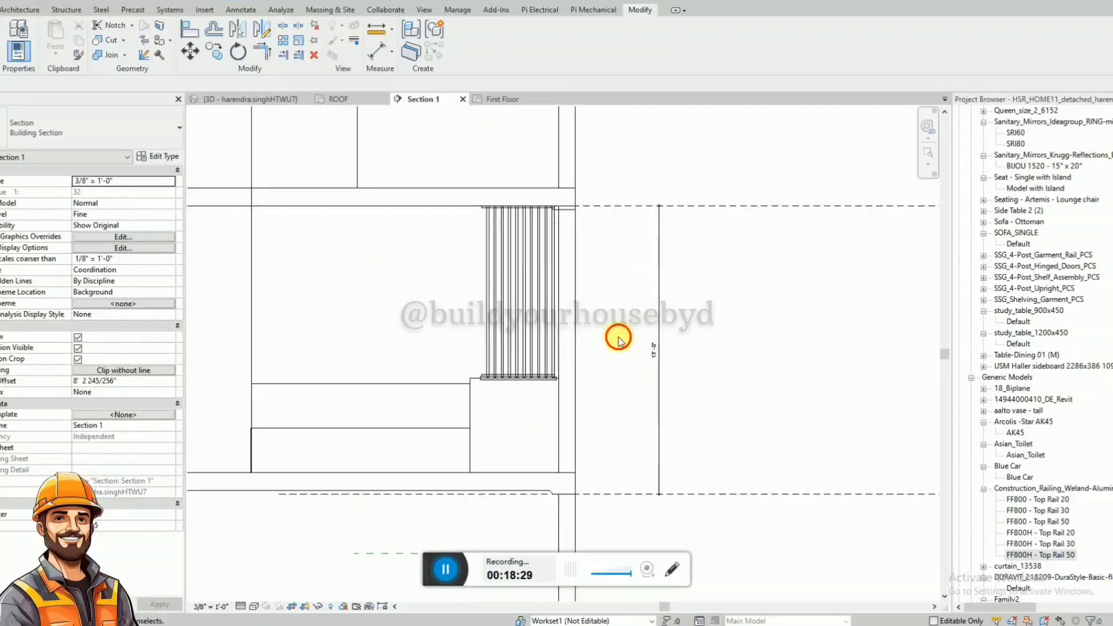
{"action": "left_click", "coordinate": [552, 344]}
{"action": "scroll", "coordinate": [558, 322], "scroll_direction": "up", "scroll_amount": 3}
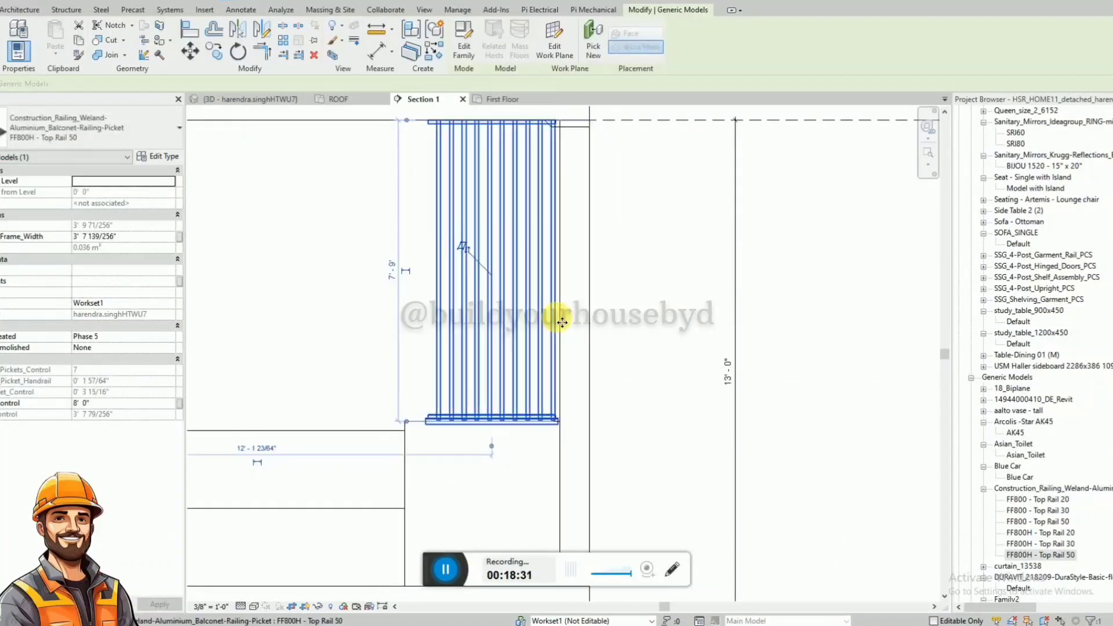
{"action": "key", "text": "Left"}
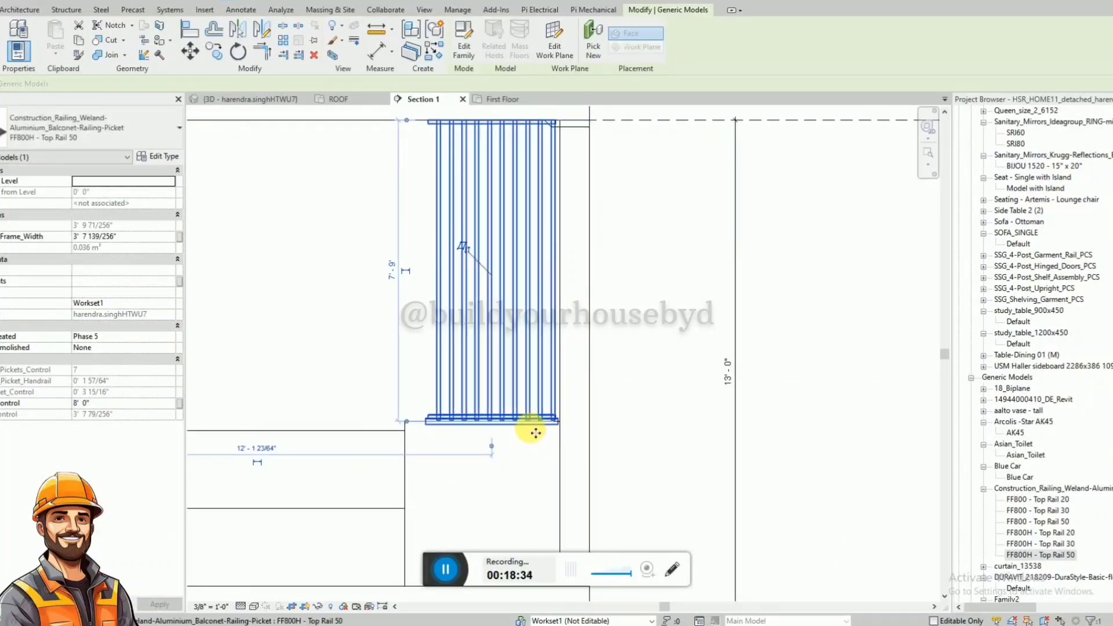
{"action": "key", "text": "Up"}
{"action": "scroll", "coordinate": [531, 426], "scroll_direction": "down", "scroll_amount": 3}
{"action": "key", "text": "Escape"}
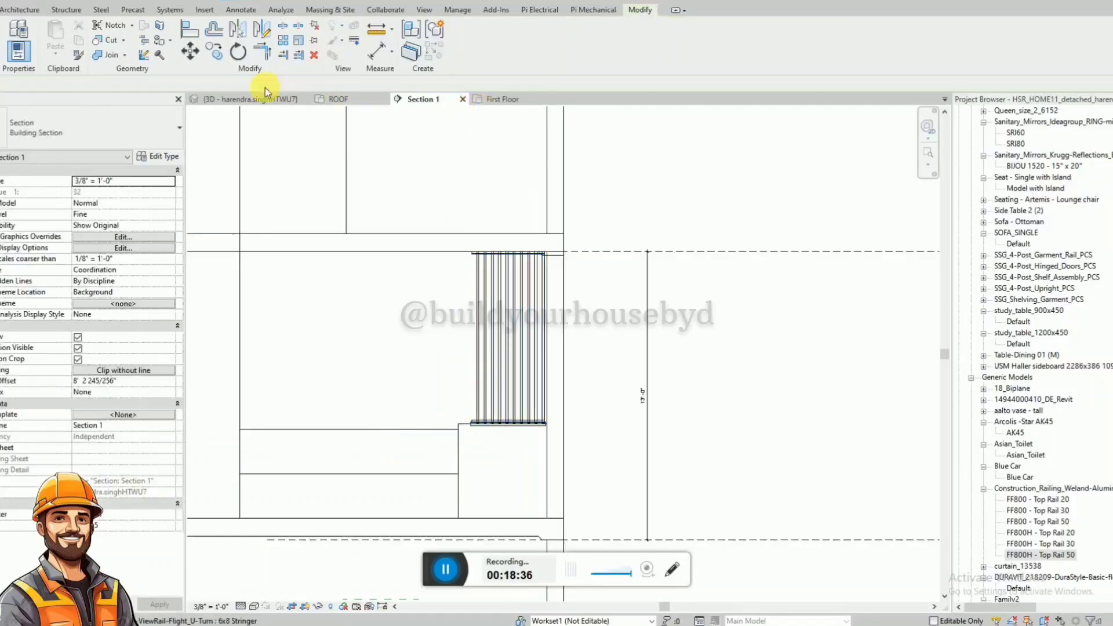
Select the picket railing in the 3D view and examine its position on the short right wall from the front and side
{"action": "left_click", "coordinate": [258, 102]}
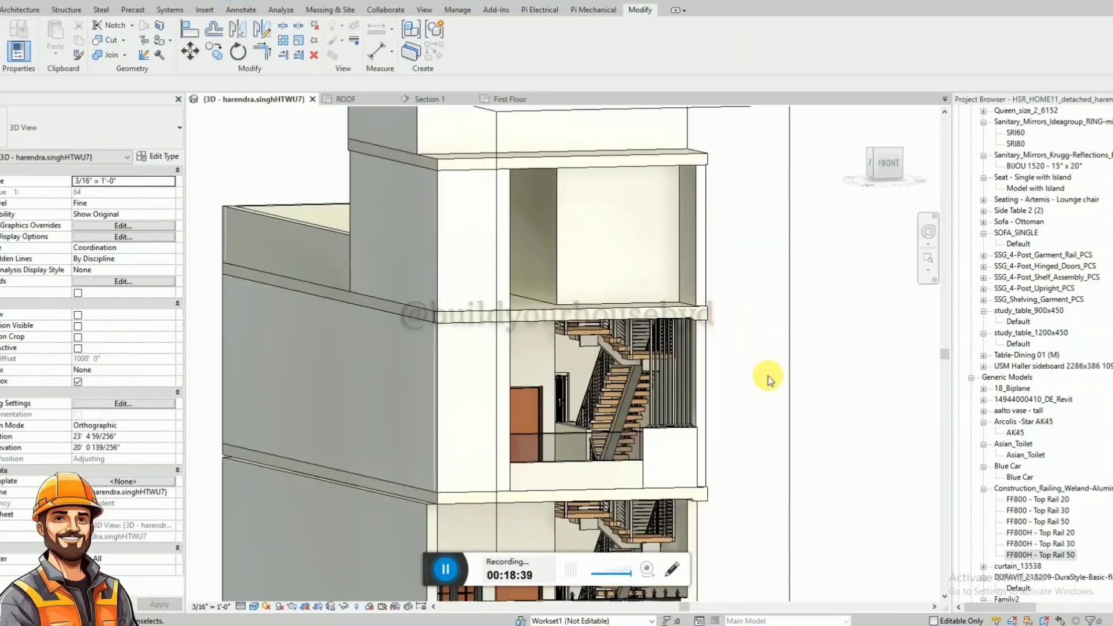
{"action": "scroll", "coordinate": [694, 432], "scroll_direction": "up", "scroll_amount": 2}
{"action": "scroll", "coordinate": [691, 432], "scroll_direction": "up", "scroll_amount": 2}
{"action": "scroll", "coordinate": [739, 318], "scroll_direction": "down", "scroll_amount": 4}
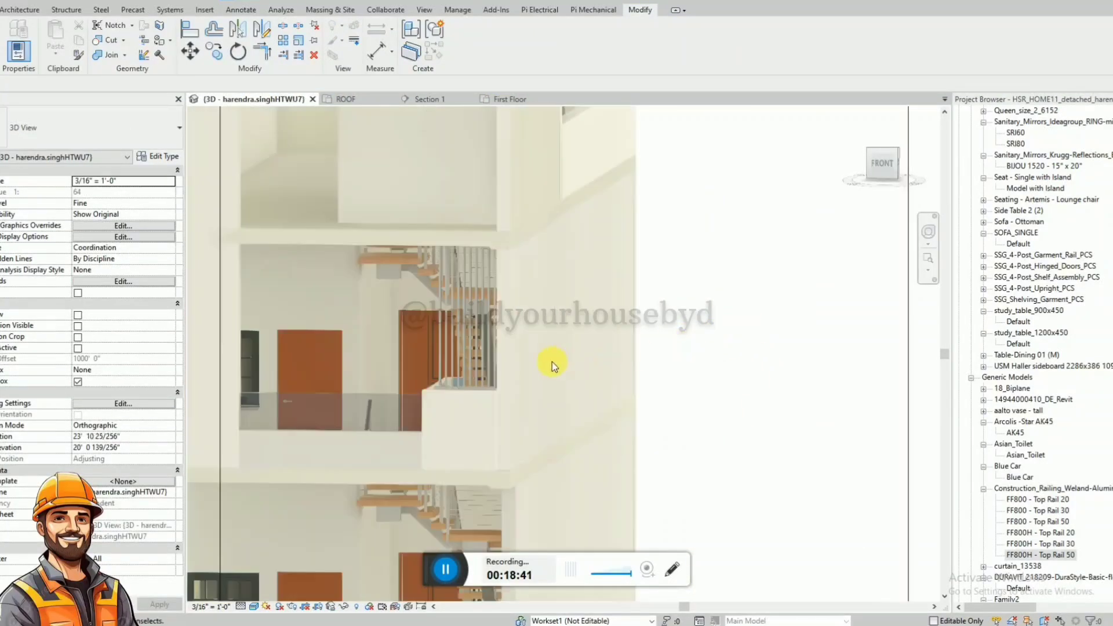
{"action": "left_click", "coordinate": [458, 361]}
{"action": "middle_click_drag", "start_coordinate": [465, 378], "coordinate": [632, 482], "text": "shift"}
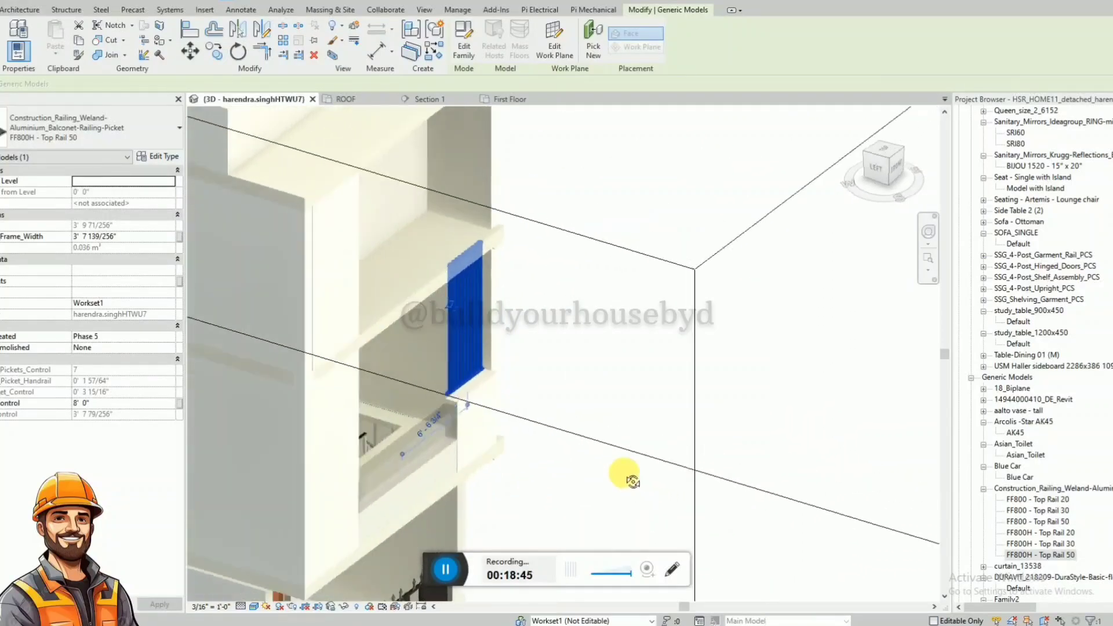
Move the picket railing in the First Floor plan, with Constrain turned off, into the thickness of the short right wall
{"action": "left_click", "coordinate": [355, 102]}
{"action": "left_click", "coordinate": [543, 102]}
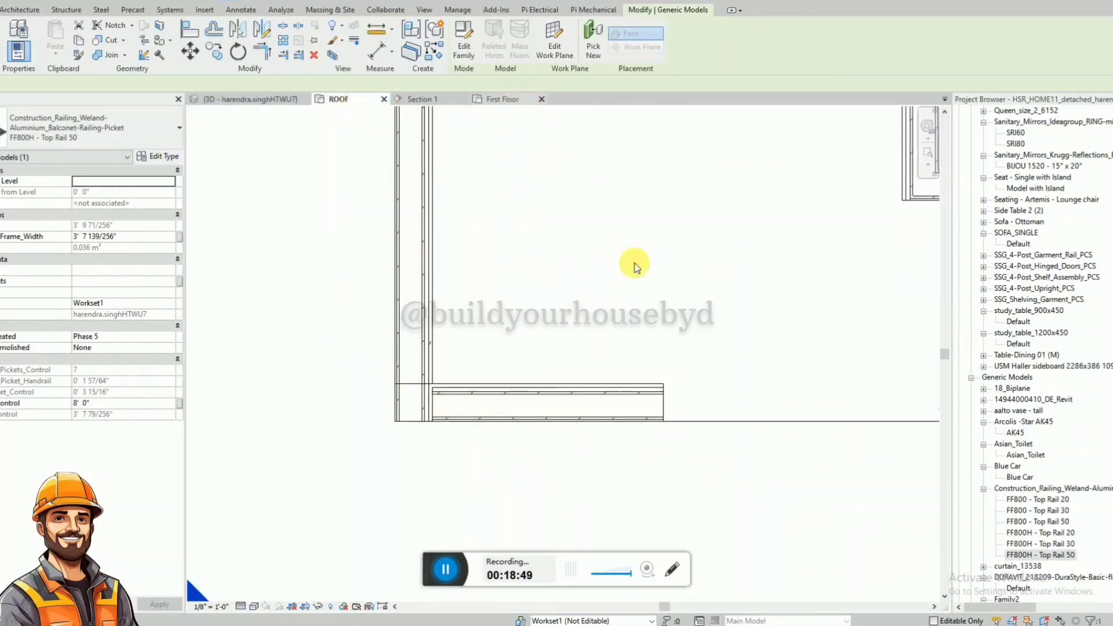
{"action": "scroll", "coordinate": [574, 462], "scroll_direction": "up", "scroll_amount": 2}
{"action": "left_click", "coordinate": [489, 369]}
{"action": "left_click", "coordinate": [502, 391]}
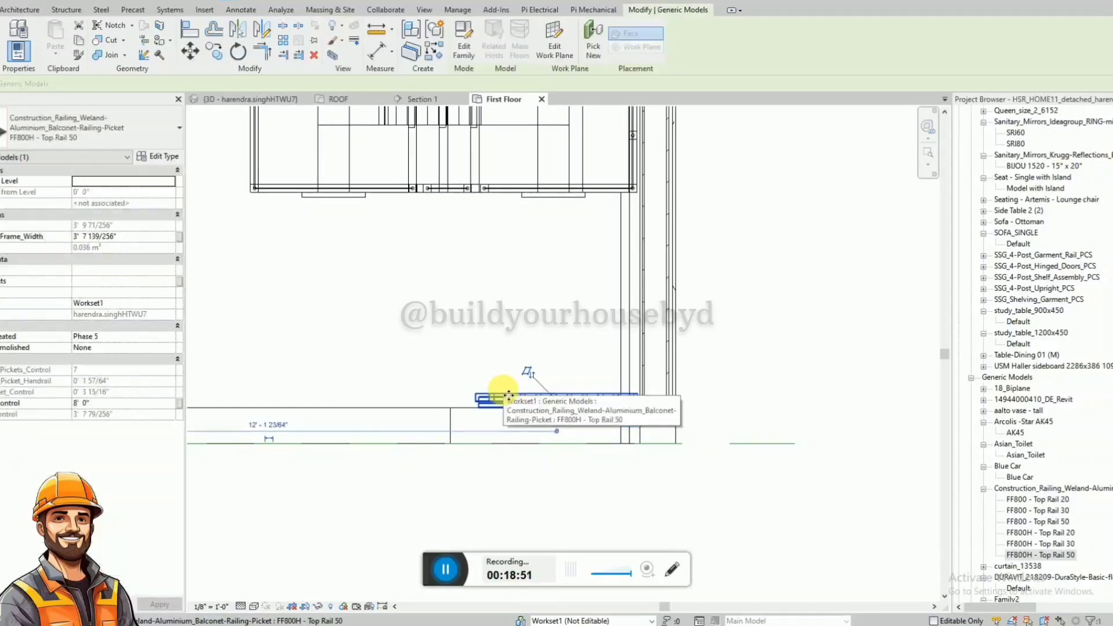
{"action": "key", "text": "m"}
{"action": "key", "text": "v"}
{"action": "left_click", "coordinate": [550, 409]}
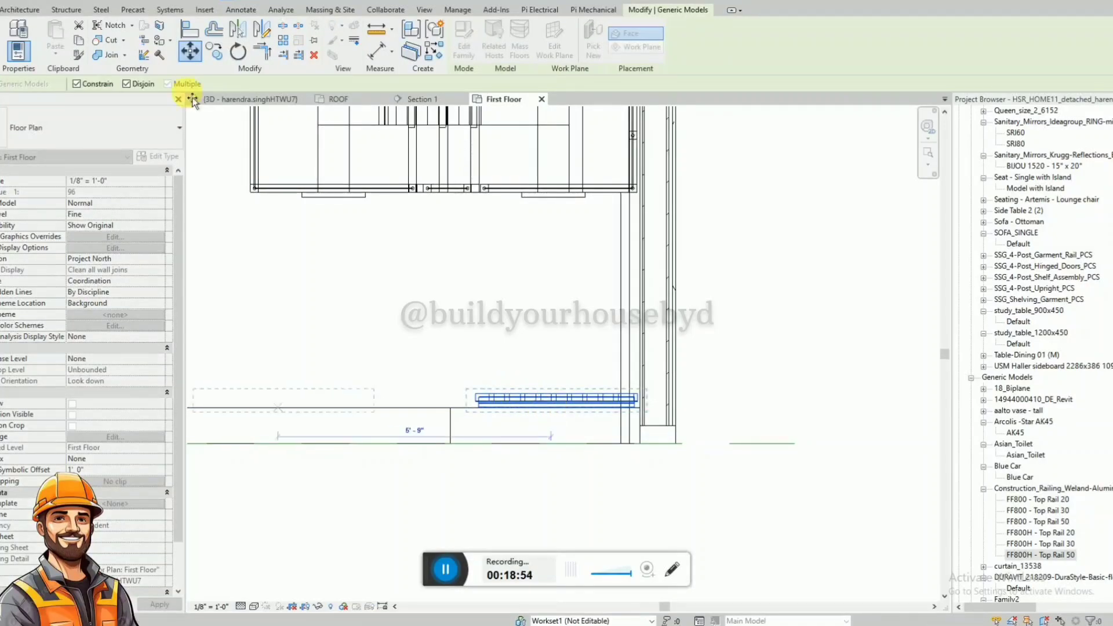
{"action": "left_click", "coordinate": [77, 84]}
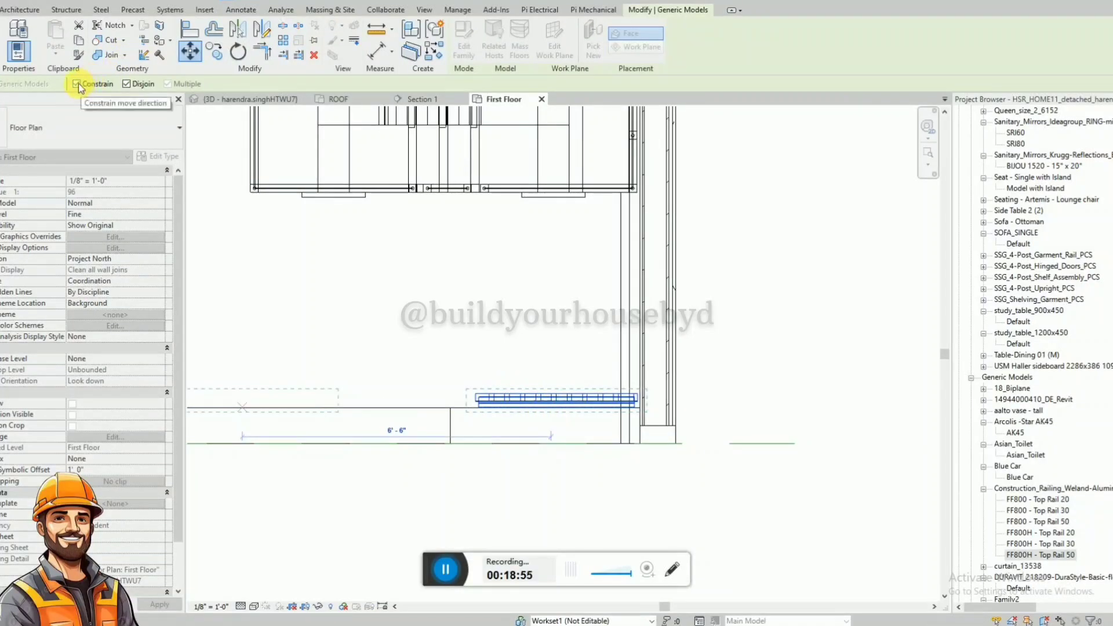
{"action": "left_click", "coordinate": [537, 429]}
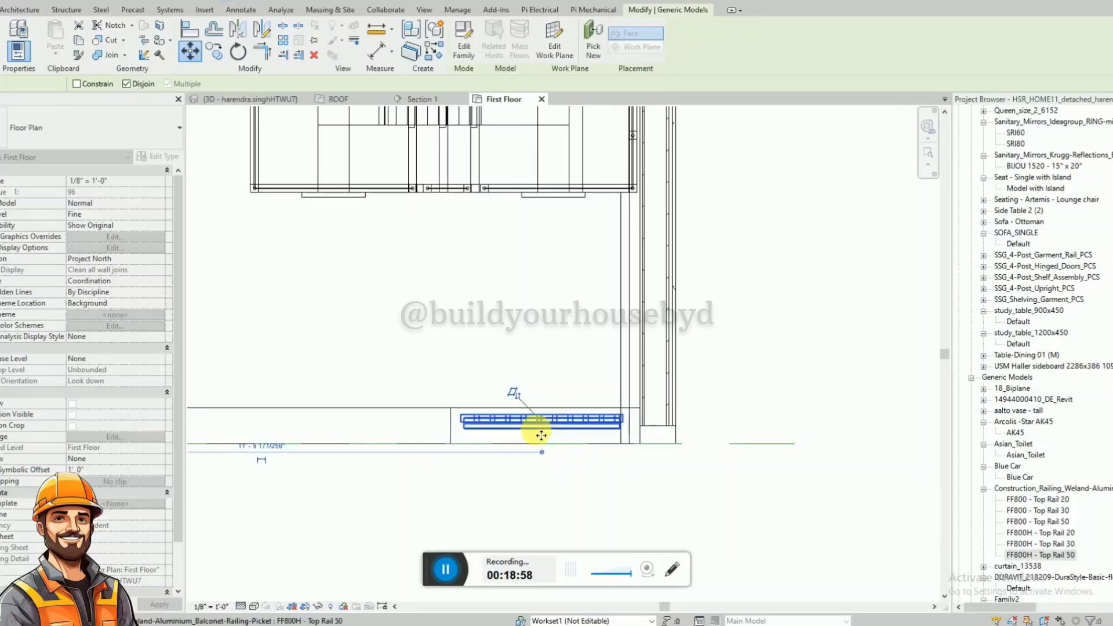
Finish moving the picket railing in the First Floor plan, nudge it left along the short right wall, and check it in 3D
{"action": "left_click", "coordinate": [601, 424]}
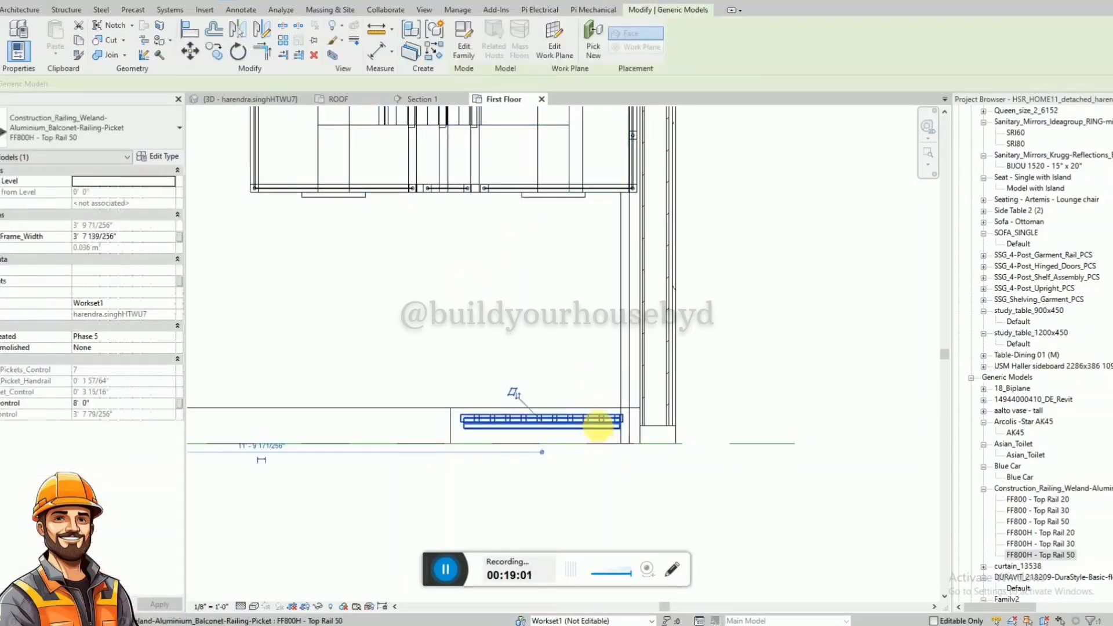
{"action": "key", "text": "Left"}
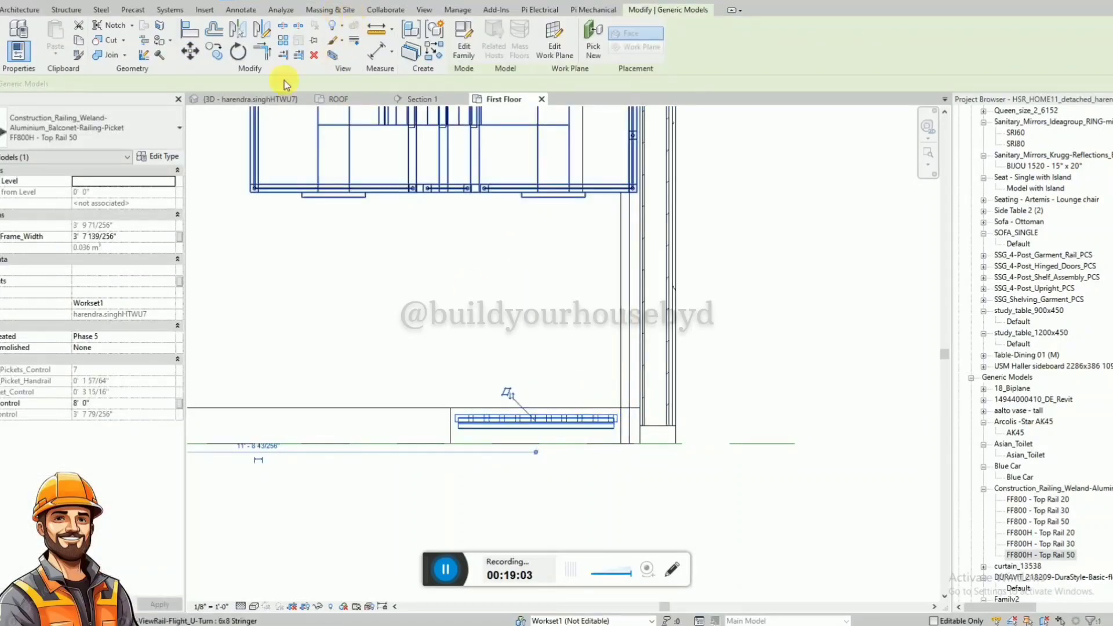
{"action": "left_click", "coordinate": [255, 99]}
{"action": "left_click", "coordinate": [577, 376]}
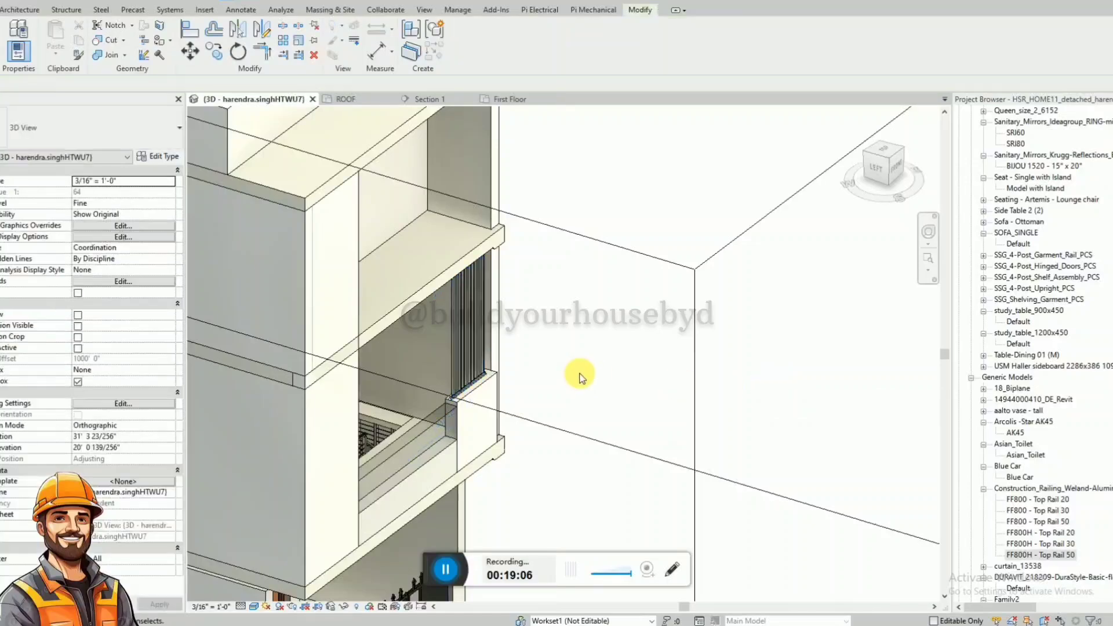
{"action": "middle_click_drag", "start_coordinate": [717, 357], "coordinate": [499, 278], "text": "shift"}
{"action": "scroll", "coordinate": [503, 277], "scroll_direction": "down", "scroll_amount": 2}
{"action": "middle_click_drag", "start_coordinate": [610, 307], "coordinate": [455, 229], "text": "shift"}
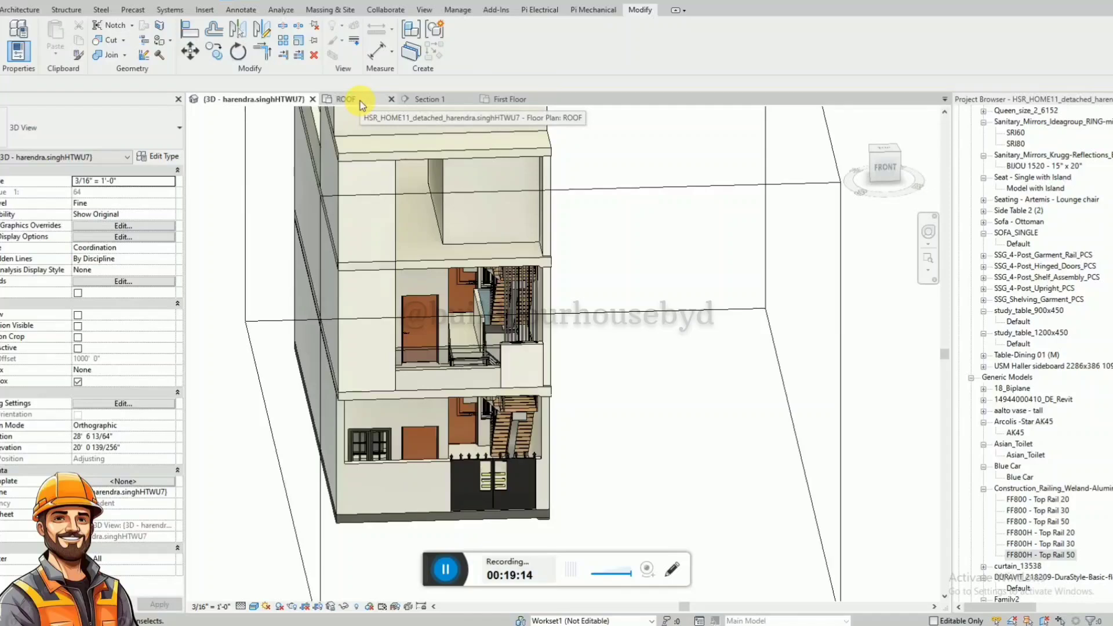
Place an FF800H - Top Rail 50 balconet railing on the front face of the slab above the first-floor balcony
{"action": "left_click", "coordinate": [1039, 555]}
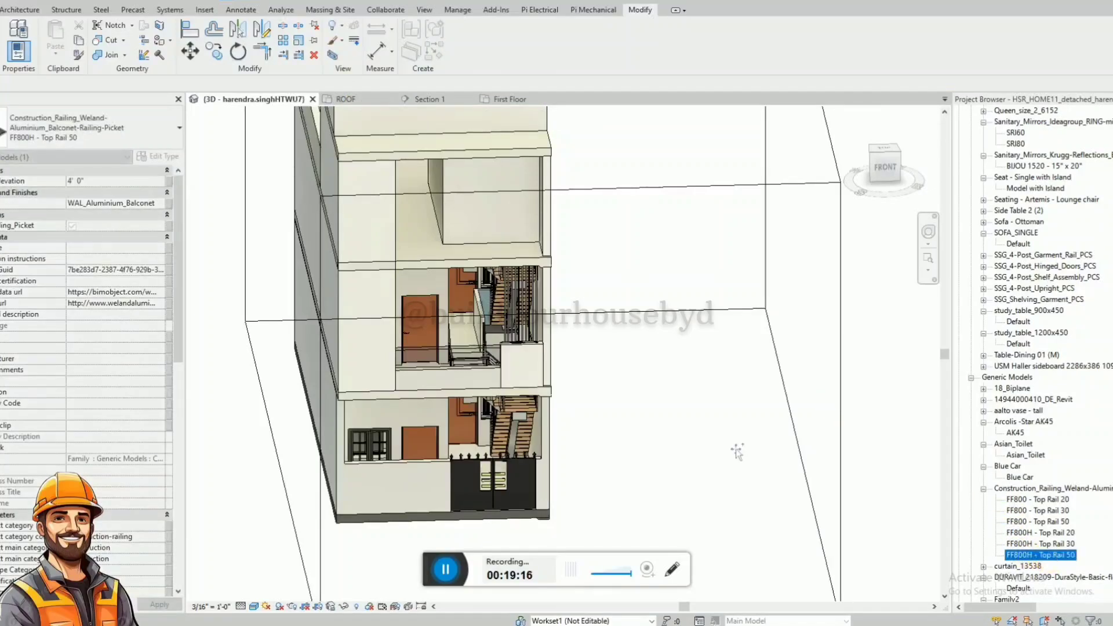
{"action": "left_click_drag", "start_coordinate": [737, 452], "coordinate": [719, 441]}
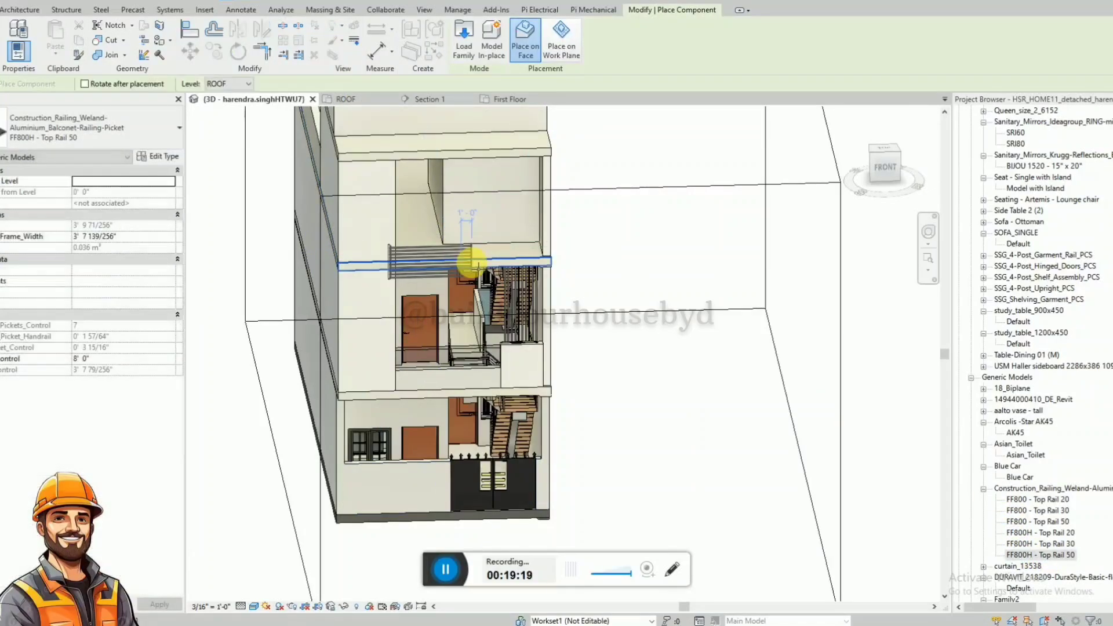
{"action": "left_click", "coordinate": [471, 268]}
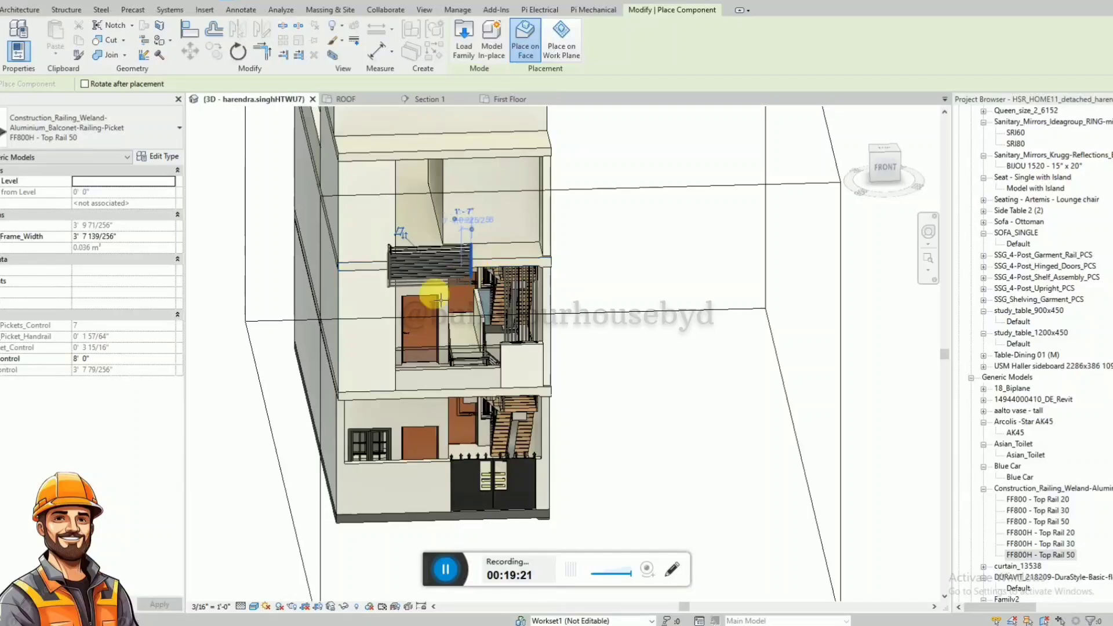
{"action": "key", "text": "Escape"}
Move the new horizontal railing in Section 1 up until it sits just above the slab
{"action": "left_click", "coordinate": [427, 102]}
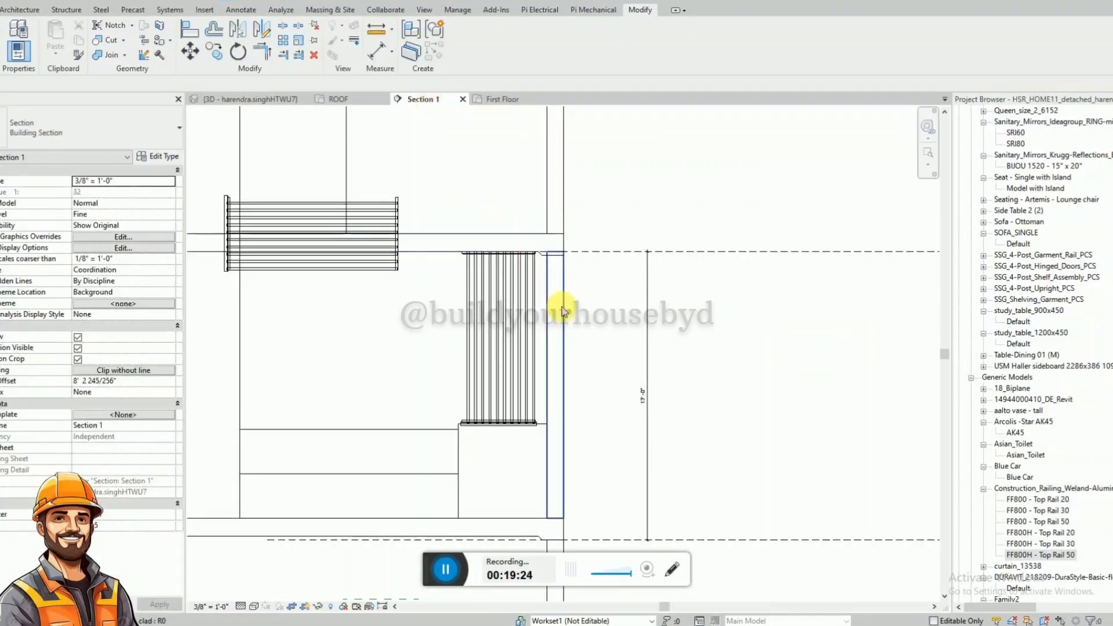
{"action": "scroll", "coordinate": [559, 311], "scroll_direction": "down", "scroll_amount": 1}
{"action": "left_click", "coordinate": [390, 275]}
{"action": "left_click_drag", "start_coordinate": [393, 251], "coordinate": [414, 248]}
{"action": "scroll", "coordinate": [415, 248], "scroll_direction": "up", "scroll_amount": 2}
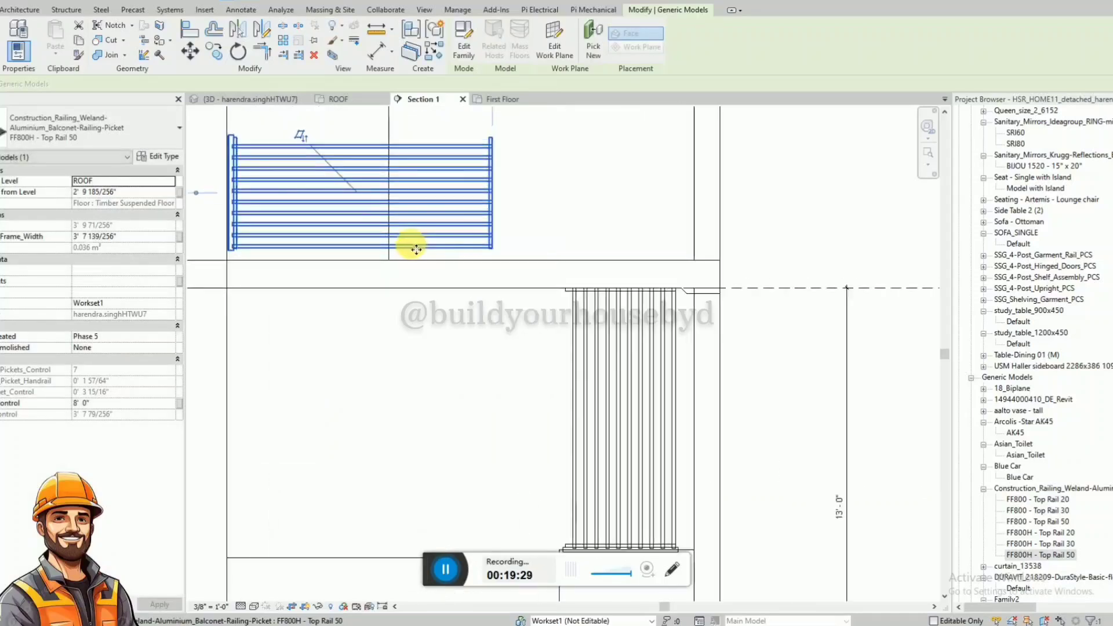
{"action": "key", "text": "Escape"}
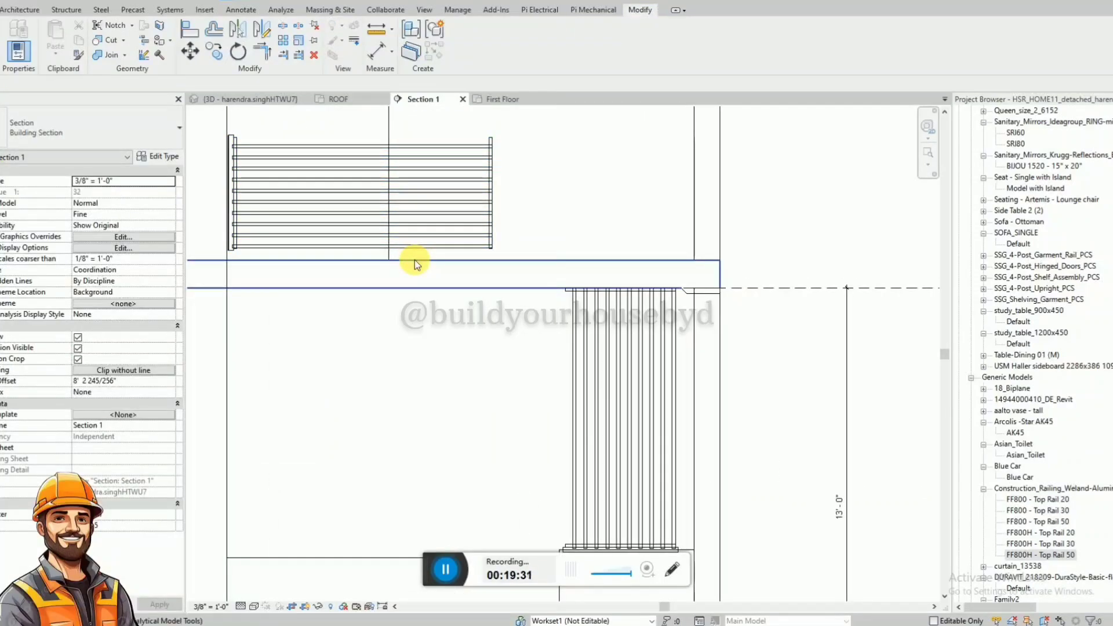
Align the bottom of the horizontal railing with the top edge of the slab in Section 1
{"action": "key", "text": "a"}
{"action": "key", "text": "l"}
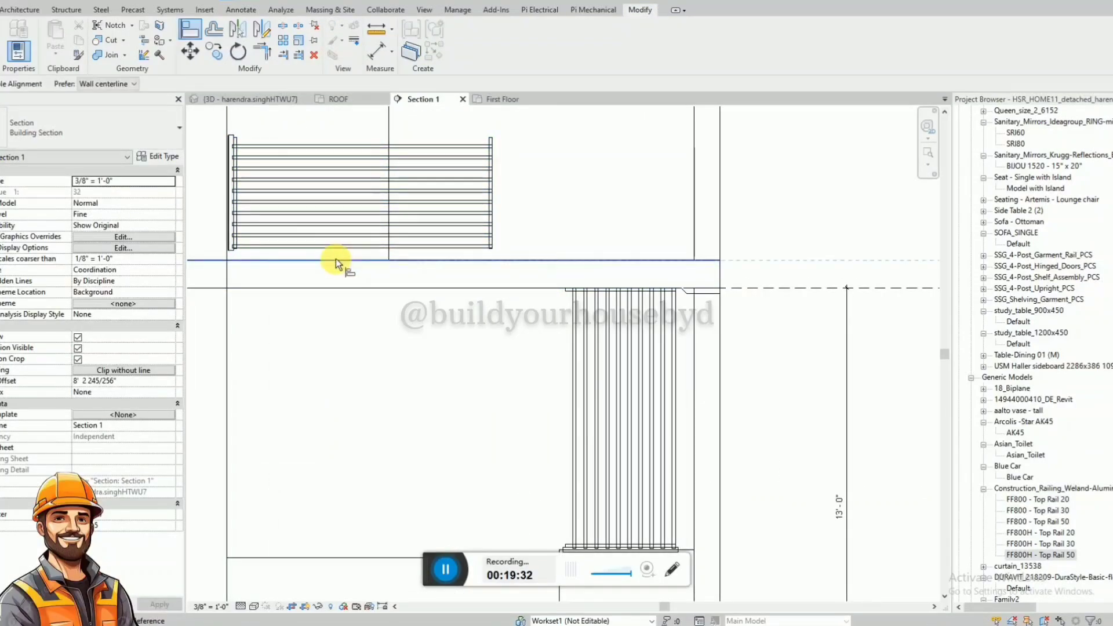
{"action": "scroll", "coordinate": [232, 249], "scroll_direction": "up", "scroll_amount": 2}
{"action": "left_click", "coordinate": [231, 250]}
{"action": "scroll", "coordinate": [232, 256], "scroll_direction": "down", "scroll_amount": 2}
{"action": "key", "text": "Escape"}
{"action": "scroll", "coordinate": [284, 326], "scroll_direction": "down", "scroll_amount": 2}
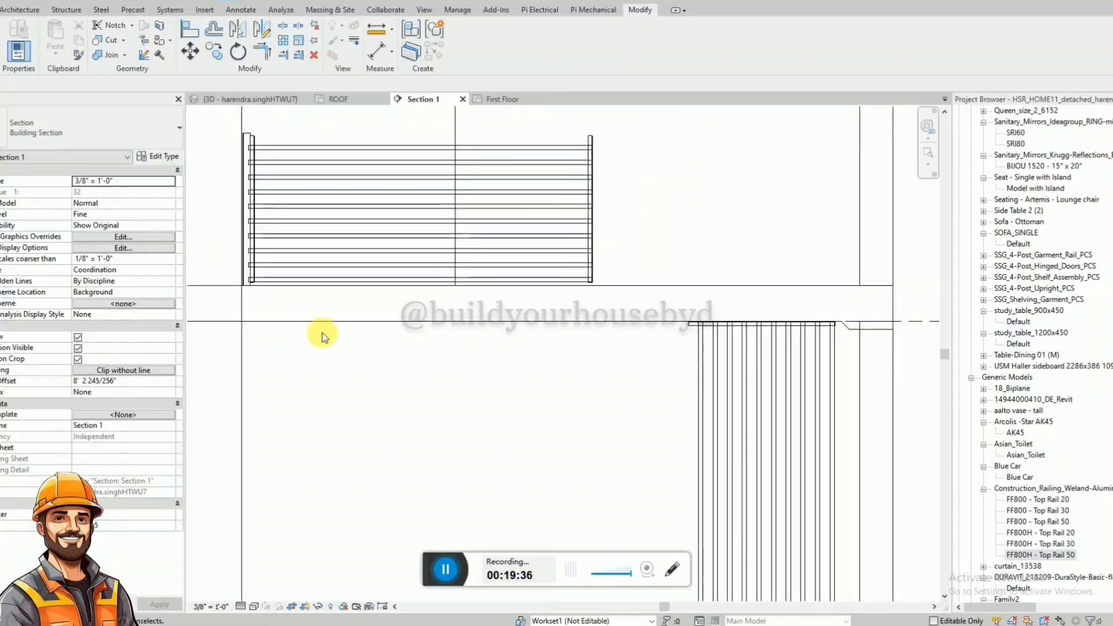
Align the left end of the horizontal railing with the adjoining wall edge in Section 1
{"action": "scroll", "coordinate": [246, 138], "scroll_direction": "up", "scroll_amount": 1}
{"action": "key", "text": "a"}
{"action": "key", "text": "l"}
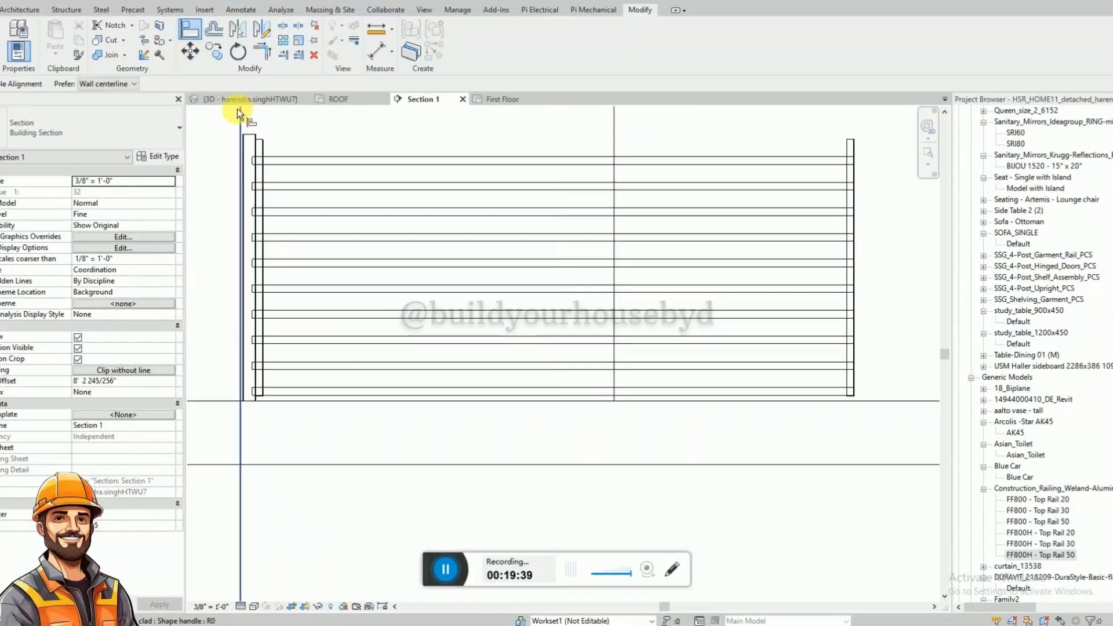
{"action": "scroll", "coordinate": [238, 110], "scroll_direction": "up", "scroll_amount": 1}
{"action": "left_click", "coordinate": [241, 140]}
{"action": "left_click", "coordinate": [241, 151]}
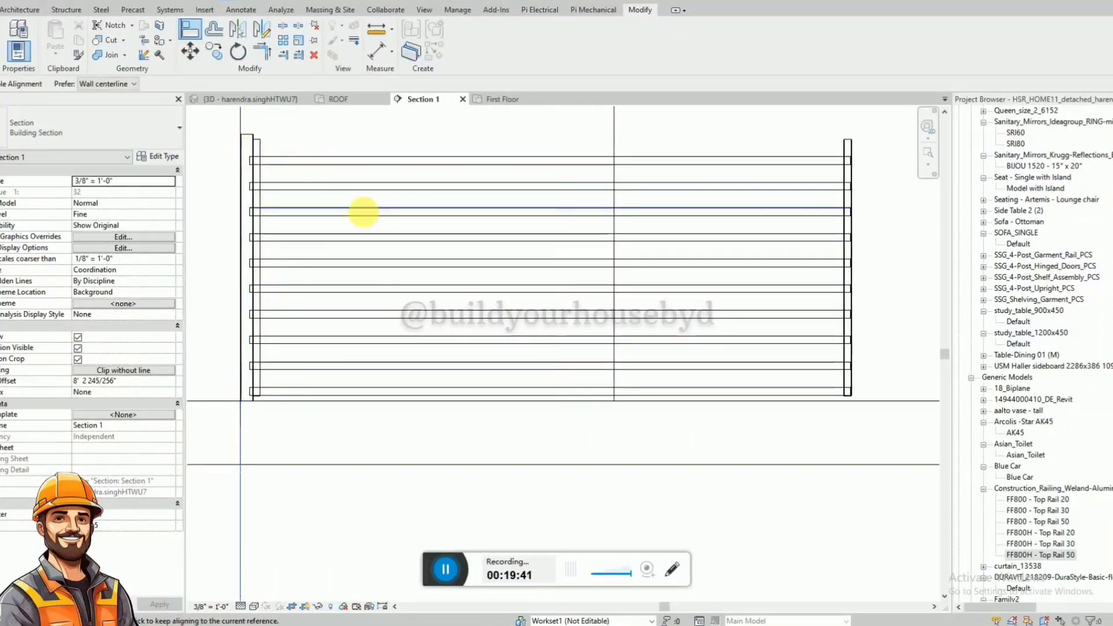
{"action": "key", "text": "Escape"}
{"action": "scroll", "coordinate": [382, 232], "scroll_direction": "down", "scroll_amount": 2}
Move the horizontal railing in the ROOF plan, with Constrain turned off, back from the front face to the slab edge
{"action": "left_click", "coordinate": [337, 99]}
{"action": "scroll", "coordinate": [579, 426], "scroll_direction": "down", "scroll_amount": 2}
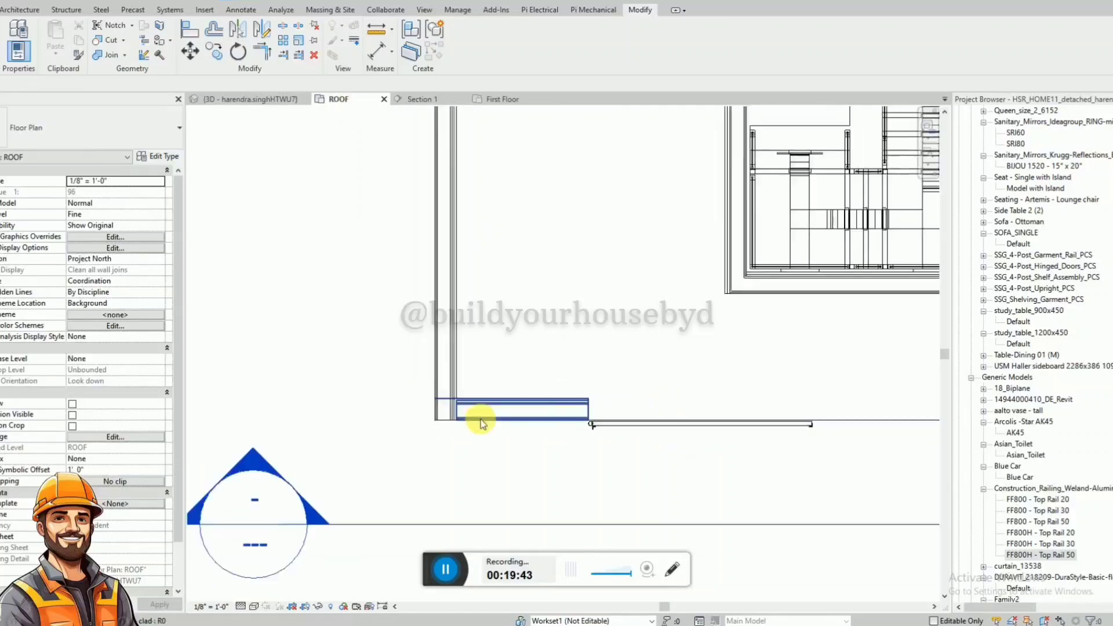
{"action": "left_click", "coordinate": [645, 432]}
{"action": "scroll", "coordinate": [587, 429], "scroll_direction": "up", "scroll_amount": 3}
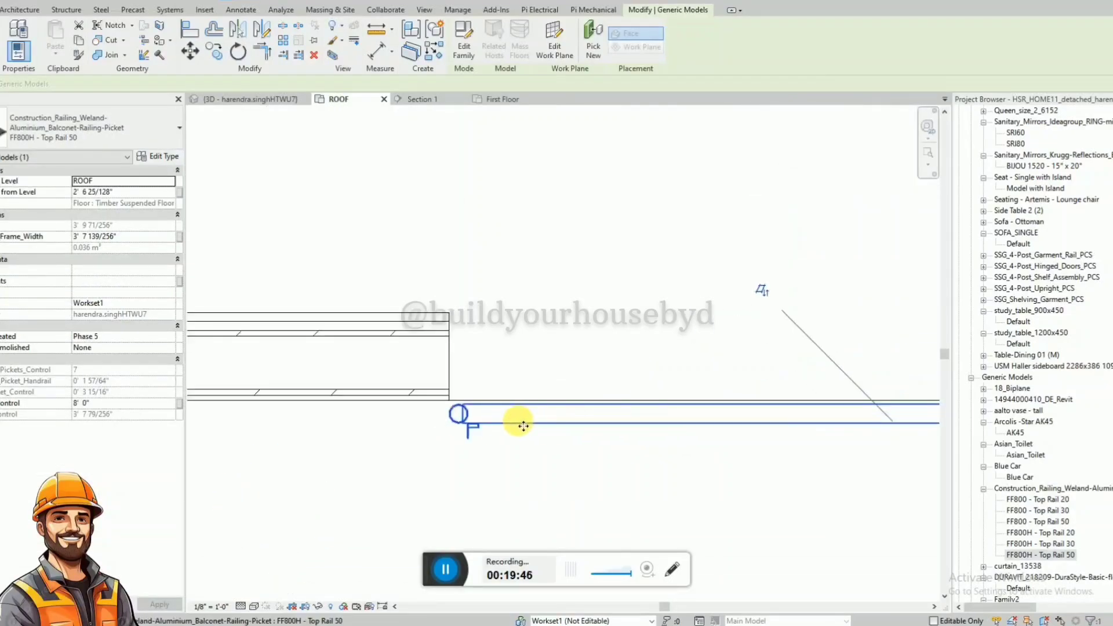
{"action": "key", "text": "m"}
{"action": "key", "text": "v"}
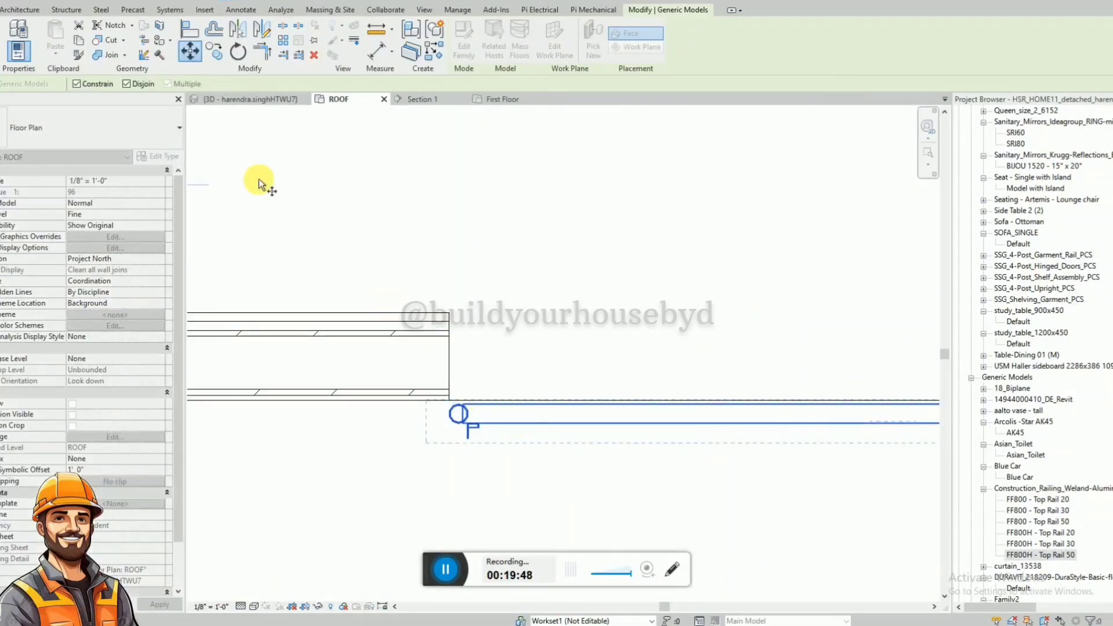
{"action": "left_click", "coordinate": [88, 84]}
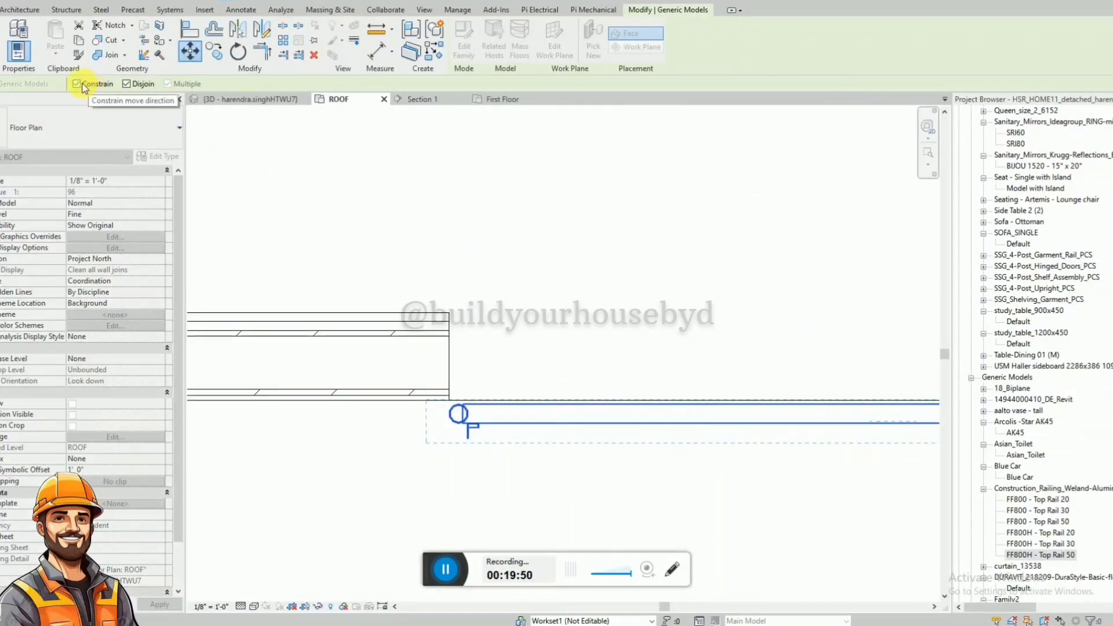
{"action": "left_click", "coordinate": [462, 426]}
{"action": "left_click", "coordinate": [470, 400]}
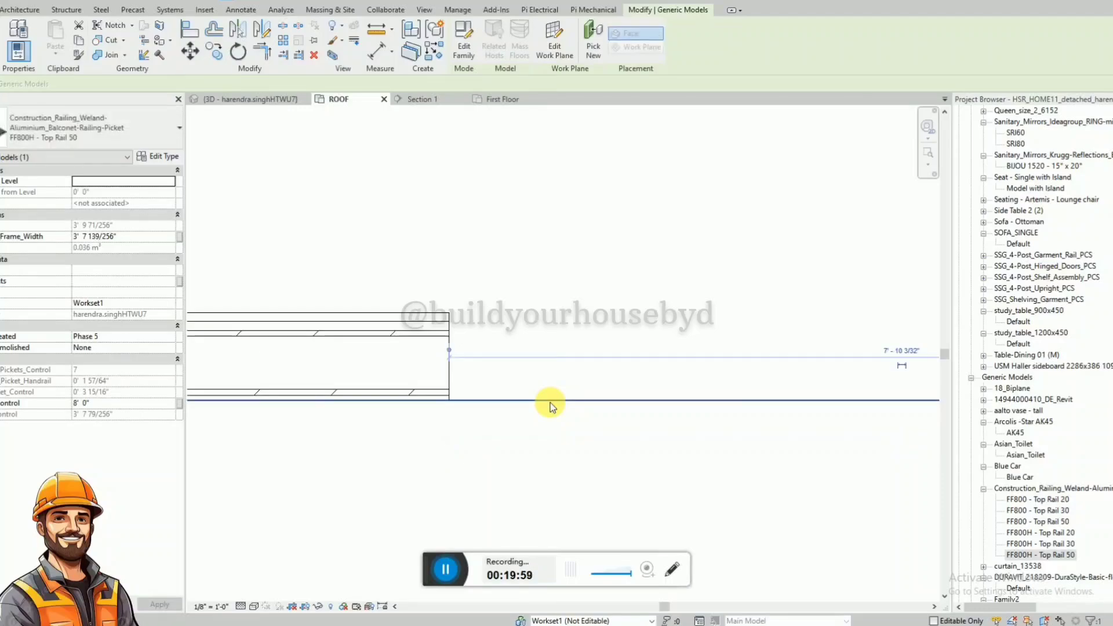
{"action": "left_click", "coordinate": [855, 419]}
Select the horizontal railing in 3D and mirror a copy of it in Section 1 about a drawn vertical axis
{"action": "left_click", "coordinate": [251, 99]}
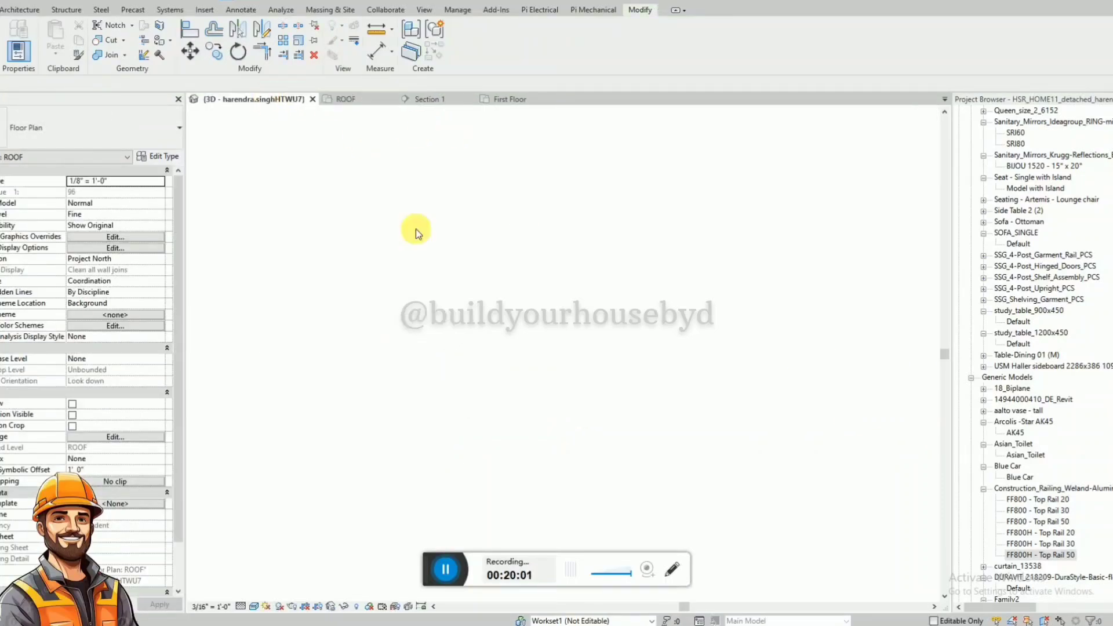
{"action": "scroll", "coordinate": [401, 226], "scroll_direction": "up", "scroll_amount": 1}
{"action": "scroll", "coordinate": [402, 228], "scroll_direction": "up", "scroll_amount": 2}
{"action": "middle_click_drag", "start_coordinate": [504, 307], "coordinate": [363, 282], "text": "shift"}
{"action": "left_click", "coordinate": [464, 243]}
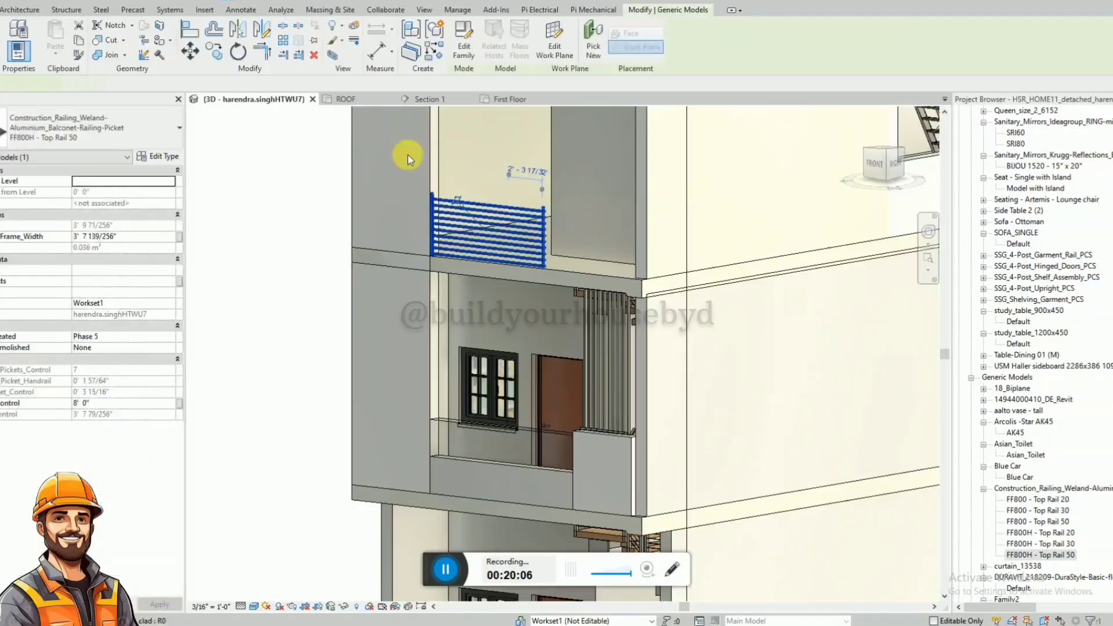
{"action": "left_click", "coordinate": [426, 99]}
{"action": "scroll", "coordinate": [348, 328], "scroll_direction": "down", "scroll_amount": 4}
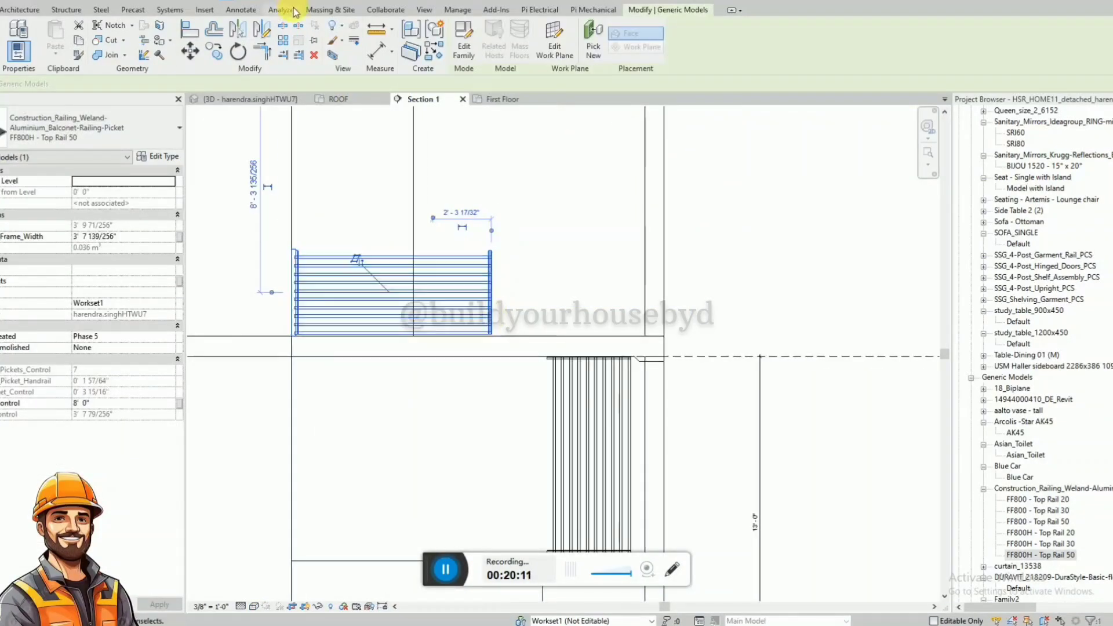
{"action": "left_click", "coordinate": [260, 33]}
{"action": "left_click", "coordinate": [453, 220]}
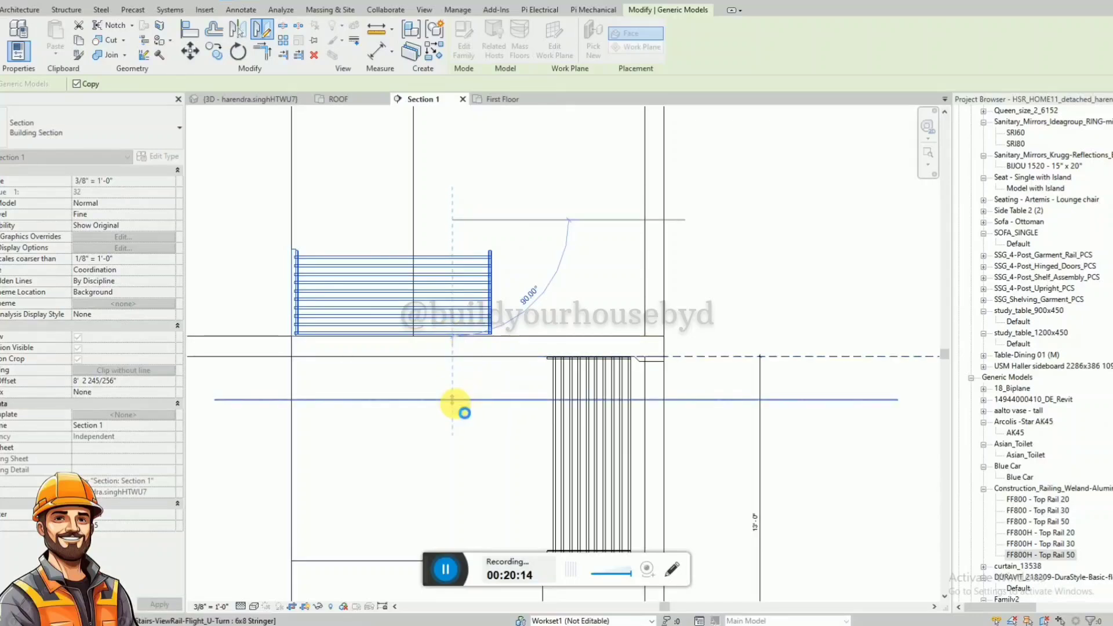
{"action": "left_click", "coordinate": [461, 406]}
{"action": "left_click", "coordinate": [460, 403]}
Align the outer end of the mirrored railing with the right wall's inner face in Section 1, and check it in 3D
{"action": "scroll", "coordinate": [667, 311], "scroll_direction": "up", "scroll_amount": 2}
{"action": "key", "text": "a"}
{"action": "key", "text": "l"}
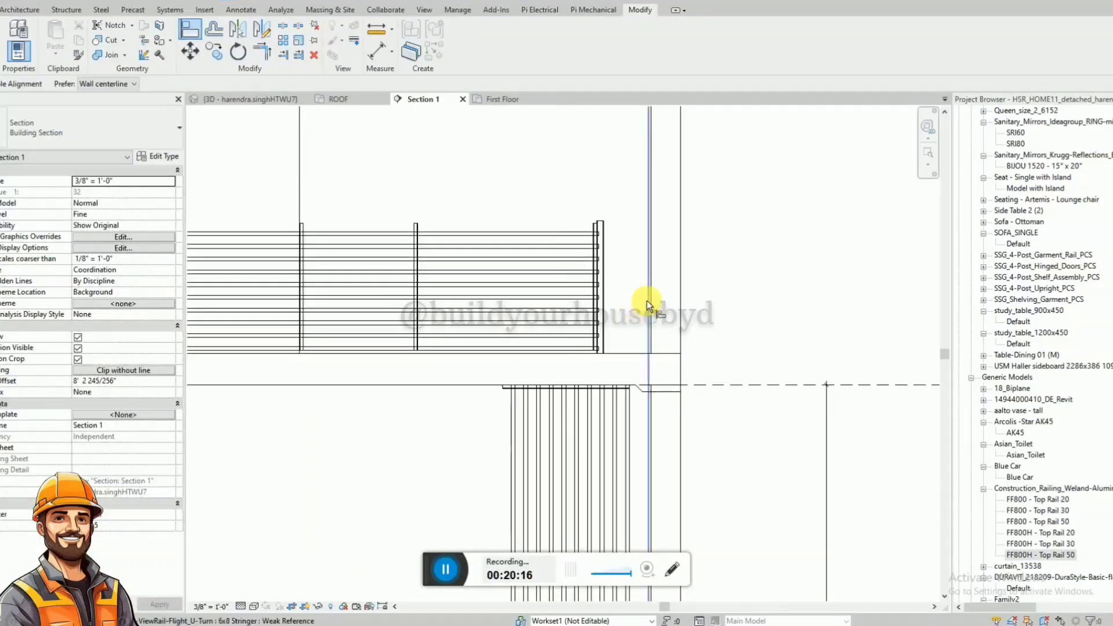
{"action": "left_click", "coordinate": [649, 300]}
{"action": "left_click", "coordinate": [601, 289]}
{"action": "scroll", "coordinate": [644, 290], "scroll_direction": "down", "scroll_amount": 2}
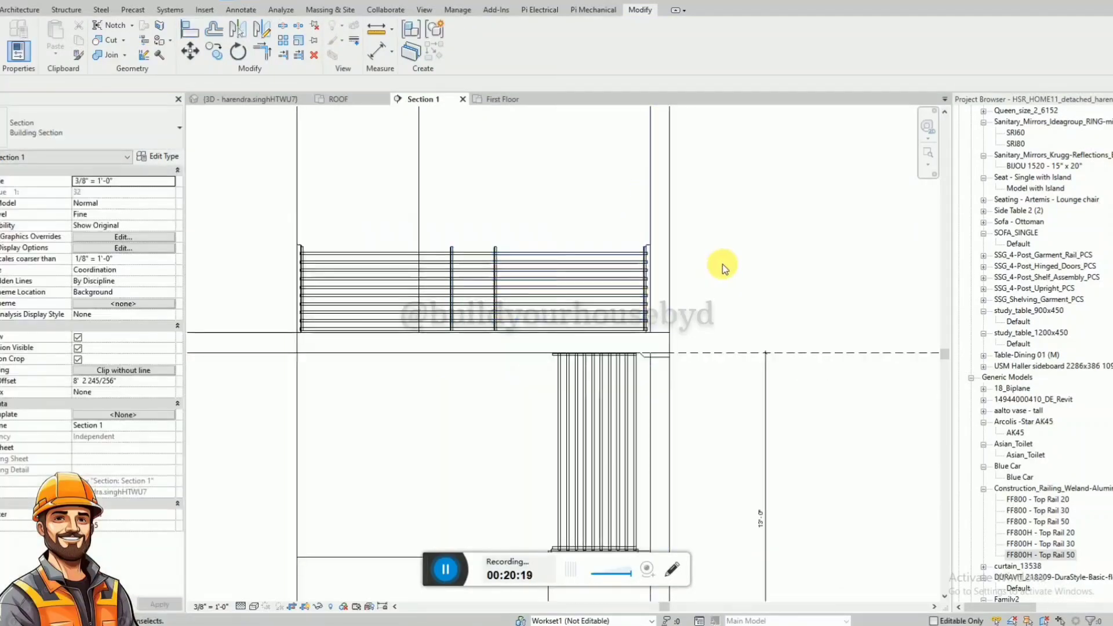
{"action": "left_click", "coordinate": [286, 100]}
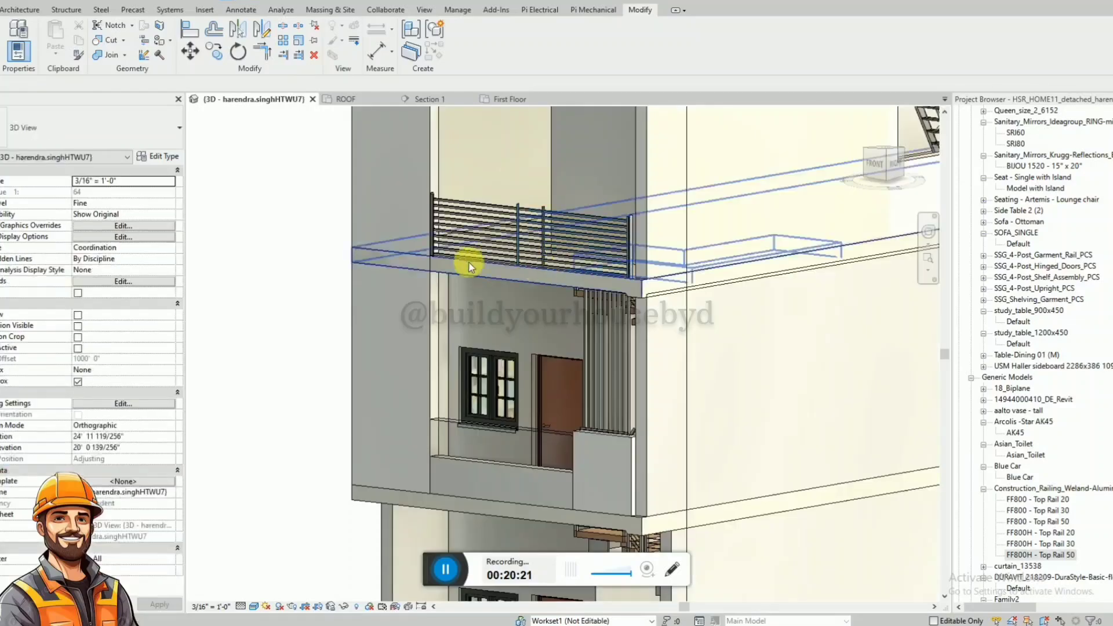
{"action": "scroll", "coordinate": [650, 432], "scroll_direction": "down", "scroll_amount": 3}
{"action": "middle_click_drag", "start_coordinate": [515, 356], "coordinate": [576, 385], "text": "shift"}
Switch to the PDF viewer and examine the reference facade's railings, wall panels and notes on page 2 of the house sheets
{"action": "scroll", "coordinate": [576, 385], "scroll_direction": "up", "scroll_amount": 5}
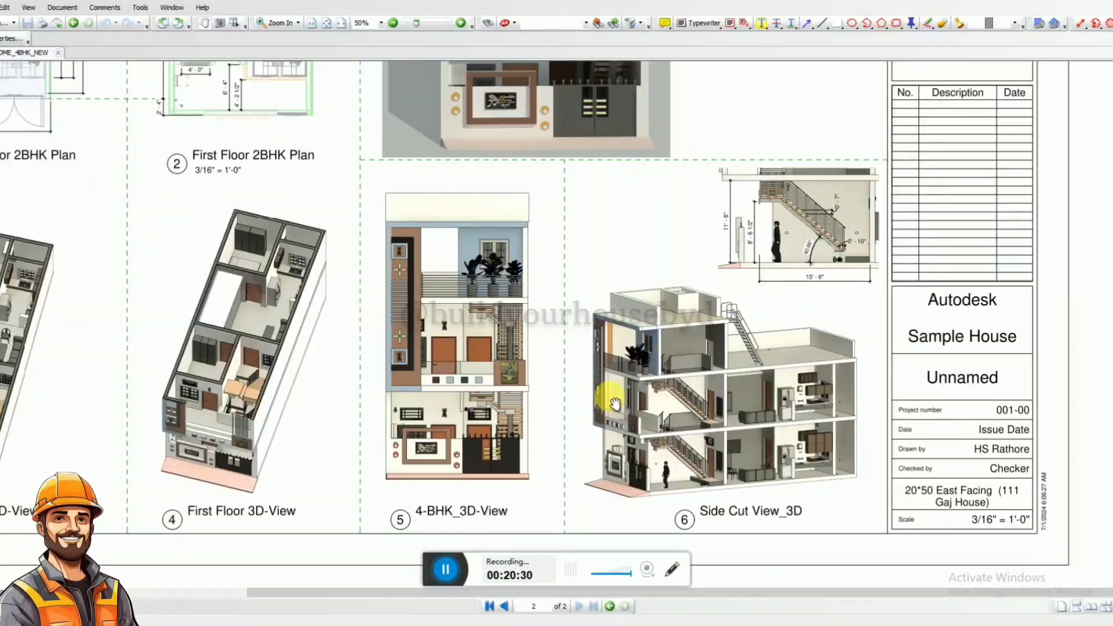
{"action": "scroll", "coordinate": [615, 403], "scroll_direction": "down", "scroll_amount": 1, "text": "ctrl"}
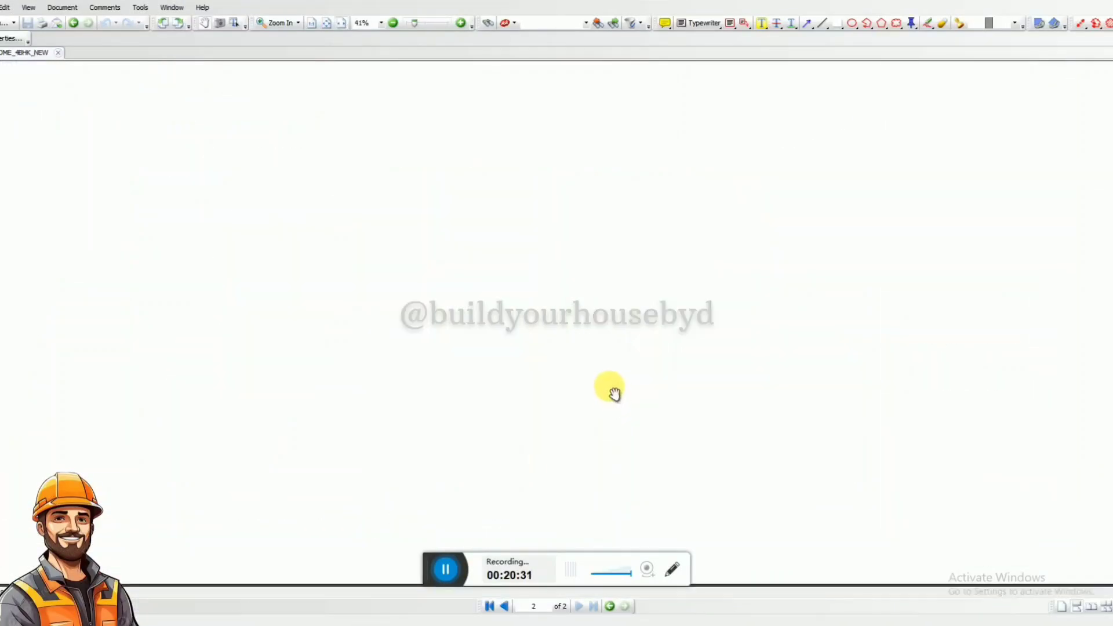
{"action": "scroll", "coordinate": [638, 291], "scroll_direction": "up", "scroll_amount": 2, "text": "ctrl"}
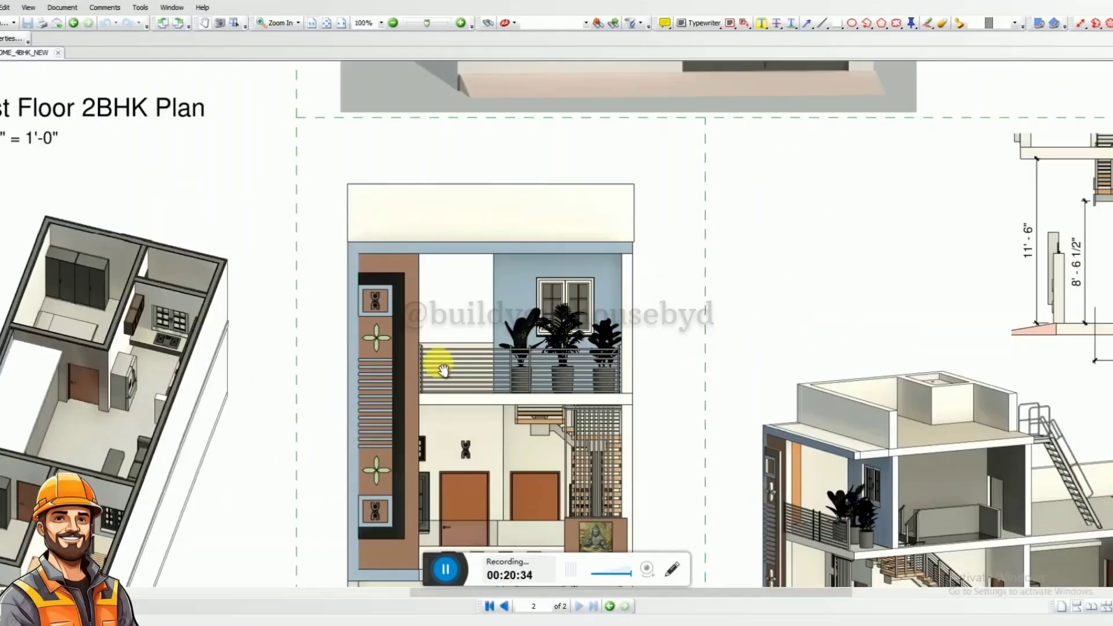
{"action": "scroll", "coordinate": [590, 377], "scroll_direction": "up", "scroll_amount": 2, "text": "ctrl"}
{"action": "scroll", "coordinate": [449, 342], "scroll_direction": "down", "scroll_amount": 1, "text": "ctrl"}
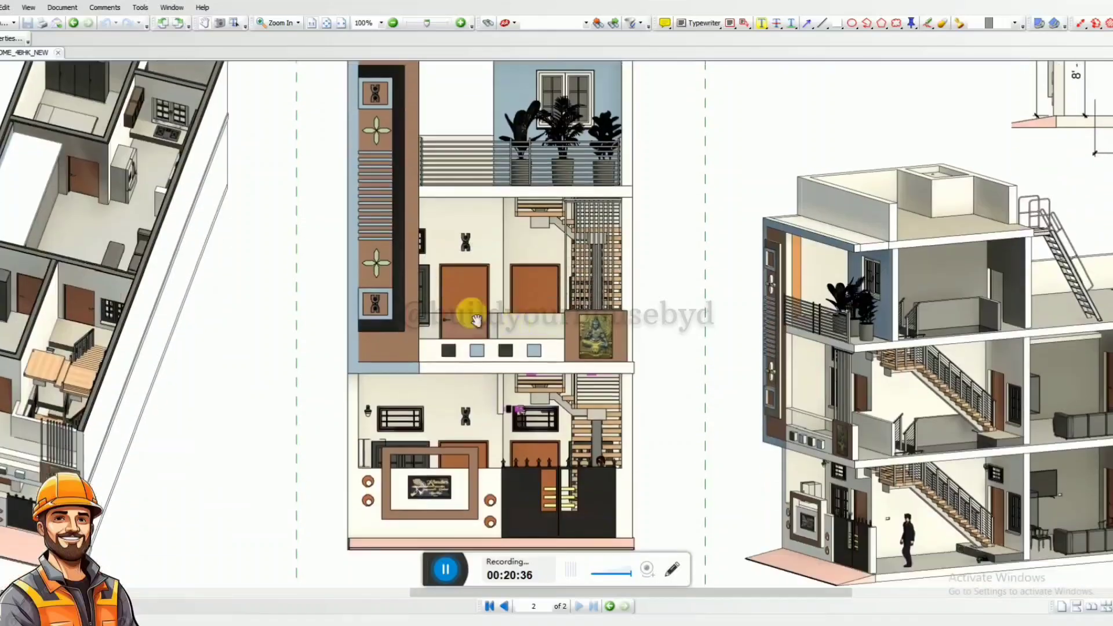
{"action": "scroll", "coordinate": [598, 329], "scroll_direction": "up", "scroll_amount": 2}
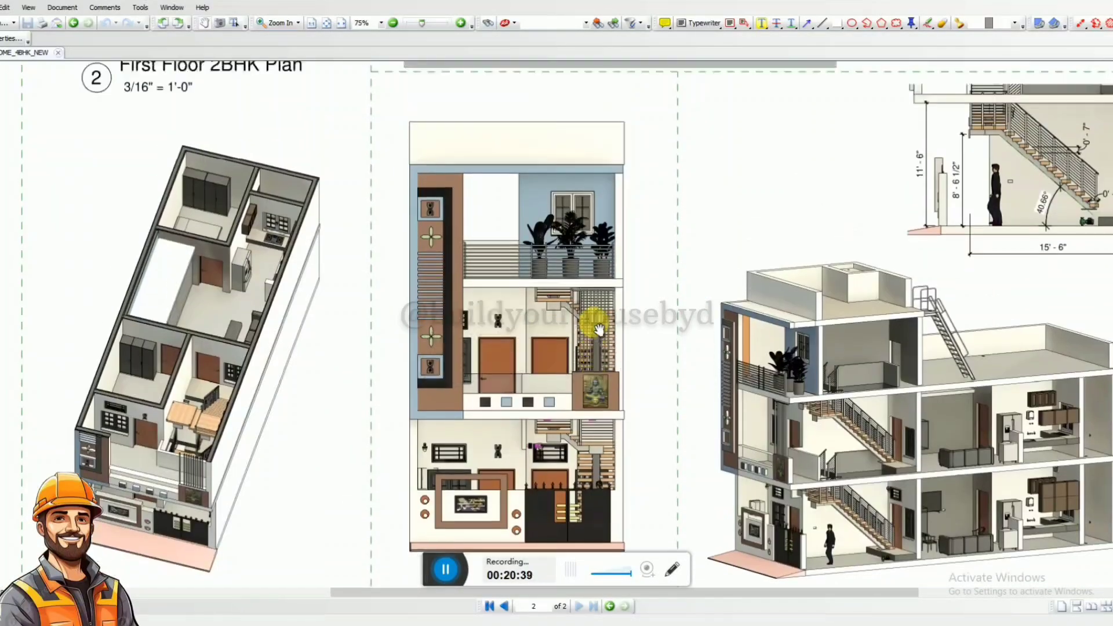
{"action": "scroll", "coordinate": [598, 330], "scroll_direction": "up", "scroll_amount": 3}
{"action": "scroll", "coordinate": [599, 329], "scroll_direction": "down", "scroll_amount": 1, "text": "ctrl"}
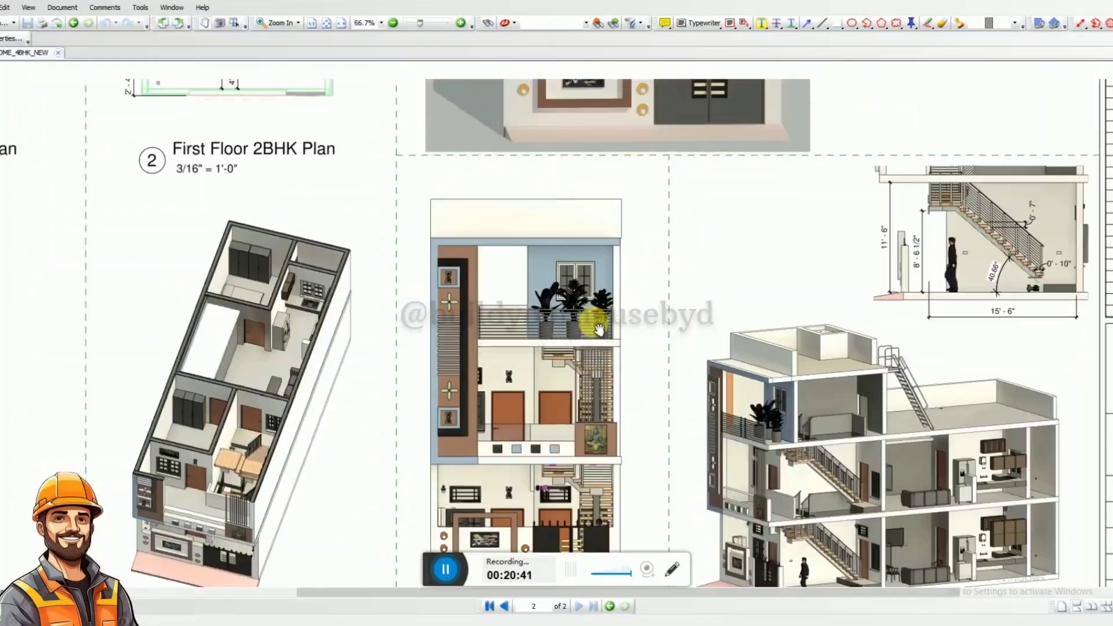
{"action": "scroll", "coordinate": [598, 329], "scroll_direction": "up", "scroll_amount": 12}
{"action": "scroll", "coordinate": [598, 329], "scroll_direction": "down", "scroll_amount": 1, "text": "ctrl"}
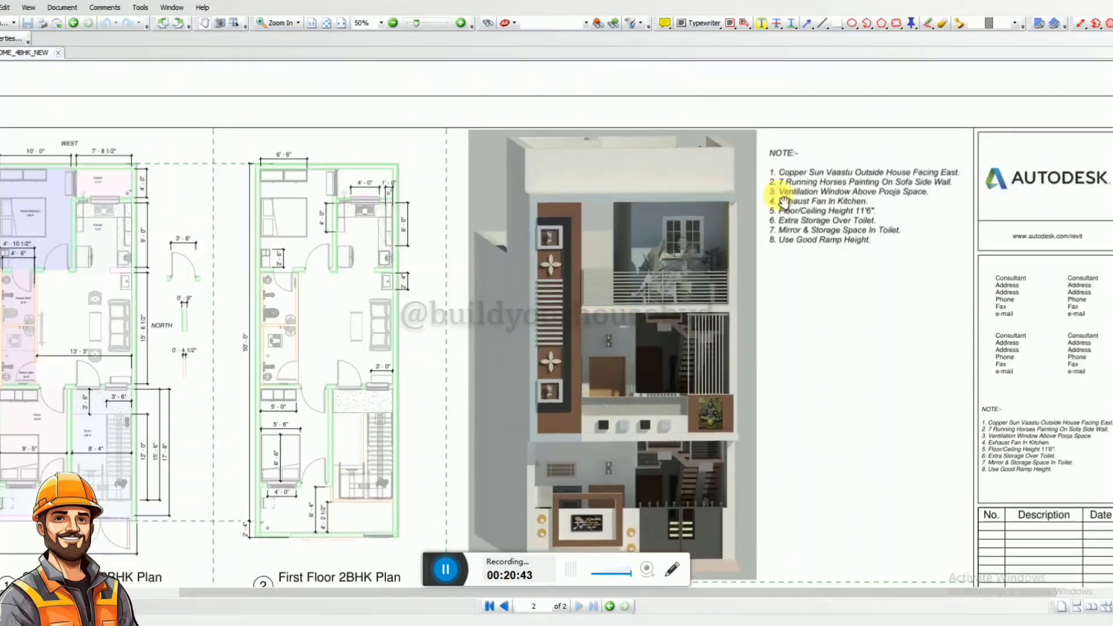
{"action": "left_click", "coordinate": [1066, 0]}
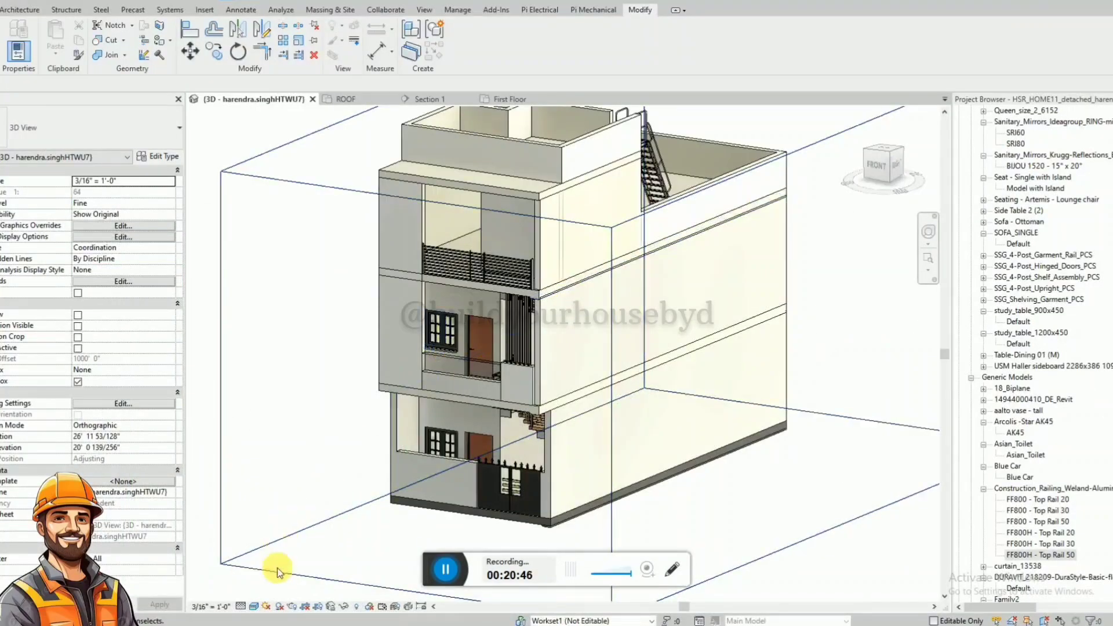
Render the 3D view at Medium quality with the Interior: Sun only scheme and Sky: Cloudy background, inspect it, and close rendering
{"action": "left_click", "coordinate": [293, 608]}
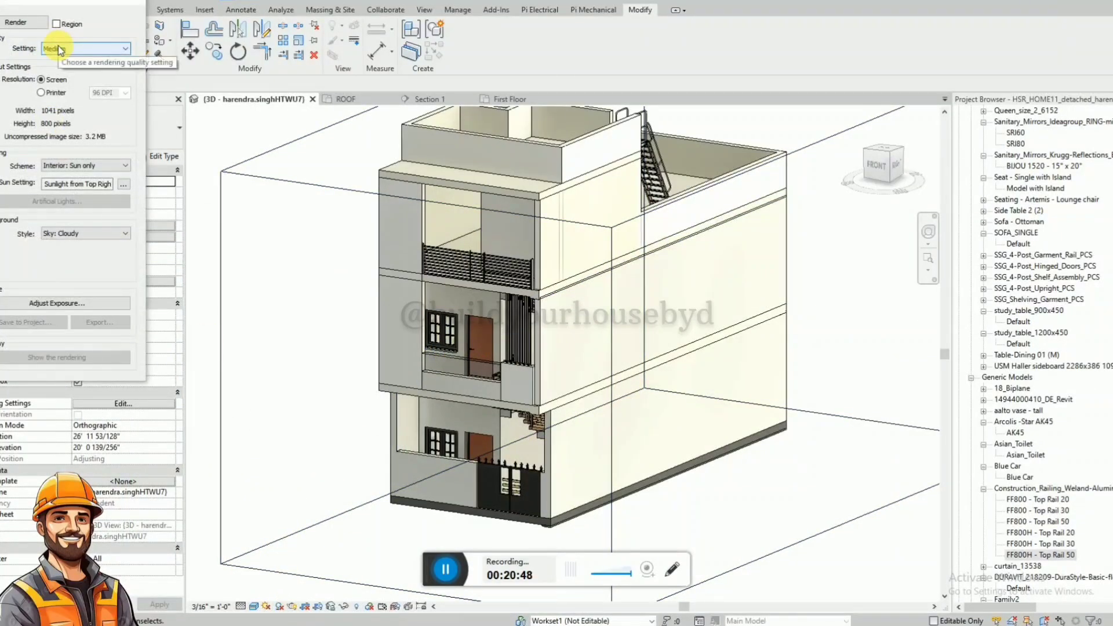
{"action": "left_click", "coordinate": [41, 27]}
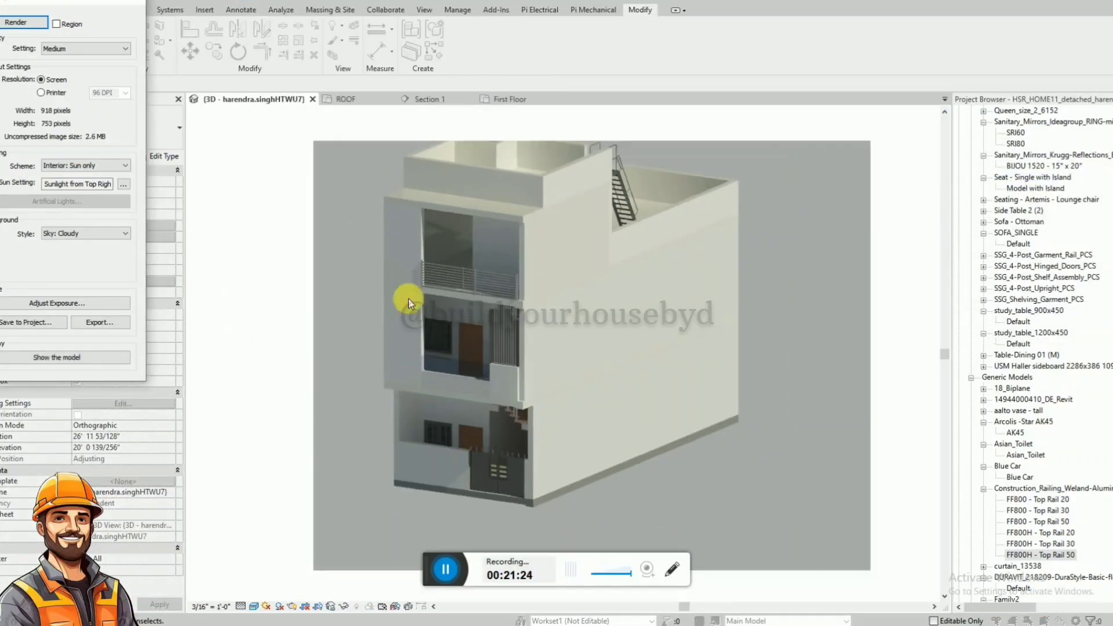
{"action": "scroll", "coordinate": [384, 228], "scroll_direction": "down", "scroll_amount": 2}
{"action": "scroll", "coordinate": [385, 229], "scroll_direction": "up", "scroll_amount": 1}
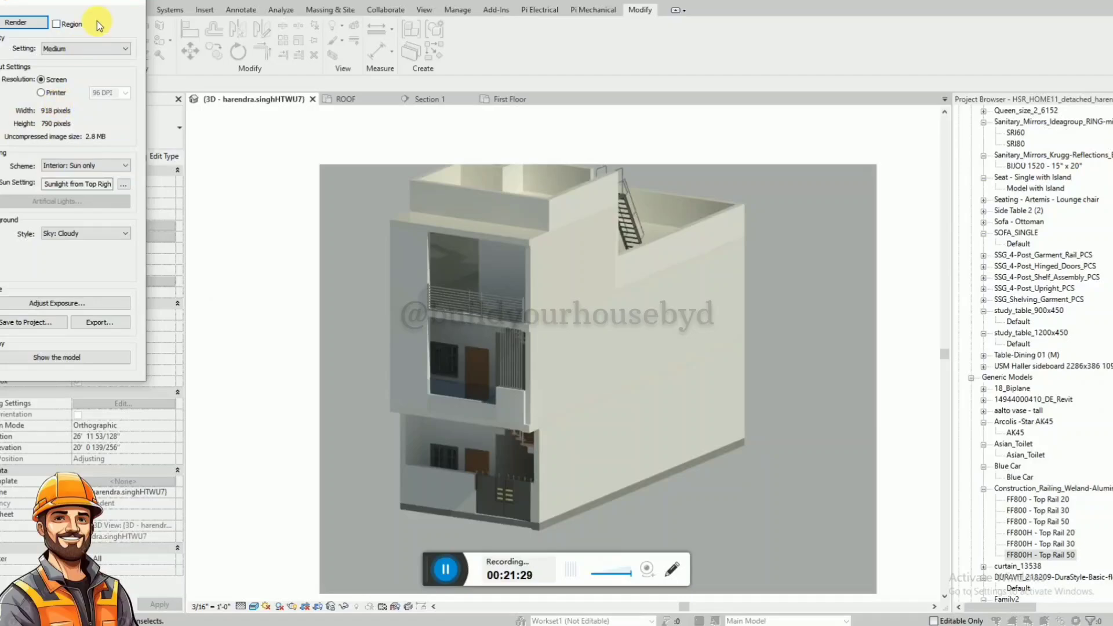
{"action": "left_click", "coordinate": [132, 2]}
Clear the slab edge selection and save the project
{"action": "left_click", "coordinate": [541, 533]}
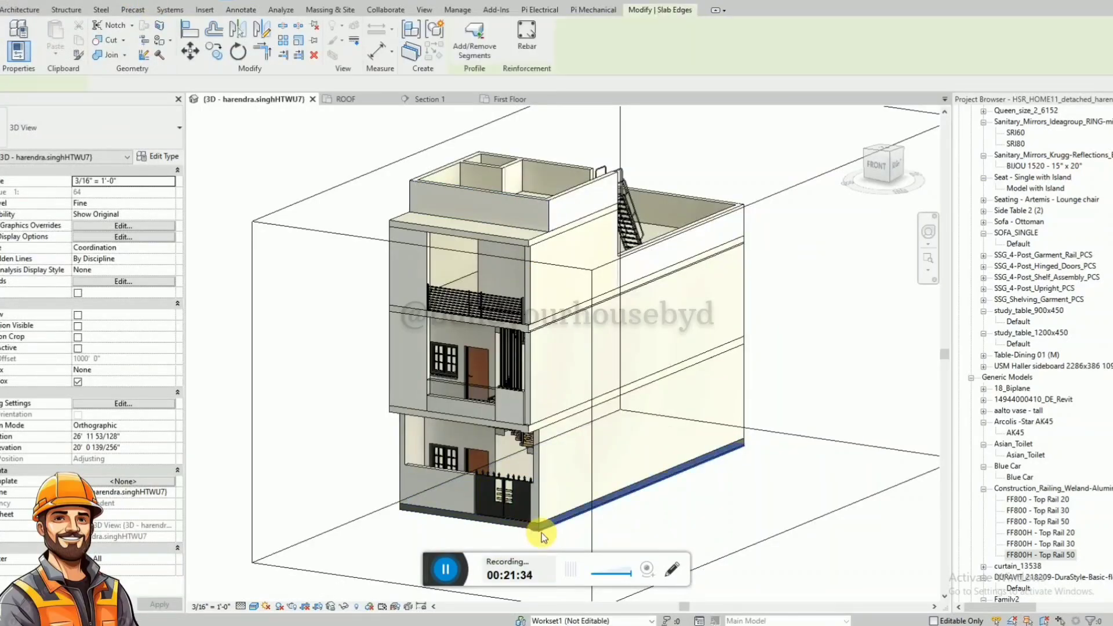
{"action": "key", "text": "Escape"}
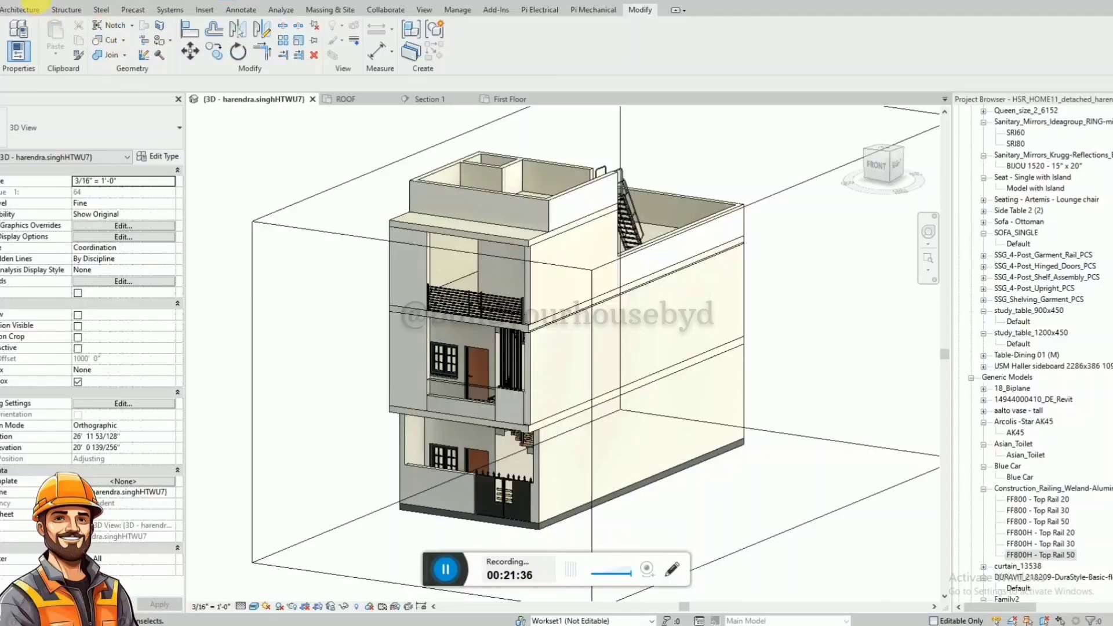
{"action": "left_click", "coordinate": [24, 6]}
{"action": "left_click", "coordinate": [565, 377]}
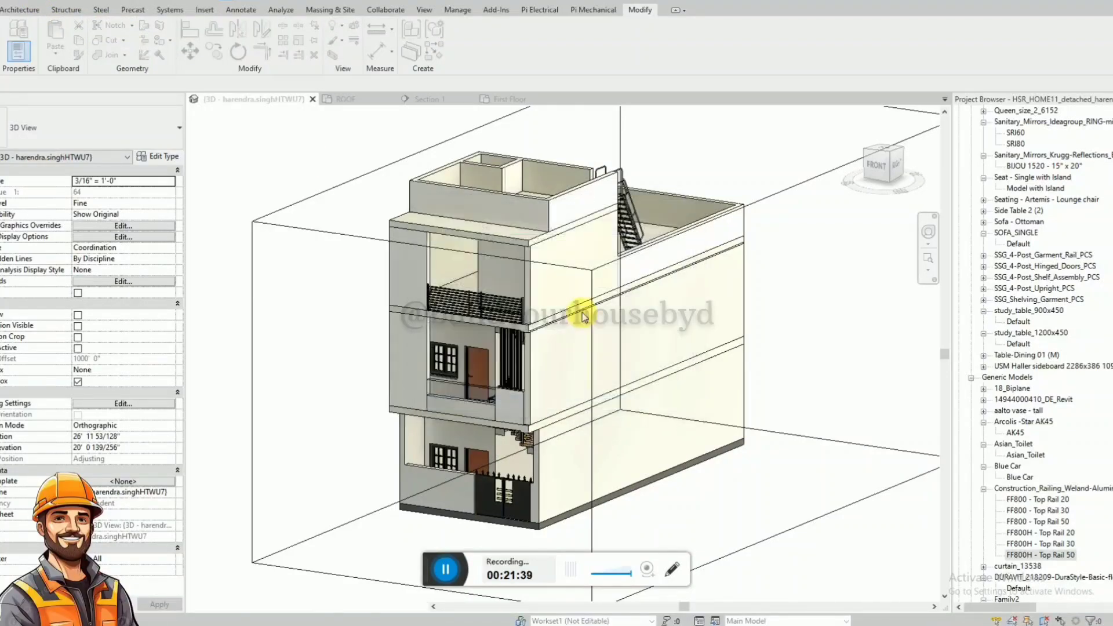